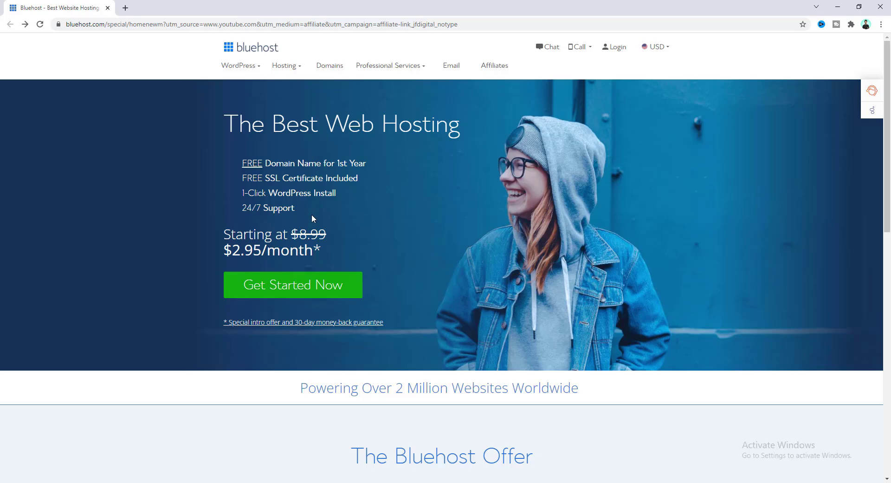
# Start the Bluehost hosting signup and select the BASIC plan.
pyautogui.click(266, 288)
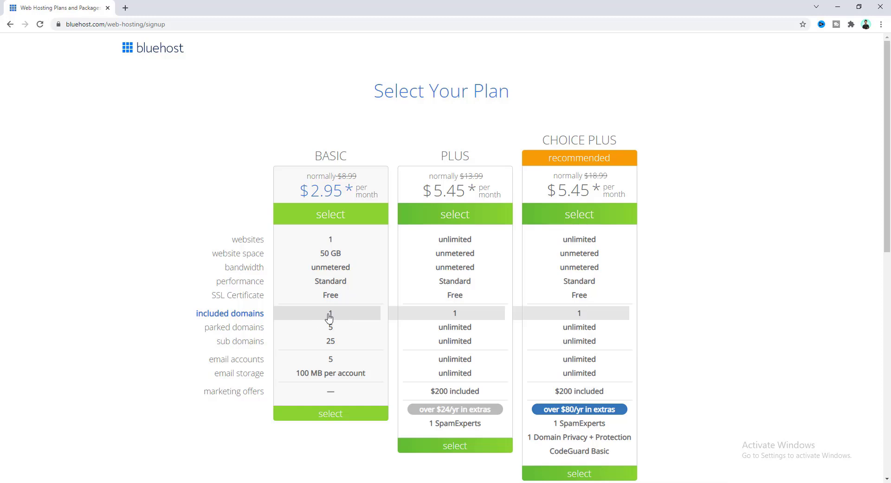
pyautogui.click(332, 416)
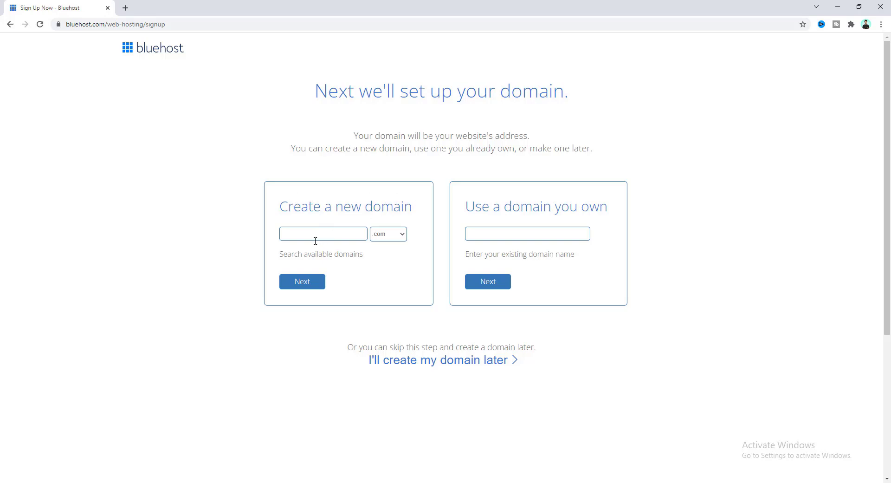
# Keep .com as the domain ending and check whether apple.com can be registered.
pyautogui.click(386, 236)
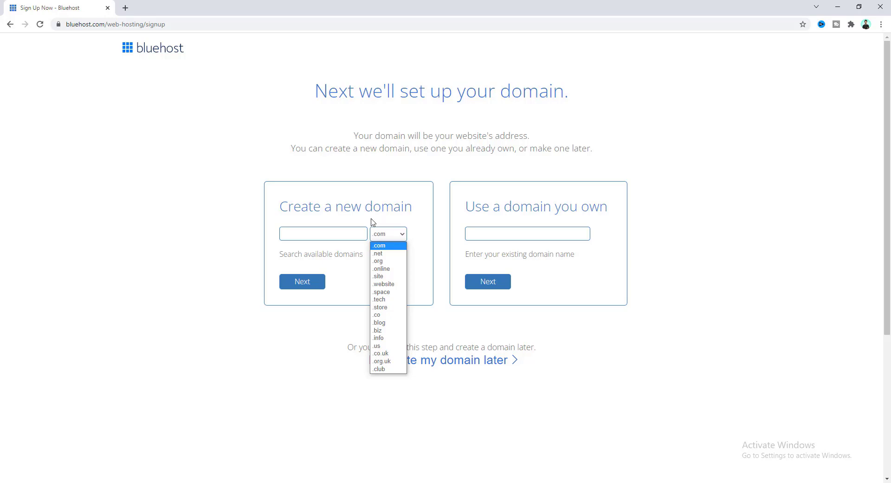
pyautogui.click(394, 238)
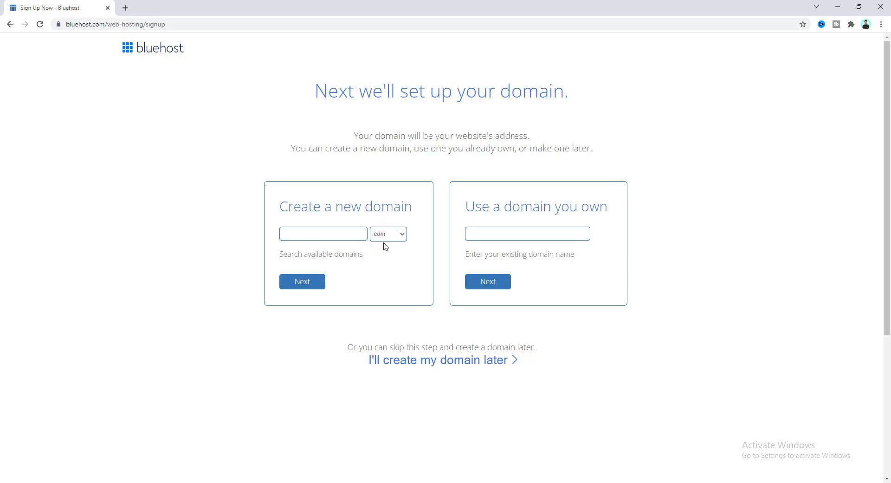
pyautogui.click(296, 232)
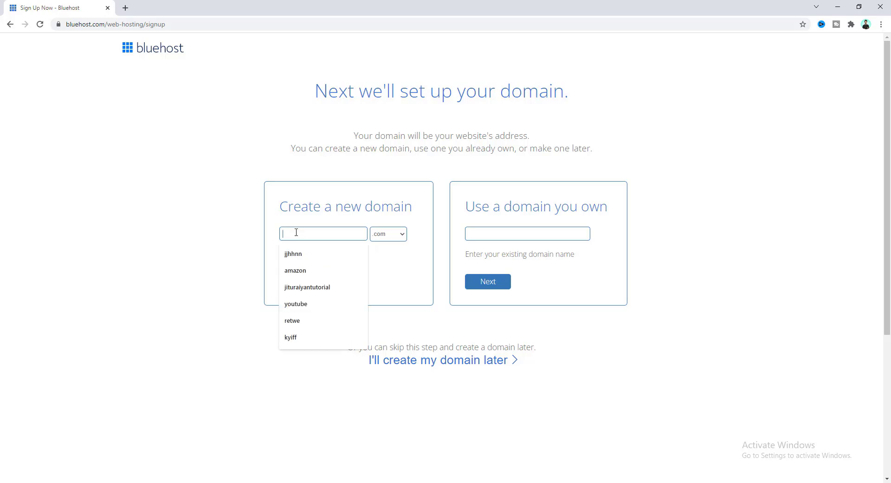
pyautogui.write('apple')
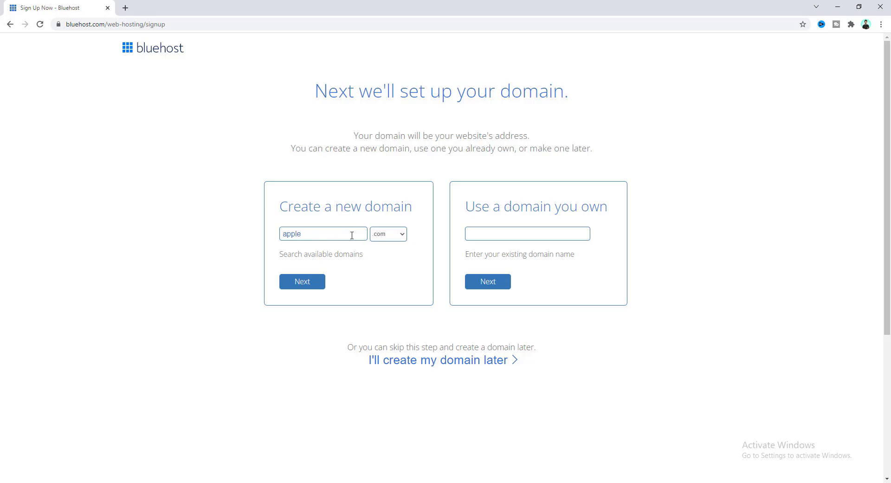
pyautogui.click(302, 283)
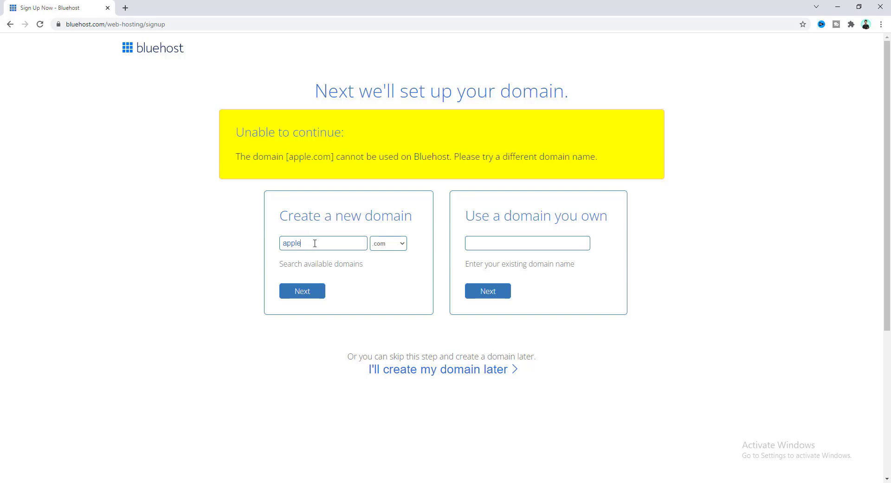
# Replace the rejected name with a new .com domain based on the owner's name.
pyautogui.moveTo(315, 243); pyautogui.dragTo(273, 246)
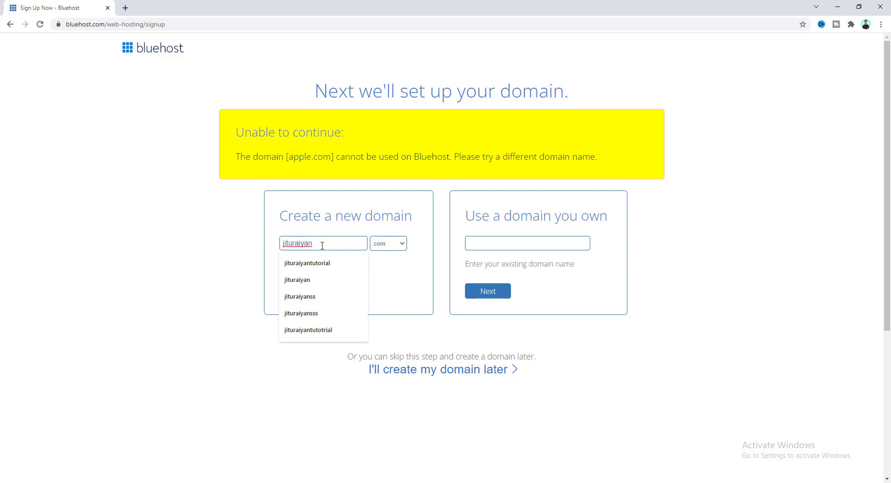
pyautogui.click(312, 291)
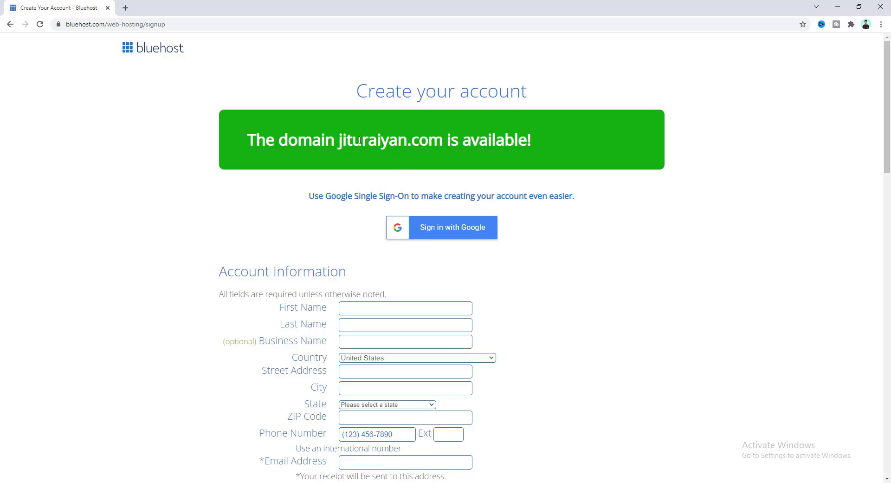
# Enter the owner's first and last name and autofill the saved contact address.
pyautogui.scroll(-3, 356, 130)
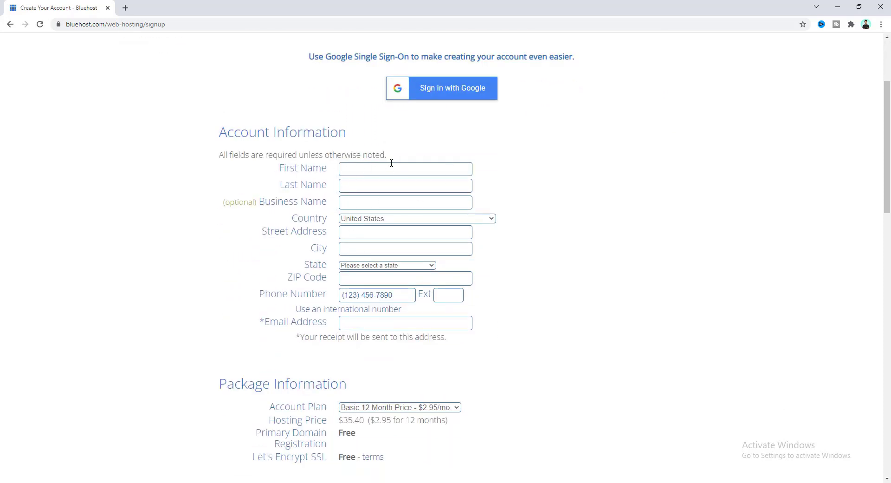
pyautogui.click(356, 170)
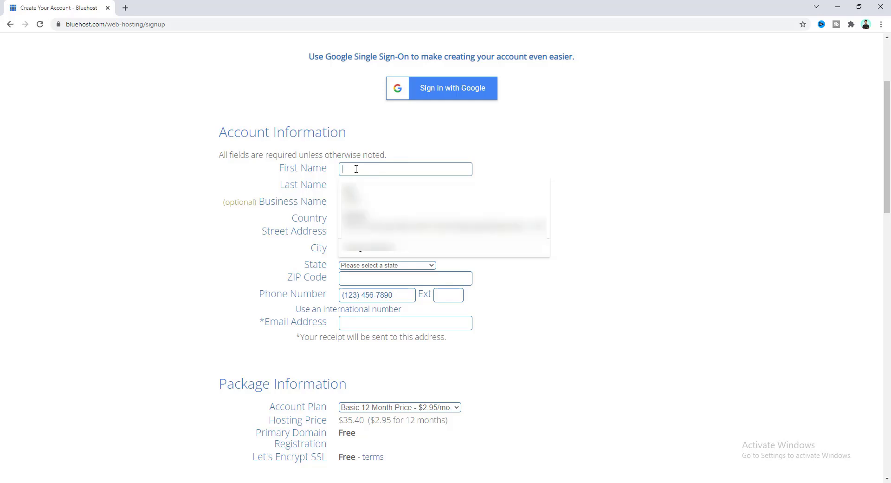
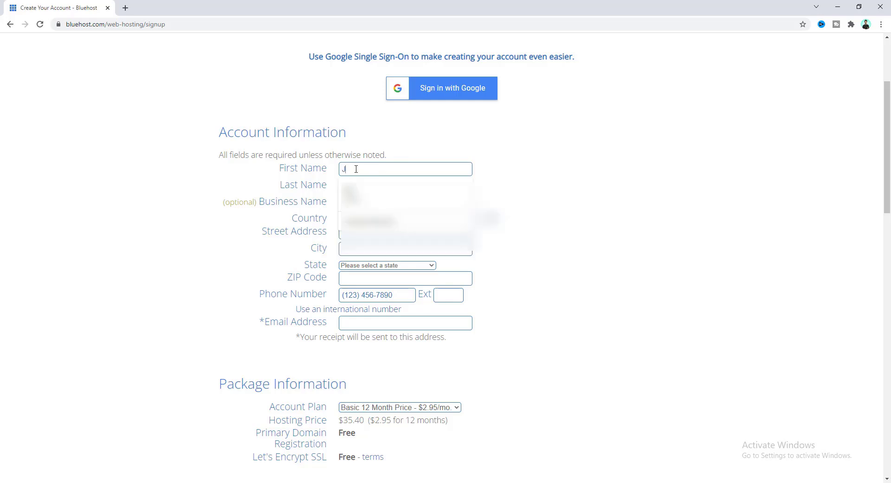
pyautogui.click(348, 182)
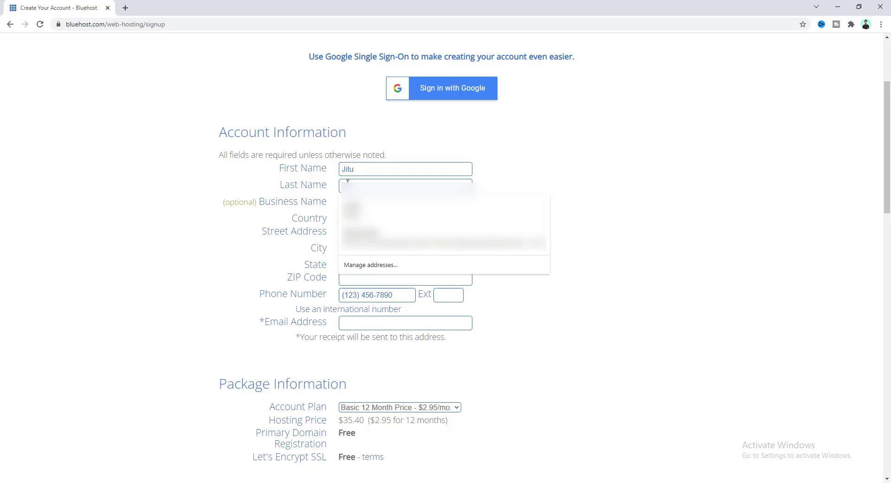
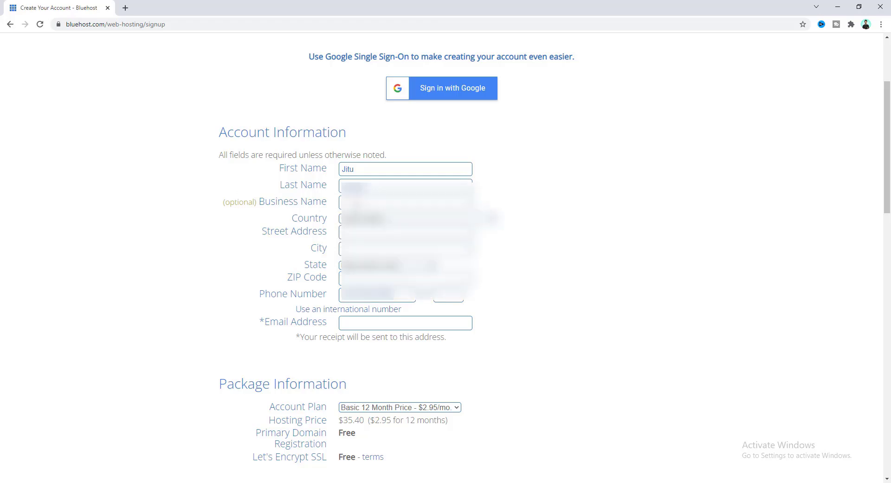
pyautogui.click(348, 203)
pyautogui.click(372, 228)
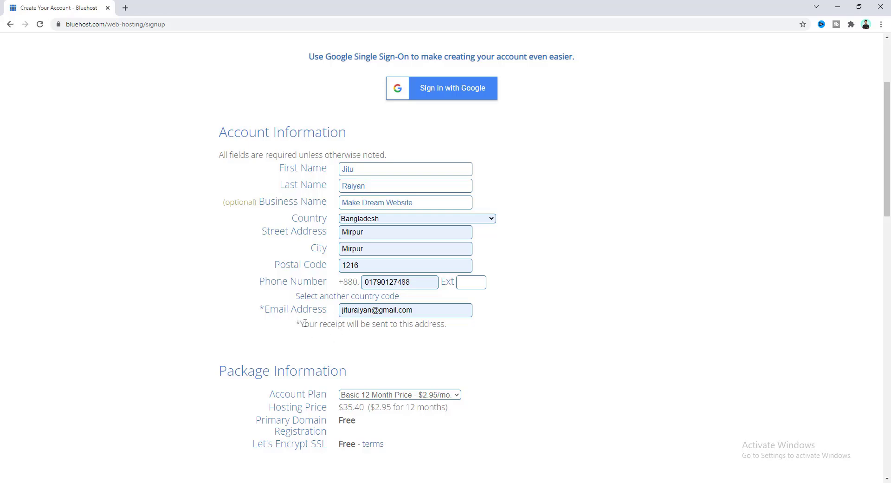
# Keep the Account Plan set to Basic 12 Month.
pyautogui.scroll(-2, 244, 237)
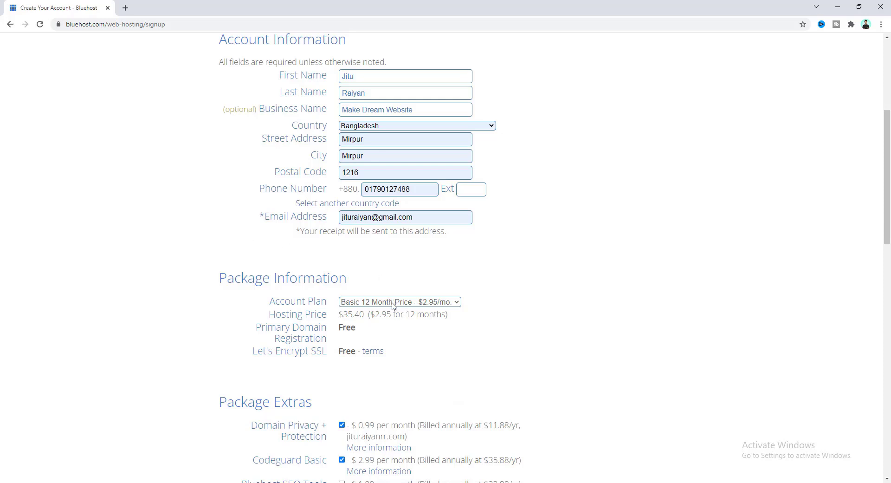
pyautogui.click(357, 304)
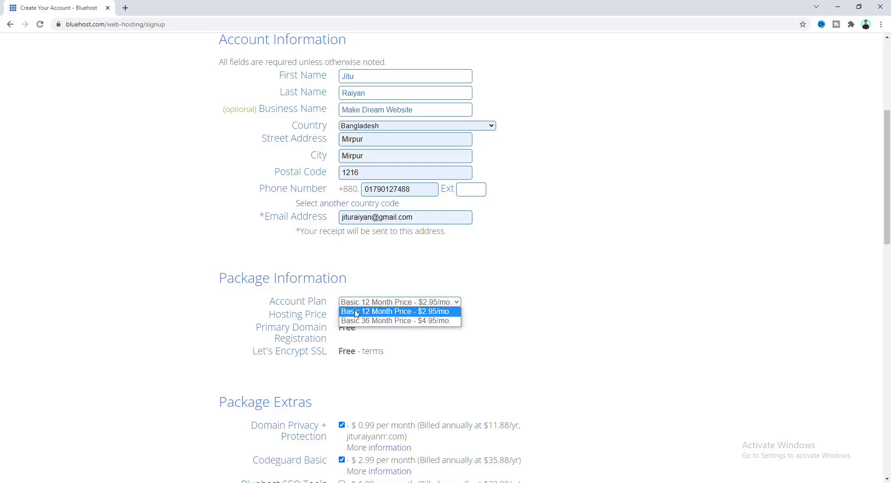
pyautogui.click(358, 313)
# Uncheck Domain Privacy + Protection, Codeguard Basic and SiteLock Security, dropping the total to $35.40.
pyautogui.scroll(-4, 294, 337)
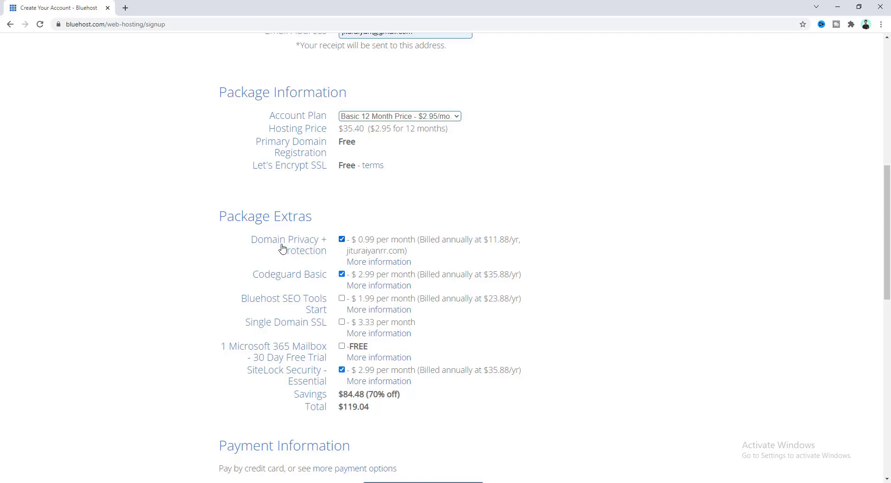
pyautogui.click(342, 239)
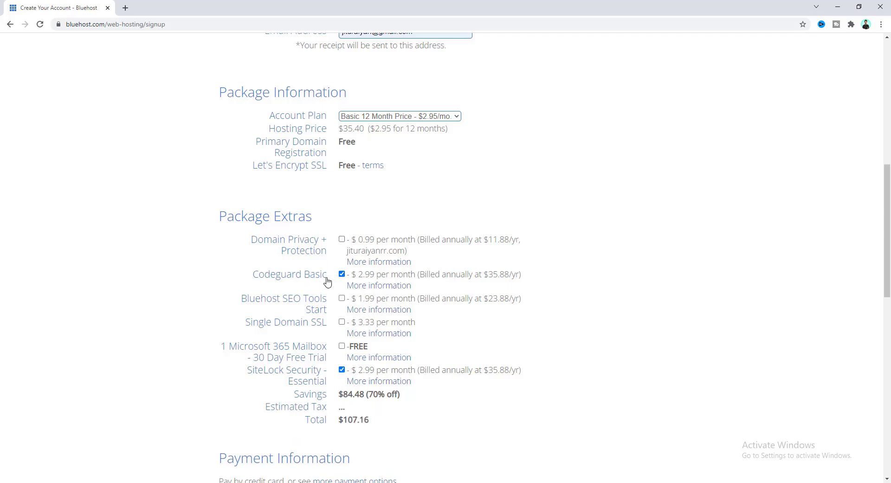
pyautogui.click(342, 275)
pyautogui.click(342, 370)
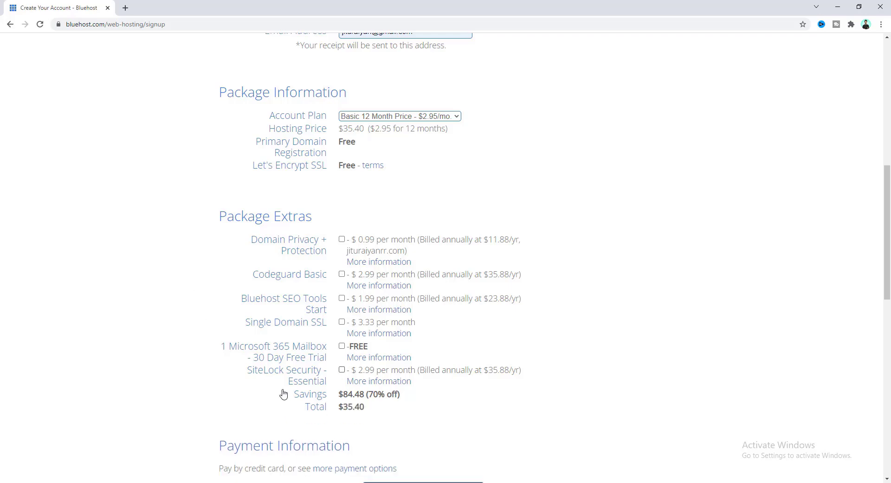
pyautogui.moveTo(345, 407); pyautogui.dragTo(353, 406)
pyautogui.click(357, 407)
# Agree to the auto-renewal terms and submit the order and payment.
pyautogui.scroll(1, 171, 361)
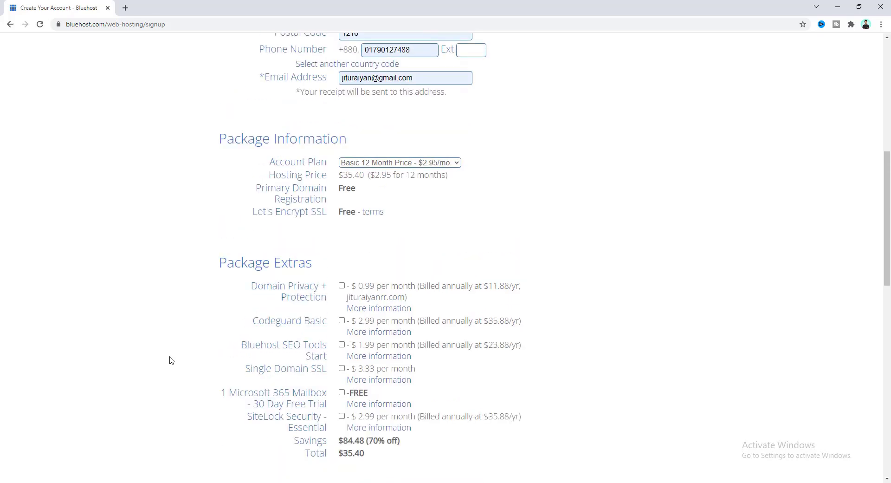
pyautogui.scroll(-9, 171, 361)
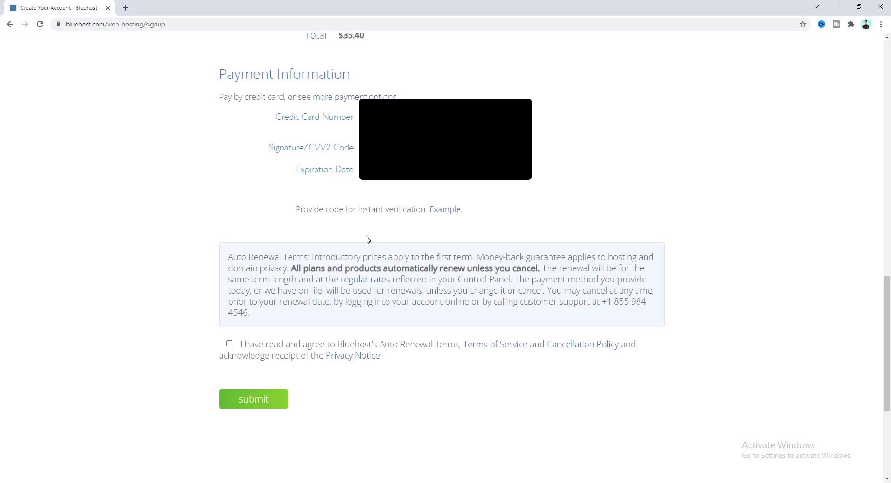
pyautogui.click(229, 344)
pyautogui.click(268, 410)
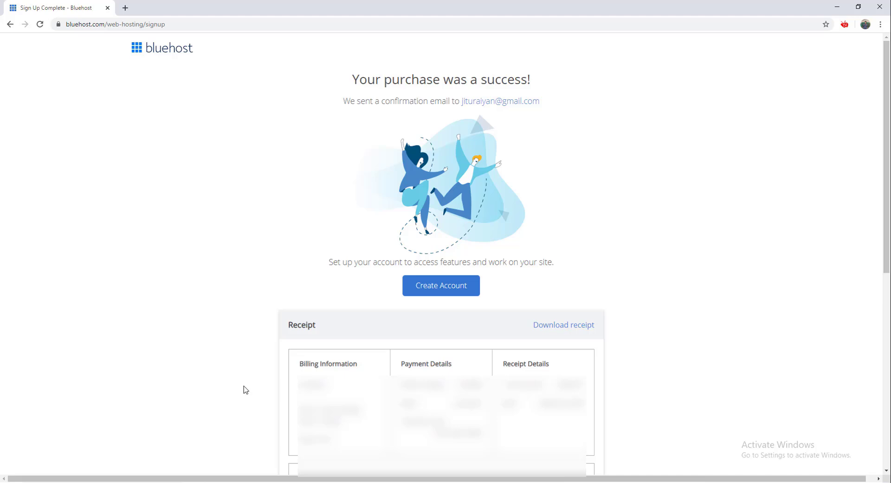
# Enter and confirm the account password, accept the terms, and create the hosting account.
pyautogui.click(440, 289)
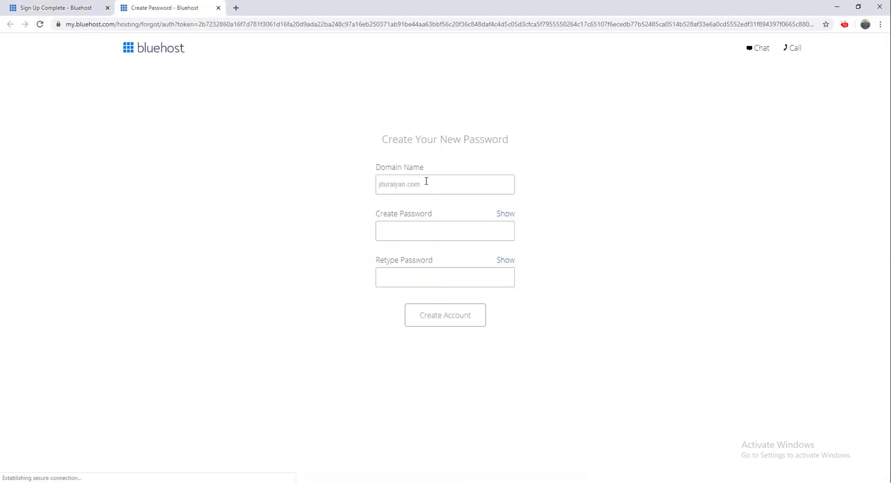
pyautogui.click(429, 184)
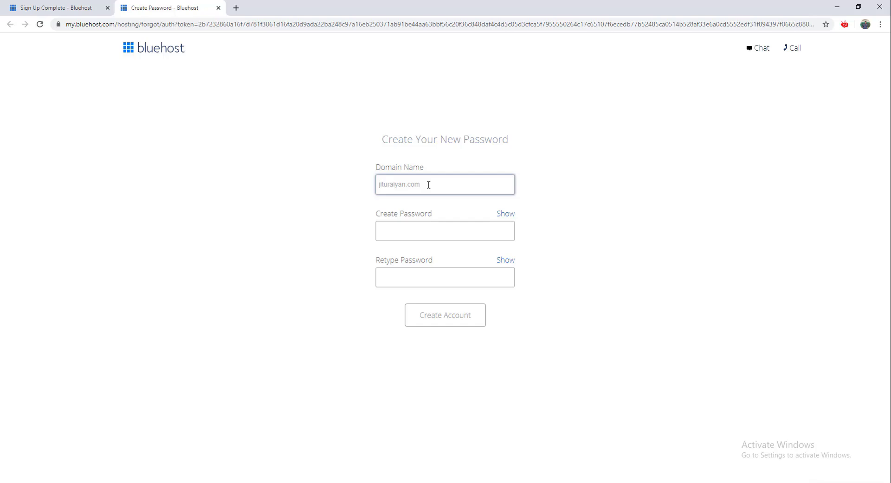
pyautogui.click(433, 231)
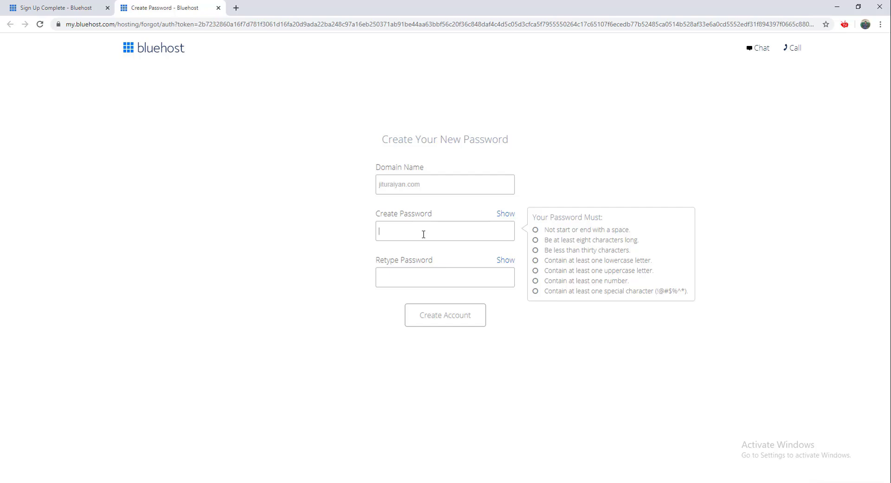
pyautogui.write('•••••••••••••')
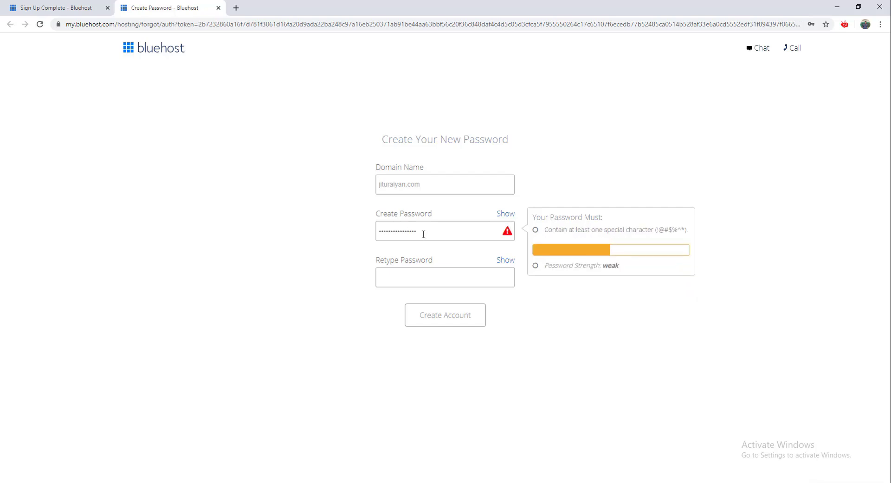
pyautogui.click(425, 276)
pyautogui.write('•••••')
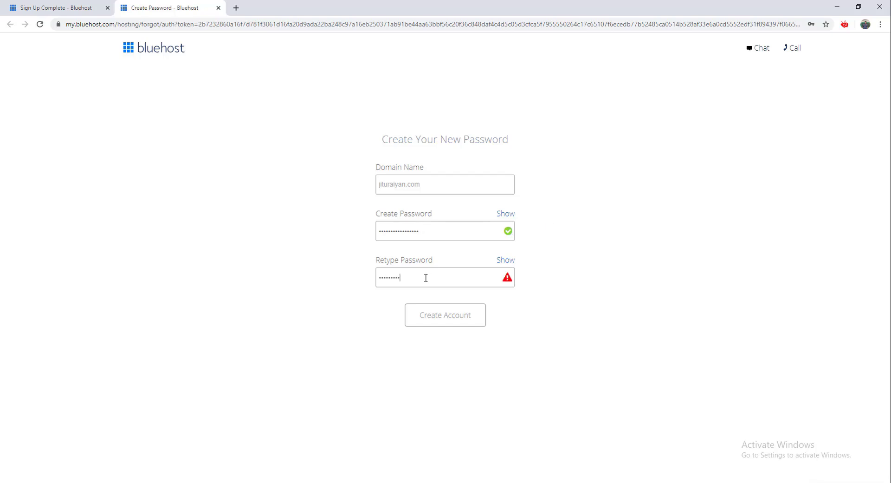
pyautogui.write('•••••••••••')
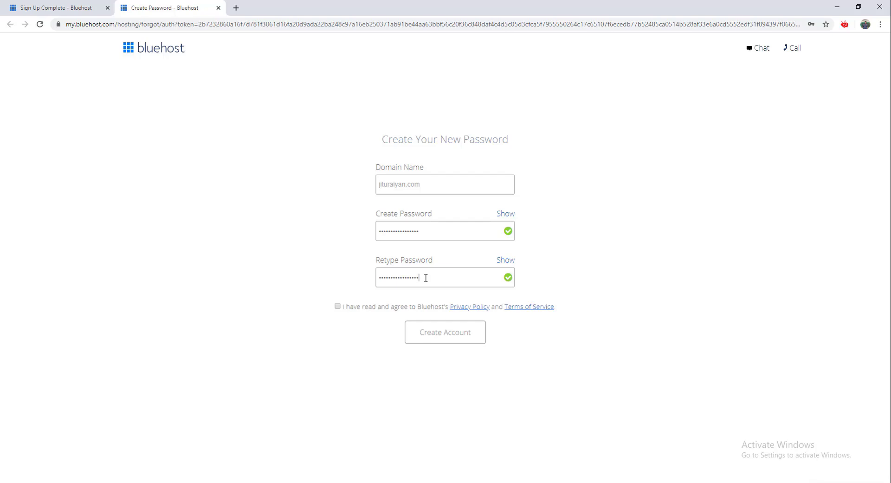
pyautogui.click(408, 308)
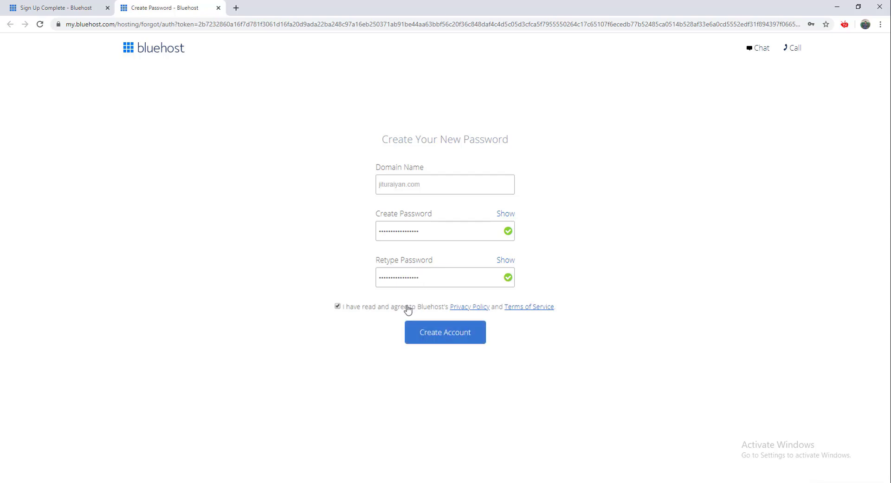
pyautogui.click(431, 332)
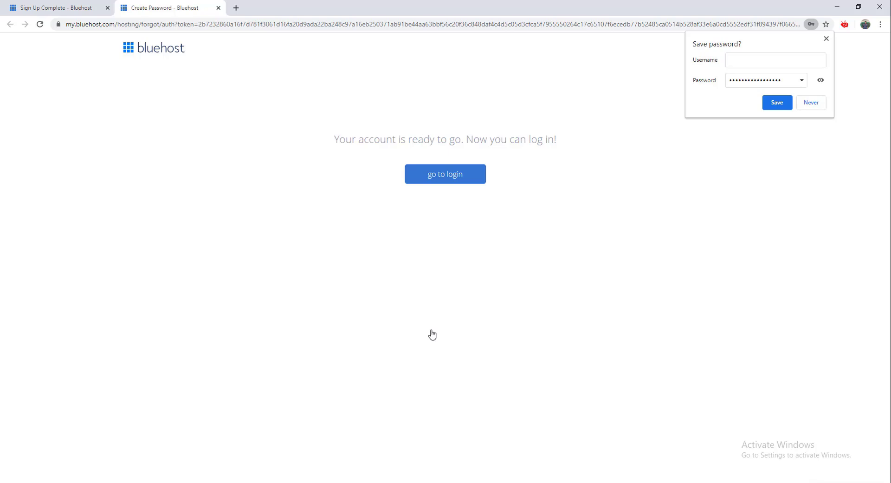
# Log in to Bluehost with the account password and save it in the browser.
pyautogui.click(458, 183)
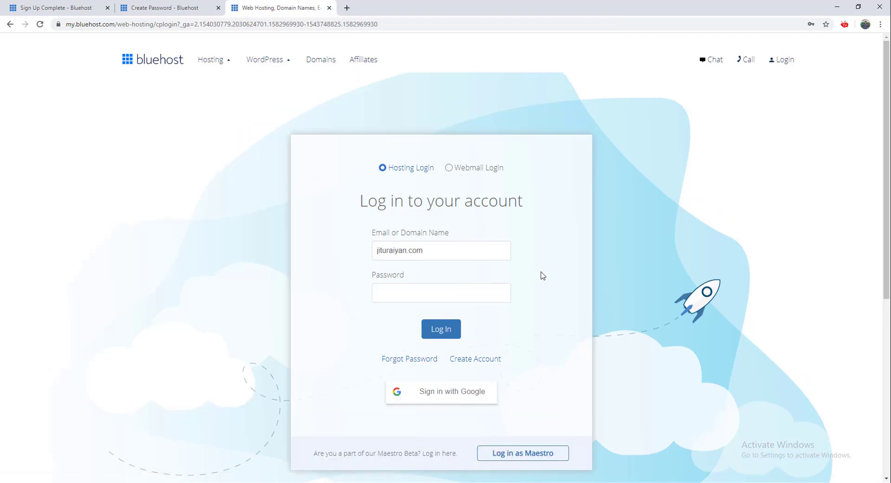
pyautogui.click(434, 292)
pyautogui.hotkey('ctrl', 'v')
pyautogui.write('*************')
pyautogui.click(433, 328)
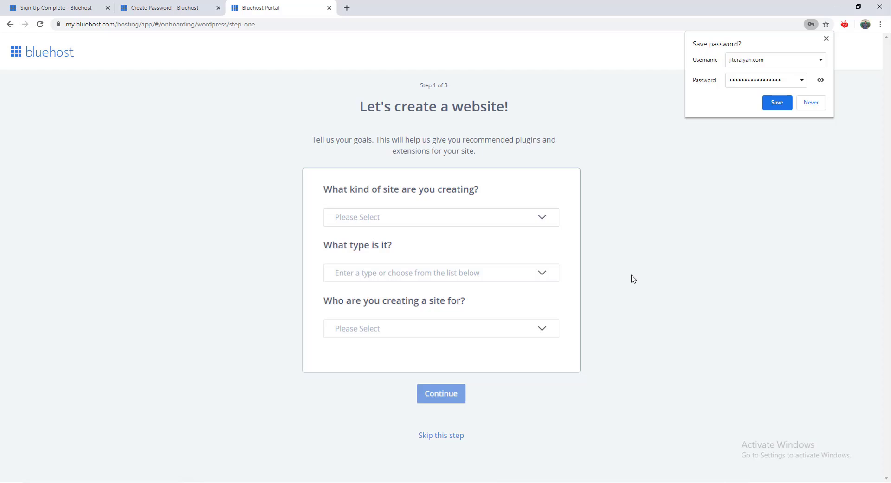
pyautogui.click(777, 103)
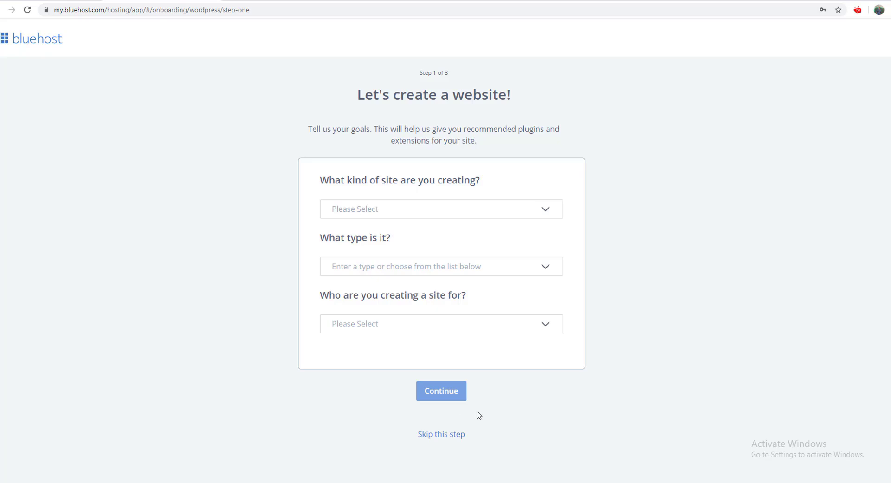
# Skip the site goals, site details and theme steps, then dismiss the welcome message.
pyautogui.click(453, 434)
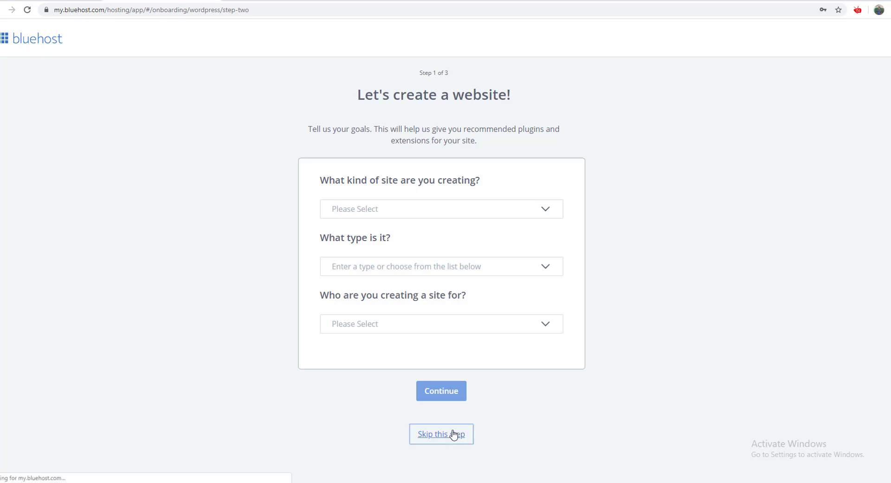
pyautogui.scroll(-1, 583, 390)
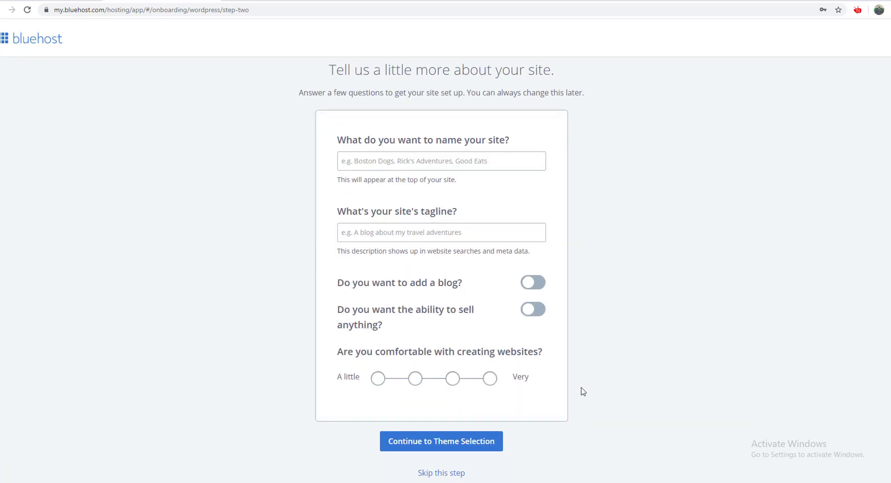
pyautogui.click(452, 473)
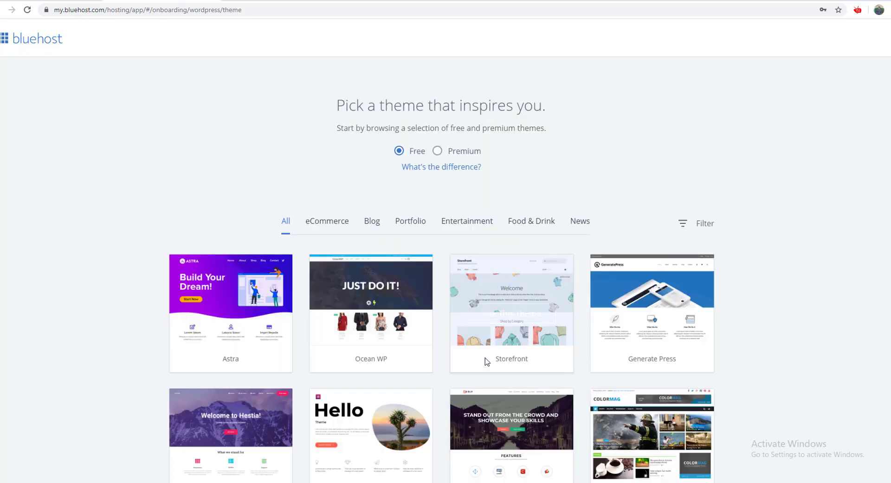
pyautogui.scroll(-4, 483, 364)
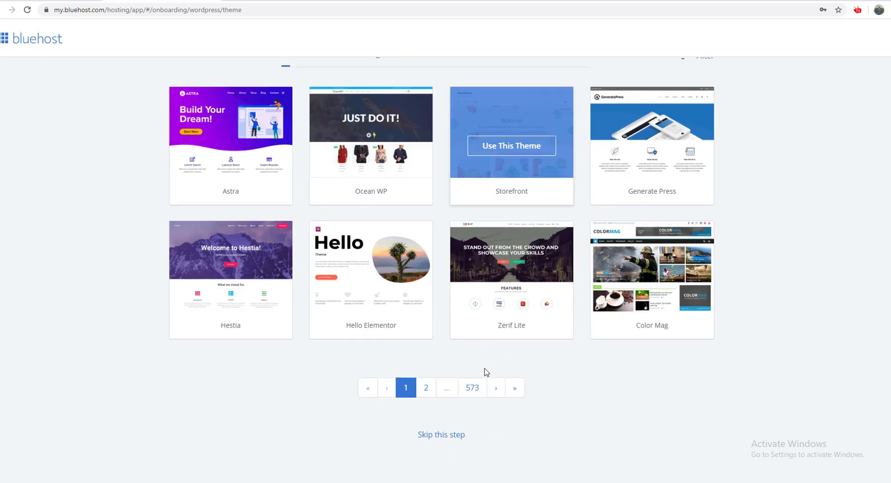
pyautogui.click(442, 436)
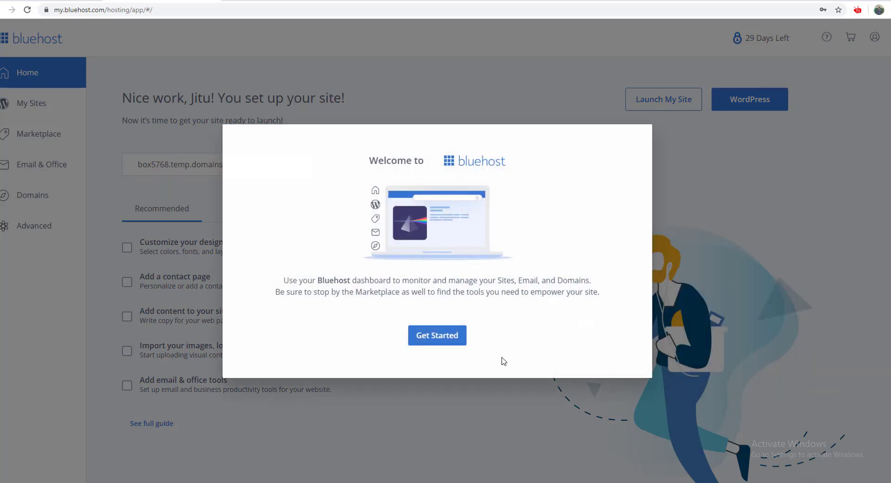
pyautogui.click(454, 342)
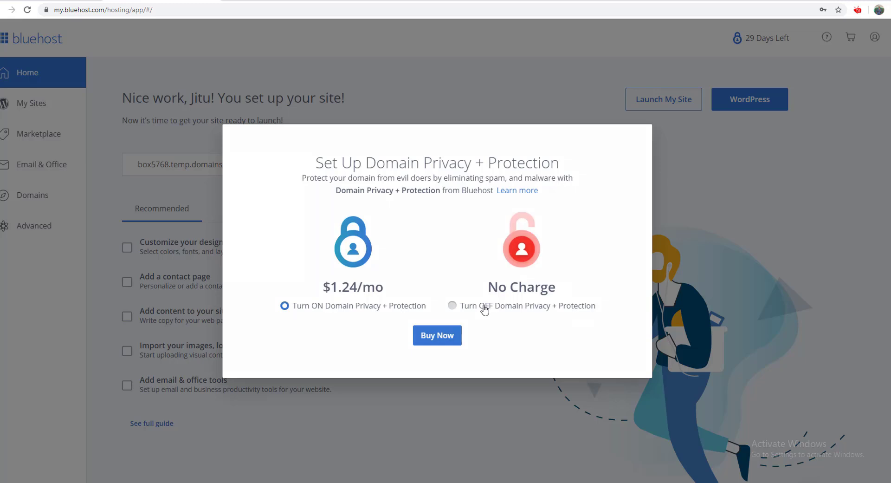
# Turn off domain privacy, confirm declining it, and close the free-trial offer.
pyautogui.click(452, 306)
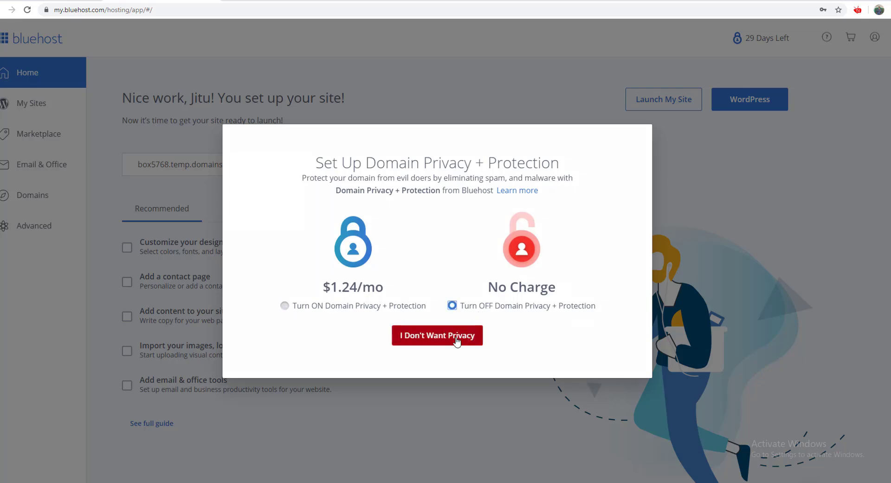
pyautogui.click(457, 341)
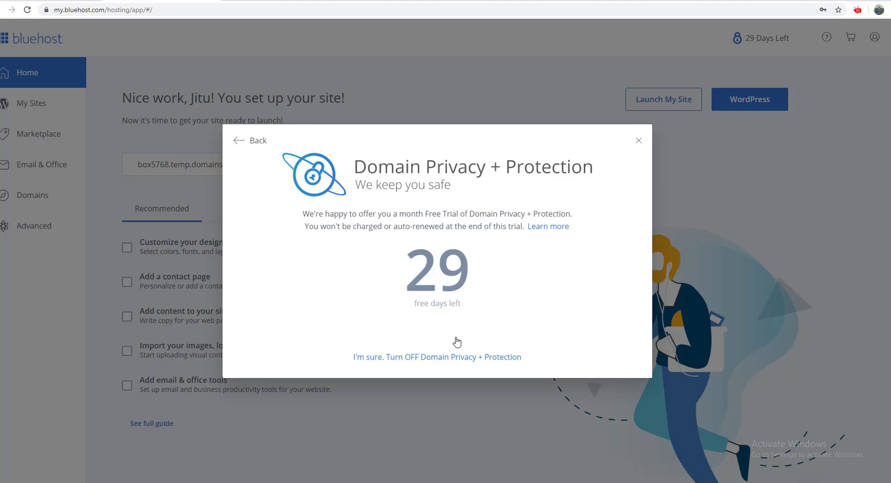
pyautogui.click(639, 142)
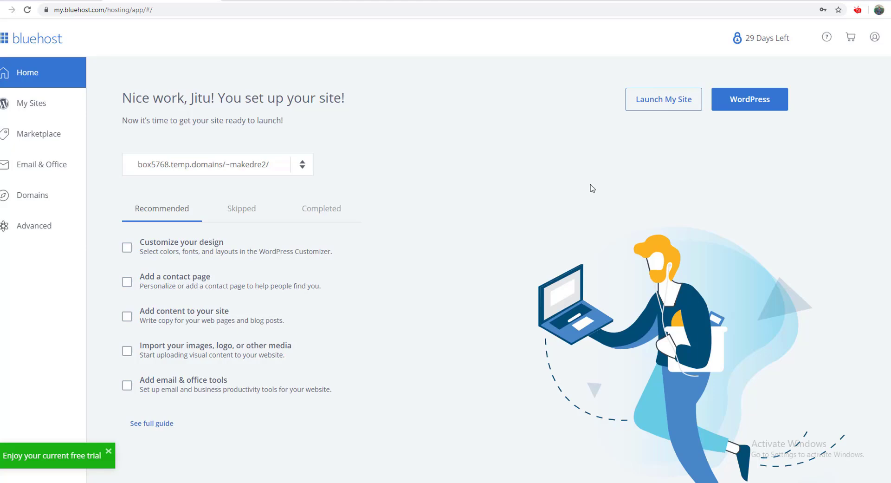
pyautogui.scroll(-5, 592, 188)
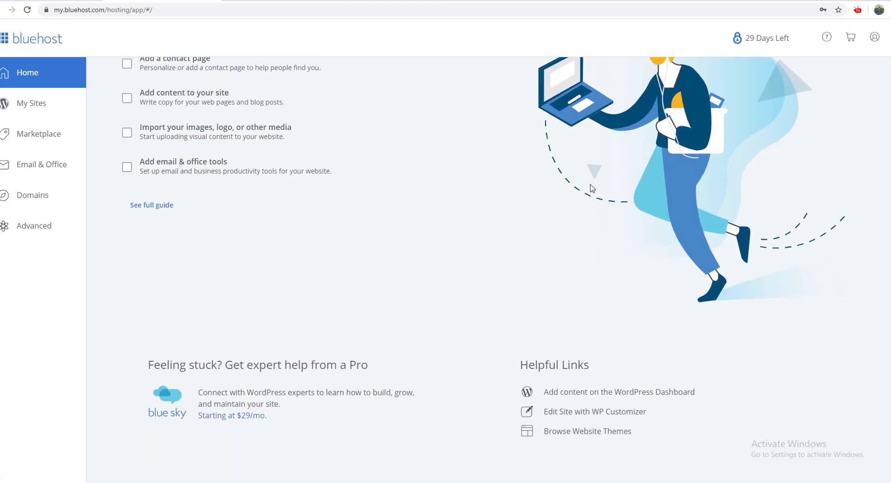
pyautogui.scroll(5, 592, 188)
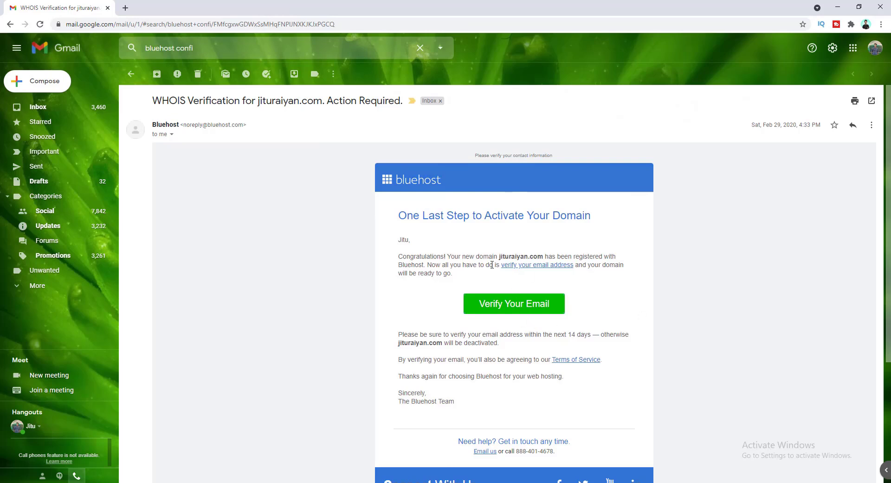
# Use Verify Your Email in the WHOIS Verification message to confirm the domain contact.
pyautogui.click(523, 305)
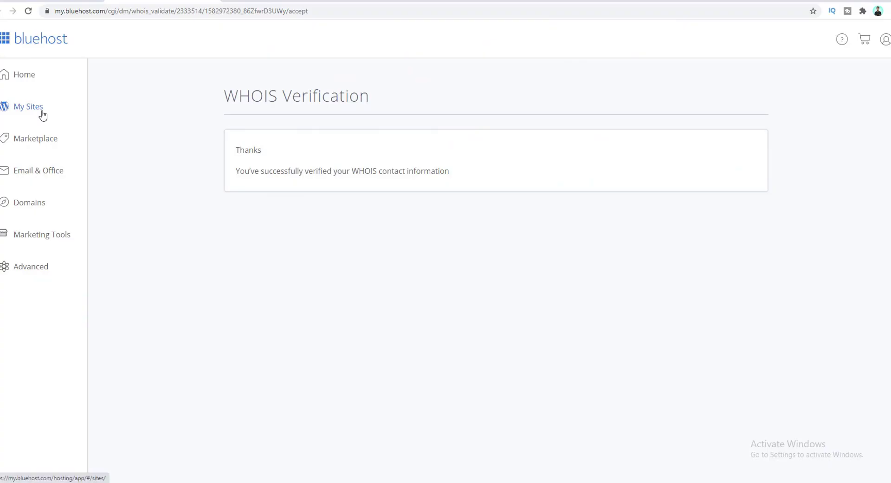
# From My Sites, add a new site and choose WordPress as its platform.
pyautogui.click(43, 115)
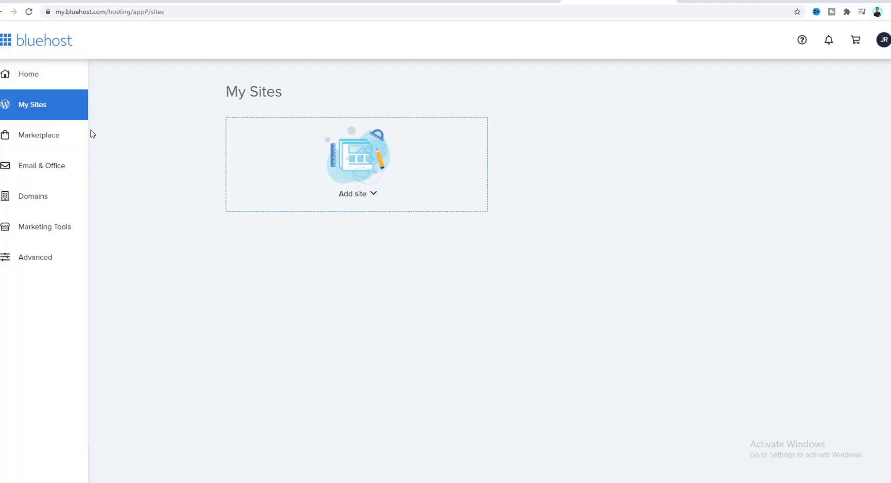
pyautogui.click(358, 195)
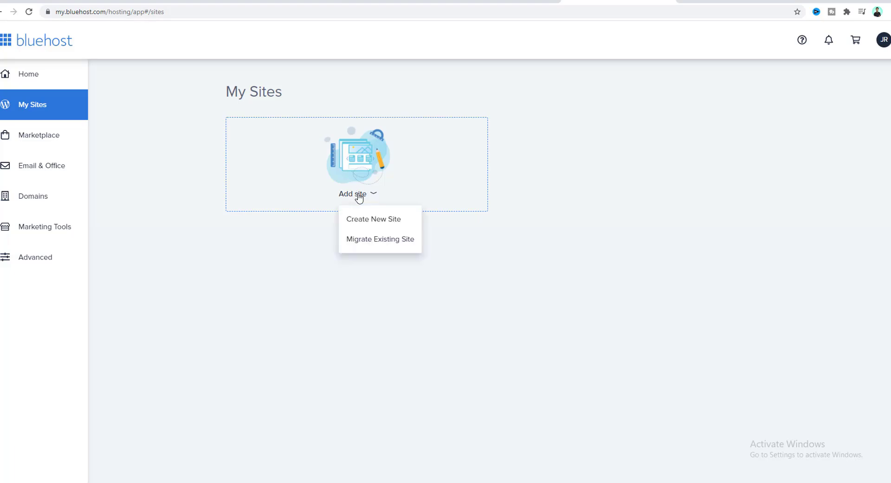
pyautogui.click(361, 224)
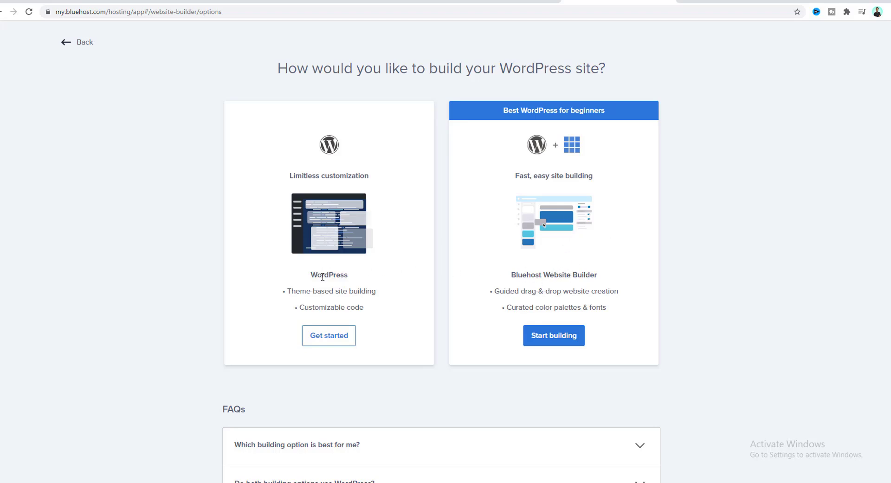
pyautogui.click(324, 342)
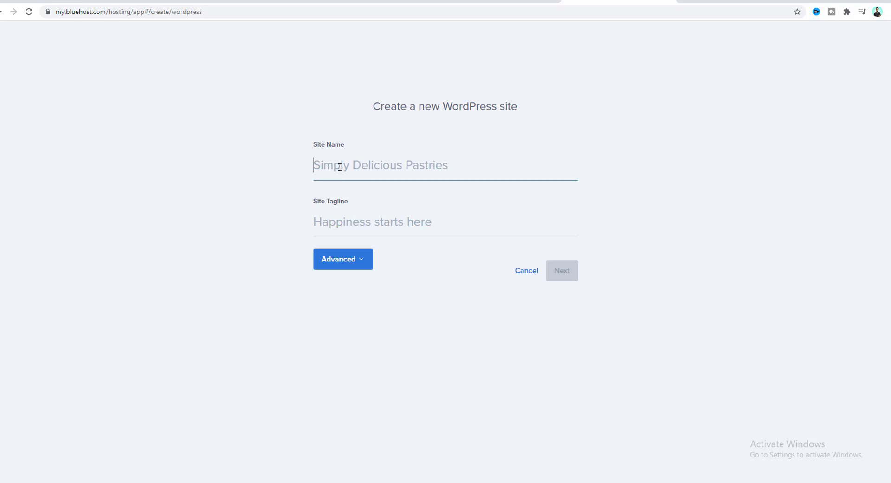
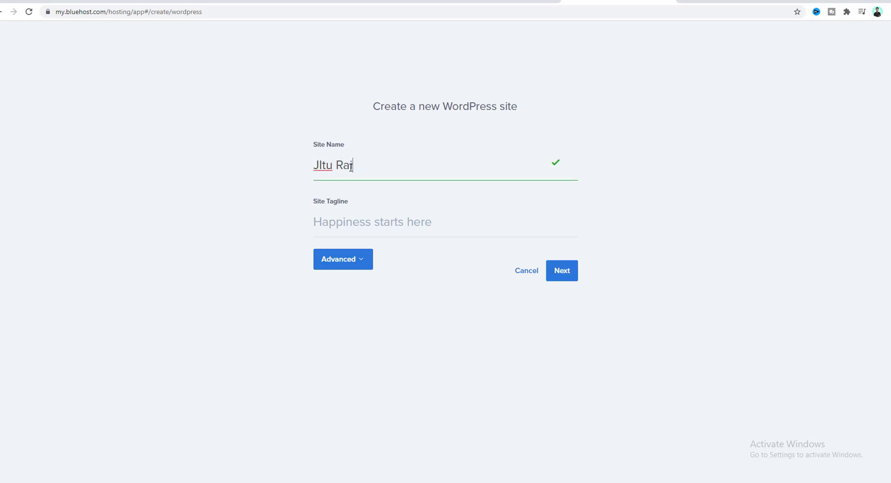
# Enter the owner's name as site name and the tagline 'A professional web developer'.
pyautogui.click(363, 225)
pyautogui.write('A professional ')
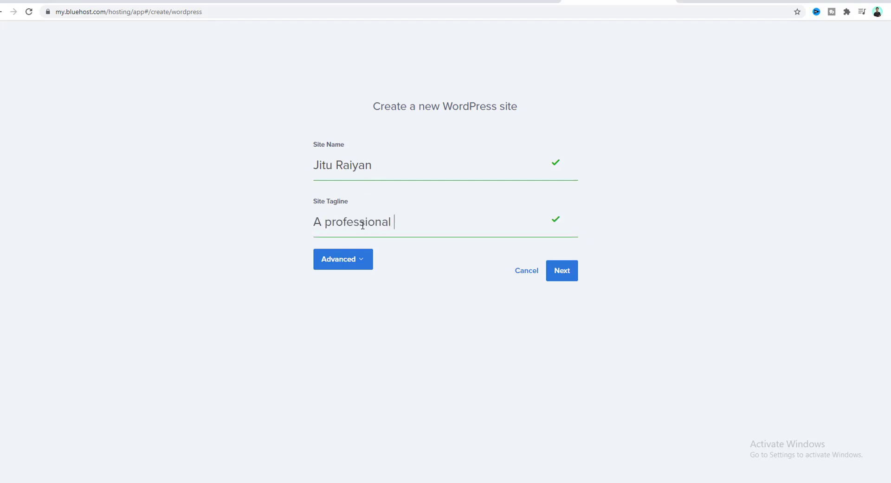
pyautogui.write('web developer')
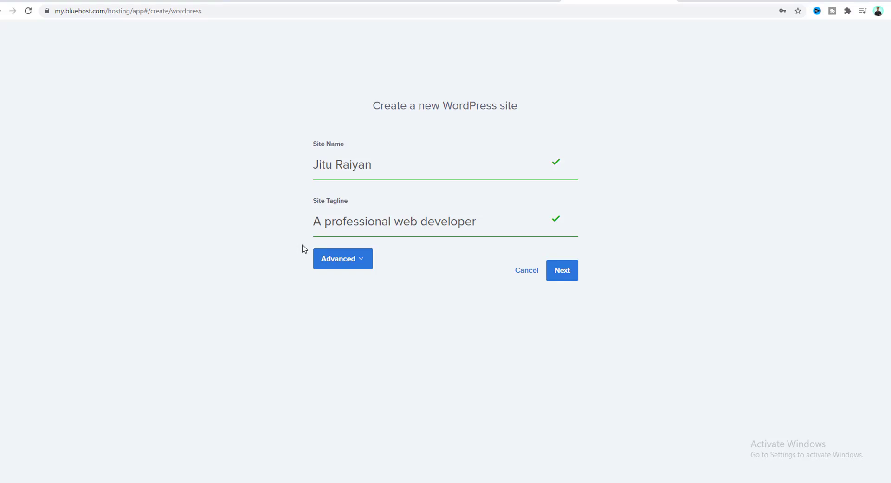
# Fill in the admin e-mail, username and password under Advanced, then continue to domain choice.
pyautogui.click(359, 260)
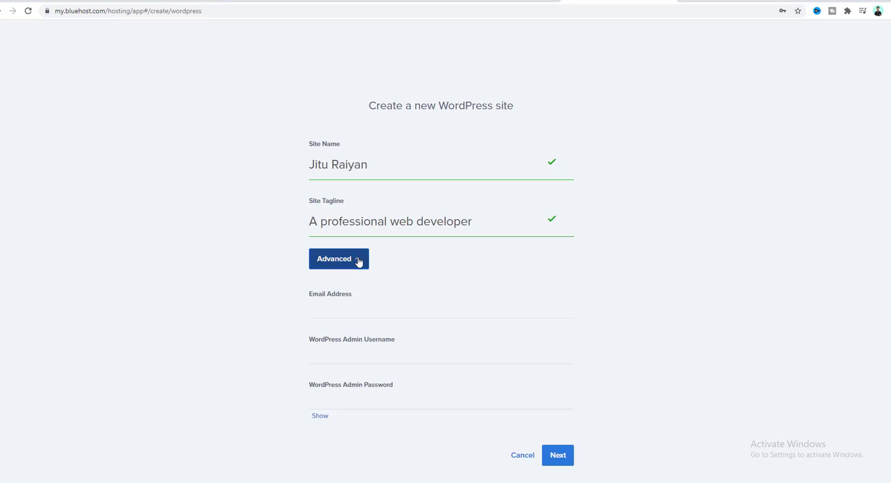
pyautogui.click(332, 313)
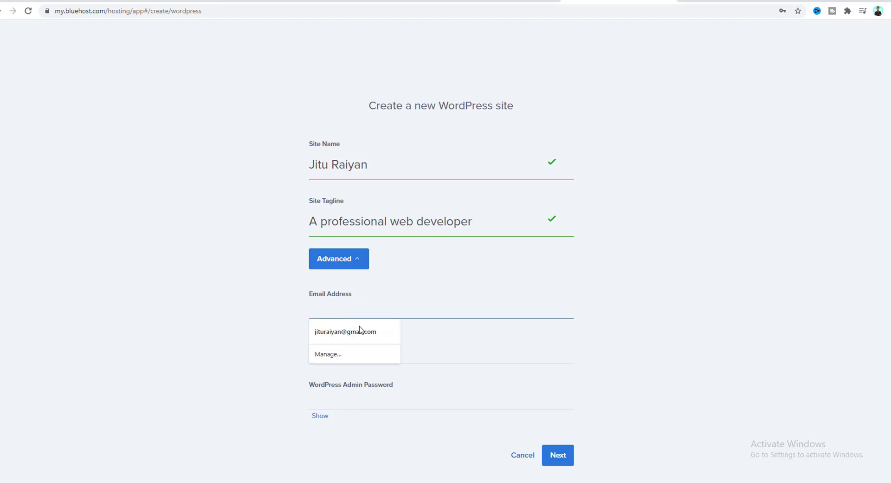
pyautogui.click(347, 333)
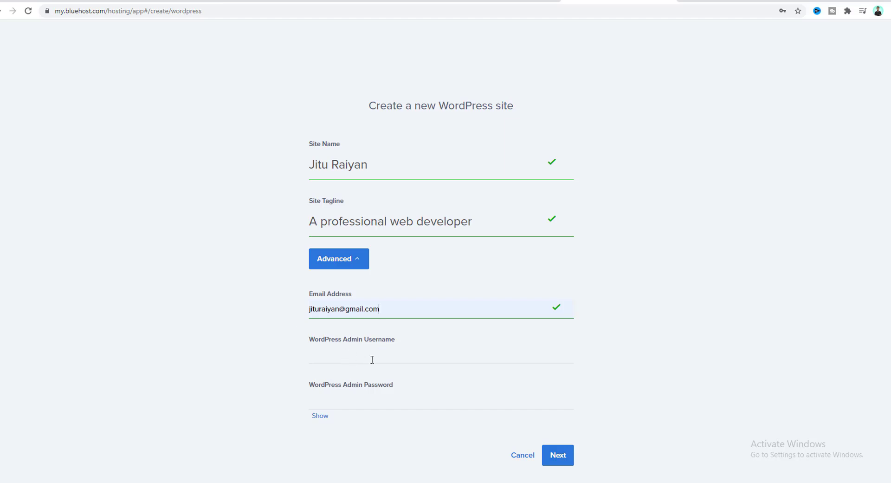
pyautogui.click(327, 356)
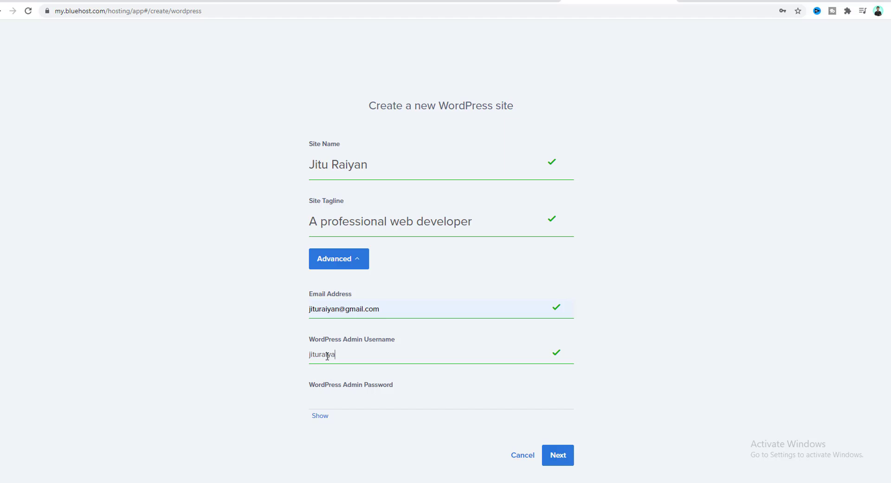
pyautogui.click(338, 398)
pyautogui.write('**********')
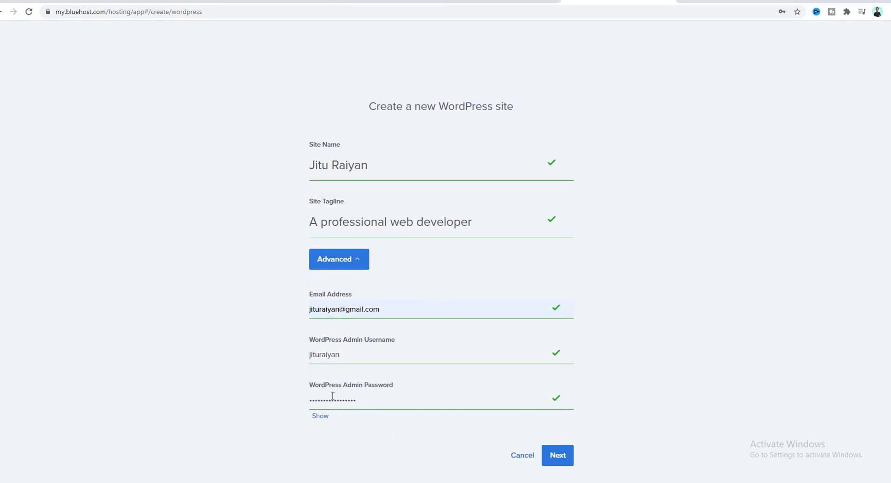
pyautogui.click(557, 455)
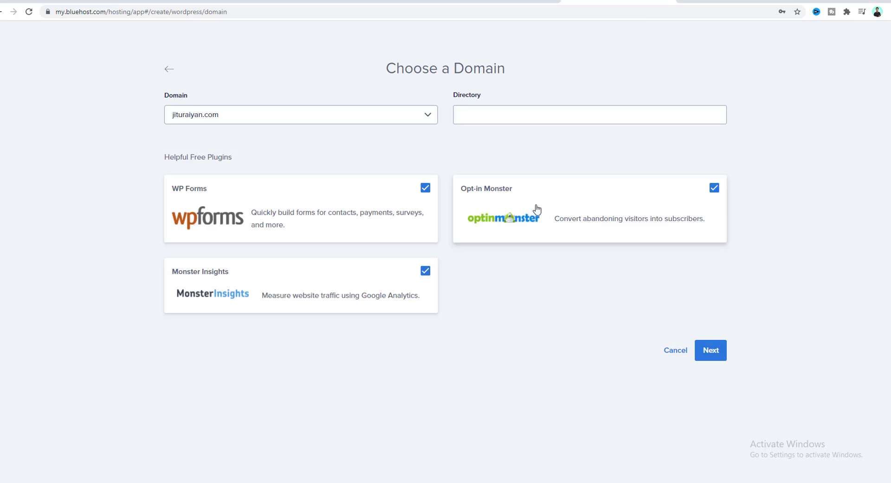
# Install WordPress on the domain with WP Forms, Monster Insights and Opt-in Monster left out.
pyautogui.click(425, 188)
pyautogui.click(425, 271)
pyautogui.click(715, 188)
pyautogui.click(707, 352)
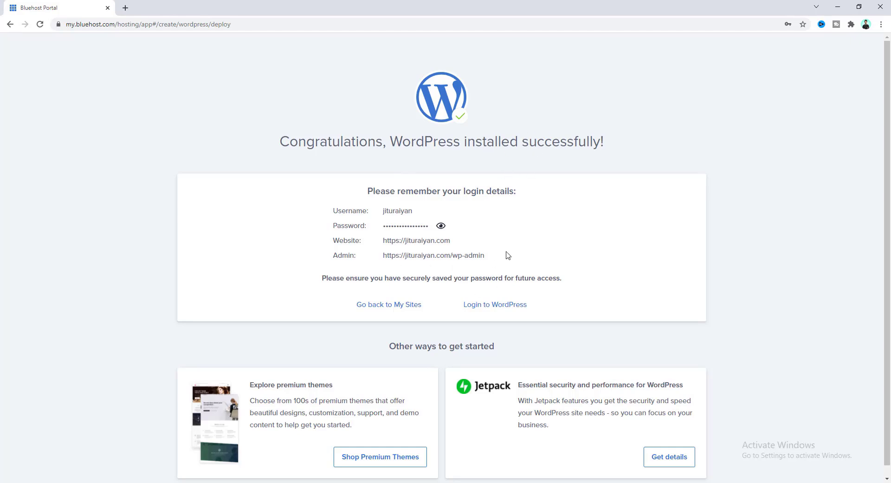
# Log in to the new WordPress site and open its front page in a new tab.
pyautogui.click(501, 309)
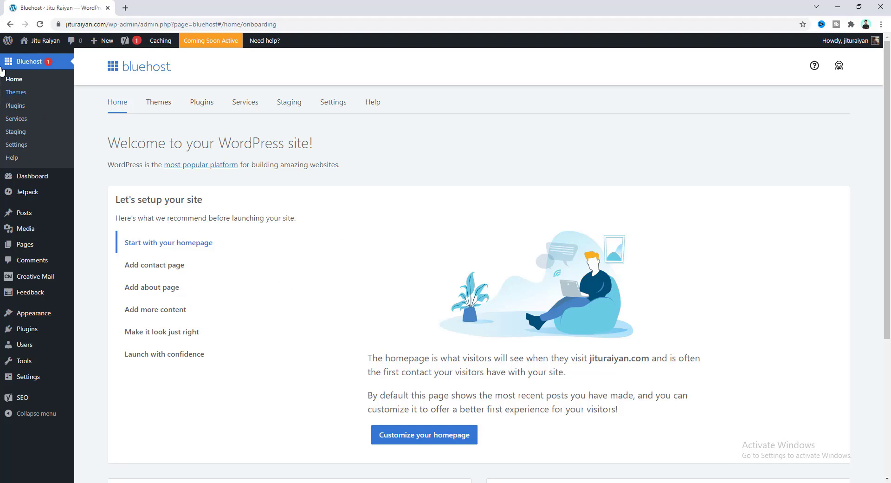
pyautogui.rightClick(43, 41)
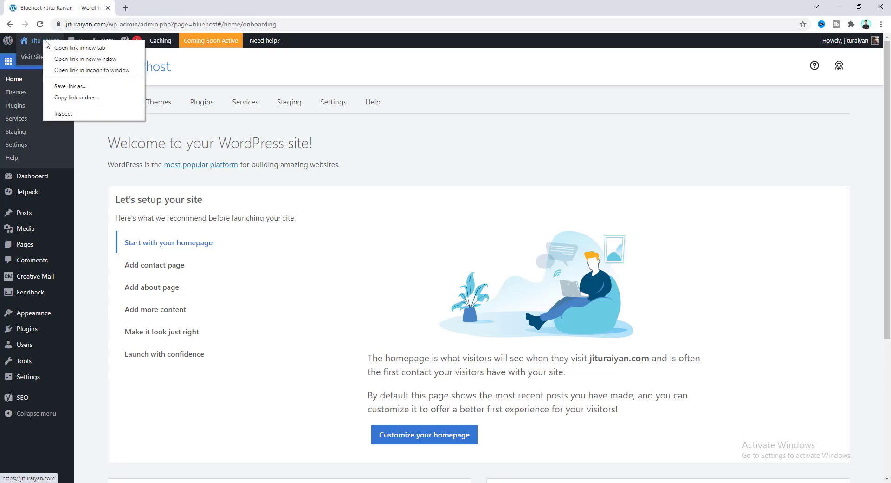
pyautogui.click(70, 48)
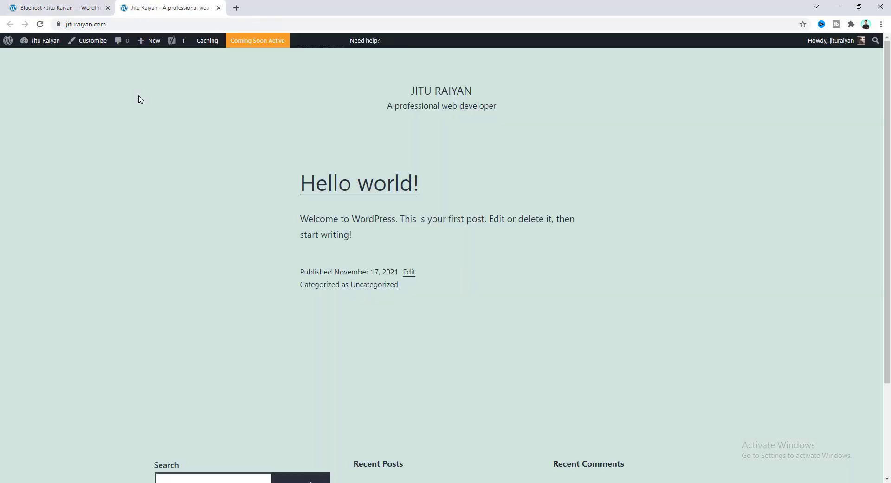
# Look over the new site's front page, then go back to the Bluehost admin home.
pyautogui.scroll(-3, 346, 166)
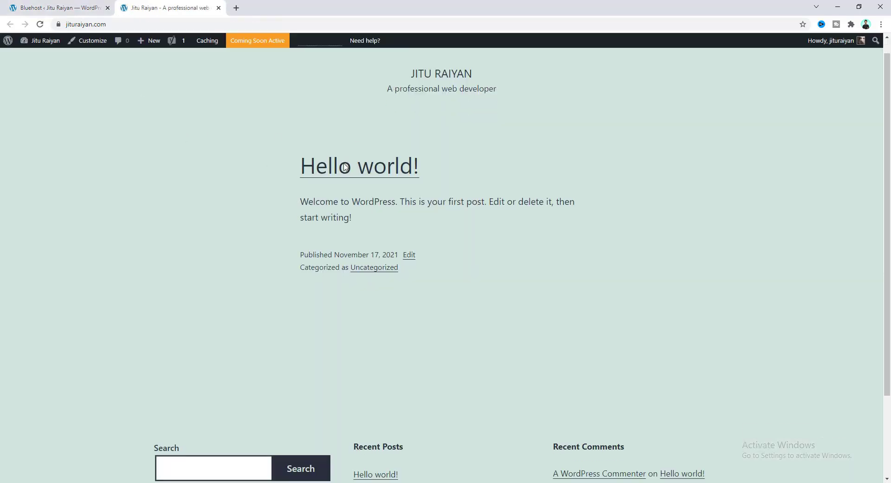
pyautogui.scroll(3, 357, 210)
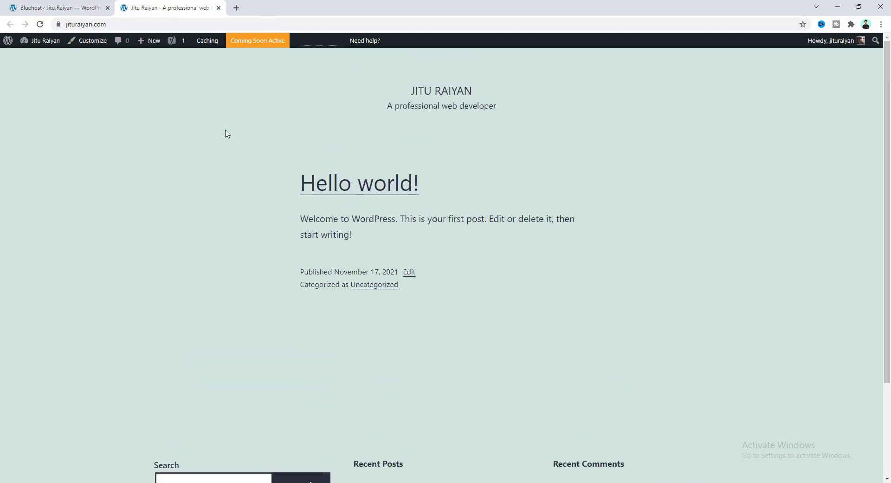
pyautogui.scroll(-3, 312, 215)
pyautogui.scroll(3, 260, 218)
pyautogui.click(55, 8)
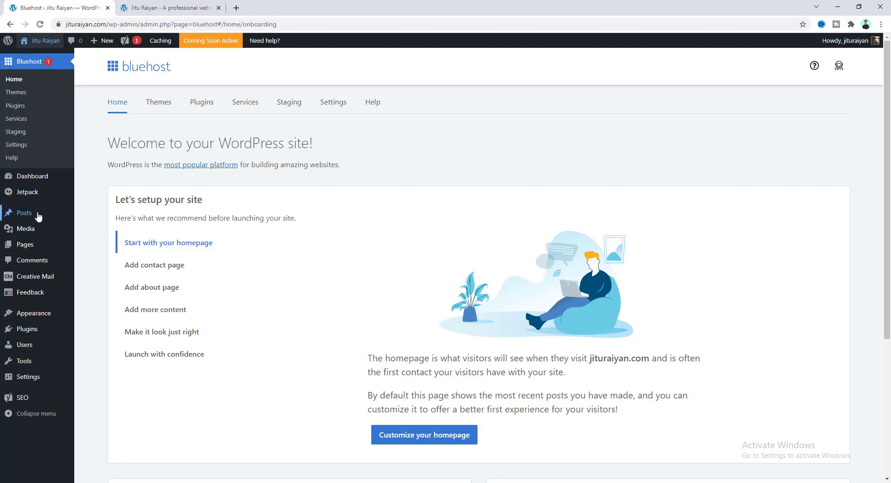
pyautogui.moveTo(40, 249)
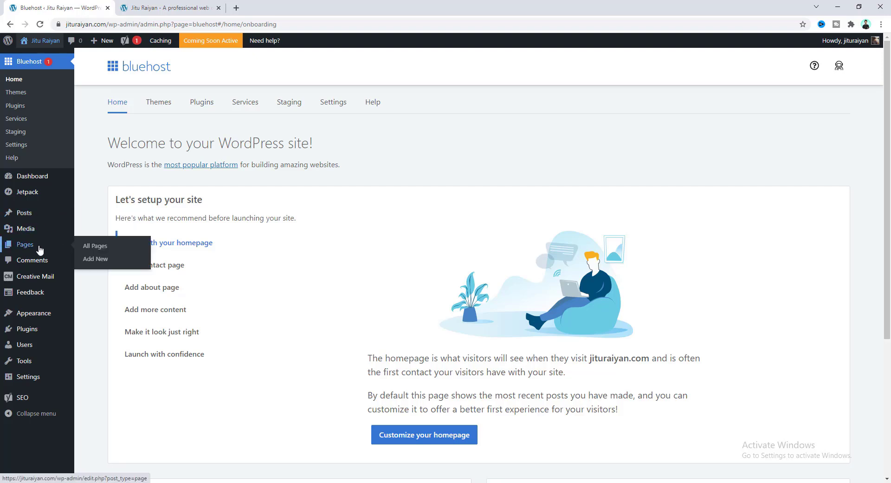
pyautogui.moveTo(51, 315)
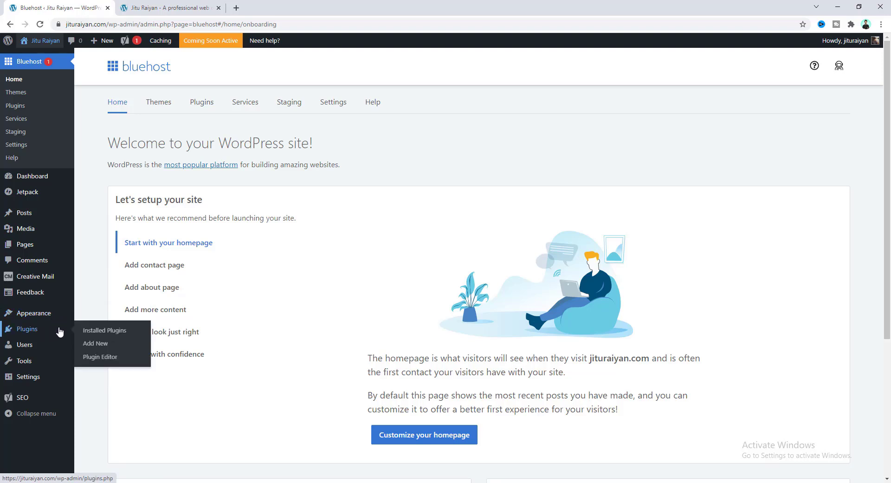
pyautogui.moveTo(46, 378)
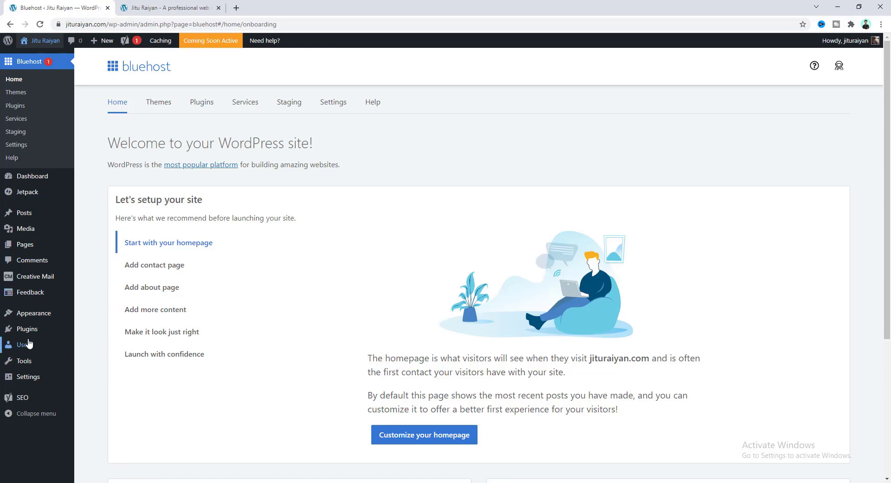
# Deactivate all installed plugins with the Deactivate bulk action.
pyautogui.moveTo(34, 328)
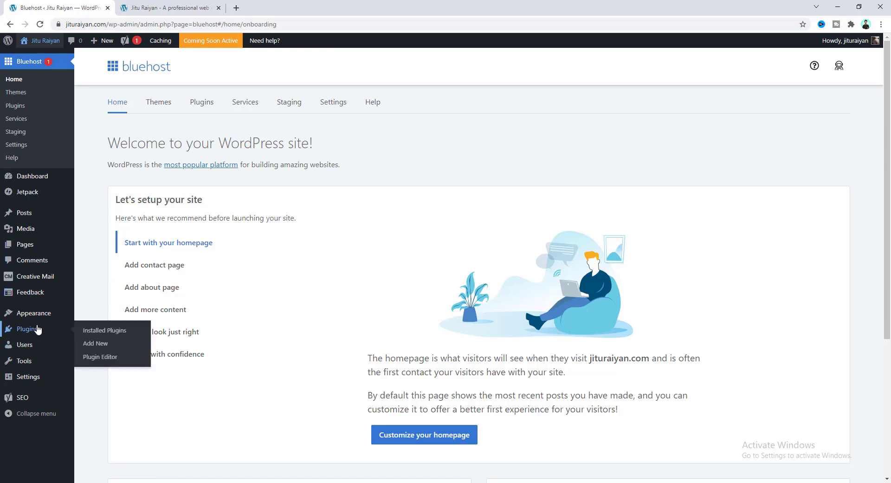
pyautogui.click(91, 334)
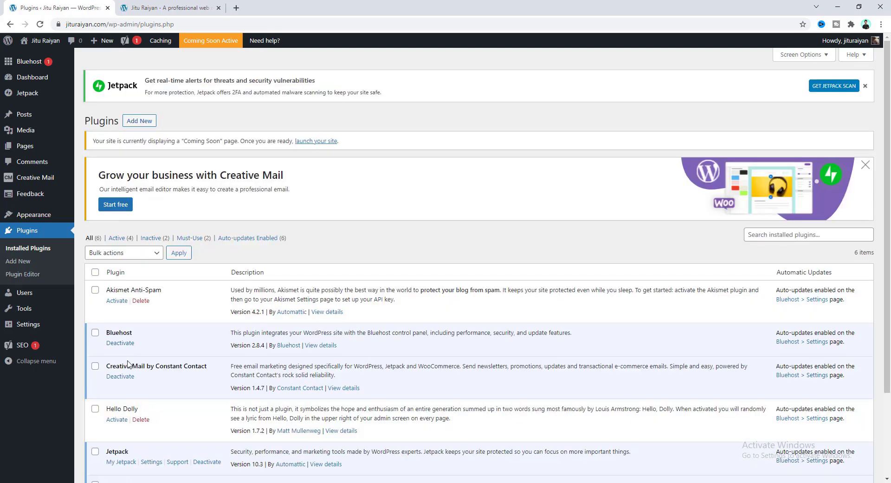
pyautogui.scroll(-2, 95, 285)
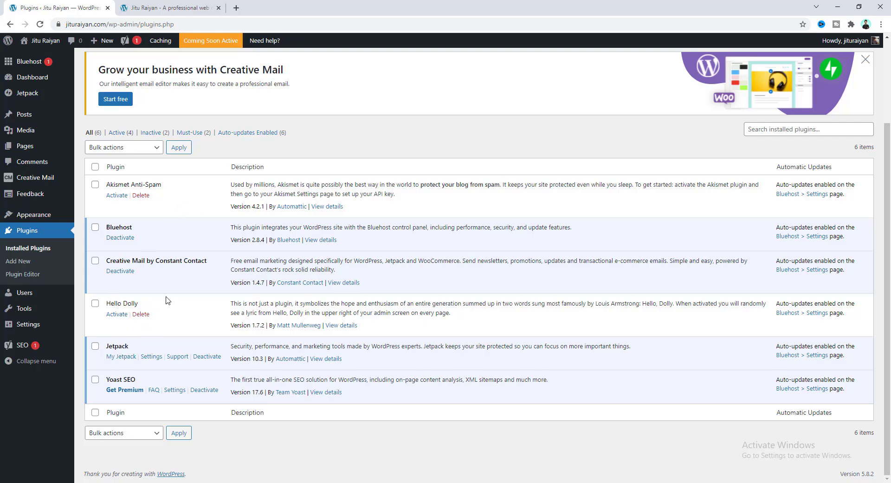
pyautogui.click(94, 168)
pyautogui.click(124, 148)
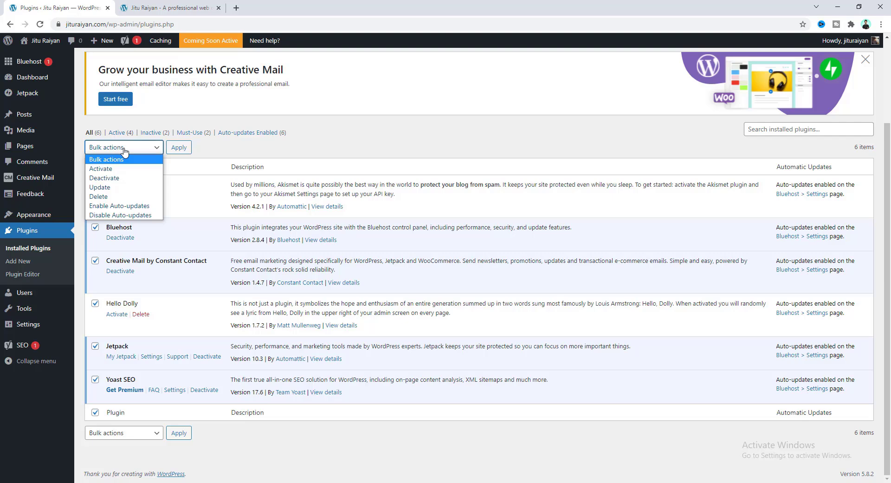
pyautogui.click(128, 179)
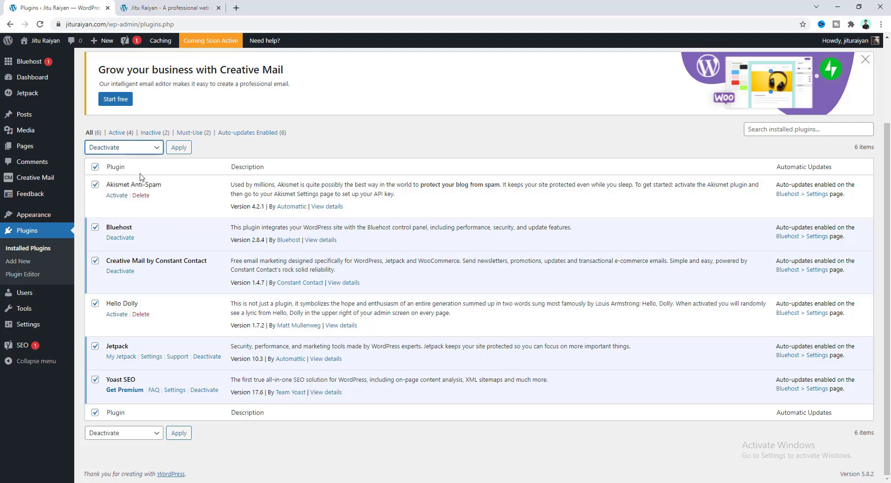
pyautogui.click(179, 148)
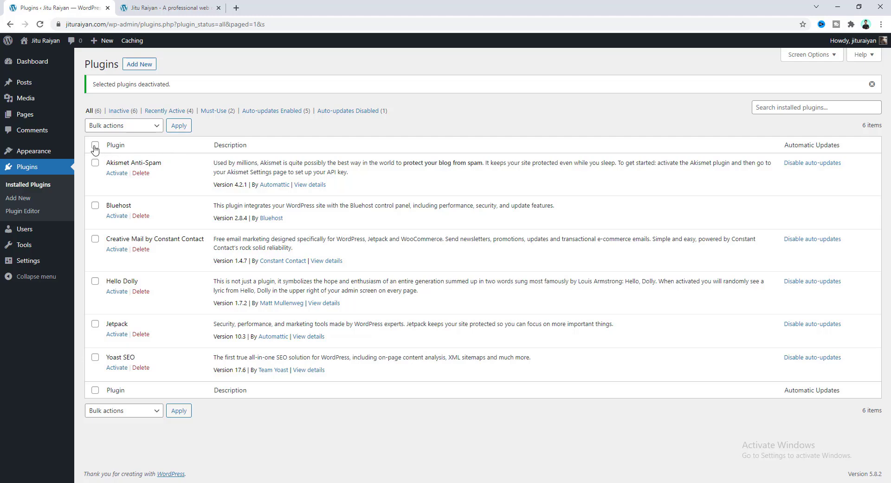
# Bulk-delete all the deactivated plugins, confirm, and go to the Pages list.
pyautogui.click(95, 147)
pyautogui.click(123, 130)
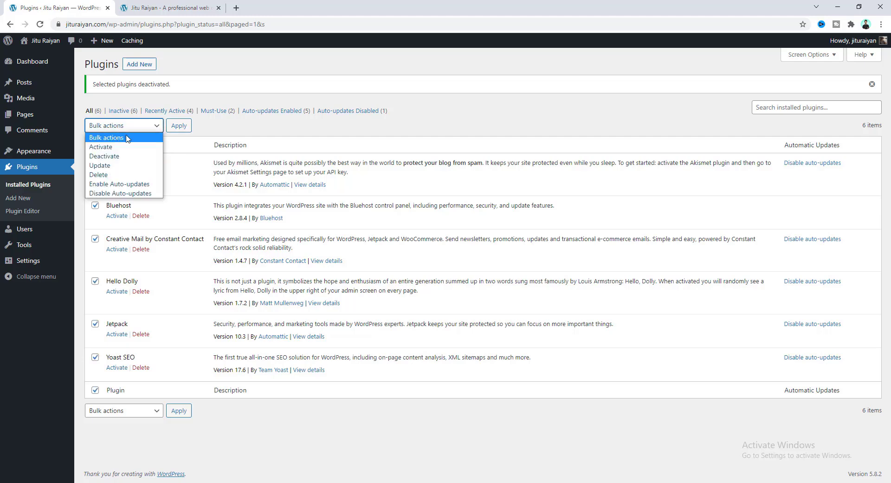
pyautogui.click(111, 175)
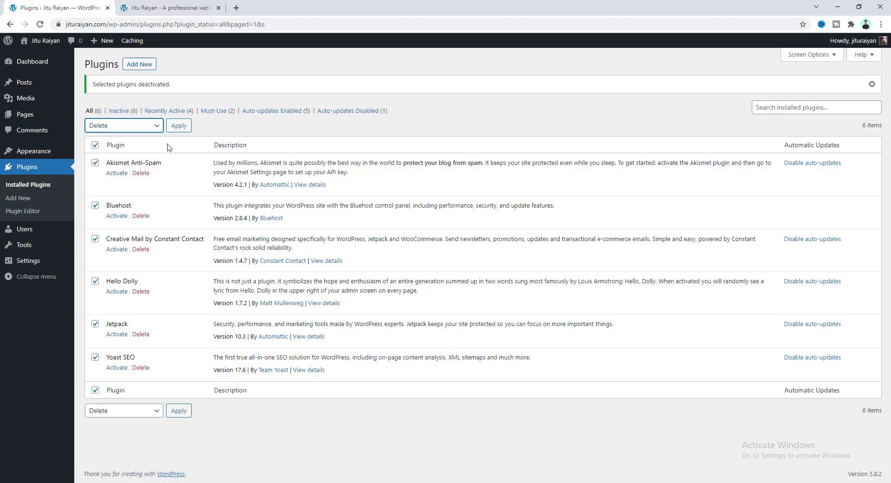
pyautogui.click(175, 130)
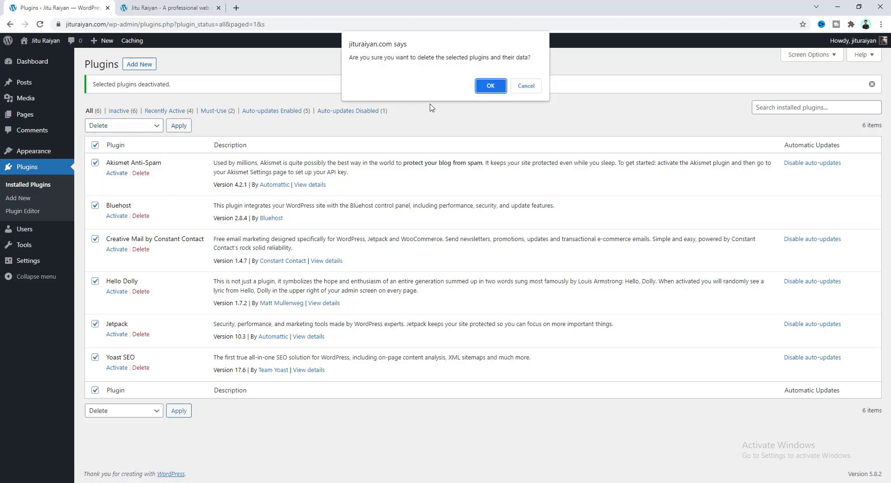
pyautogui.click(491, 86)
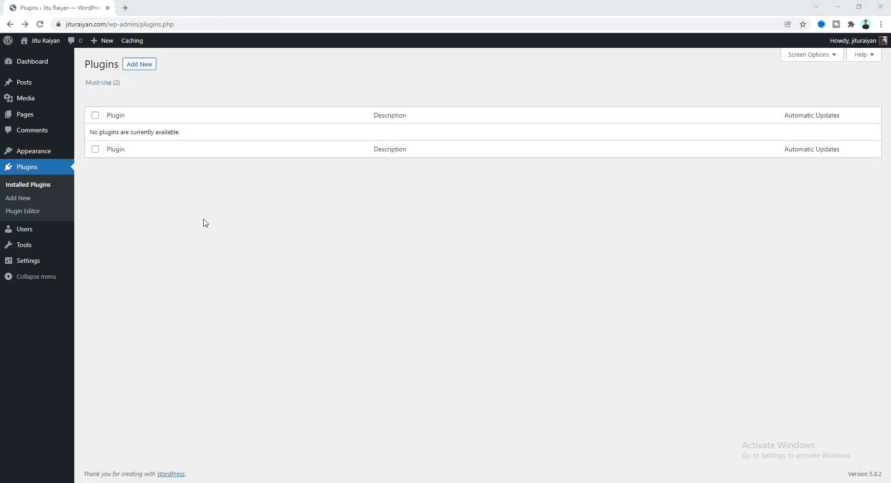
pyautogui.click(30, 120)
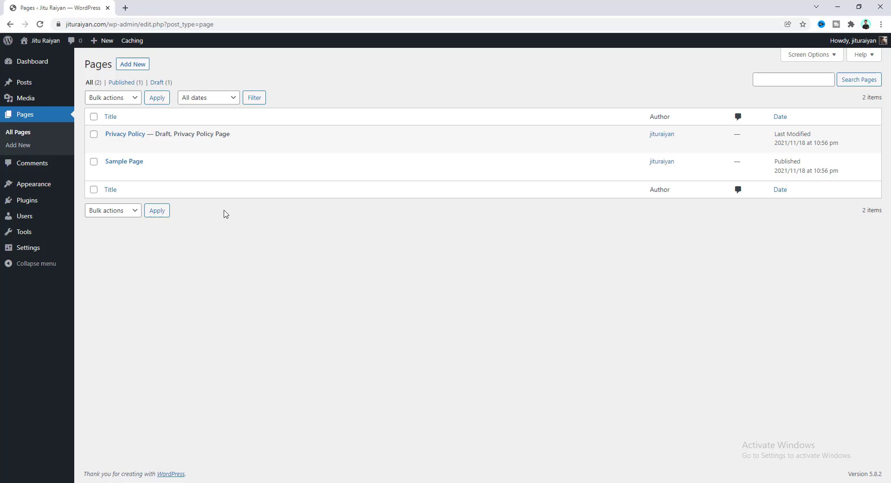
# Create and publish a page titled 'Home' reading 'This is our first page'.
pyautogui.click(137, 66)
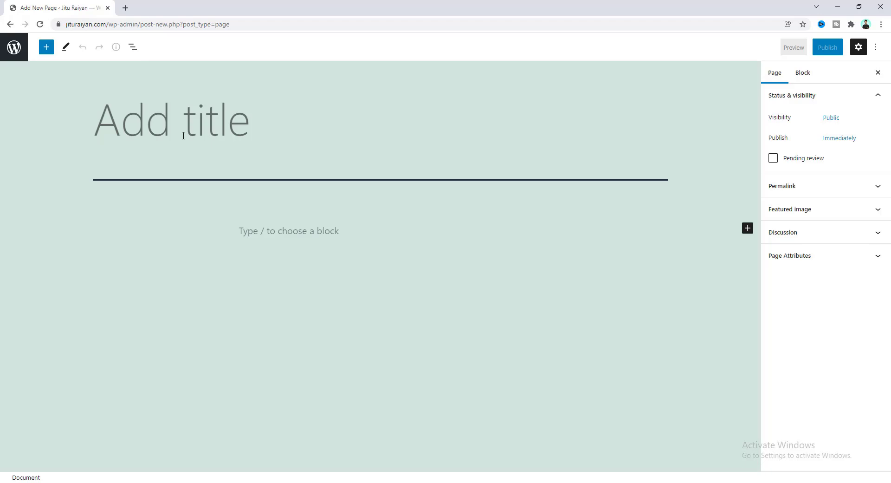
pyautogui.write('Home')
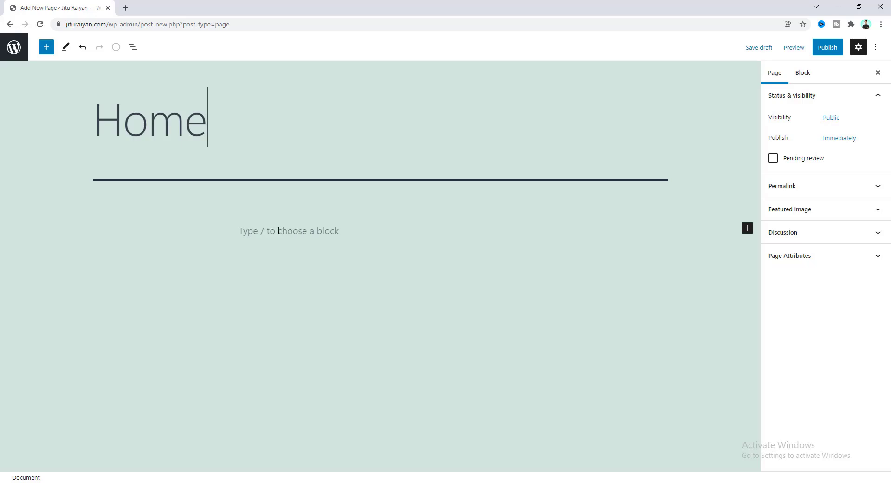
pyautogui.click(282, 231)
pyautogui.write('This is ')
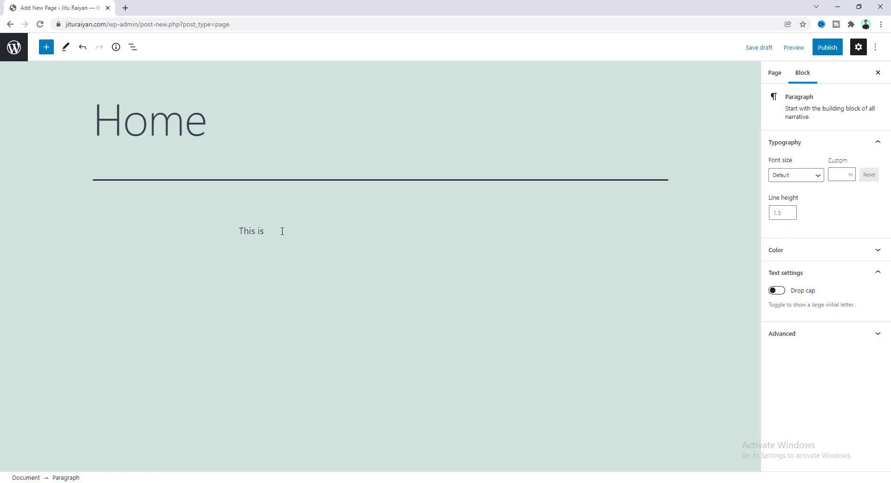
pyautogui.write('our first page')
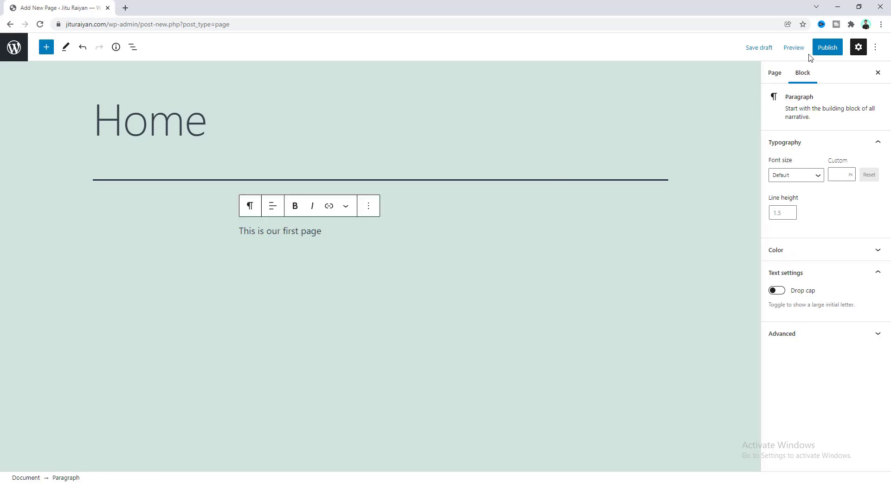
pyautogui.click(827, 50)
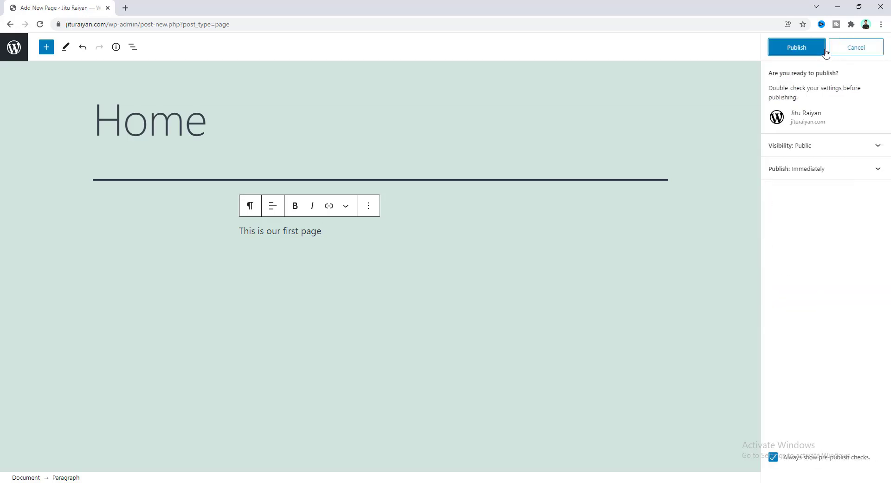
pyautogui.click(793, 50)
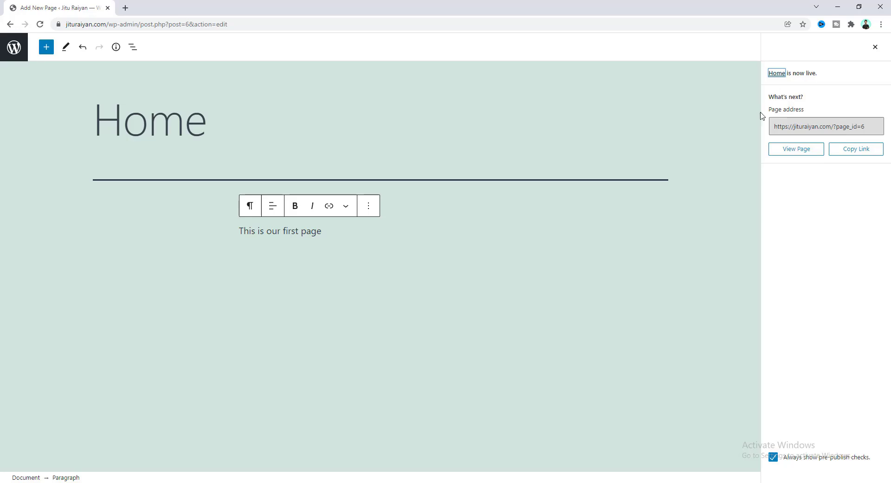
# View the published Home page in a new browser tab.
pyautogui.rightClick(776, 74)
pyautogui.click(797, 80)
pyautogui.click(170, 8)
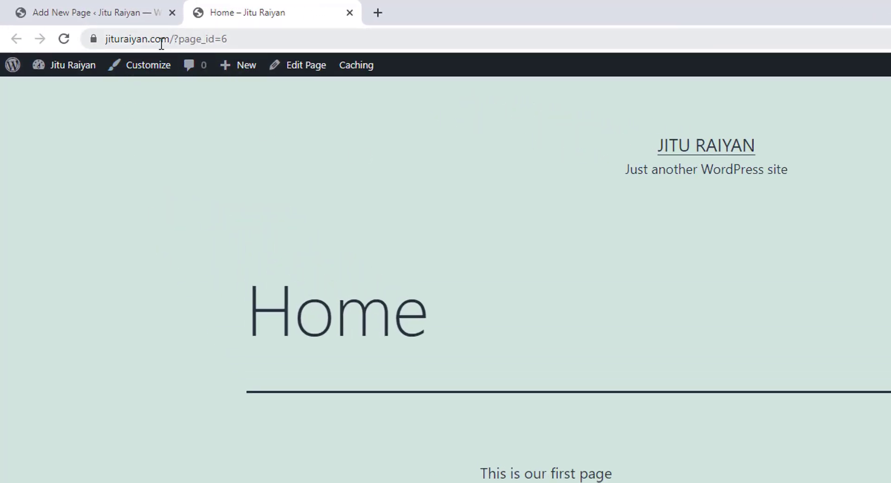
pyautogui.click(175, 40)
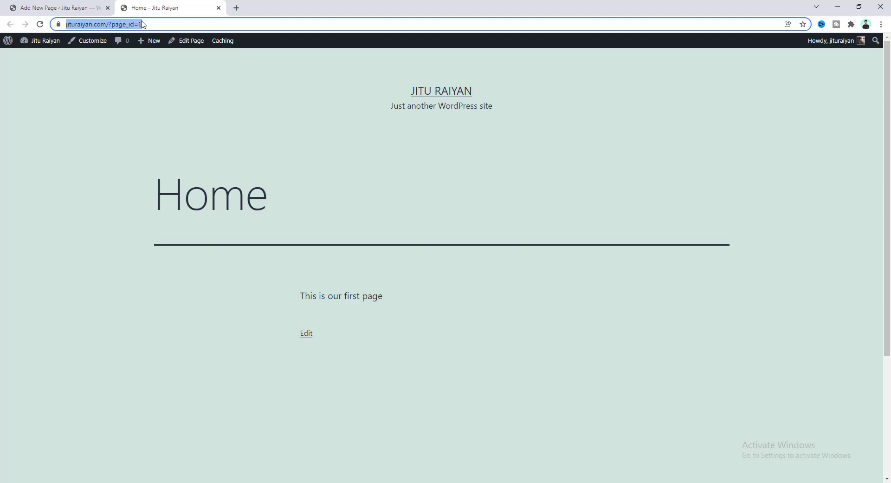
pyautogui.click(143, 23)
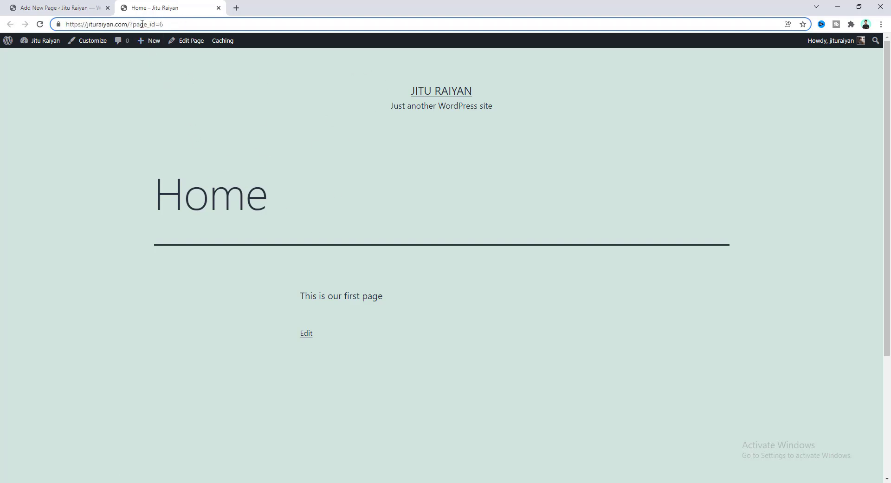
pyautogui.moveTo(138, 25); pyautogui.dragTo(165, 26)
pyautogui.rightClick(34, 41)
# Switch permalinks to Post name, save, and view the Home page at /home/.
pyautogui.click(46, 49)
pyautogui.click(253, 6)
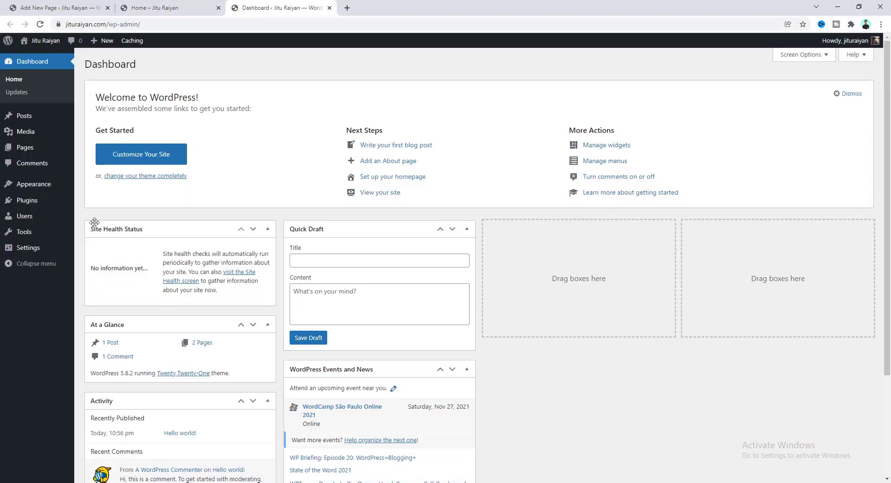
pyautogui.moveTo(47, 250)
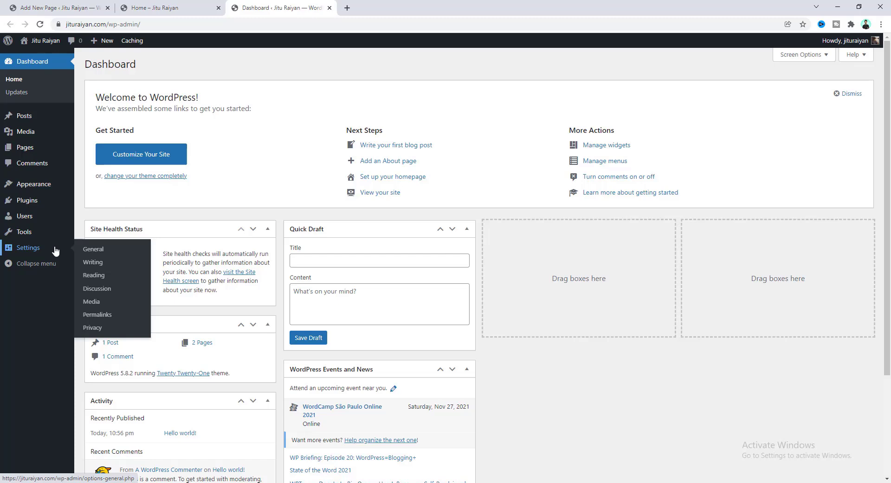
pyautogui.click(98, 315)
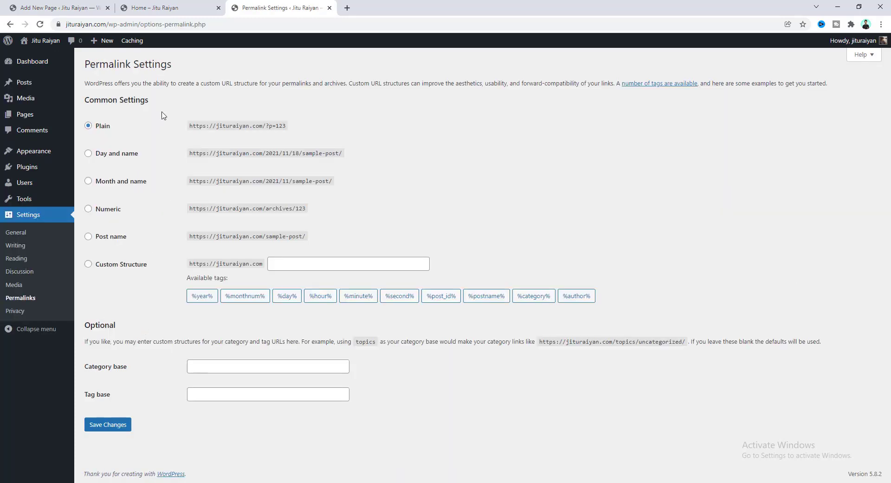
pyautogui.click(103, 129)
pyautogui.click(116, 238)
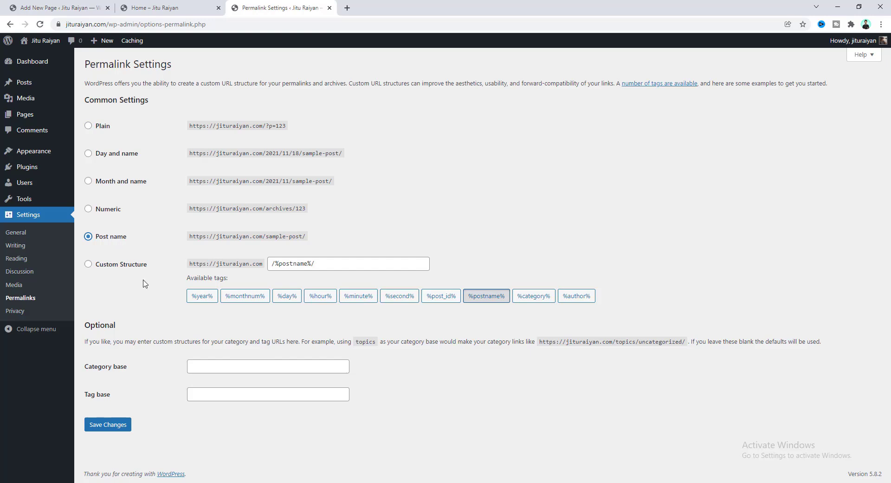
pyautogui.click(108, 431)
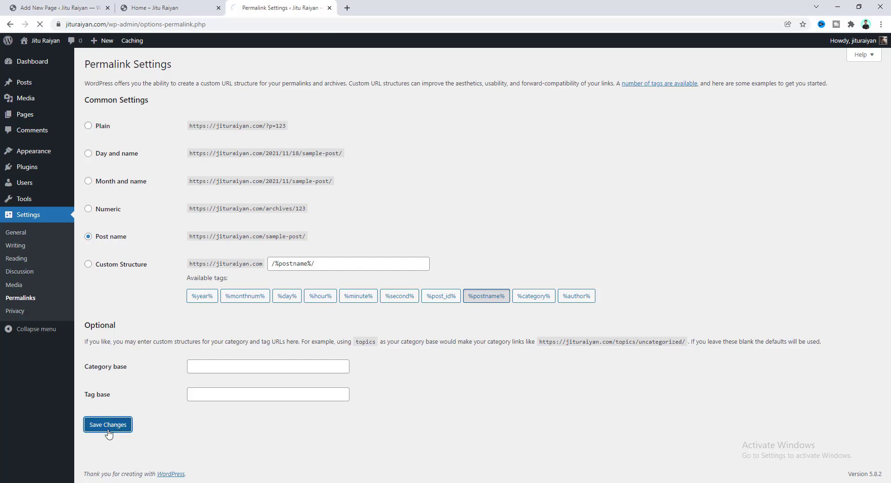
pyautogui.click(166, 9)
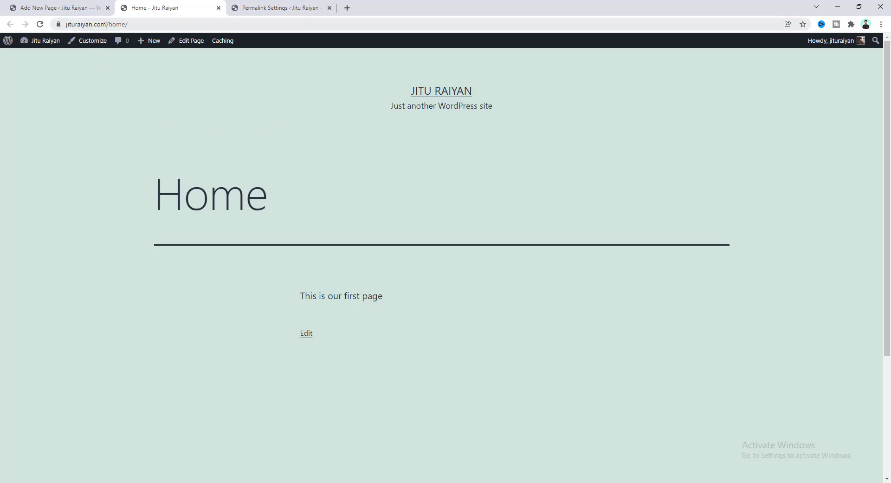
pyautogui.moveTo(109, 25); pyautogui.dragTo(130, 26)
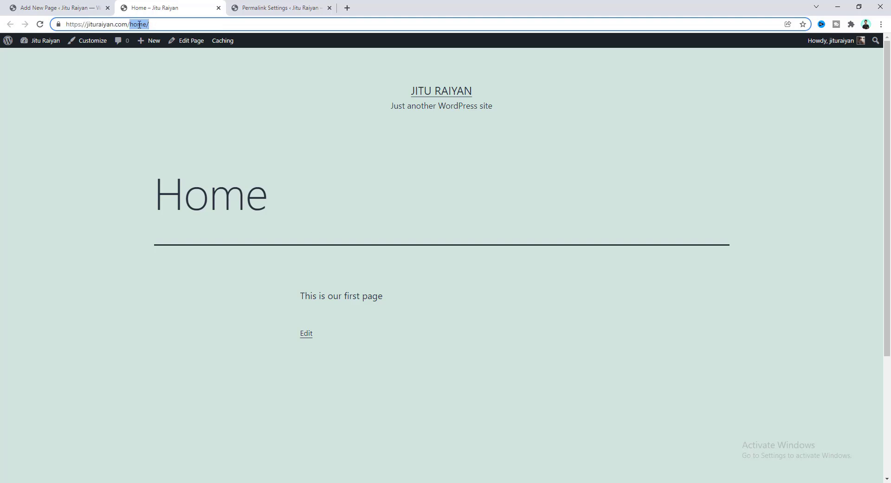
pyautogui.press('BackSpace')
pyautogui.press('Return')
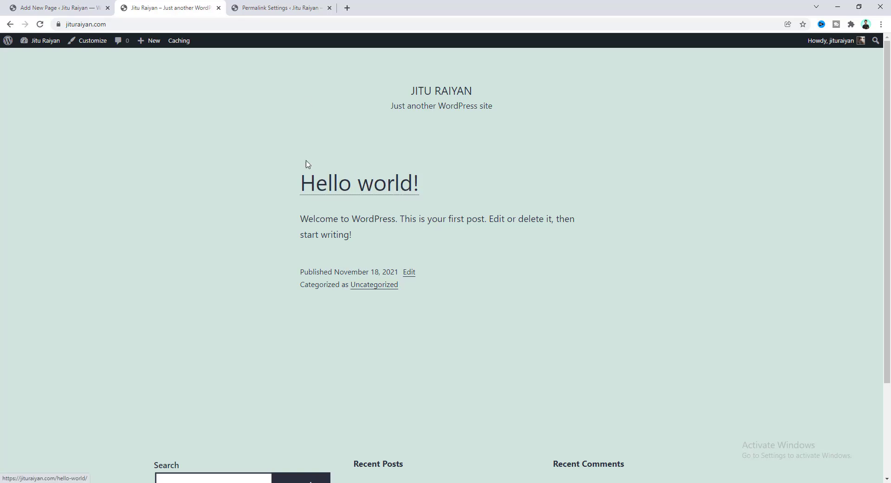
# Open All Posts in the admin tab, check the site tab, then return to the Posts list.
pyautogui.click(272, 5)
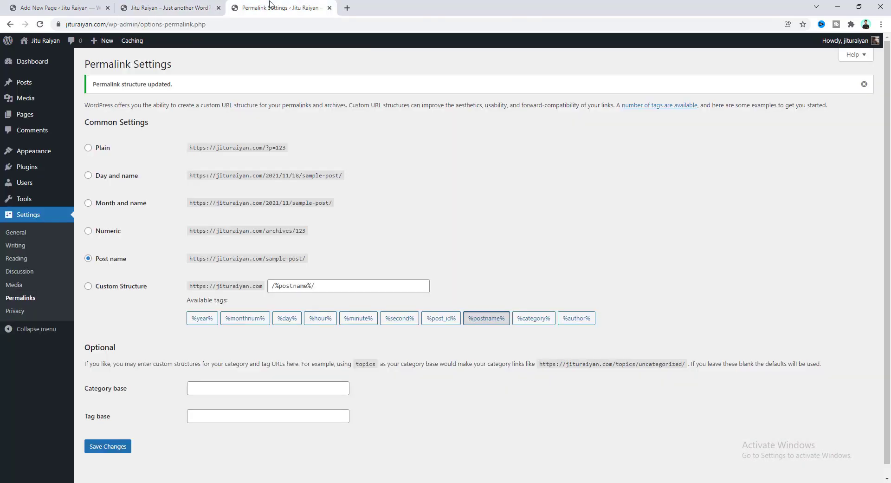
pyautogui.moveTo(42, 84)
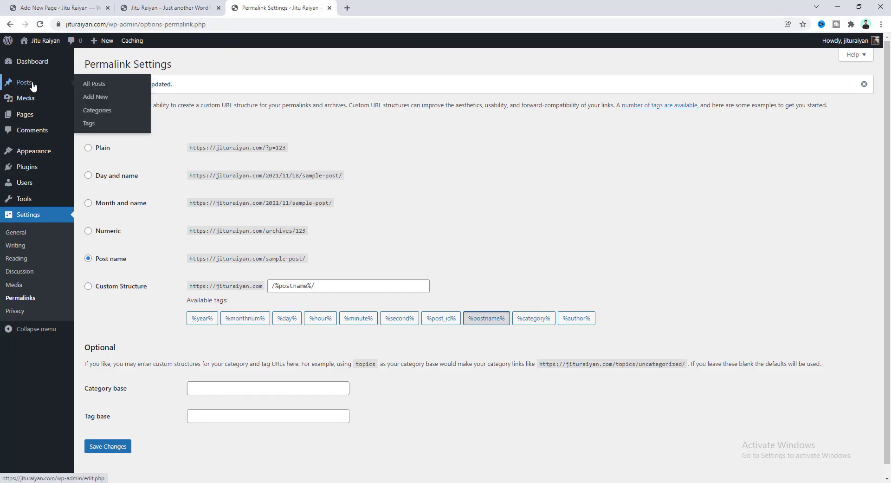
pyautogui.click(95, 84)
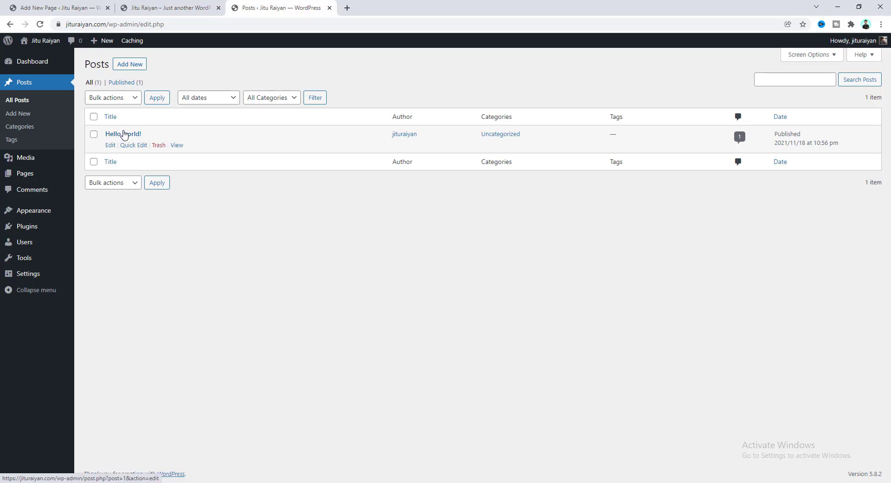
pyautogui.click(144, 7)
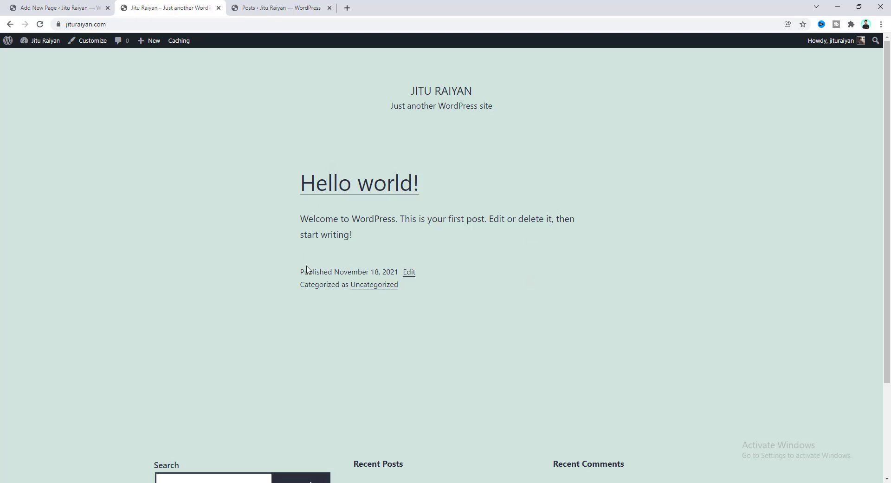
pyautogui.hotkey('ctrl', 'l')
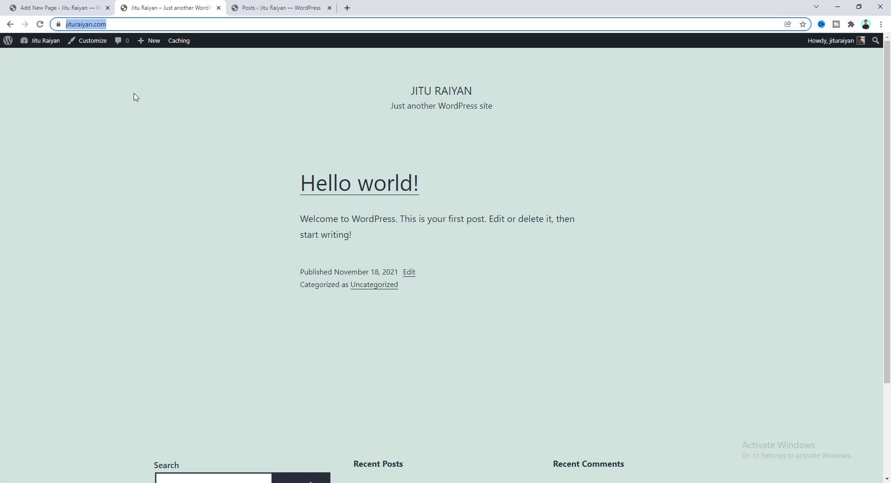
pyautogui.click(257, 6)
# In Reading settings, set the homepage to the static page Home and save.
pyautogui.moveTo(30, 282)
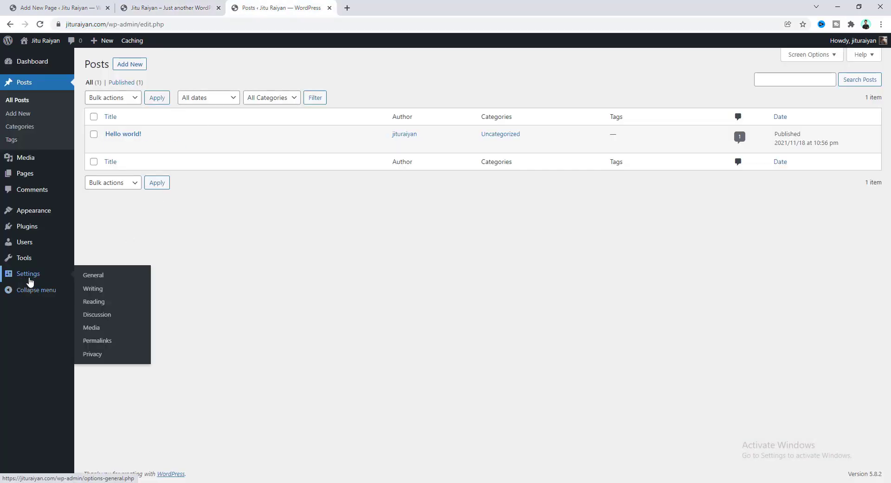
pyautogui.click(96, 305)
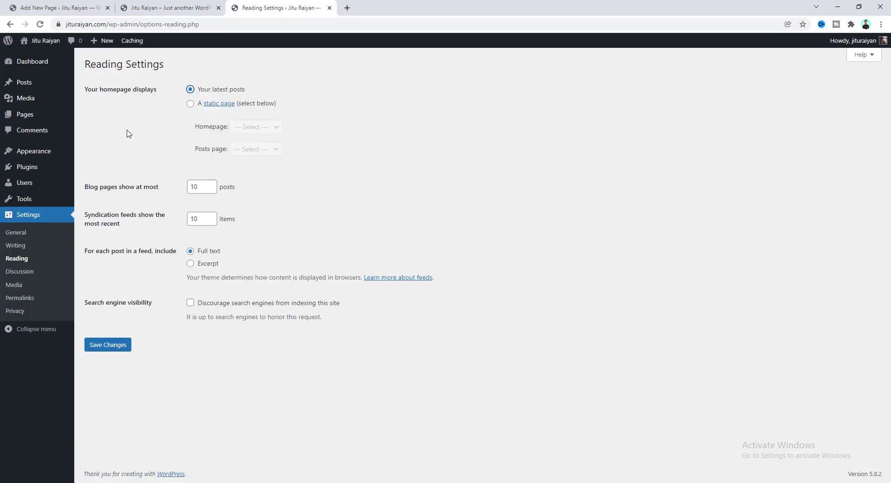
pyautogui.click(189, 105)
pyautogui.click(252, 128)
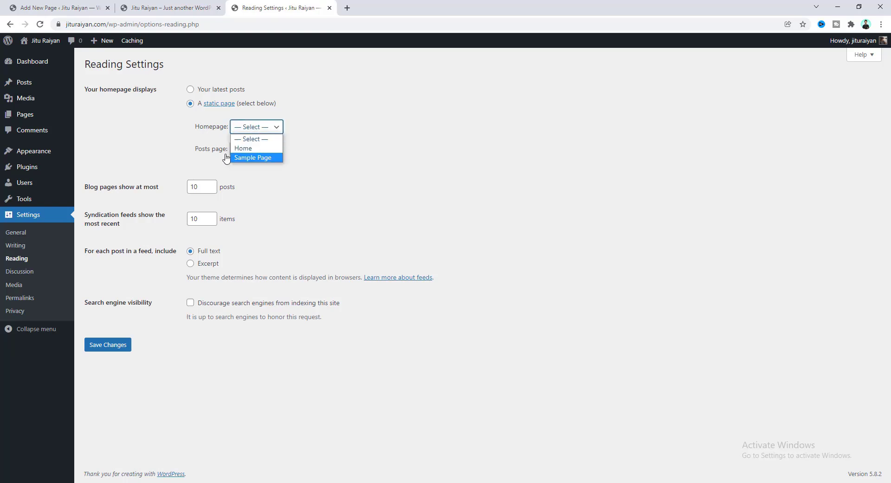
pyautogui.click(238, 148)
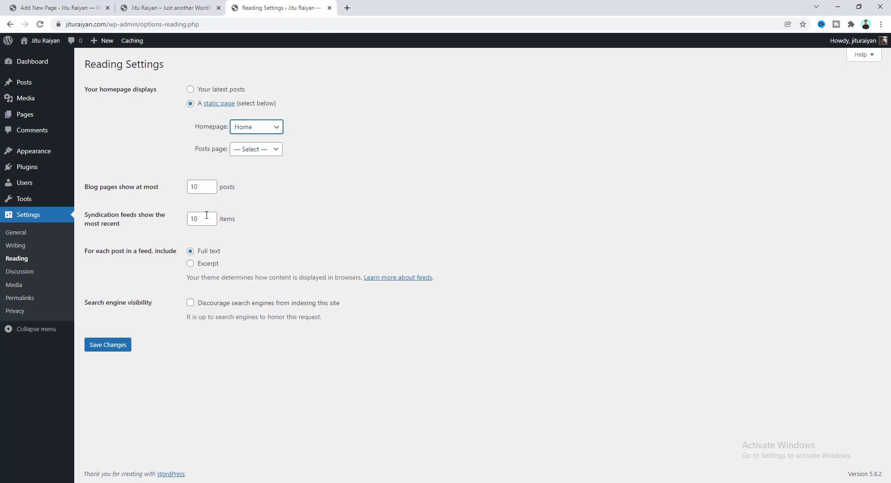
pyautogui.click(108, 353)
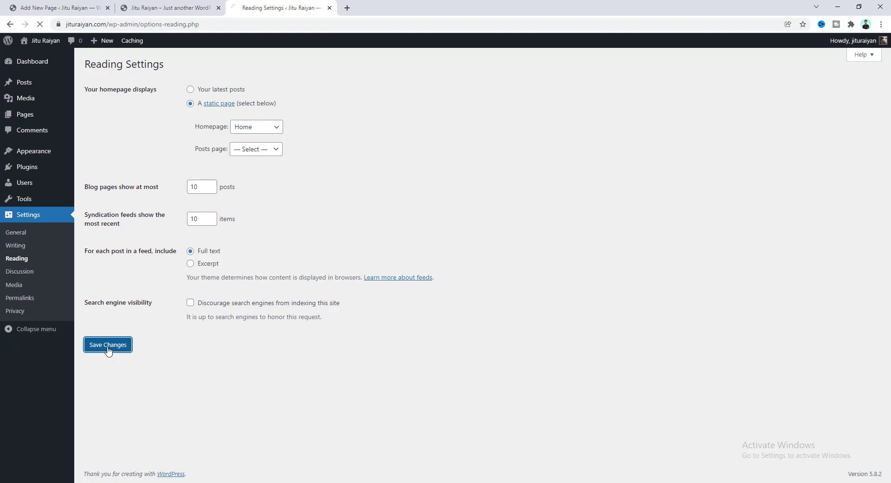
# Reload the site tab and confirm the front page shows 'This is our first page'.
pyautogui.click(172, 9)
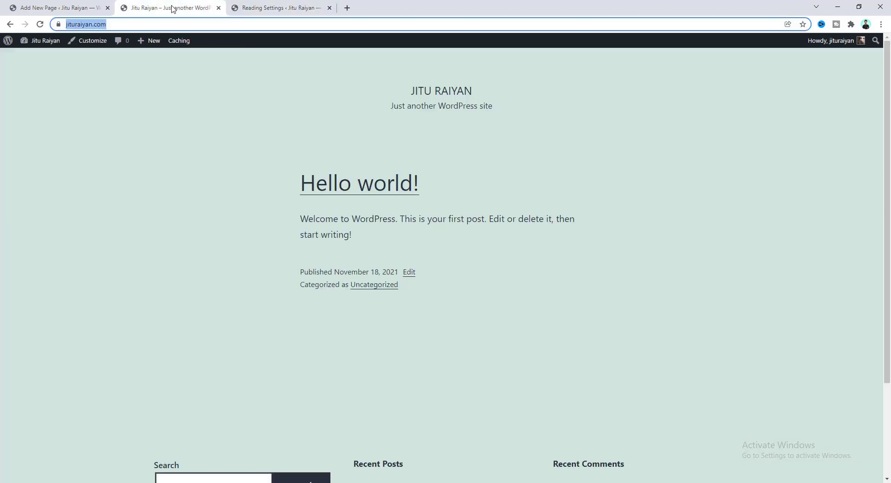
pyautogui.click(140, 24)
pyautogui.press('Return')
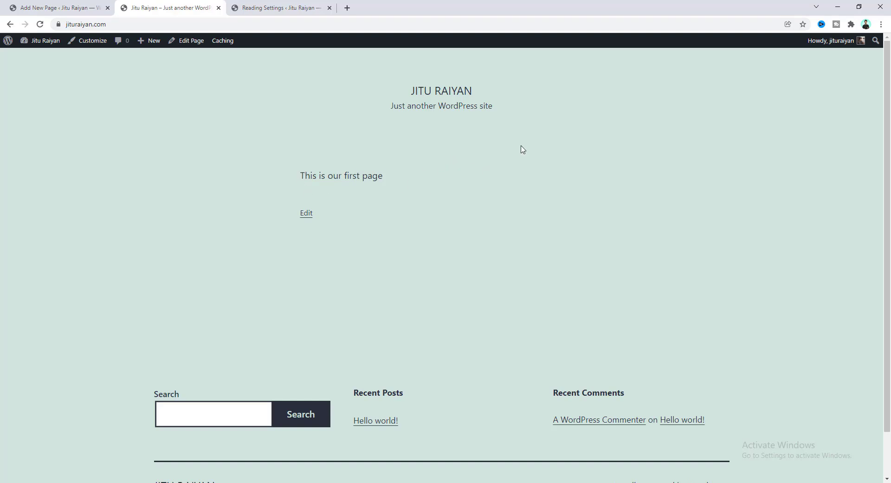
pyautogui.moveTo(305, 176); pyautogui.dragTo(372, 173)
pyautogui.click(353, 174)
pyautogui.scroll(-1, 472, 161)
pyautogui.scroll(-2, 649, 195)
pyautogui.scroll(2, 647, 193)
pyautogui.scroll(-2, 786, 276)
pyautogui.scroll(2, 722, 234)
# Add the Astra theme from Appearance > Themes and activate it.
pyautogui.click(267, 5)
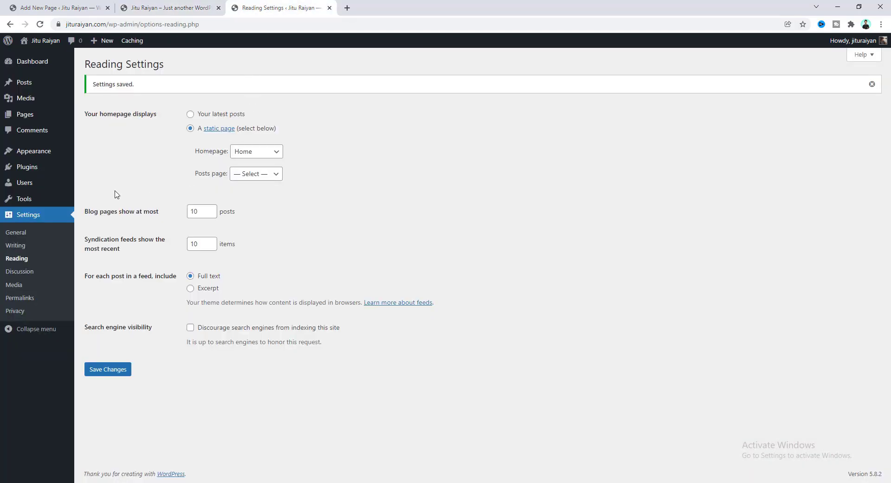
pyautogui.moveTo(32, 154)
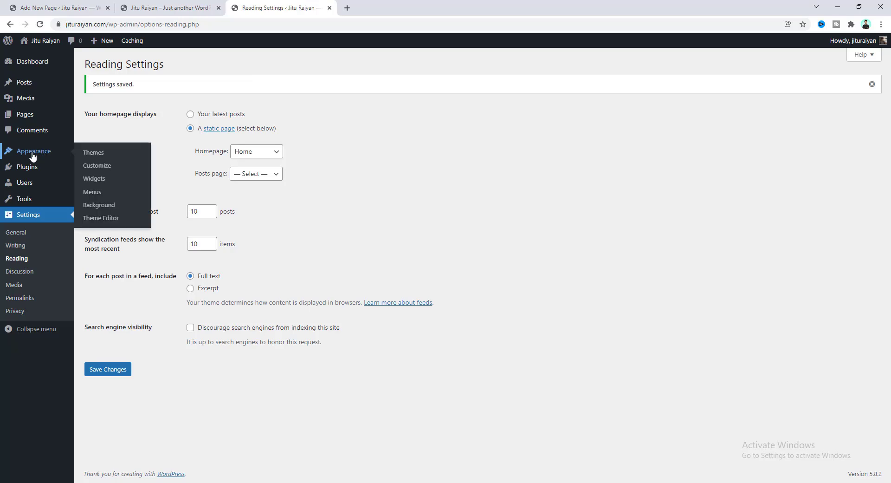
pyautogui.click(93, 153)
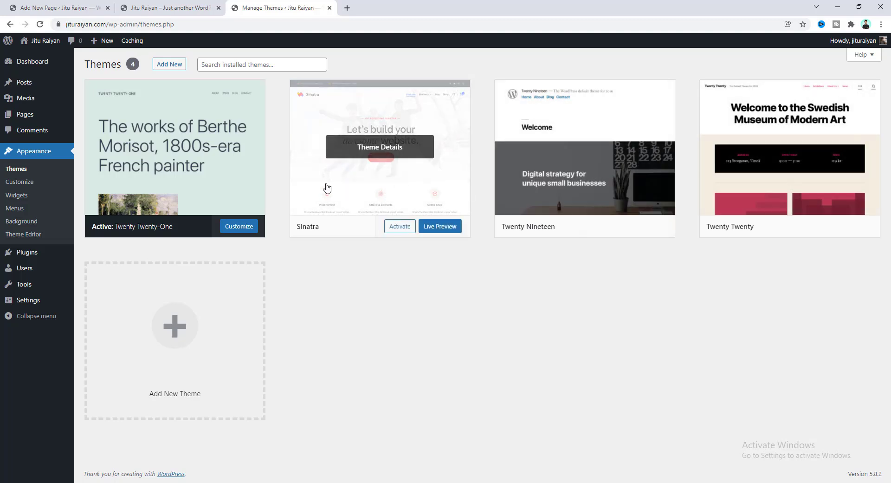
pyautogui.click(169, 67)
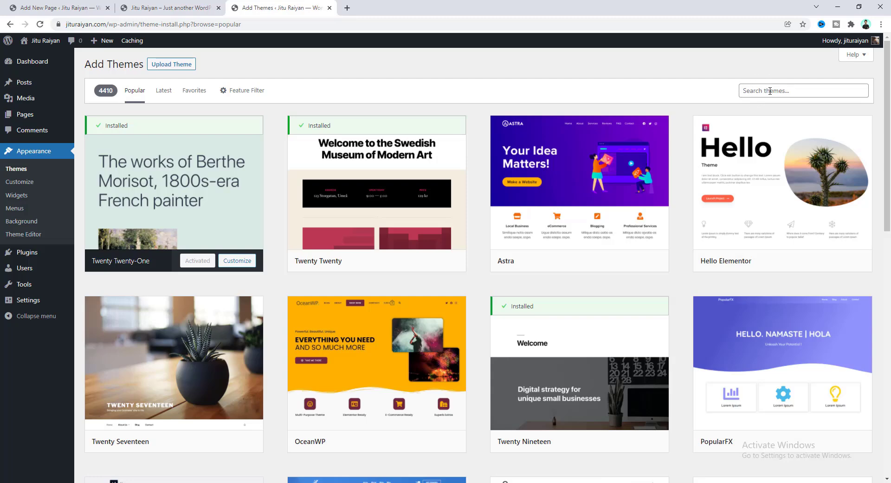
pyautogui.moveTo(589, 255)
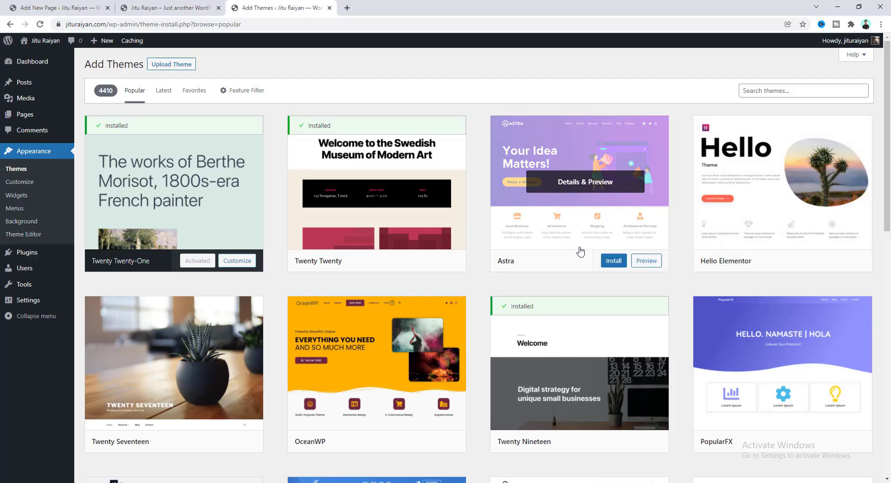
pyautogui.click(612, 262)
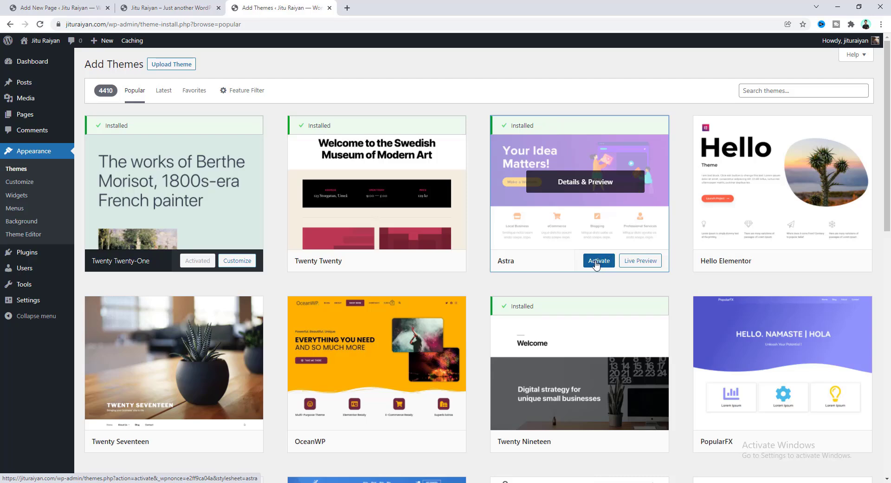
pyautogui.click(597, 261)
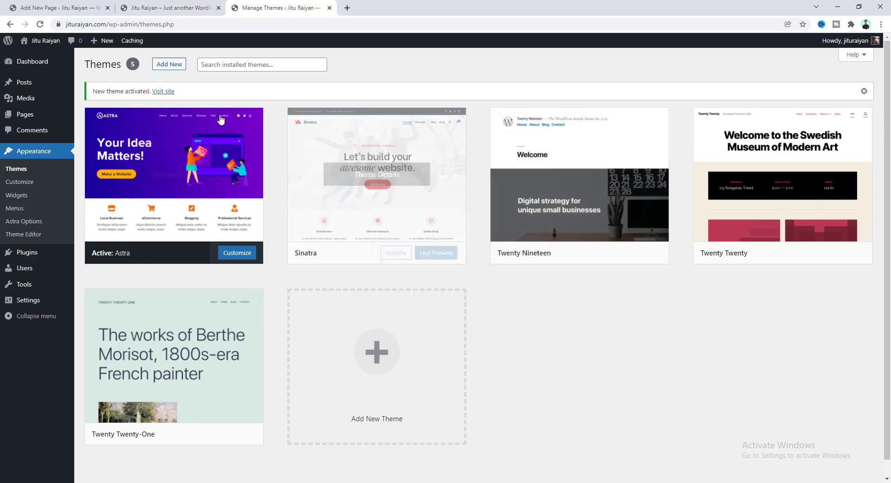
pyautogui.click(168, 4)
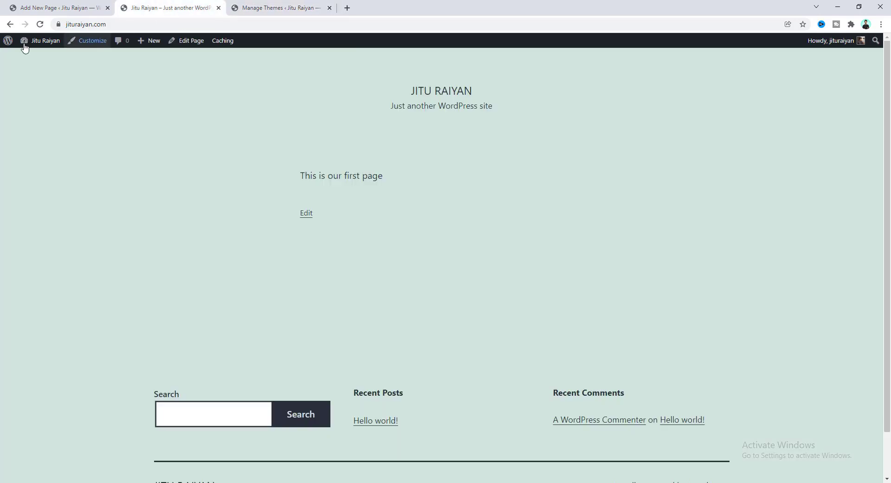
pyautogui.click(40, 25)
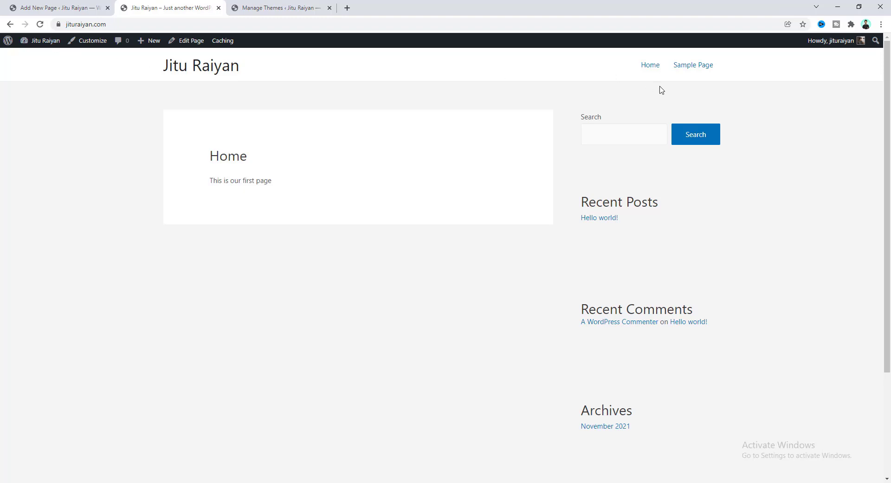
pyautogui.scroll(-3, 820, 148)
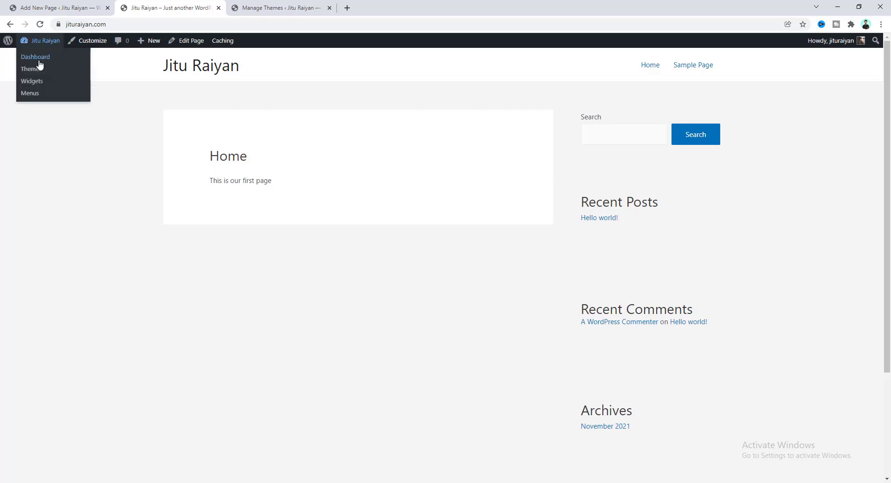
pyautogui.scroll(-3, 646, 230)
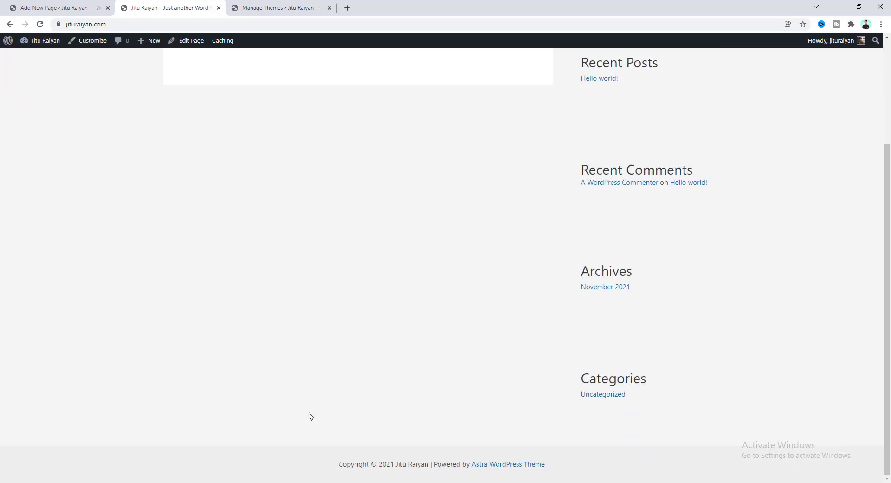
pyautogui.scroll(3, 404, 319)
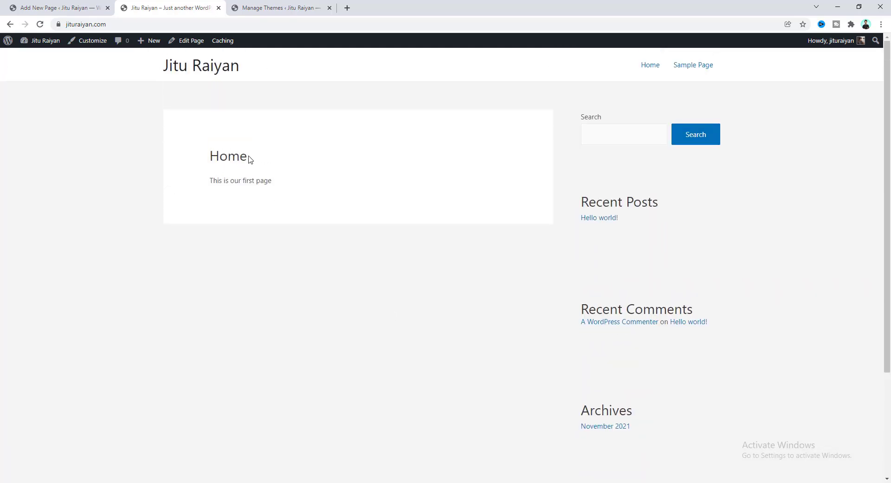
pyautogui.moveTo(211, 157); pyautogui.dragTo(244, 158)
pyautogui.moveTo(210, 181)
pyautogui.mouseDown()
pyautogui.moveTo(269, 181)
pyautogui.moveTo(215, 184)
pyautogui.mouseUp()
pyautogui.click(294, 175)
# Open the Home page in the editor from the All Pages list.
pyautogui.click(276, 6)
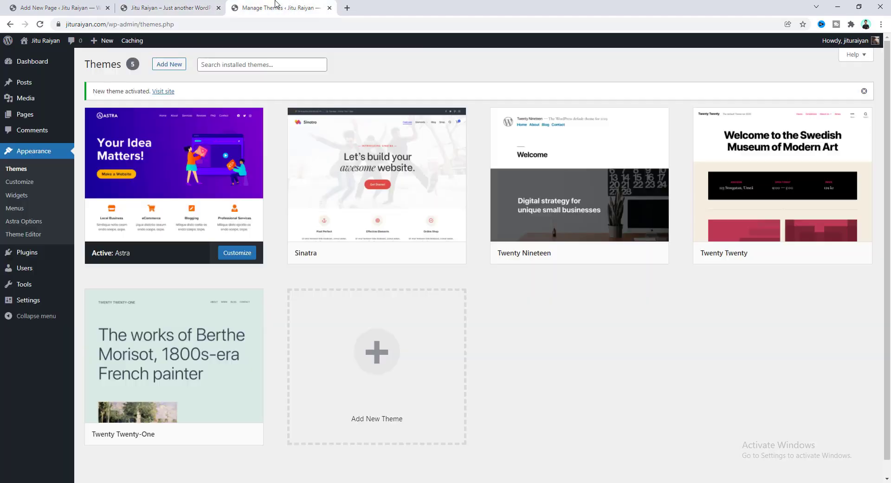
pyautogui.click(21, 115)
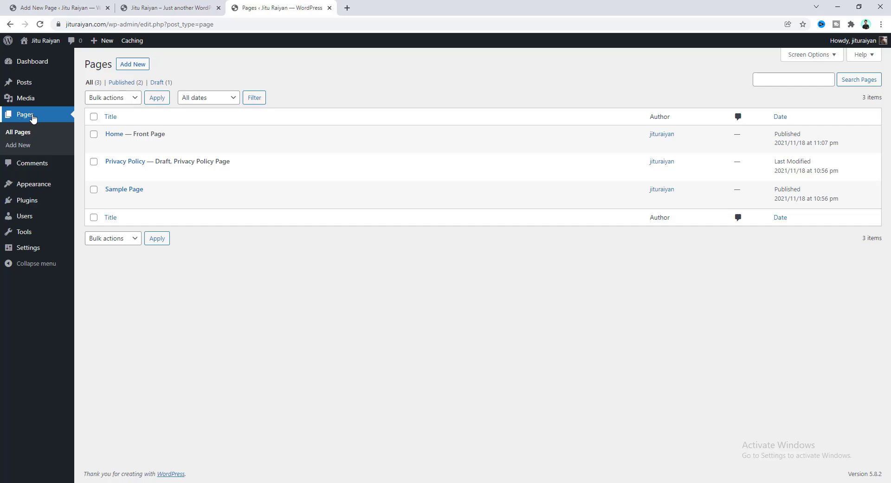
pyautogui.click(118, 135)
# Work on Home's paragraphs, including the second one 'Abd isd eods', then open a new browser tab.
pyautogui.click(171, 112)
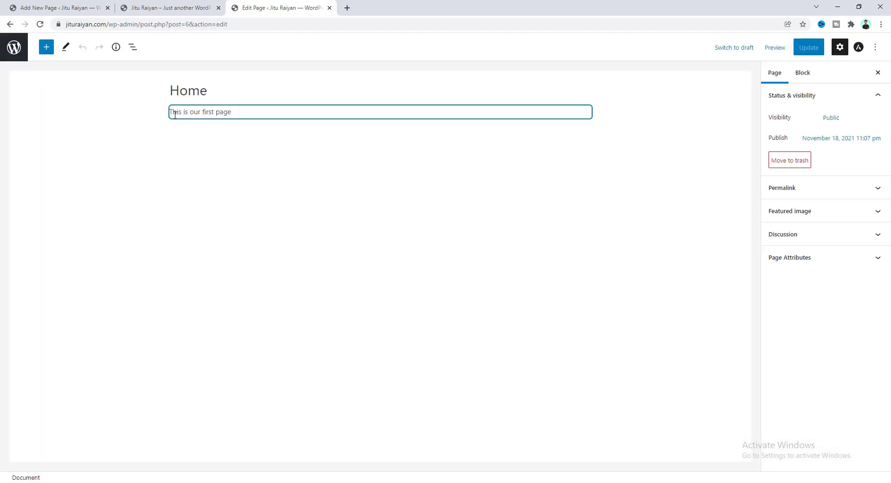
pyautogui.click(240, 113)
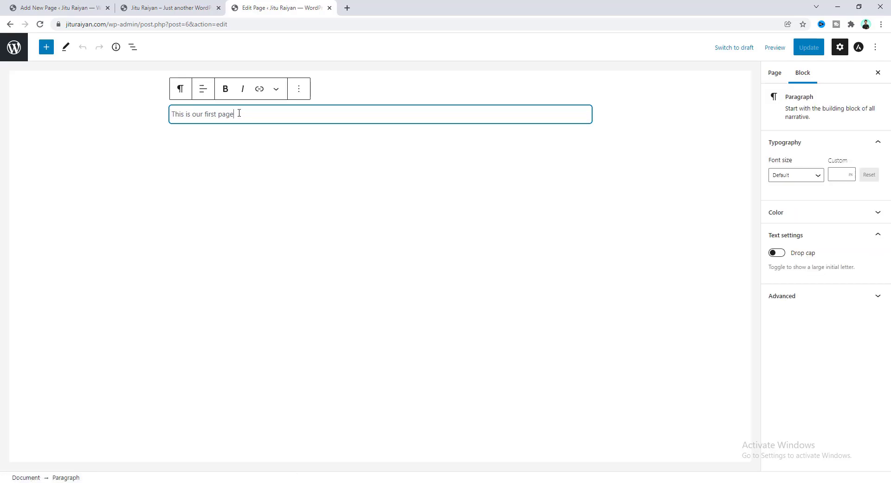
pyautogui.click(239, 113)
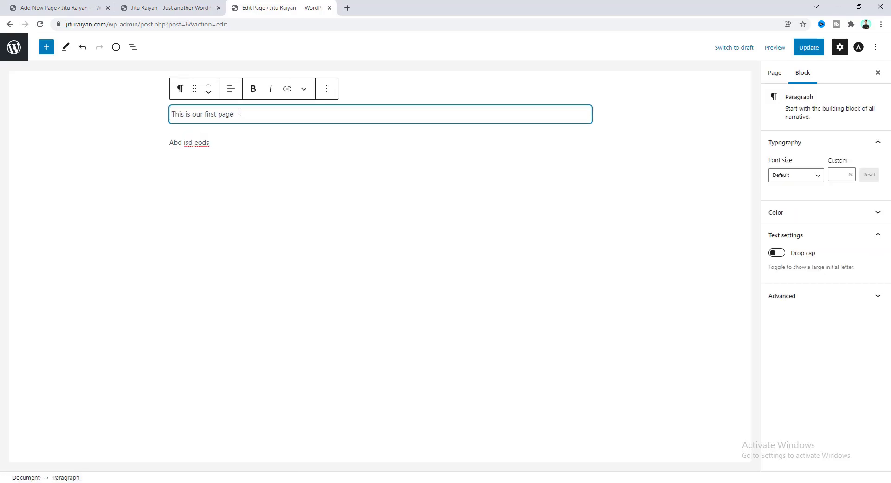
pyautogui.click(217, 149)
pyautogui.click(221, 143)
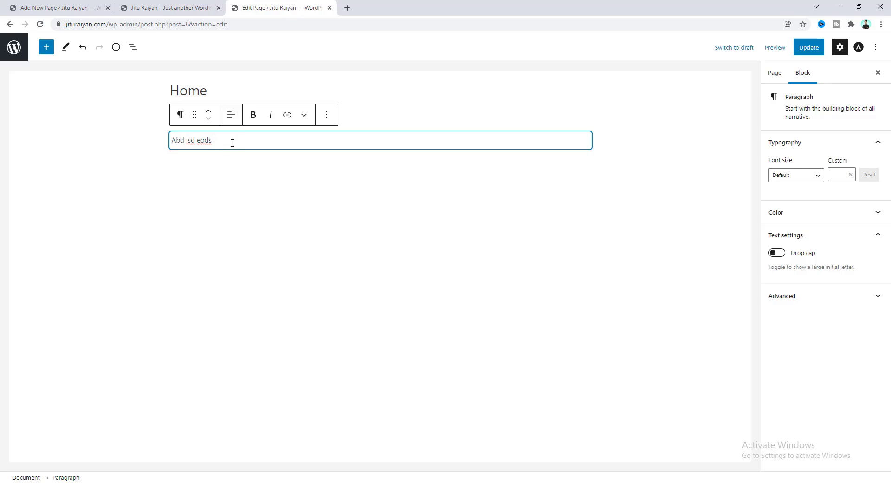
pyautogui.hotkey('ctrl', 't')
# Load makedreamwebsite.com/elementor in the new Chrome tab to reach Elementor's homepage.
pyautogui.click(371, 6)
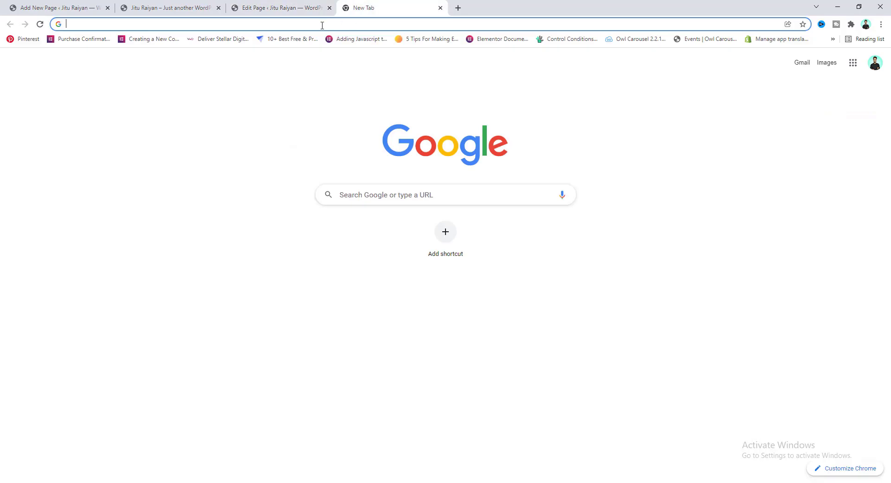
pyautogui.write('makedreamwebsite.com')
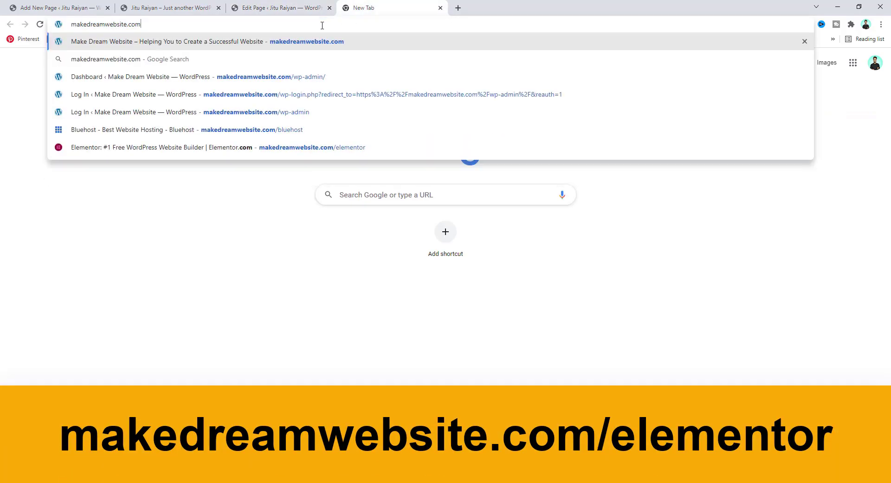
pyautogui.write('/ele')
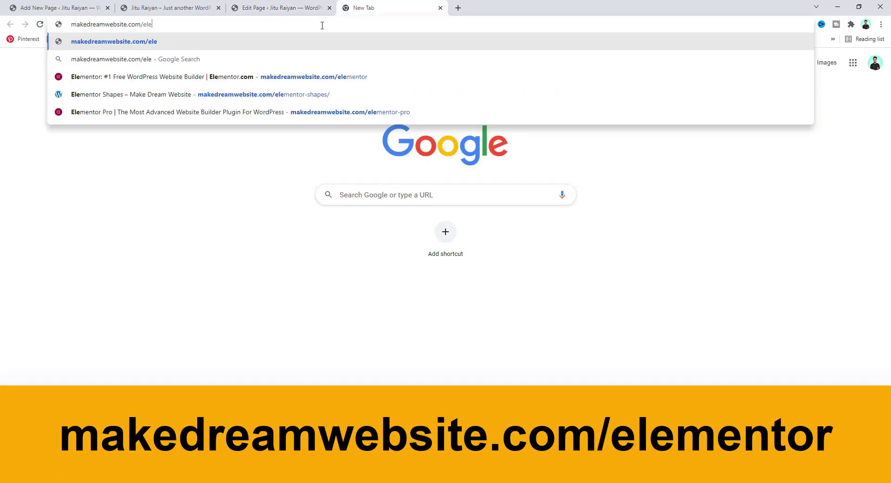
pyautogui.write('mentor')
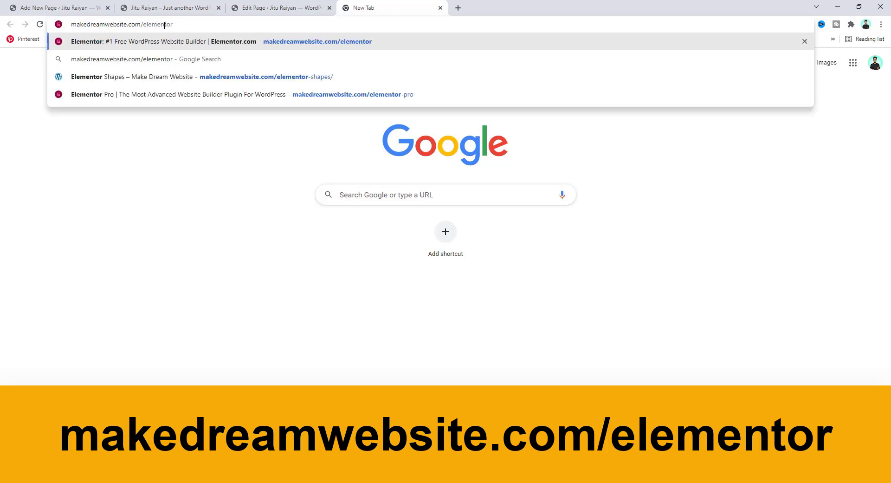
pyautogui.press('Return')
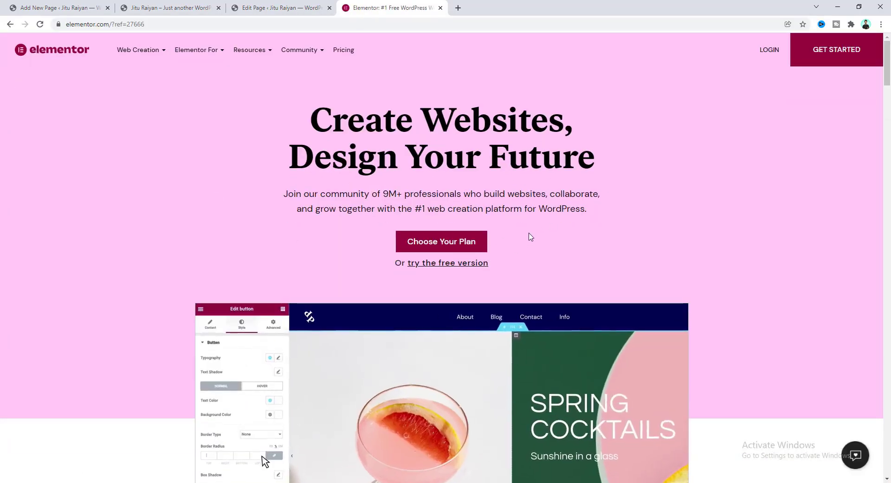
# Sign up for an Elementor account using the saved email and password.
pyautogui.click(828, 62)
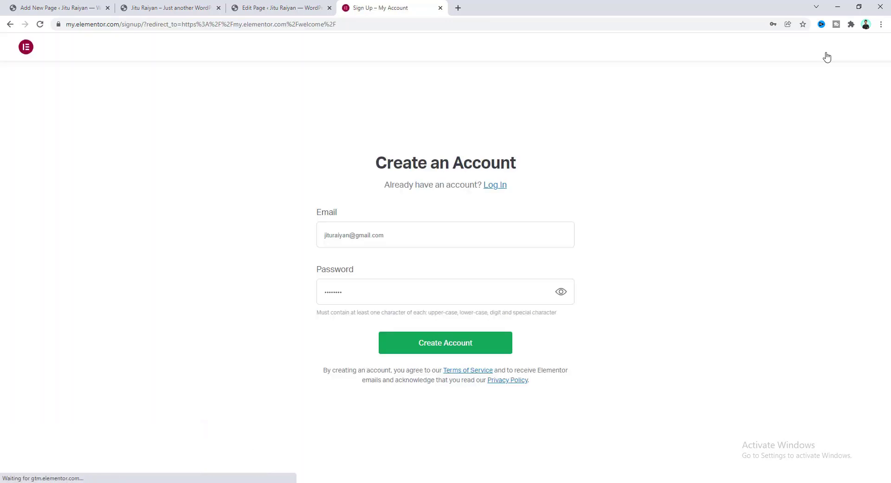
pyautogui.click(337, 242)
pyautogui.click(338, 259)
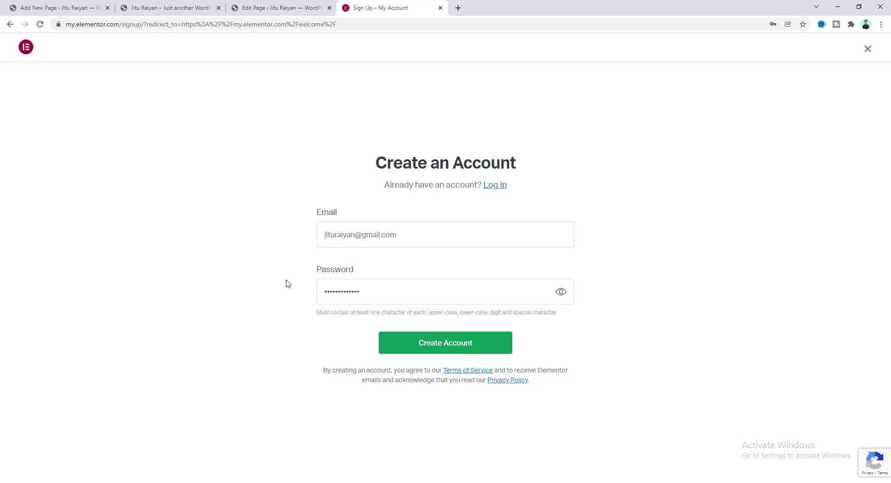
pyautogui.click(422, 341)
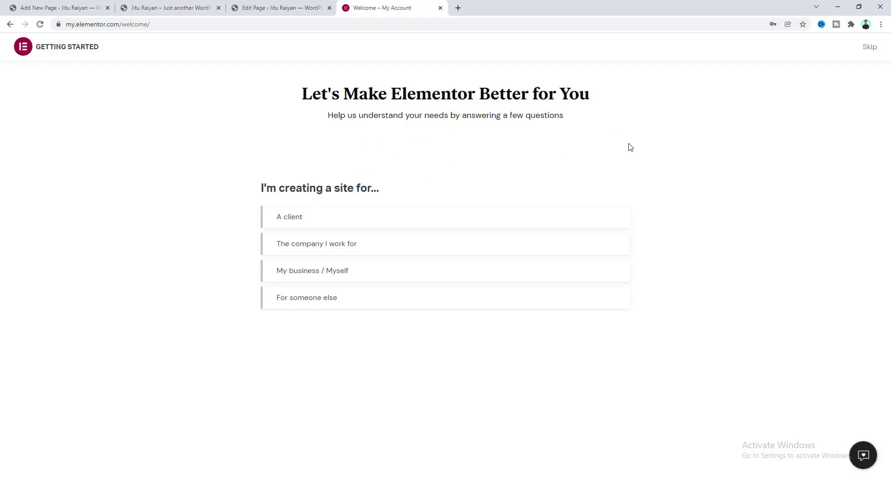
# Skip the site-audience and website-type questions, then review the plan comparison feature list.
pyautogui.click(866, 52)
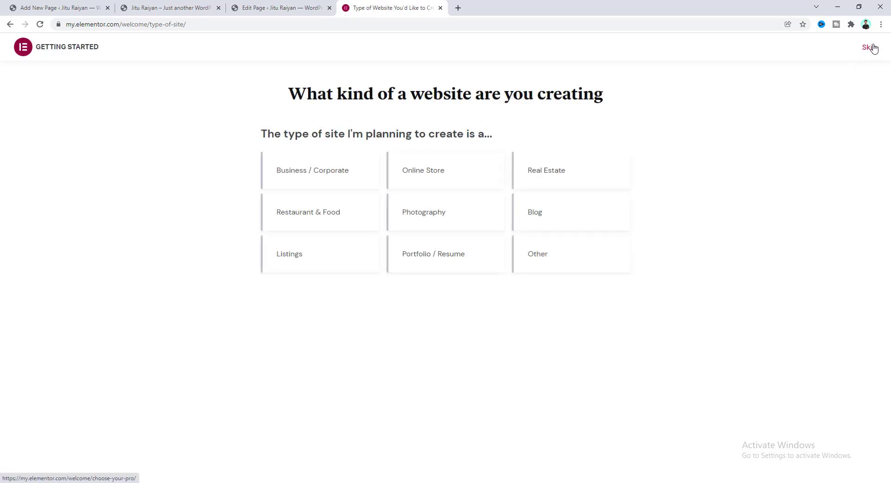
pyautogui.click(870, 48)
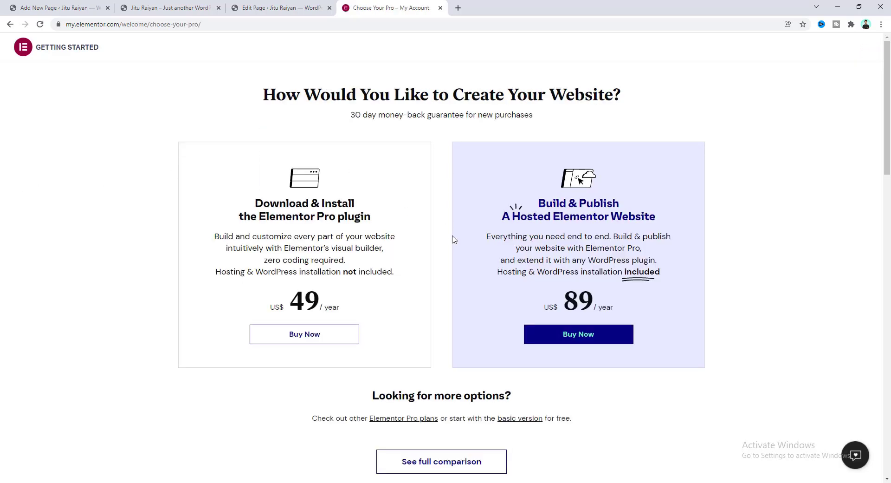
pyautogui.scroll(-10, 454, 239)
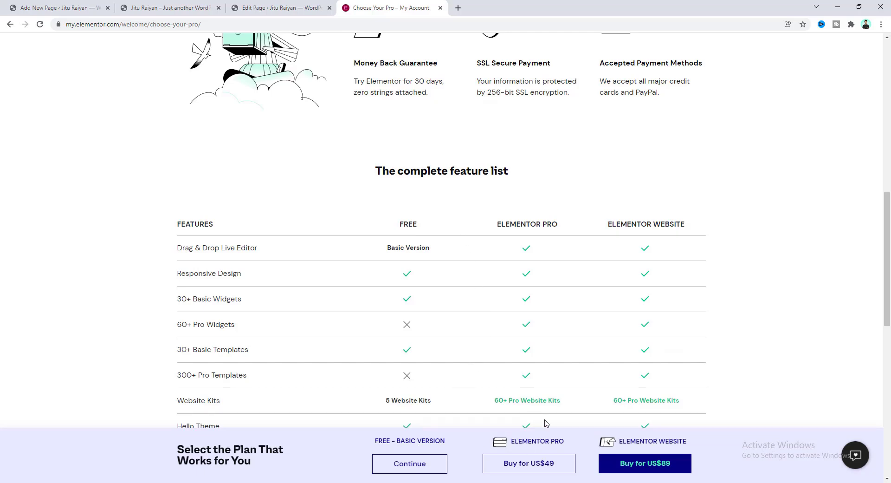
pyautogui.scroll(-6, 527, 394)
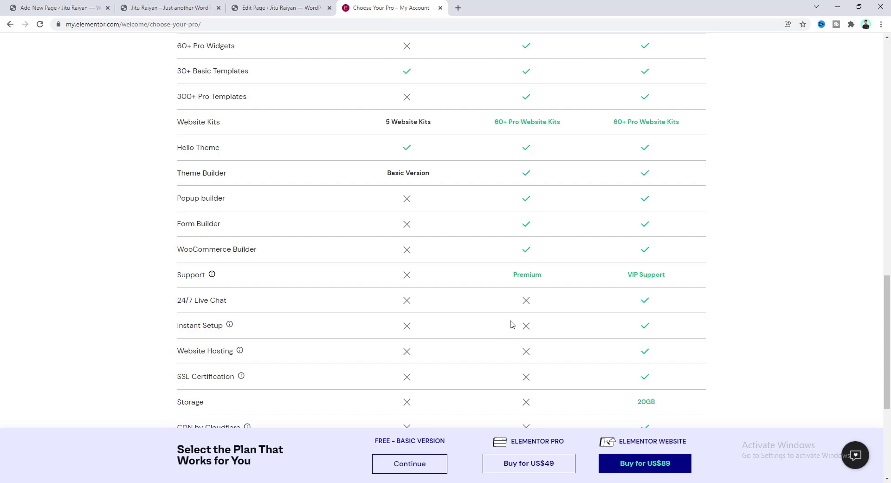
pyautogui.scroll(1, 427, 377)
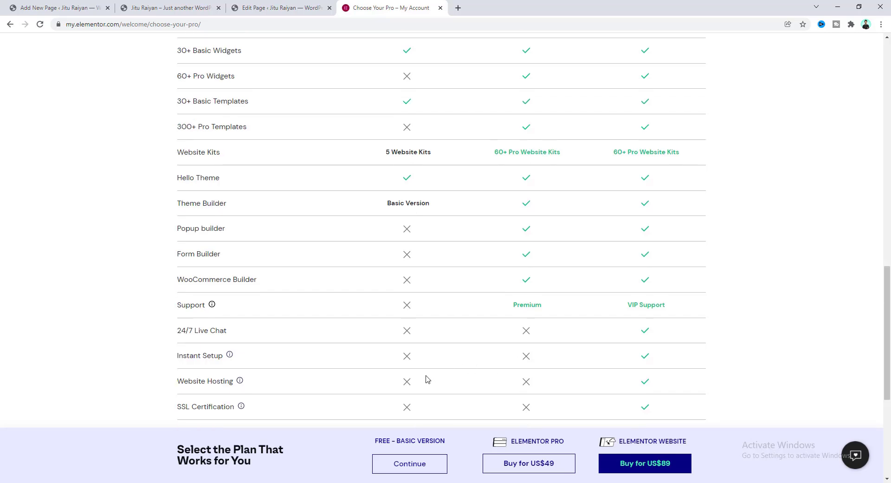
pyautogui.scroll(3, 427, 378)
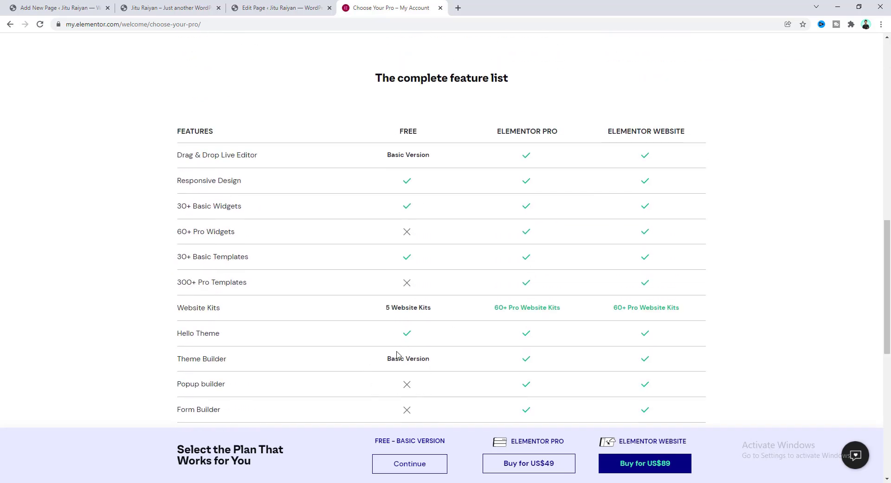
# Choose the Free plan and verify that the site's saved domain runs WordPress.
pyautogui.click(412, 466)
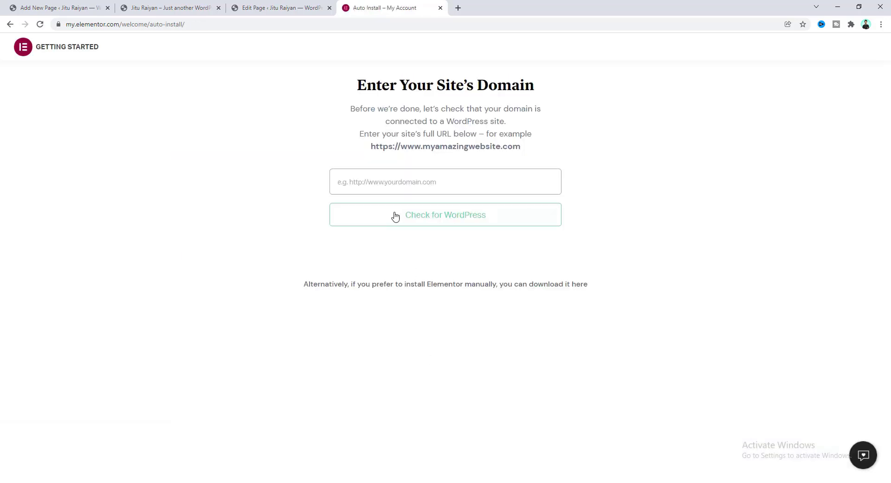
pyautogui.click(382, 183)
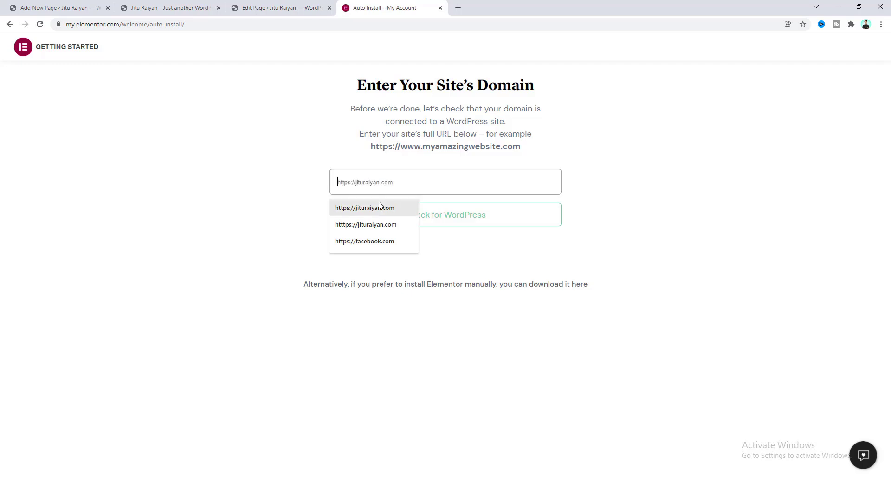
pyautogui.click(381, 207)
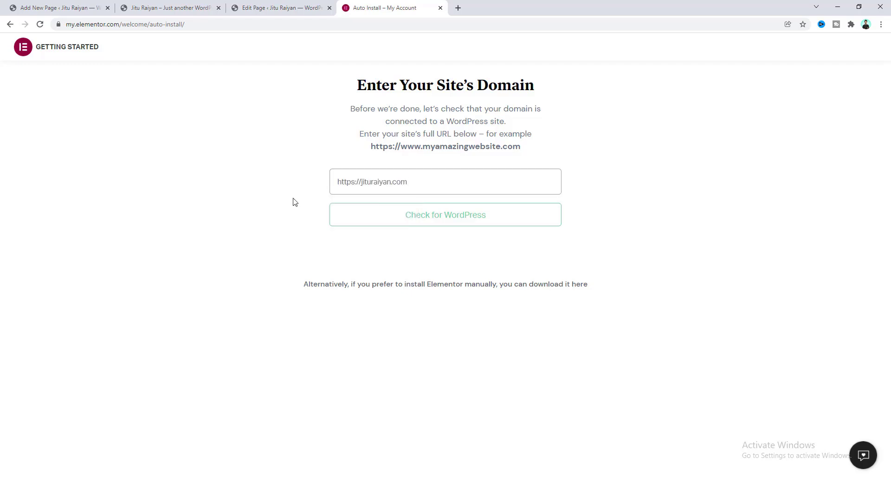
pyautogui.click(406, 223)
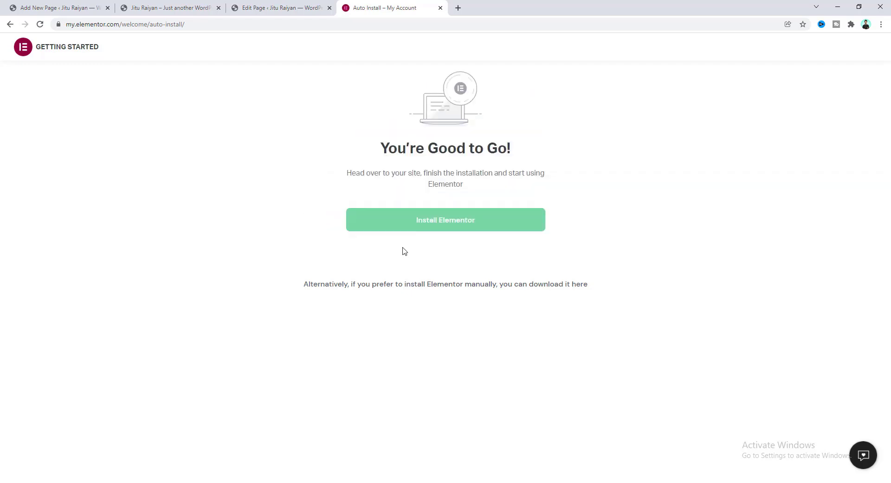
# Install and activate the Elementor Website Builder 3.4.8 plugin on the site, then go to Plugins > Add New.
pyautogui.click(406, 230)
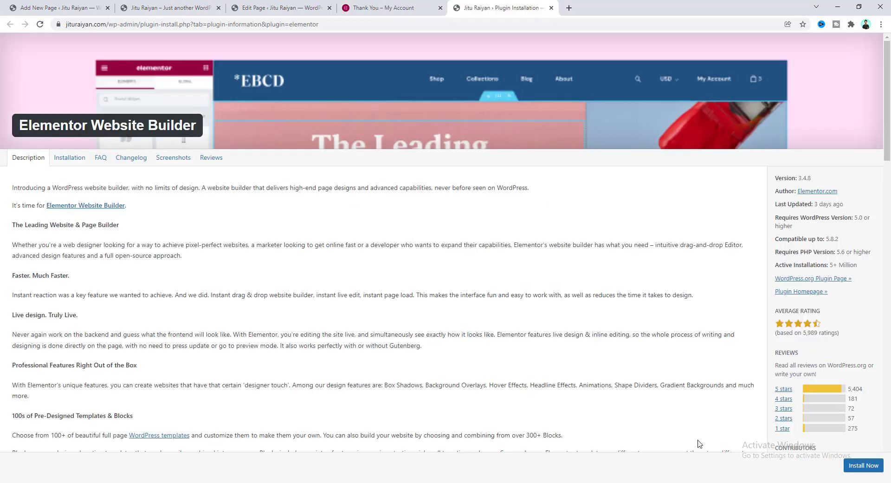
pyautogui.click(862, 465)
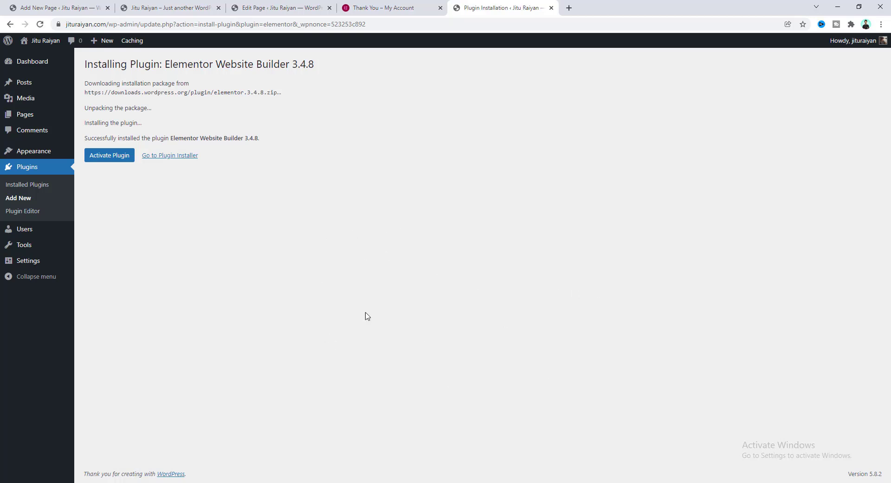
pyautogui.click(111, 161)
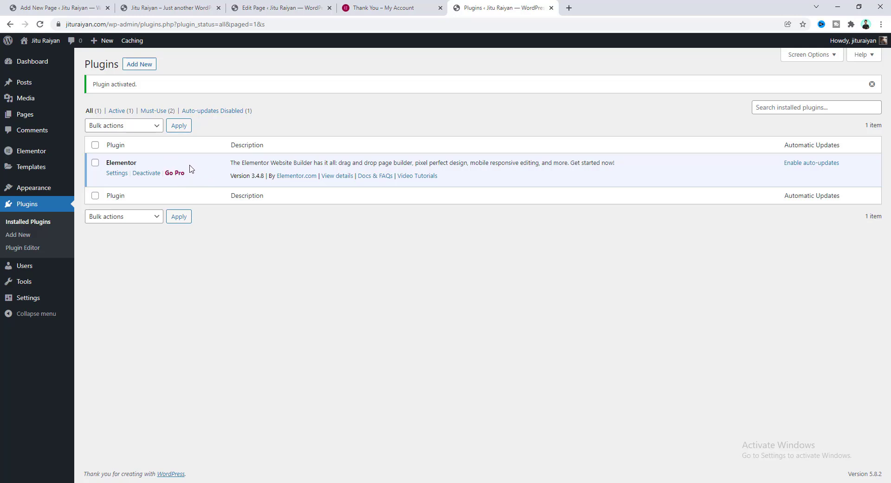
pyautogui.click(138, 65)
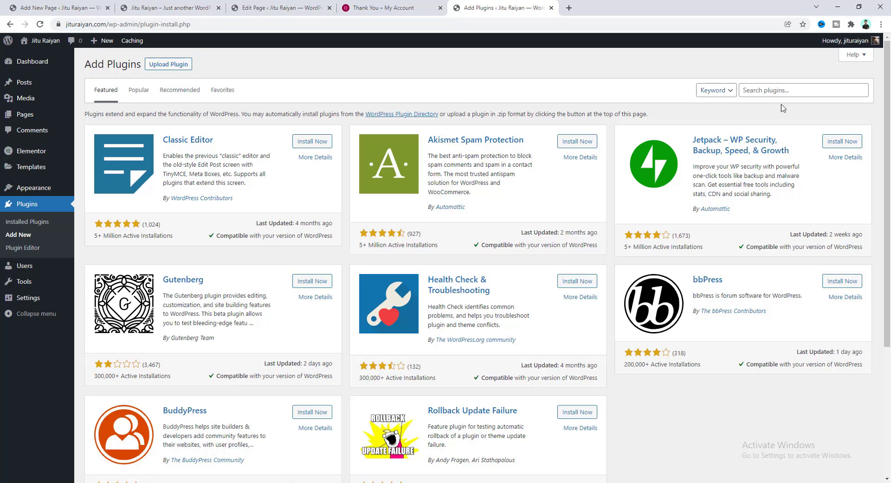
# Search the plugin directory for wpforms, then install and activate Contact Form by WPForms.
pyautogui.click(756, 92)
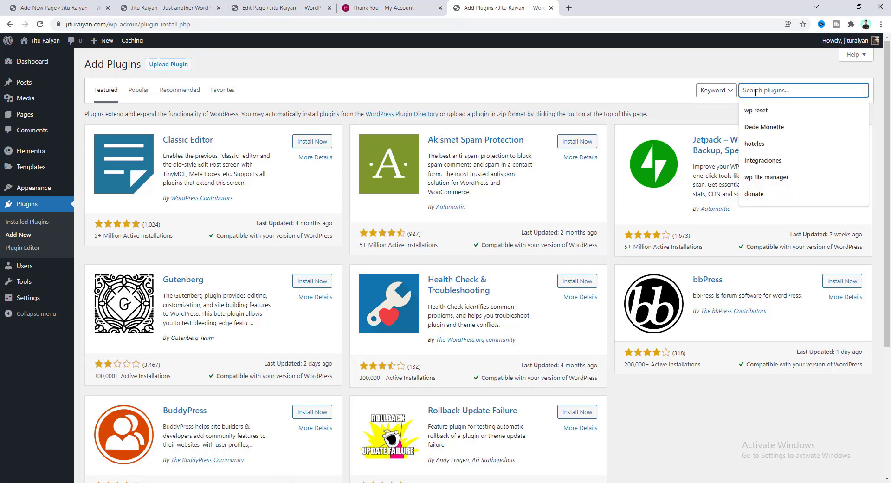
pyautogui.write('wpfor')
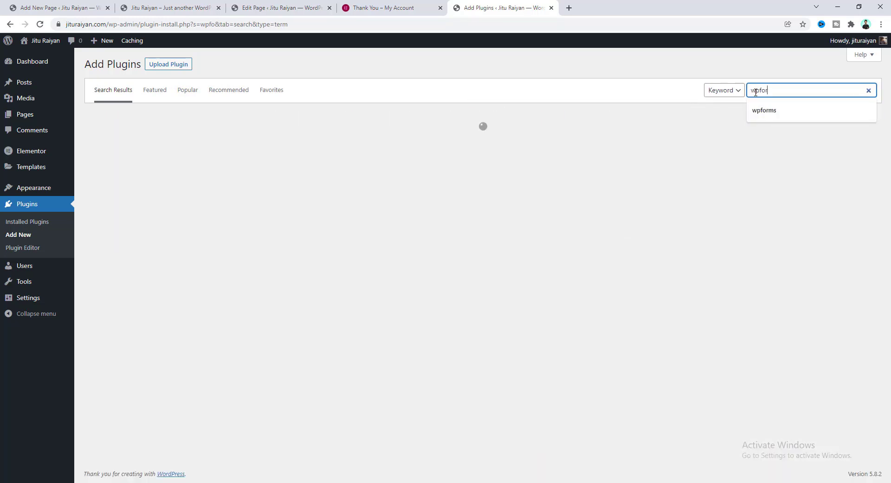
pyautogui.click(764, 110)
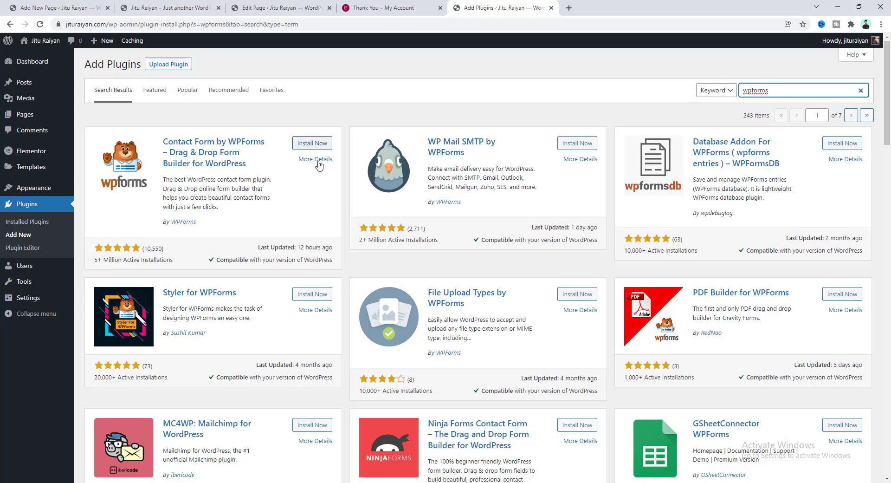
pyautogui.click(303, 144)
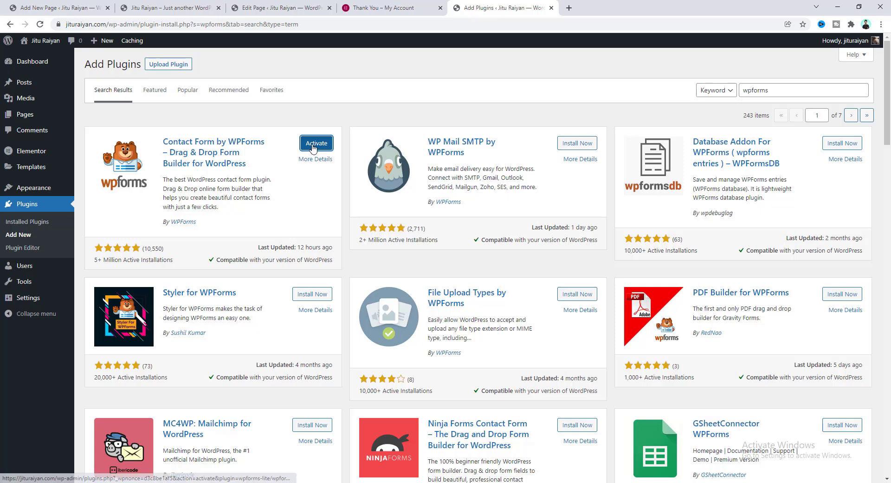
pyautogui.click(312, 146)
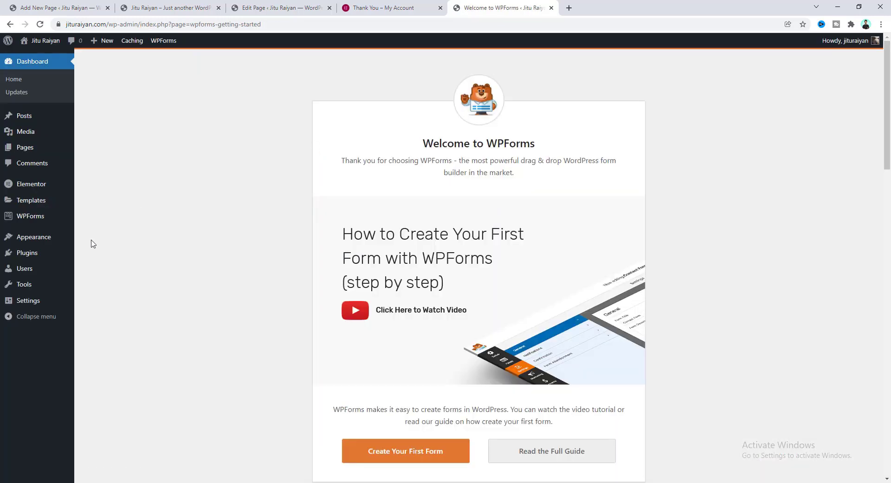
# Check the Installed Plugins list, then return to Add New to search for 'essential addons'.
pyautogui.moveTo(43, 255)
pyautogui.click(86, 253)
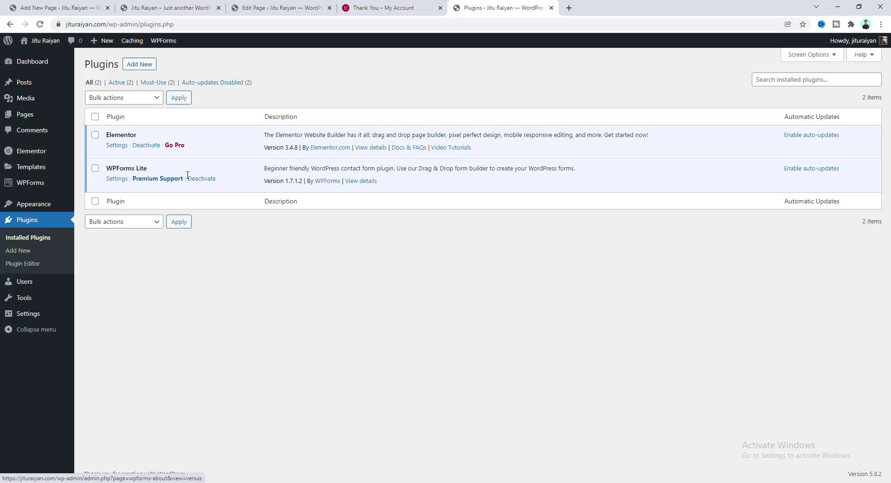
pyautogui.click(141, 66)
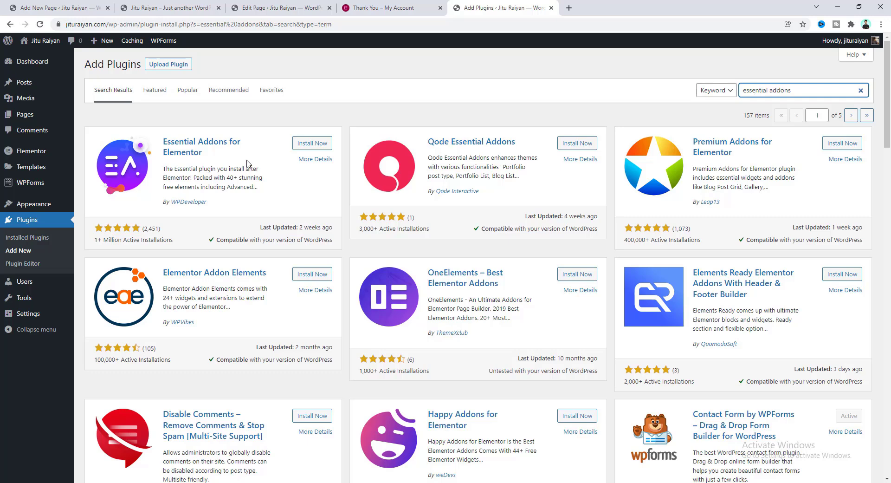
# Install and activate Essential Addons, choosing Basic setup with the WPForms styler enabled.
pyautogui.click(311, 143)
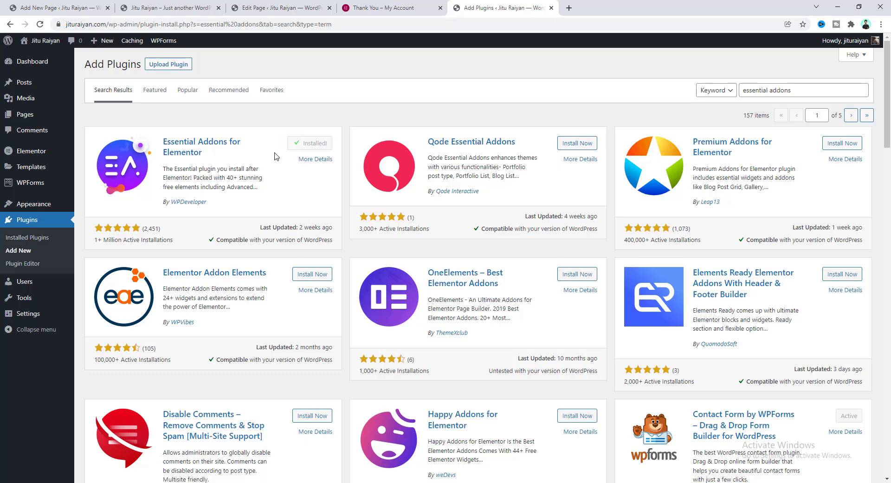
pyautogui.click(304, 147)
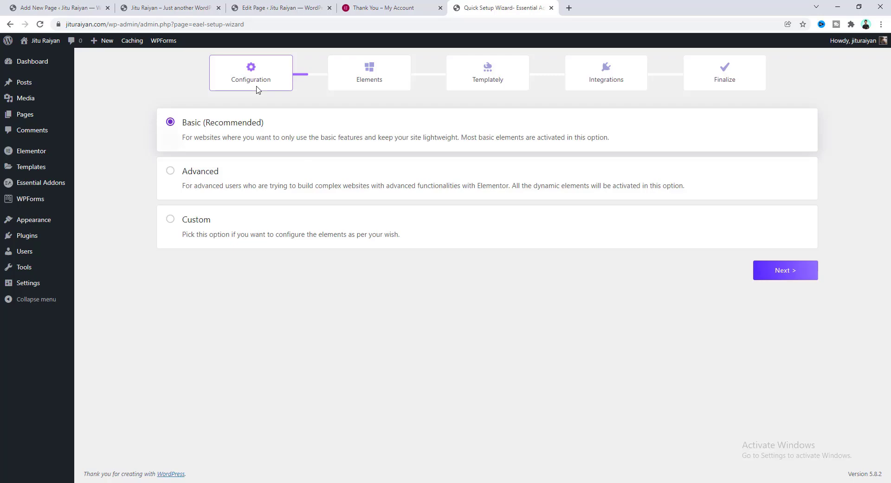
pyautogui.click(797, 276)
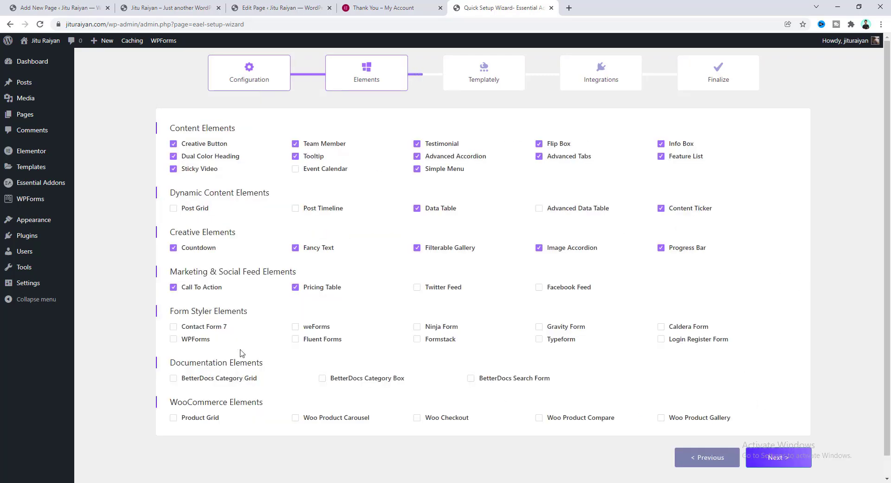
pyautogui.click(189, 343)
# Skip Templately, finish the Quick Setup Wizard, and return to the Pages list.
pyautogui.click(785, 458)
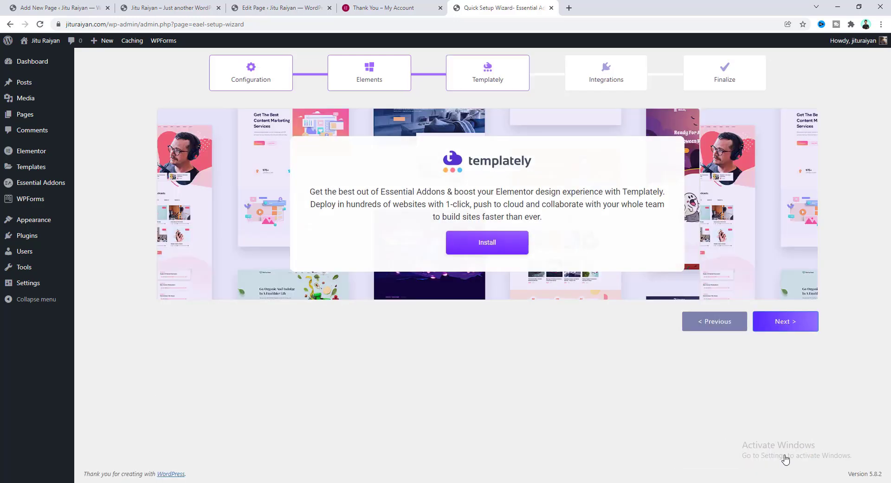
pyautogui.click(783, 326)
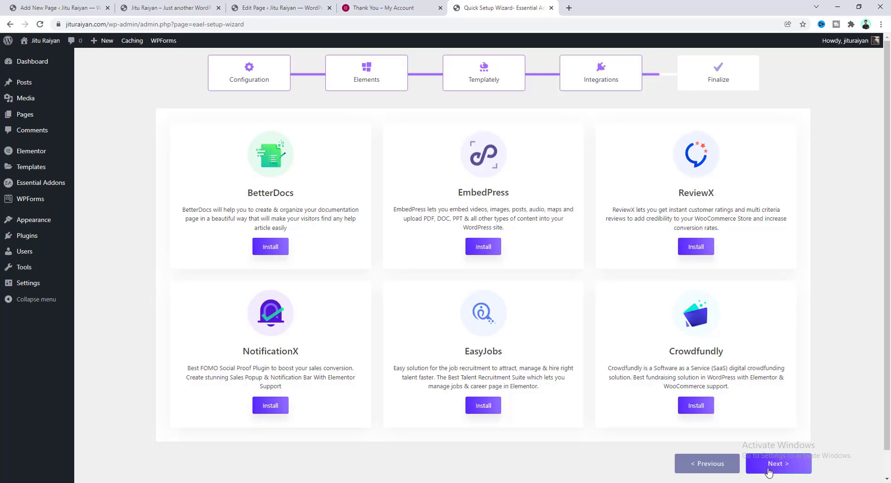
pyautogui.click(773, 464)
pyautogui.scroll(3, 696, 348)
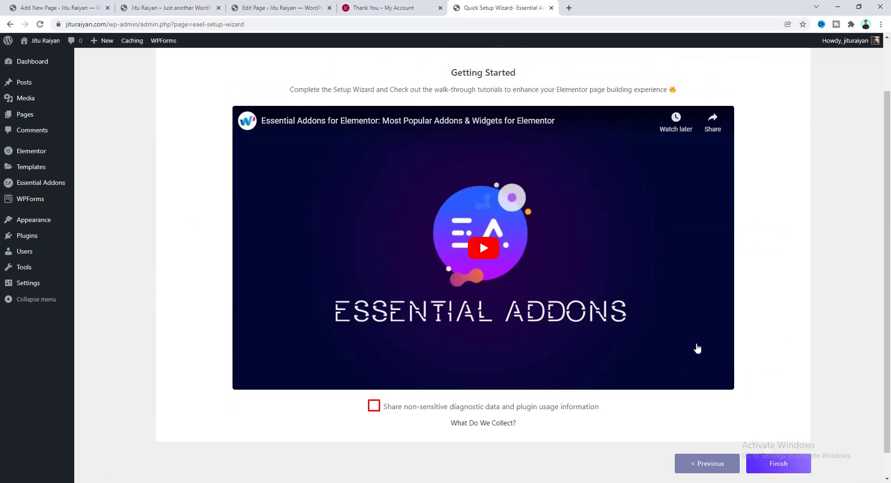
pyautogui.scroll(-3, 673, 316)
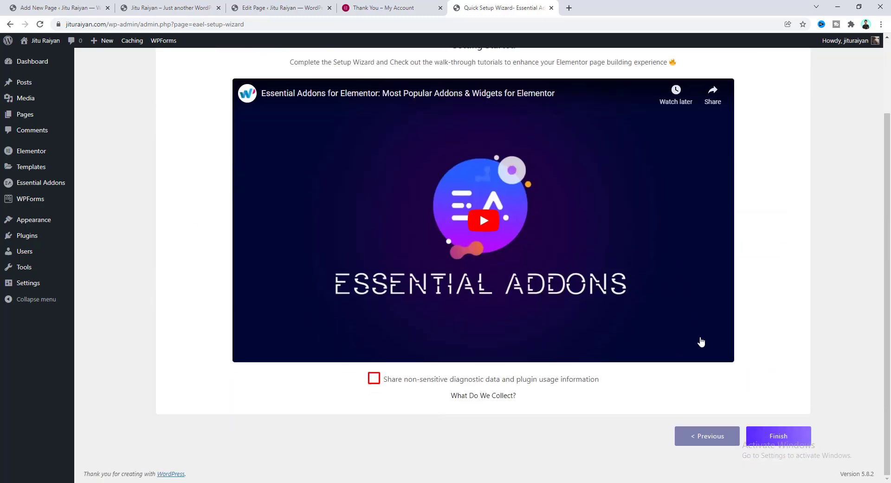
pyautogui.click(778, 438)
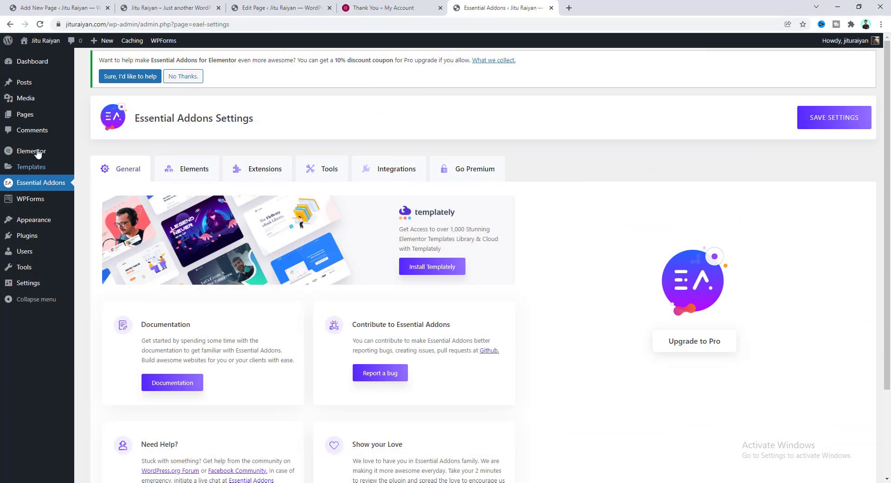
pyautogui.click(24, 116)
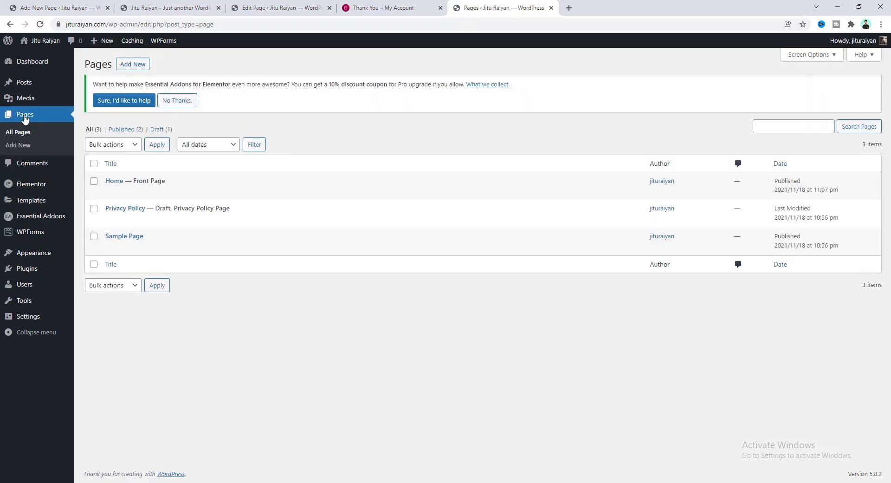
# Delete the 'This is our first page' paragraph from Home — Front Page and update it.
pyautogui.click(114, 181)
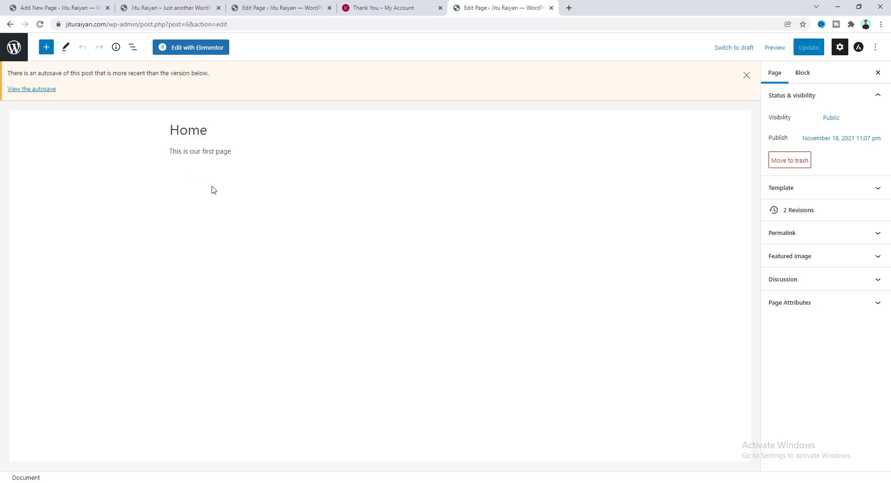
pyautogui.click(218, 152)
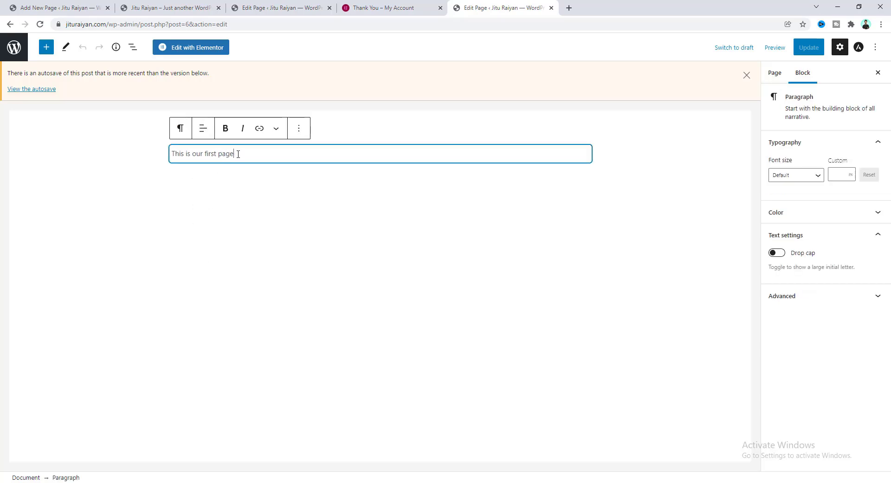
pyautogui.moveTo(239, 154); pyautogui.dragTo(170, 154)
pyautogui.press('BackSpace')
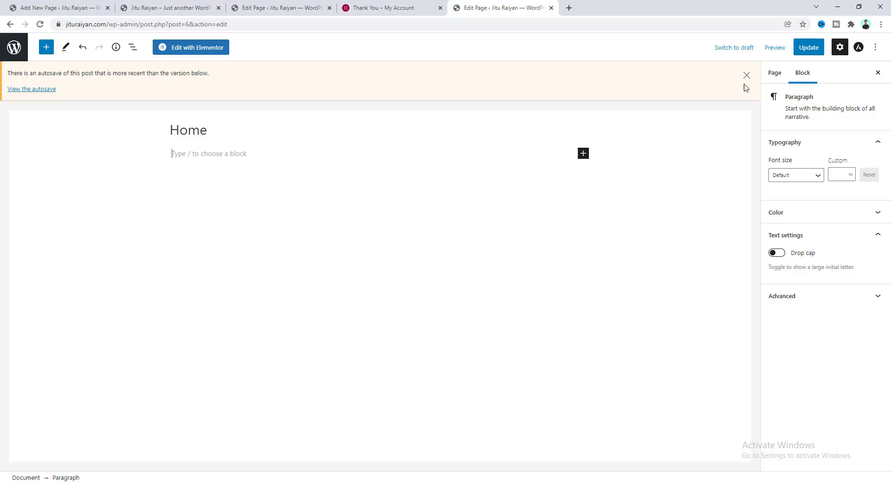
pyautogui.click(808, 49)
# Edit the Home page with Elementor and insert an empty two-column section on the canvas.
pyautogui.click(183, 53)
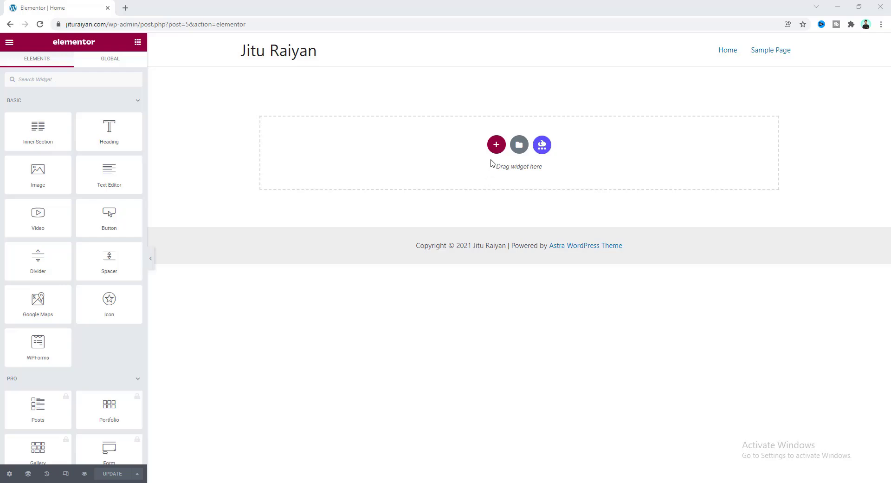
pyautogui.click(496, 145)
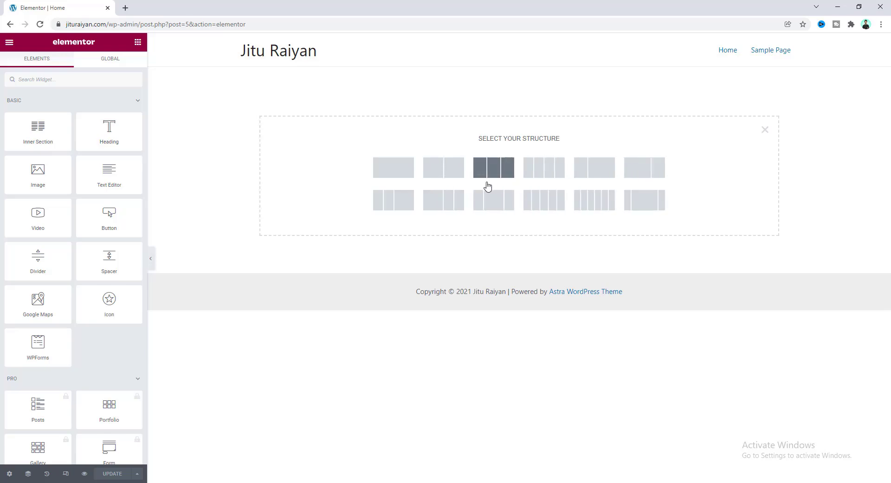
pyautogui.click(444, 173)
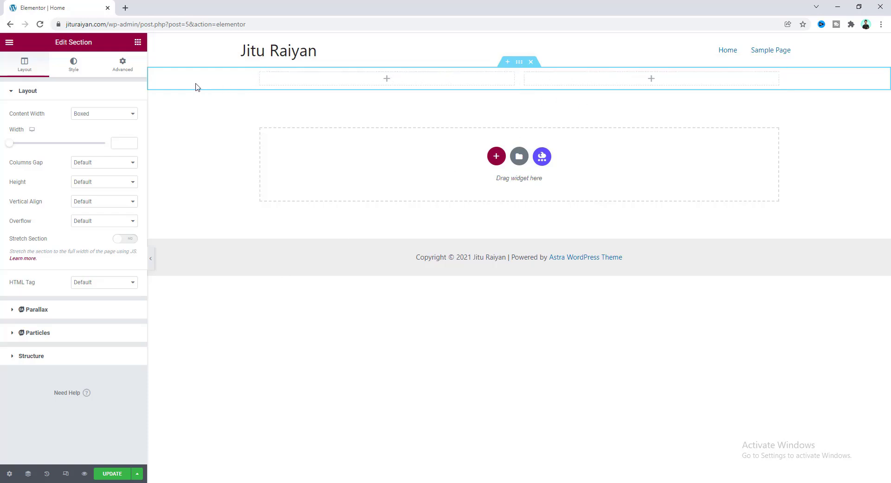
pyautogui.click(138, 43)
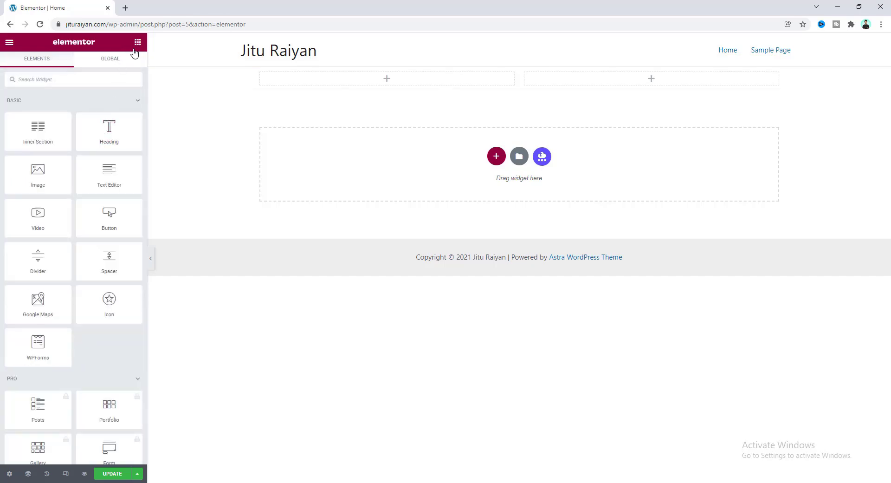
pyautogui.moveTo(142, 83); pyautogui.dragTo(124, 73)
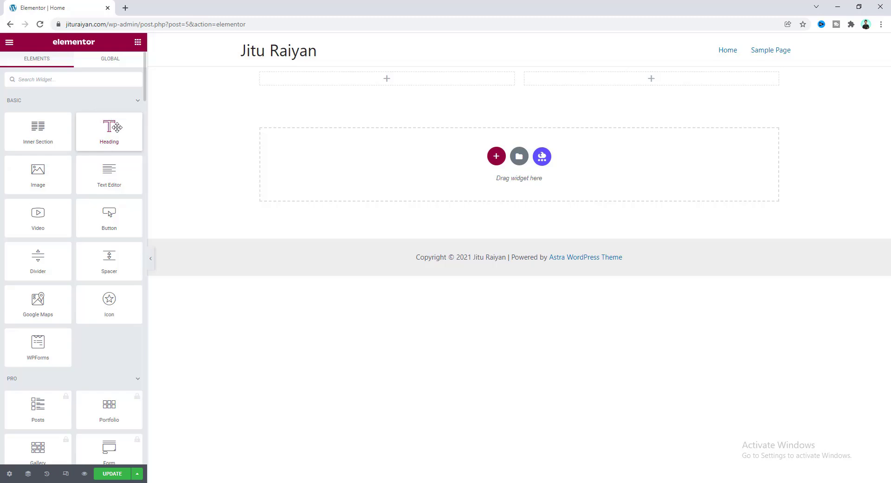
# Drop a Heading widget into the left column and change its title to 'HI, I'M A FREELANCER'.
pyautogui.moveTo(109, 130); pyautogui.dragTo(346, 79)
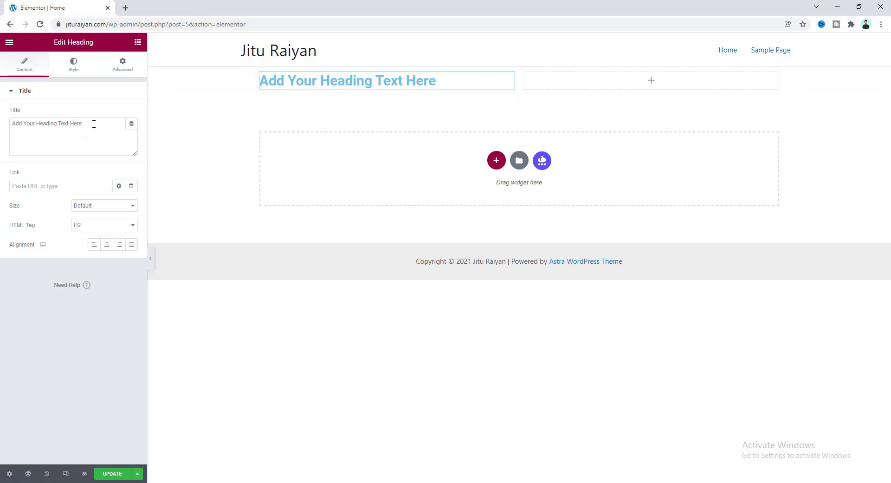
pyautogui.moveTo(94, 124); pyautogui.dragTo(2, 128)
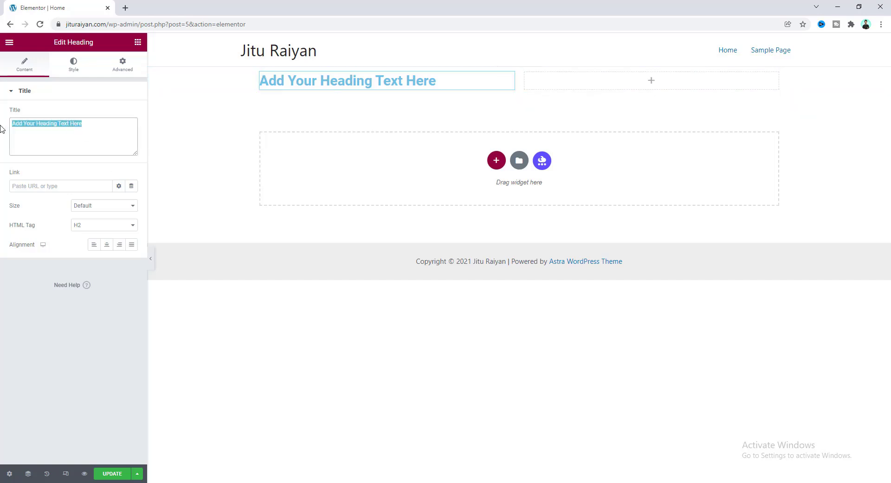
pyautogui.write("HI, I'M A FREELANCER")
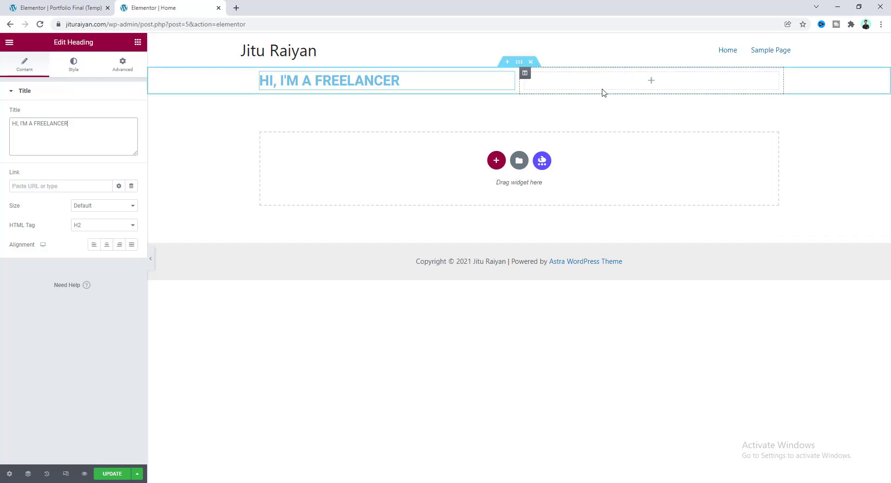
pyautogui.click(138, 42)
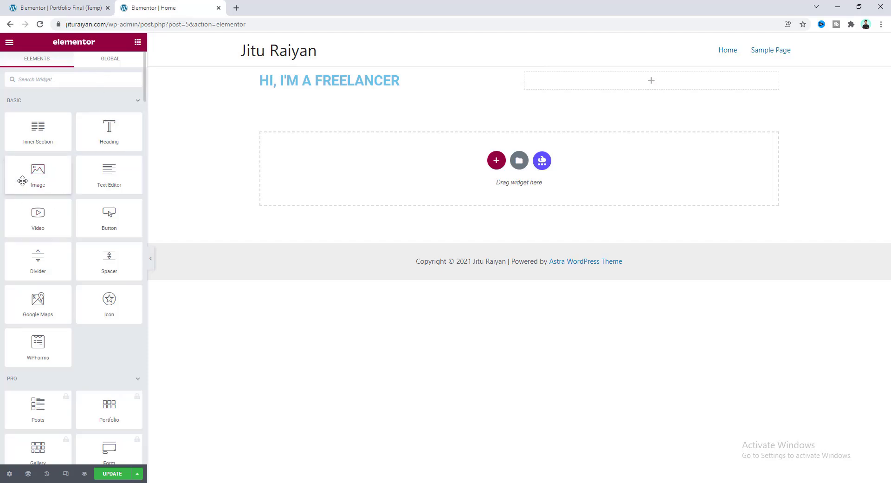
# Upload the portrait photo into an Image widget in the right column, then reselect the heading.
pyautogui.moveTo(36, 173); pyautogui.dragTo(629, 88)
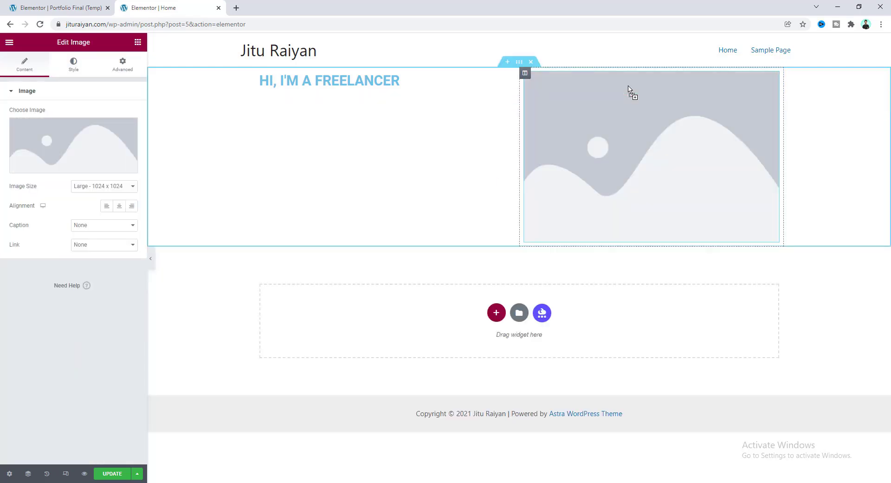
pyautogui.click(65, 153)
pyautogui.click(142, 481)
pyautogui.moveTo(106, 113); pyautogui.dragTo(238, 227)
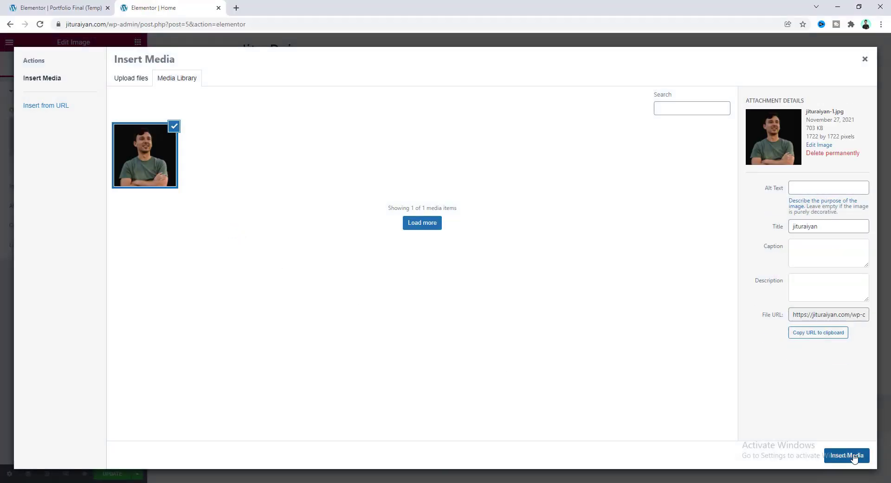
pyautogui.click(844, 457)
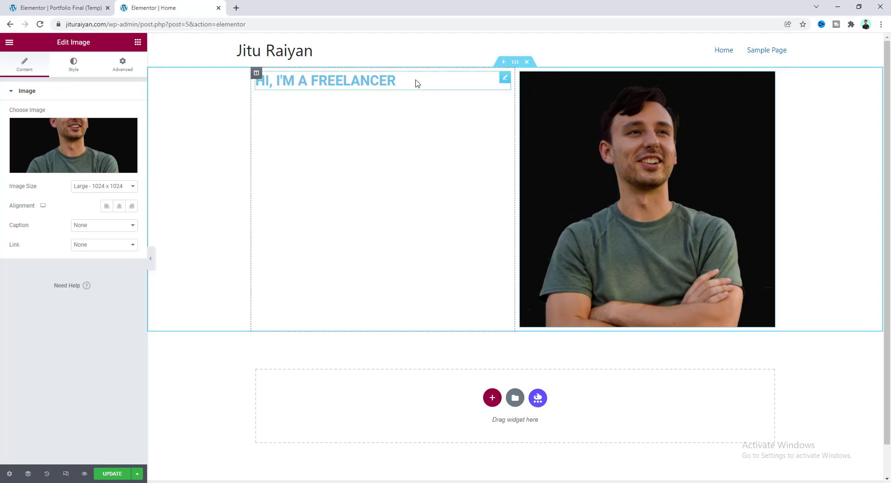
pyautogui.click(505, 78)
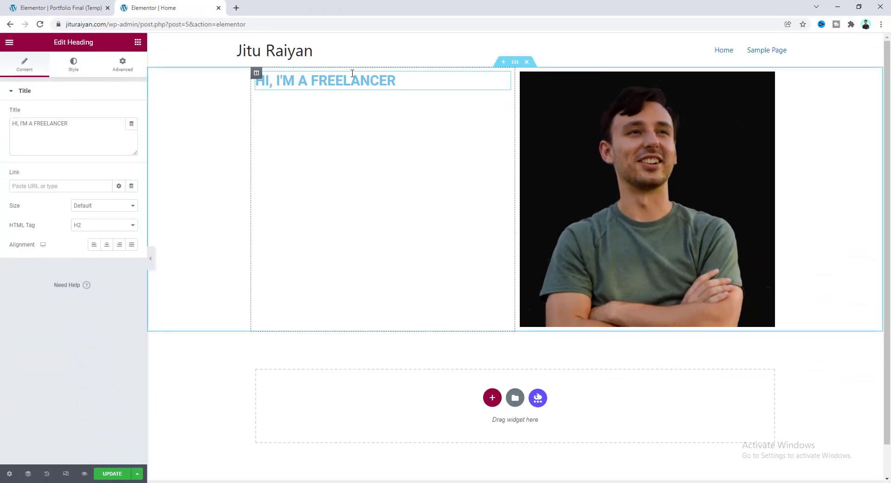
# Look through the heading's Style and Advanced settings, then open its Text Color picker.
pyautogui.moveTo(68, 124); pyautogui.dragTo(6, 124)
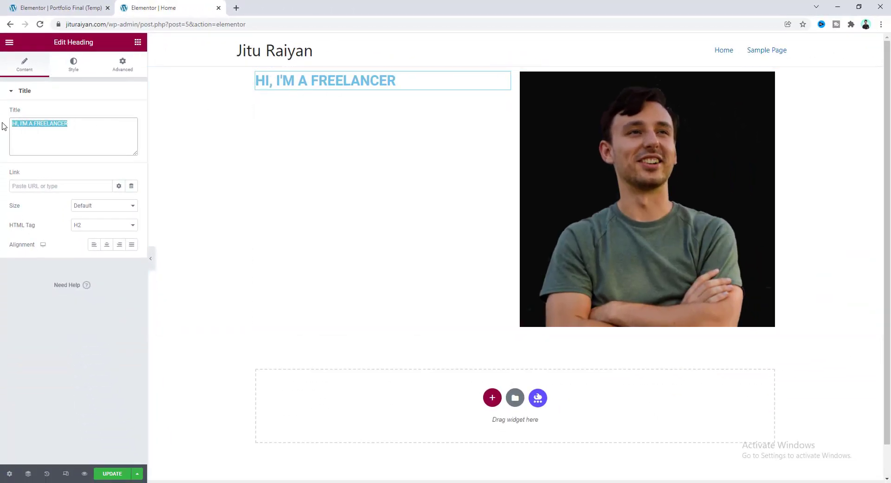
pyautogui.click(78, 187)
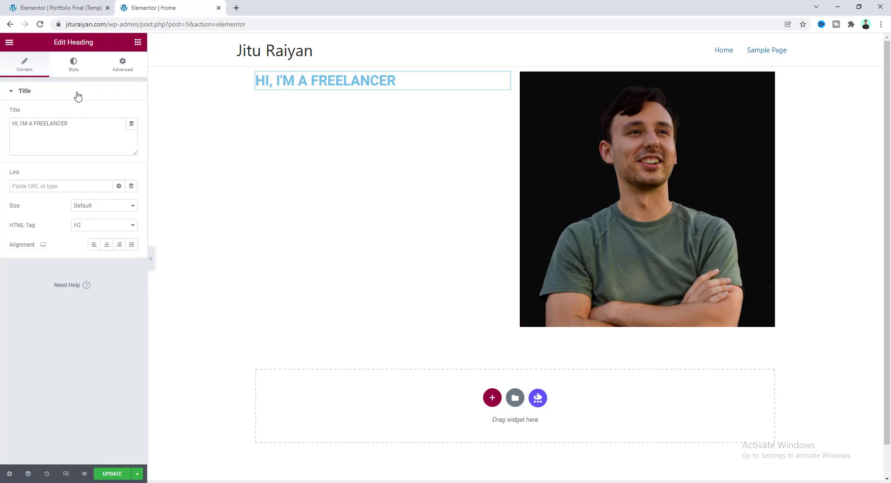
pyautogui.click(74, 67)
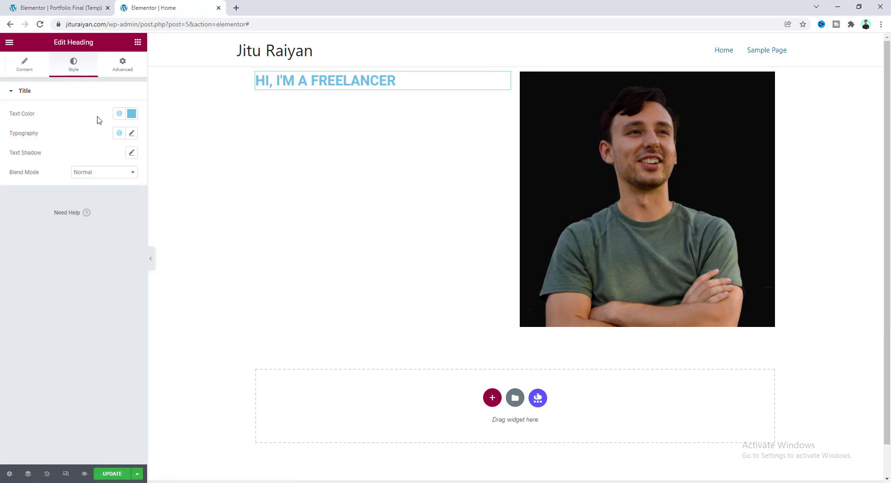
pyautogui.click(119, 69)
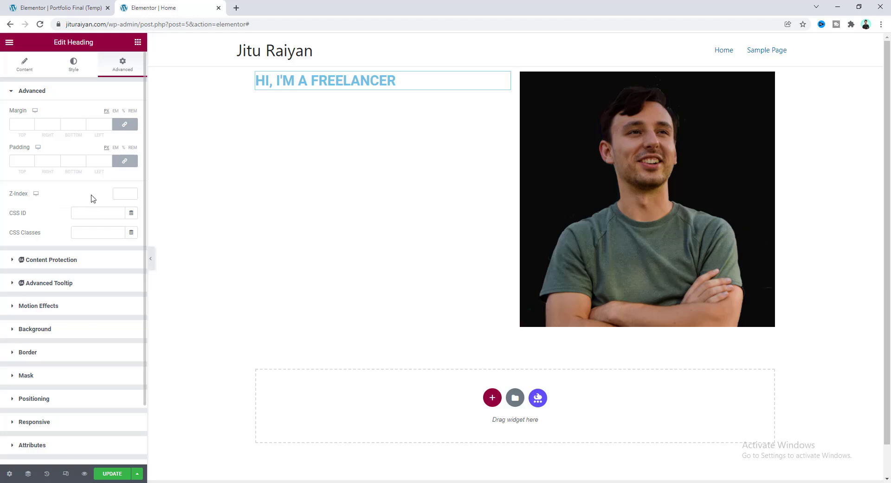
pyautogui.click(89, 401)
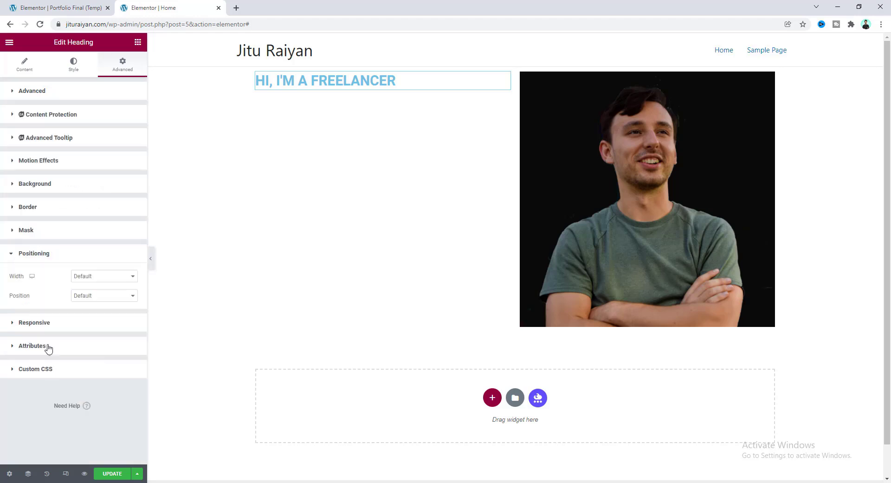
pyautogui.click(92, 347)
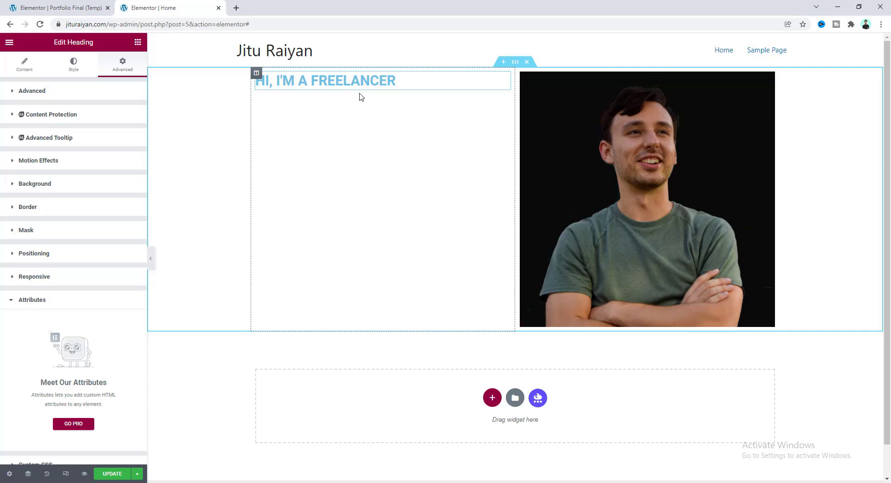
pyautogui.click(74, 67)
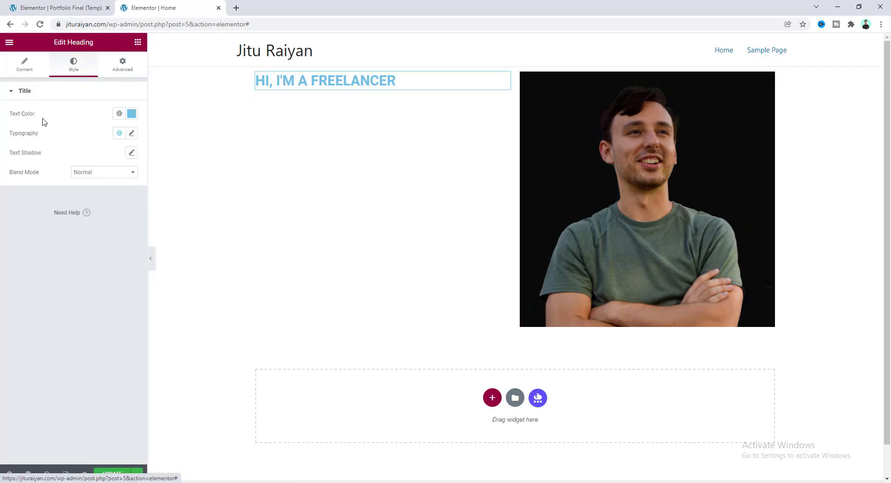
pyautogui.click(132, 114)
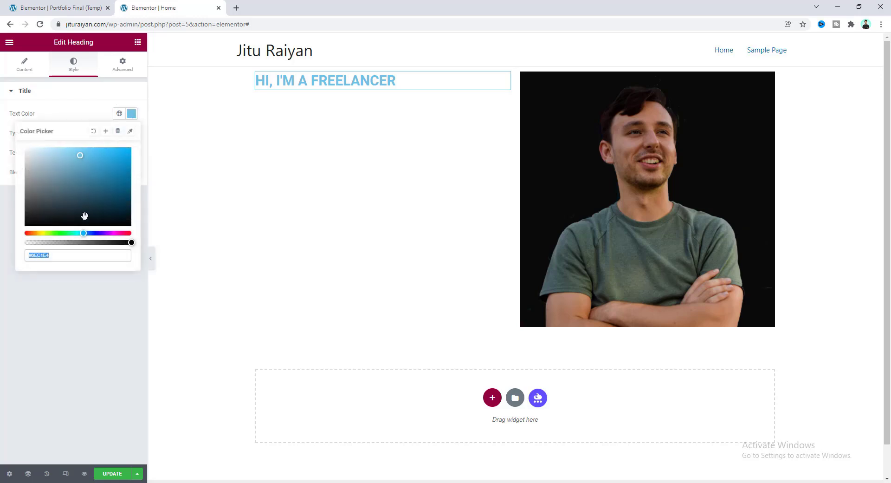
# Set the HI, I'M A FREELANCER heading text colour to black (#000000).
pyautogui.moveTo(93, 233); pyautogui.dragTo(21, 245)
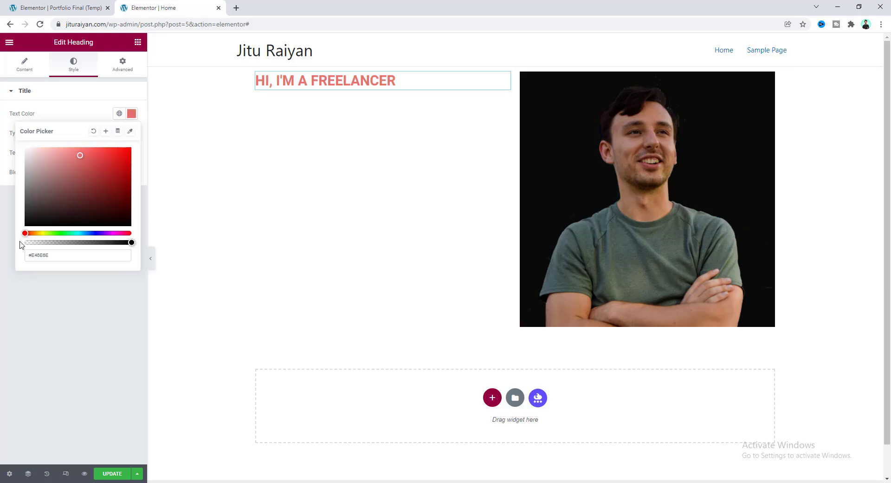
pyautogui.moveTo(80, 158)
pyautogui.mouseDown()
pyautogui.moveTo(70, 199)
pyautogui.moveTo(41, 208)
pyautogui.moveTo(128, 148)
pyautogui.moveTo(121, 165)
pyautogui.moveTo(44, 209)
pyautogui.moveTo(66, 194)
pyautogui.mouseUp()
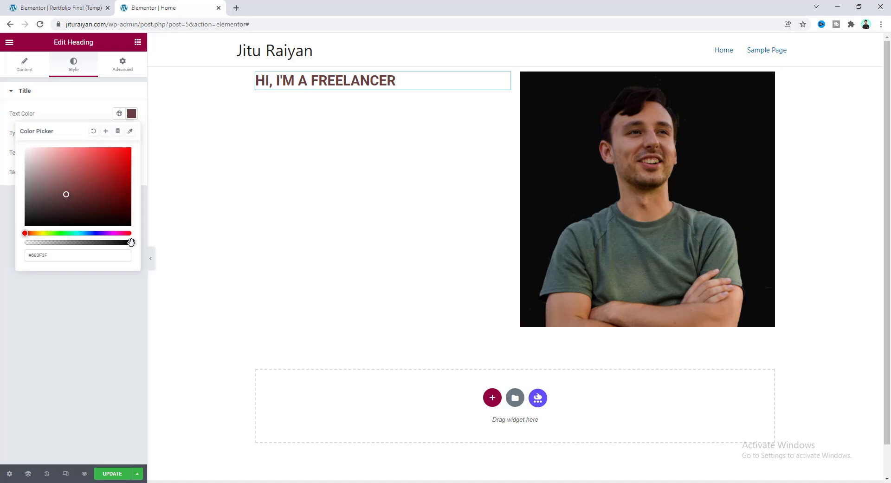
pyautogui.moveTo(131, 242)
pyautogui.mouseDown()
pyautogui.moveTo(42, 244)
pyautogui.moveTo(140, 251)
pyautogui.mouseUp()
pyautogui.moveTo(58, 190); pyautogui.dragTo(22, 230)
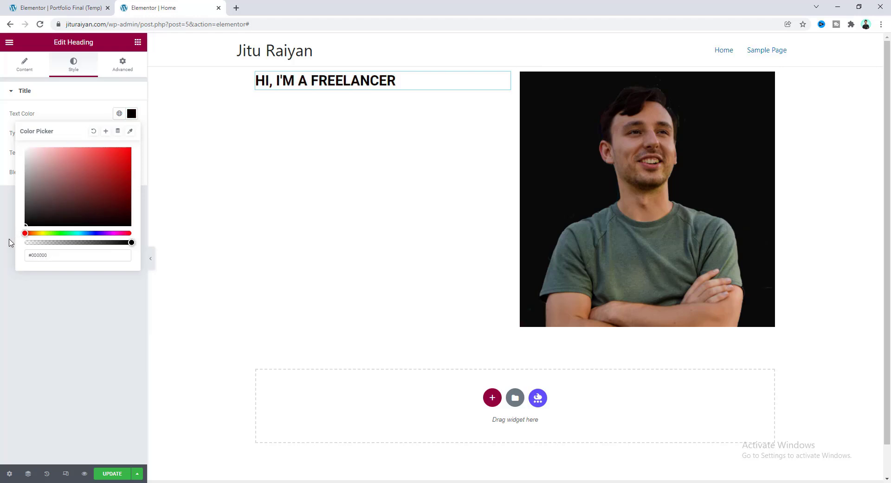
# Set the heading's typography font family to Poppins.
pyautogui.click(72, 117)
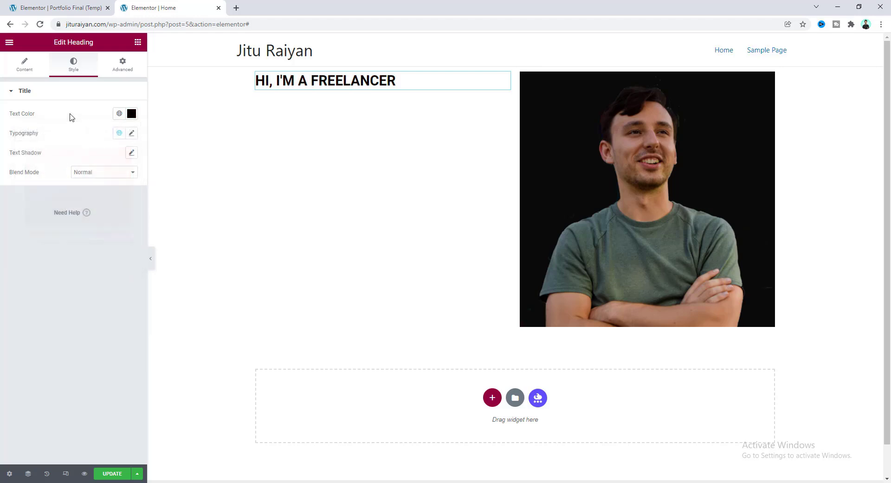
pyautogui.click(131, 133)
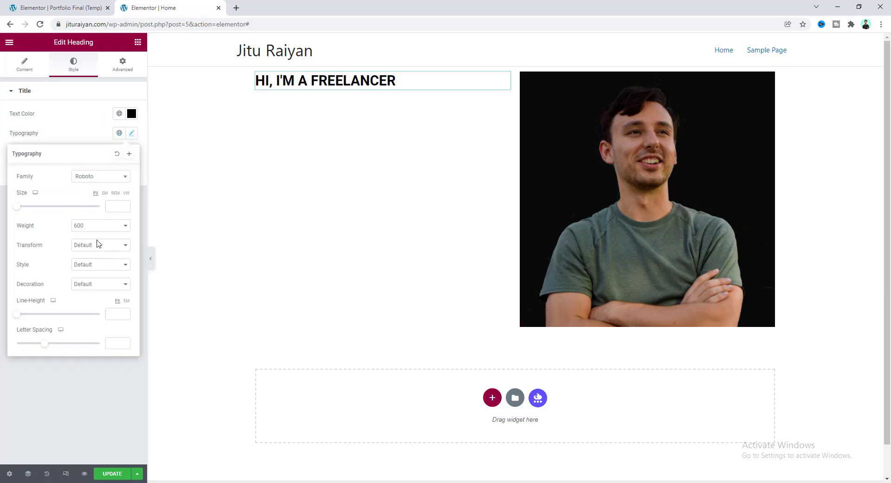
pyautogui.click(98, 176)
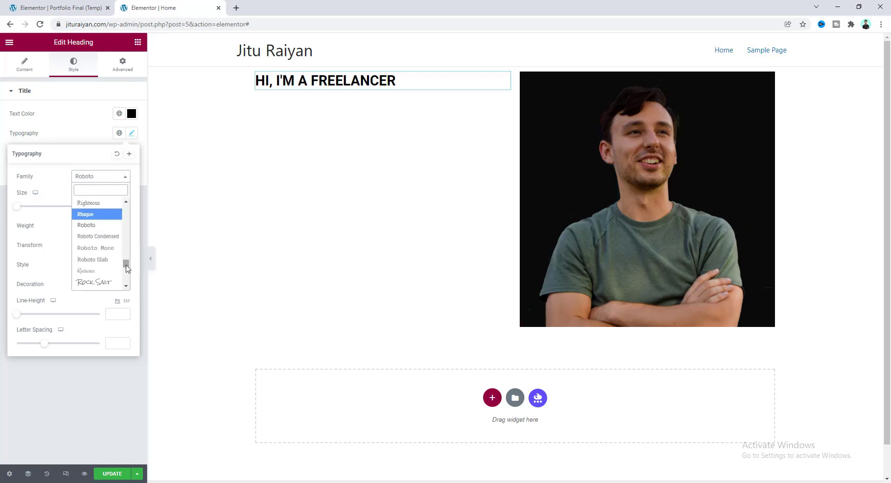
pyautogui.moveTo(125, 260)
pyautogui.mouseDown()
pyautogui.moveTo(125, 209)
pyautogui.moveTo(126, 261)
pyautogui.mouseUp()
pyautogui.click(104, 190)
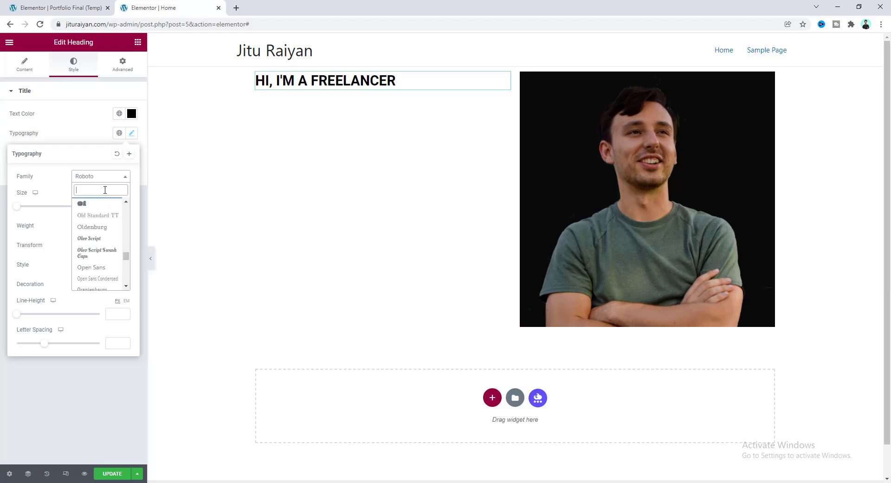
pyautogui.write('popp')
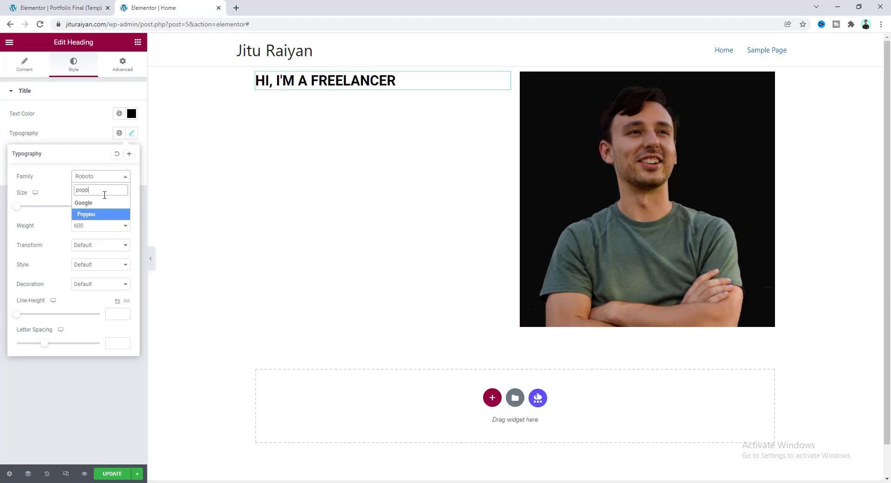
pyautogui.press('Return')
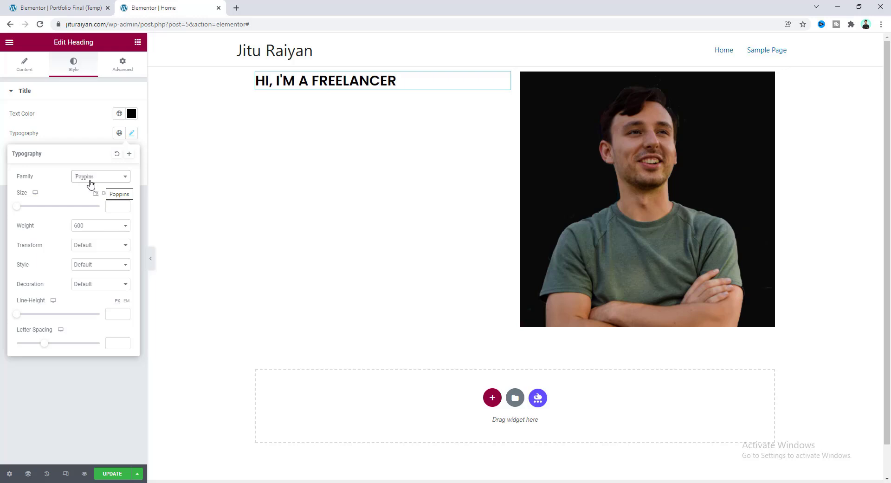
# Make the heading 48 px with a light 300 font weight.
pyautogui.moveTo(17, 207); pyautogui.dragTo(36, 211)
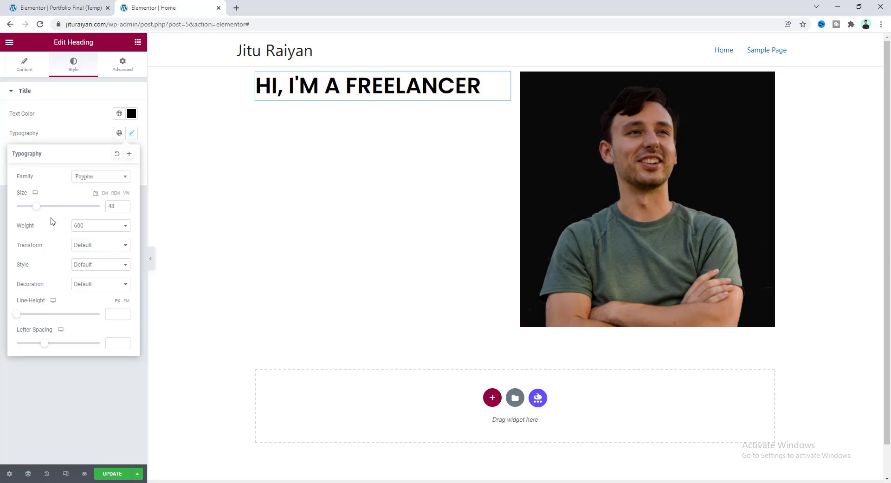
pyautogui.click(92, 228)
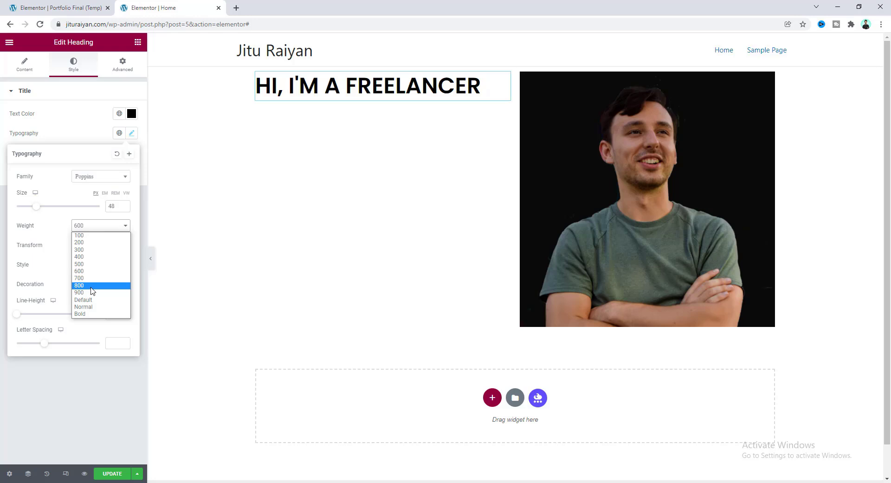
pyautogui.click(91, 287)
pyautogui.click(100, 227)
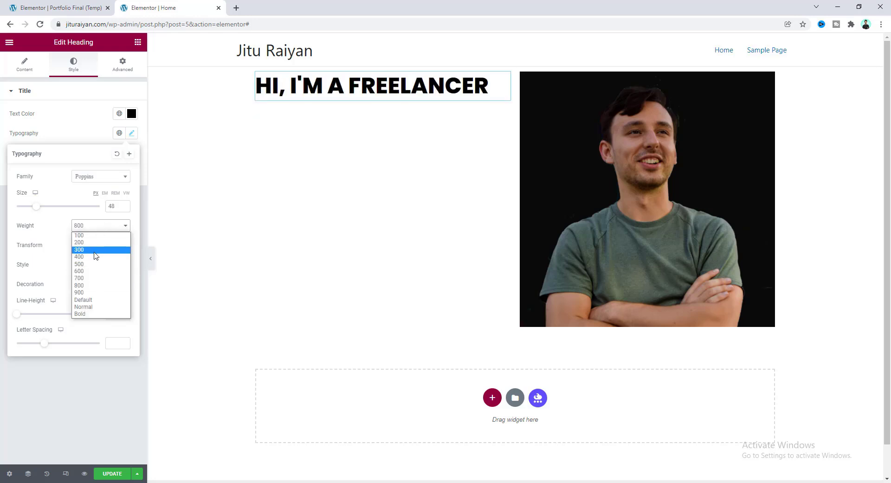
pyautogui.click(95, 251)
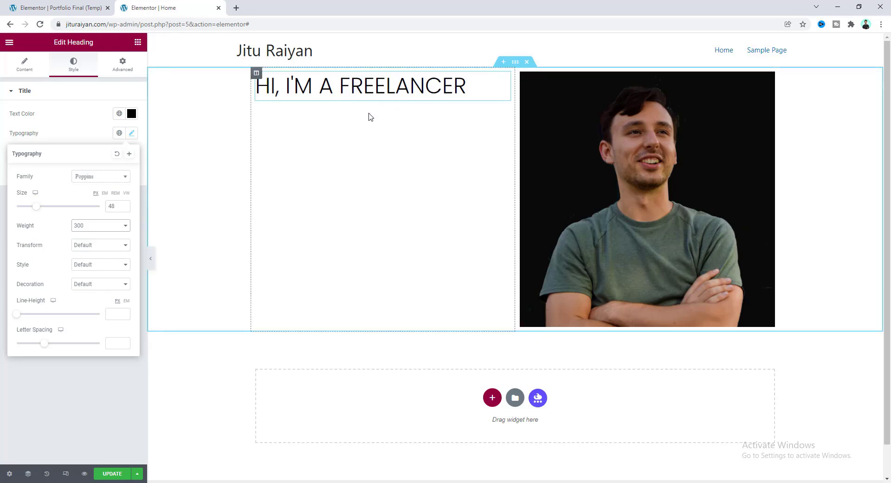
# Duplicate the freelancer heading and change the copy's text to 'DESIGNER'.
pyautogui.click(137, 45)
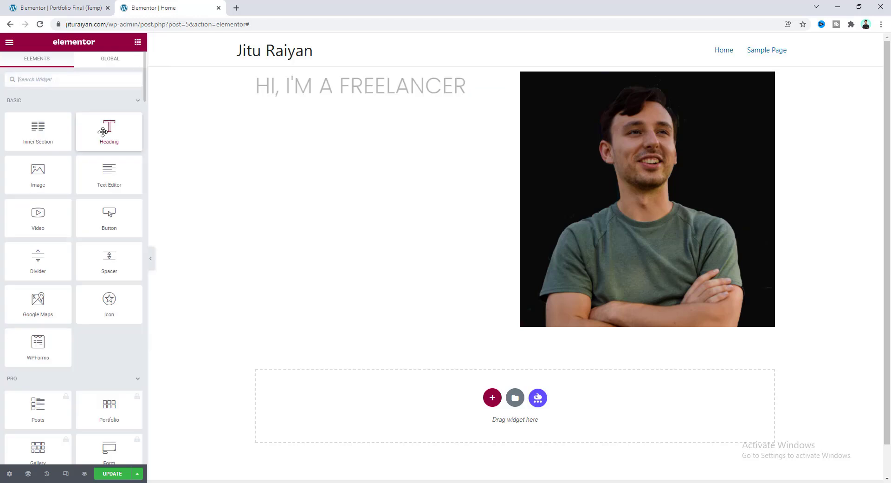
pyautogui.moveTo(102, 132); pyautogui.dragTo(338, 104)
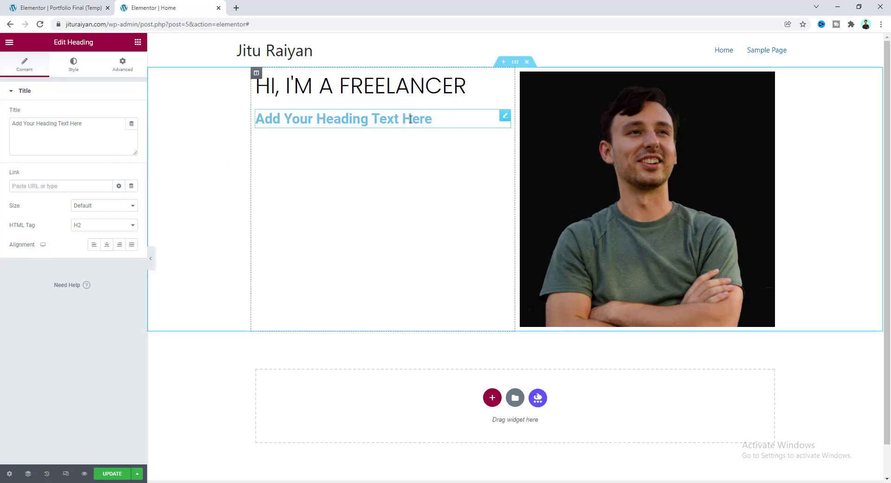
pyautogui.rightClick(457, 120)
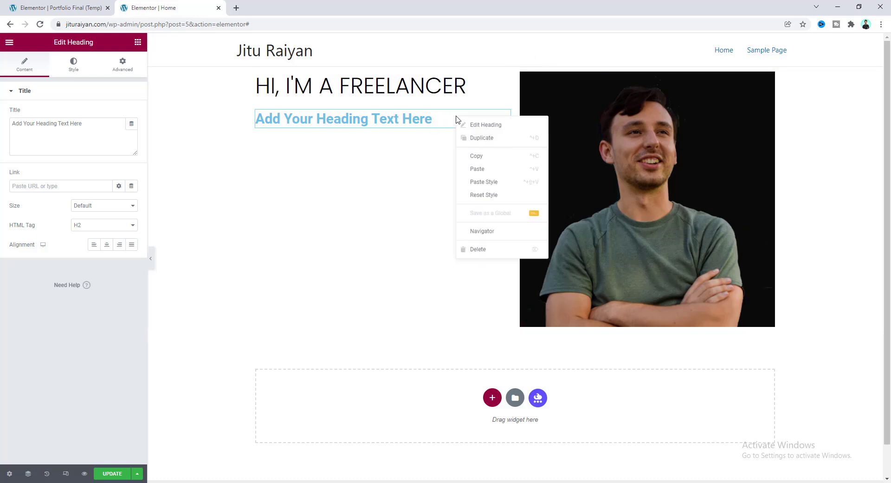
pyautogui.click(484, 256)
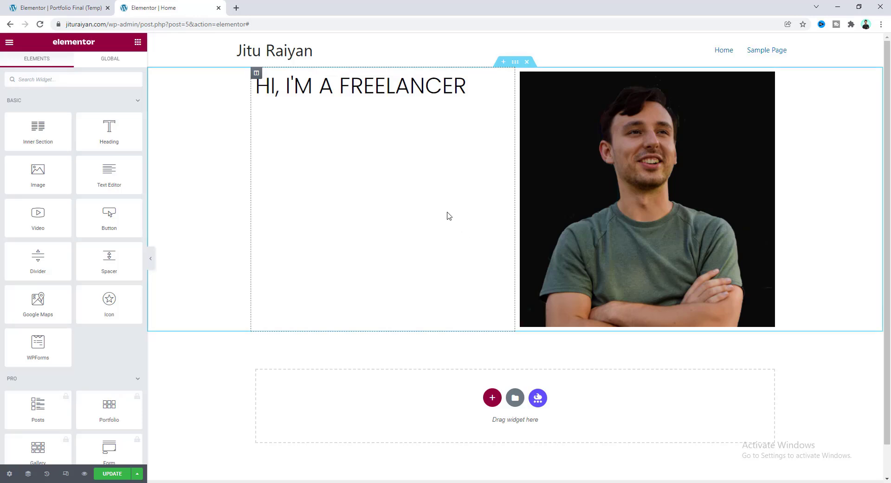
pyautogui.rightClick(391, 84)
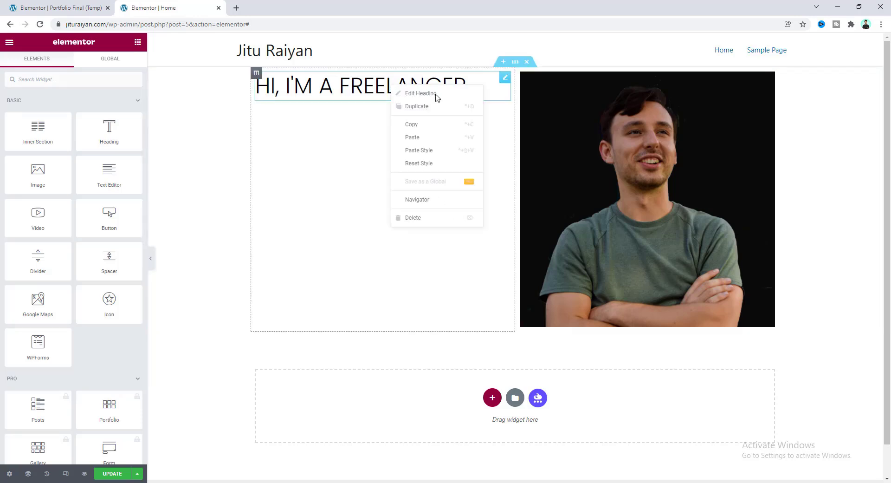
pyautogui.click(422, 113)
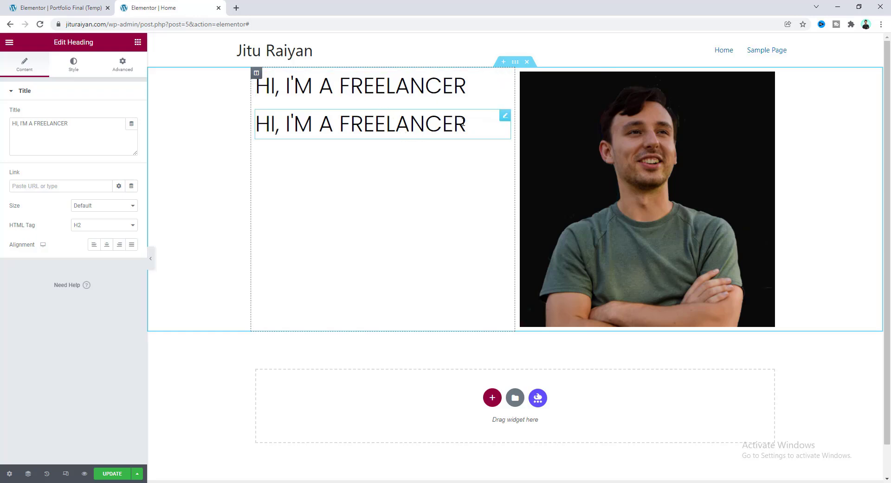
pyautogui.moveTo(466, 123); pyautogui.dragTo(254, 127)
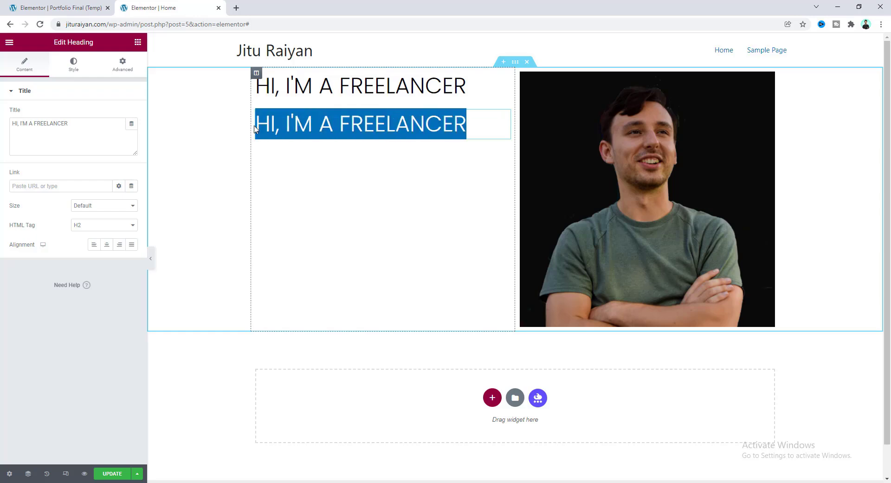
pyautogui.write('DESIGNER')
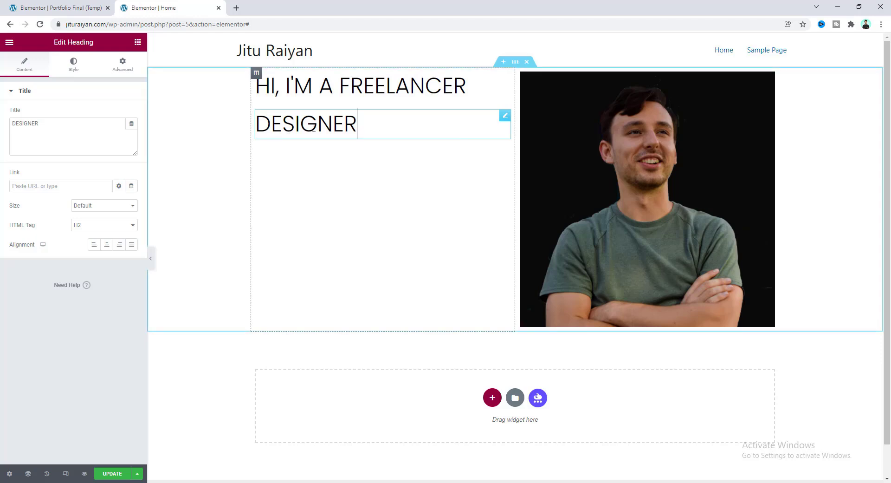
# Set the DESIGNER heading's typography to 104 px size and 700 weight.
pyautogui.click(74, 68)
pyautogui.click(132, 133)
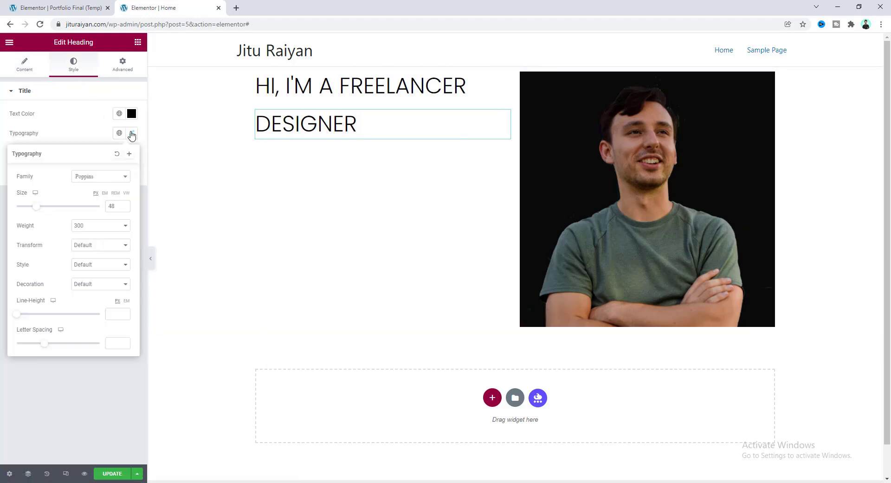
pyautogui.moveTo(35, 206); pyautogui.dragTo(59, 206)
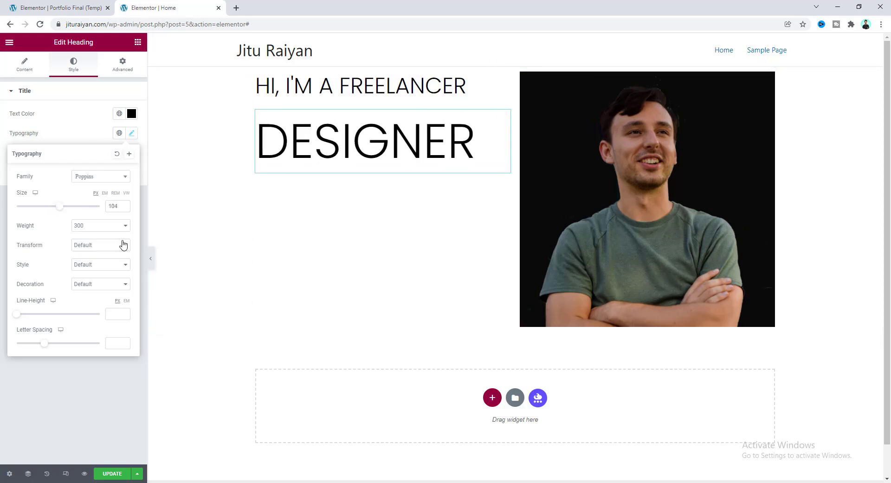
pyautogui.click(115, 227)
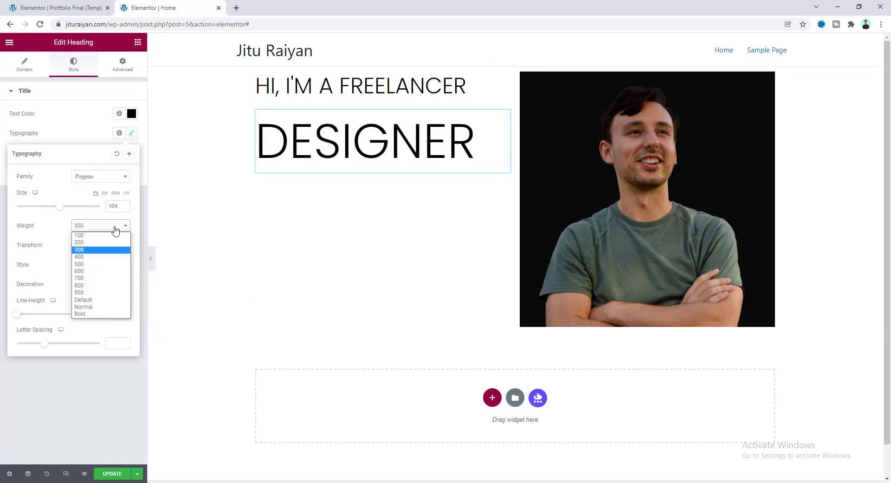
pyautogui.click(112, 278)
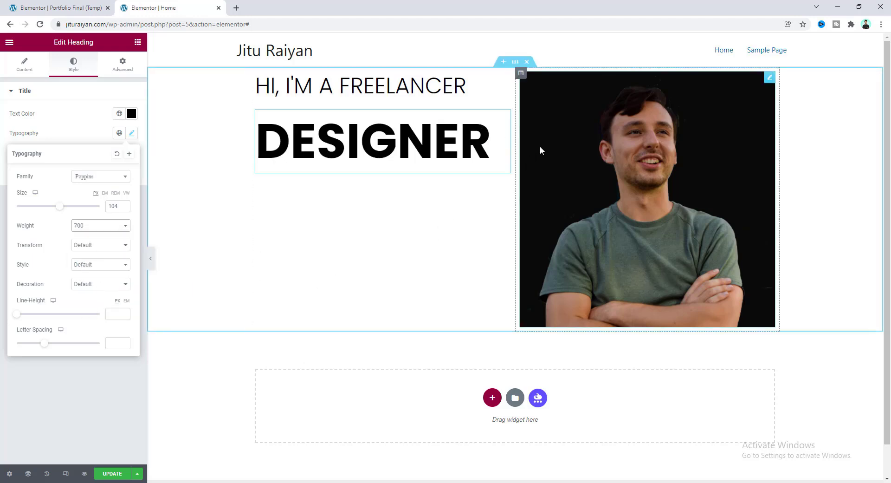
pyautogui.click(585, 165)
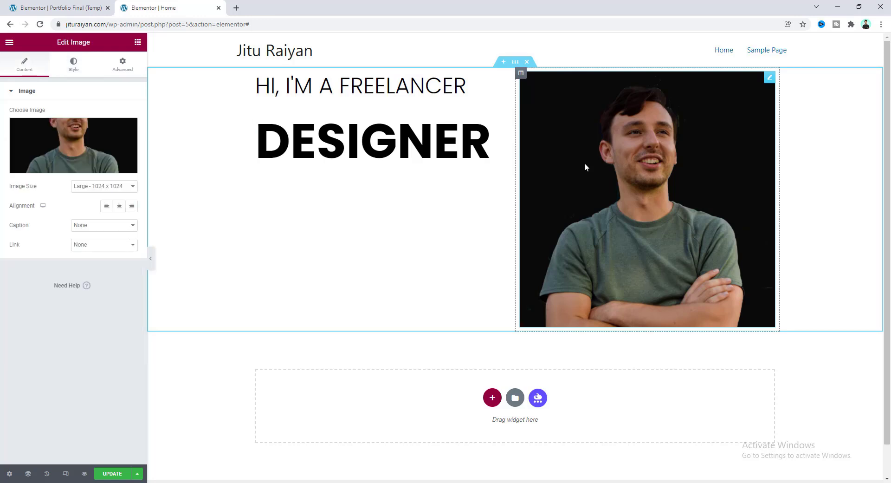
# Give the portrait image a 100 px border radius so it becomes circular.
pyautogui.click(73, 67)
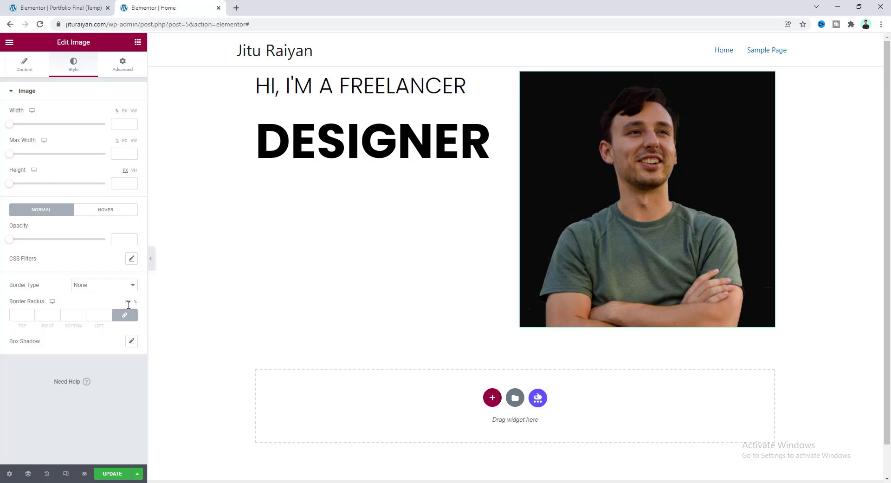
pyautogui.click(97, 315)
pyautogui.write('100')
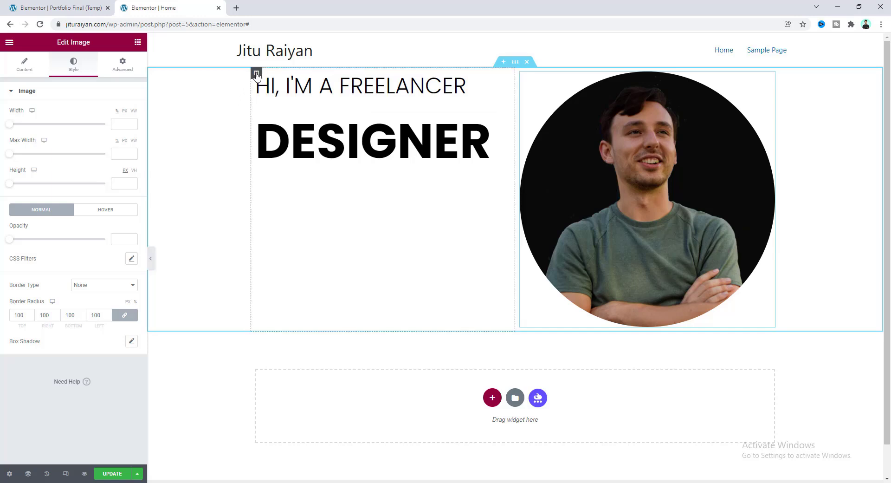
pyautogui.click(257, 73)
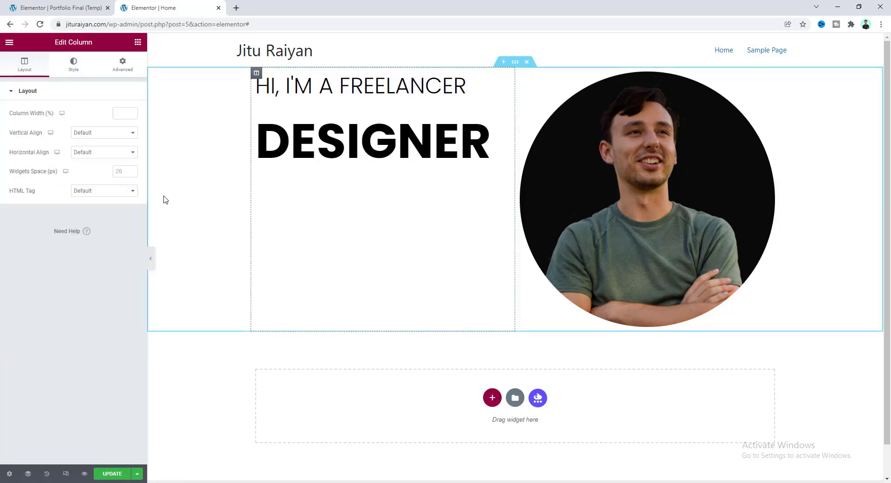
# Set the headline column width to 55, then open the hero section's Style settings.
pyautogui.click(72, 65)
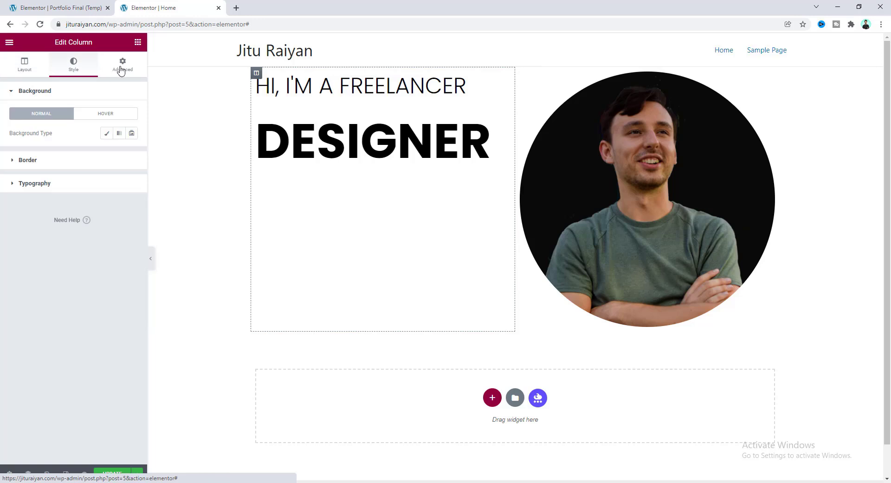
pyautogui.click(121, 67)
pyautogui.click(23, 66)
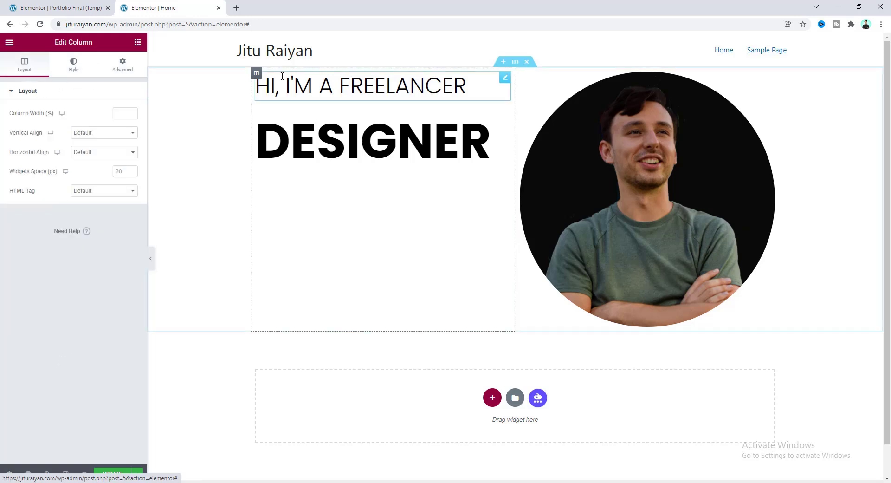
pyautogui.click(125, 115)
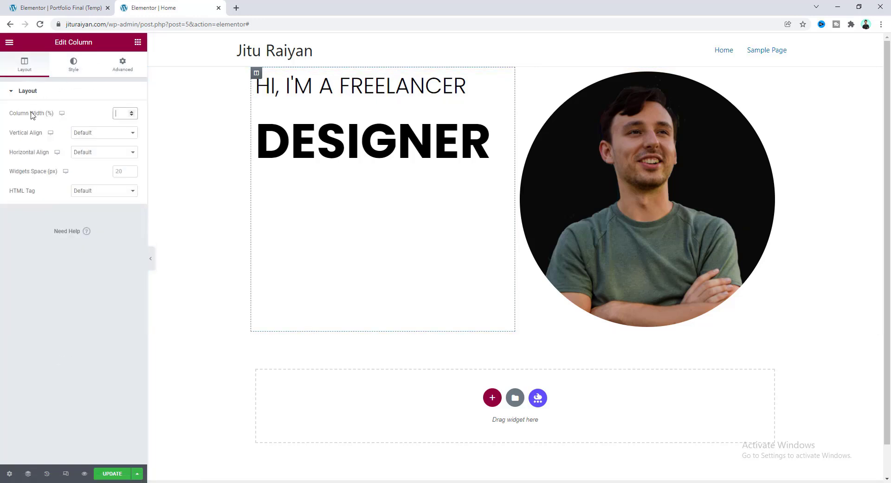
pyautogui.write('55')
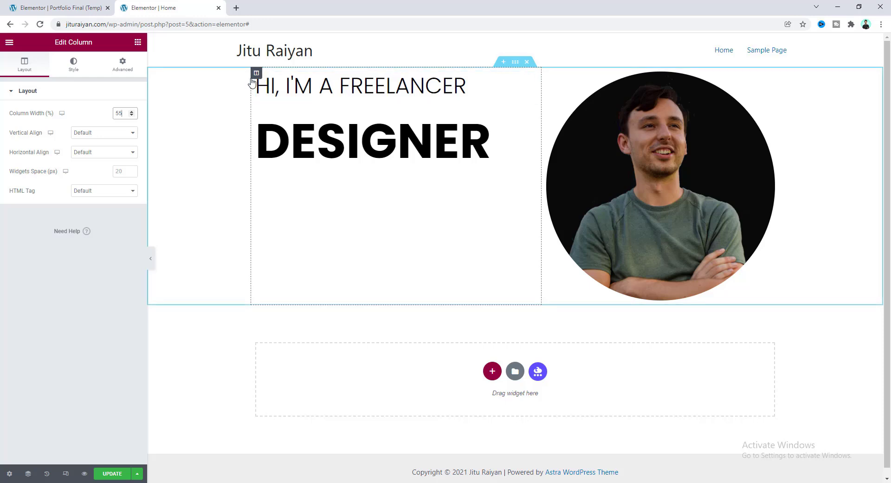
pyautogui.click(515, 64)
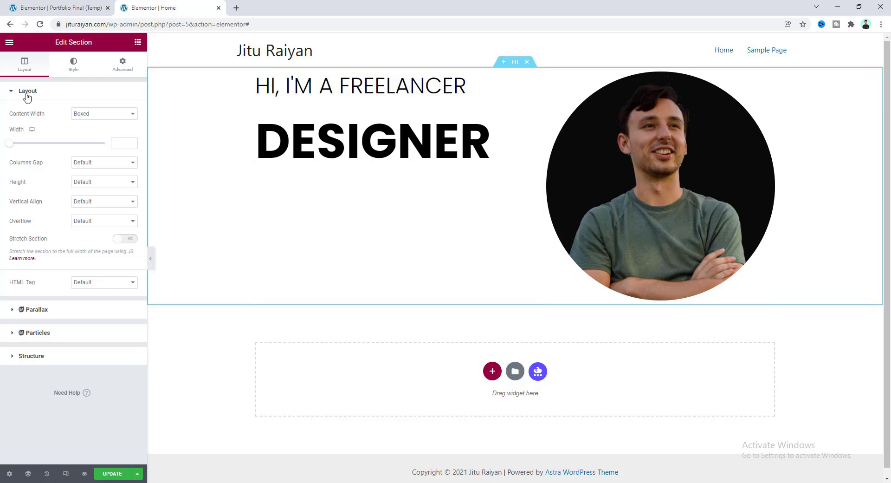
pyautogui.click(75, 65)
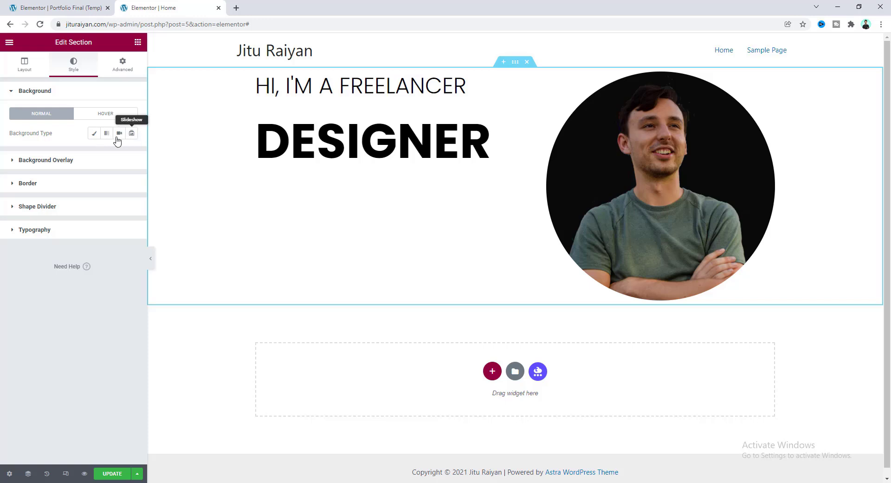
# Give the section a Classic yellow #FFDC00 background colour.
pyautogui.click(93, 134)
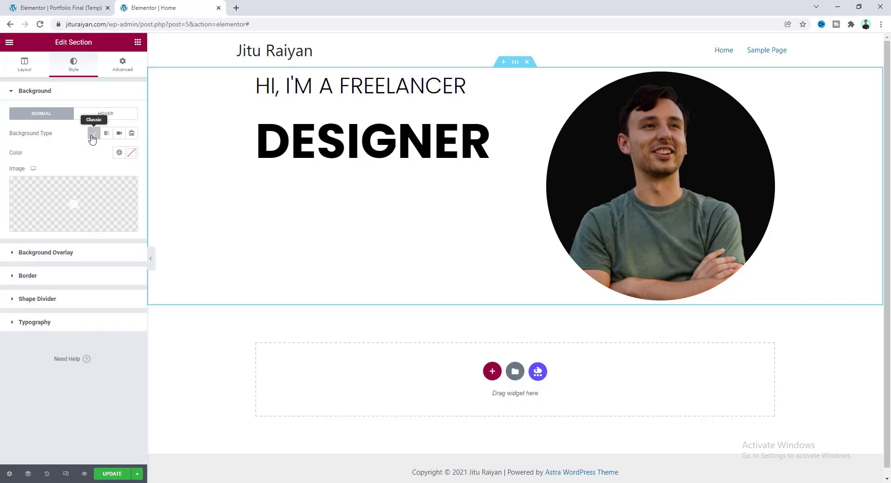
pyautogui.click(132, 153)
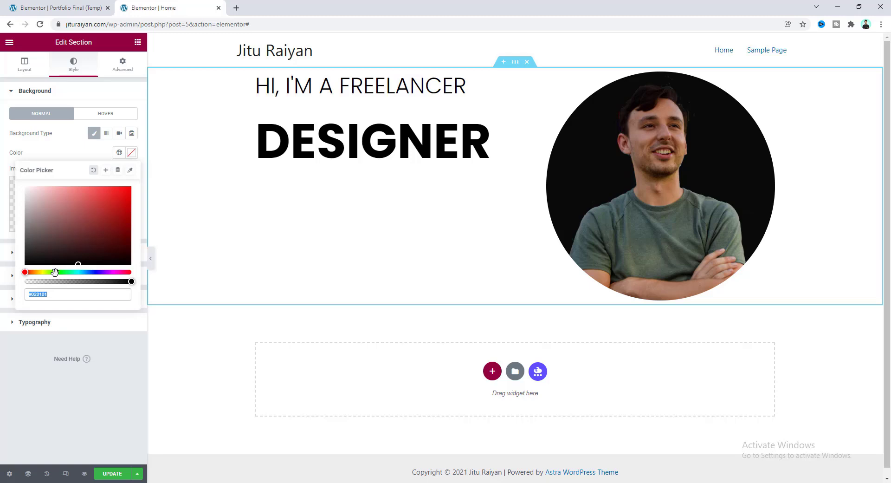
pyautogui.moveTo(55, 272); pyautogui.dragTo(40, 274)
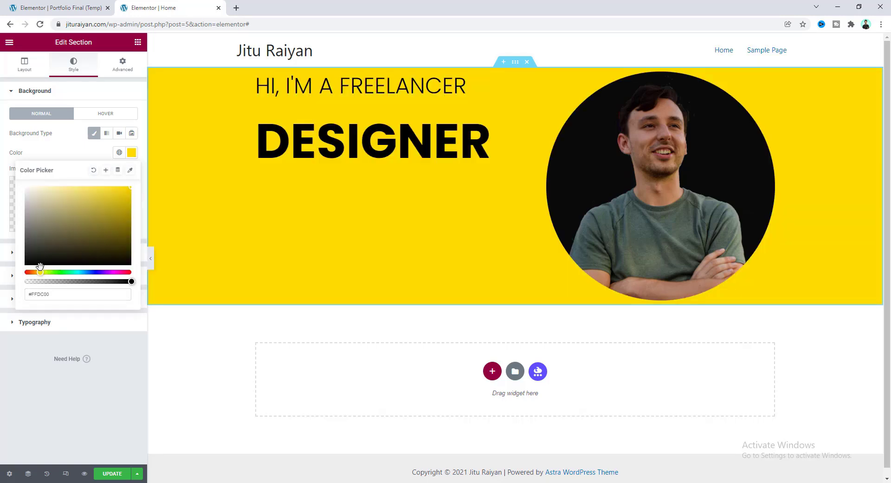
pyautogui.click(79, 155)
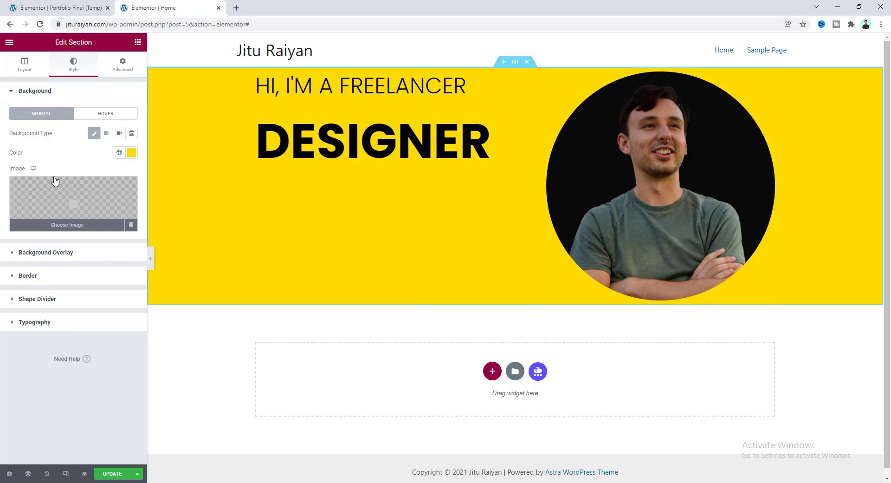
# Unlink the section padding and set top and bottom padding to 100.
pyautogui.click(123, 68)
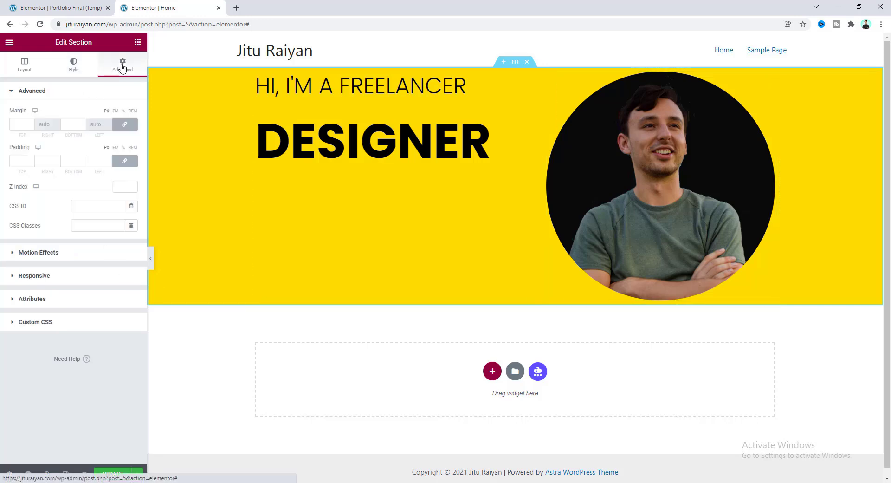
pyautogui.click(124, 161)
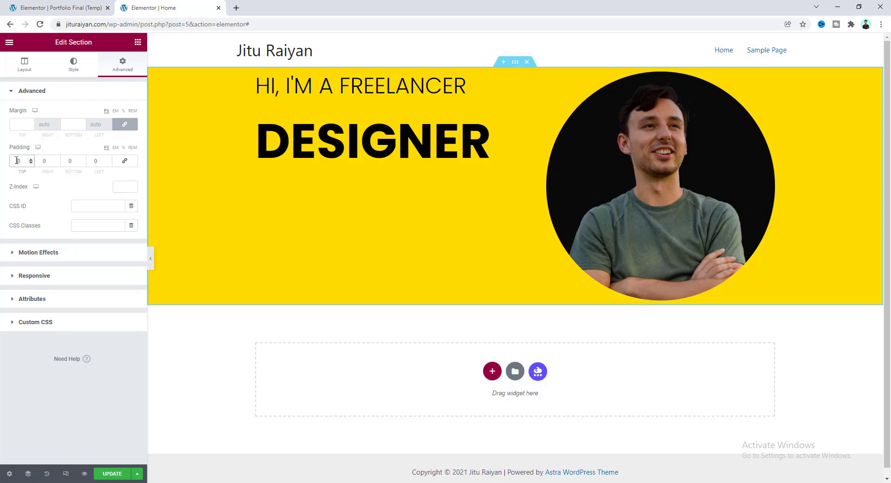
pyautogui.write('100')
pyautogui.press('Tab')
pyautogui.press('Tab')
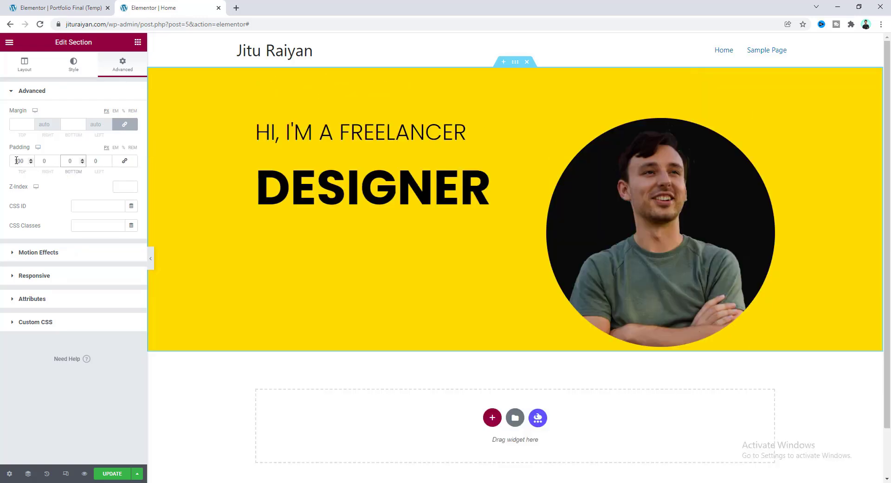
pyautogui.write('100')
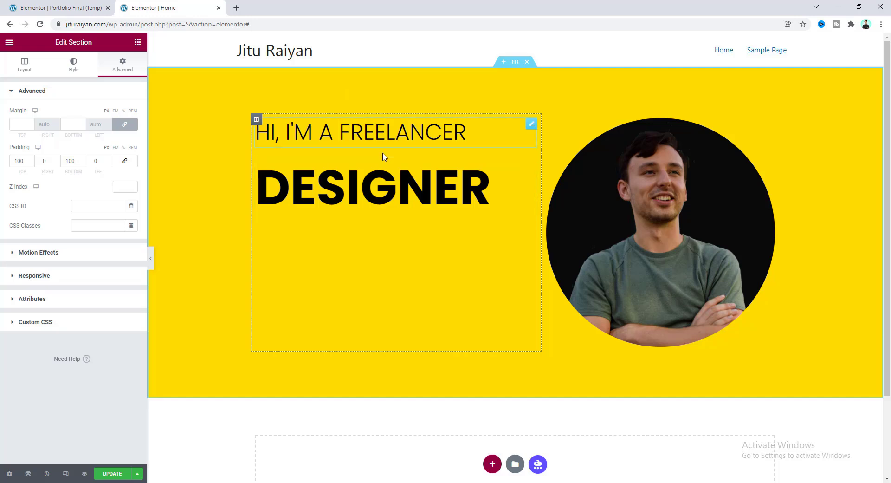
# Unlink the HI, I'M A FREELANCER heading's margins and set its bottom margin to -30.
pyautogui.click(532, 125)
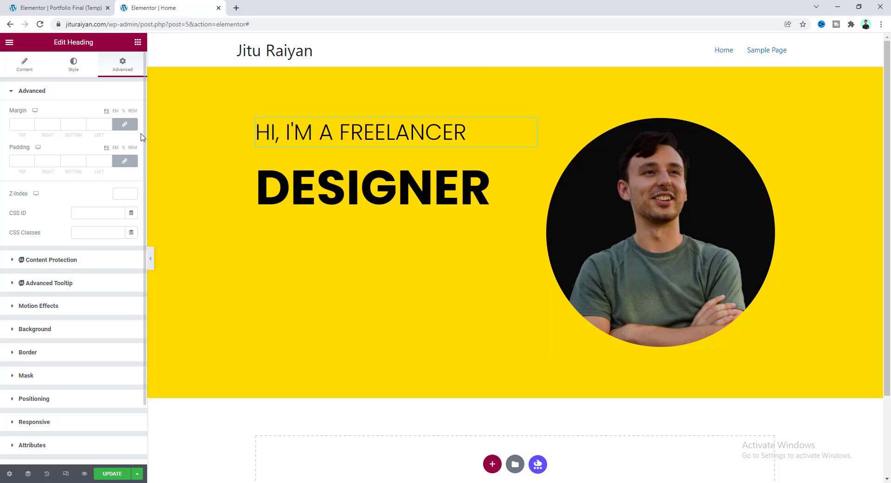
pyautogui.click(125, 124)
pyautogui.click(73, 124)
pyautogui.write('-28')
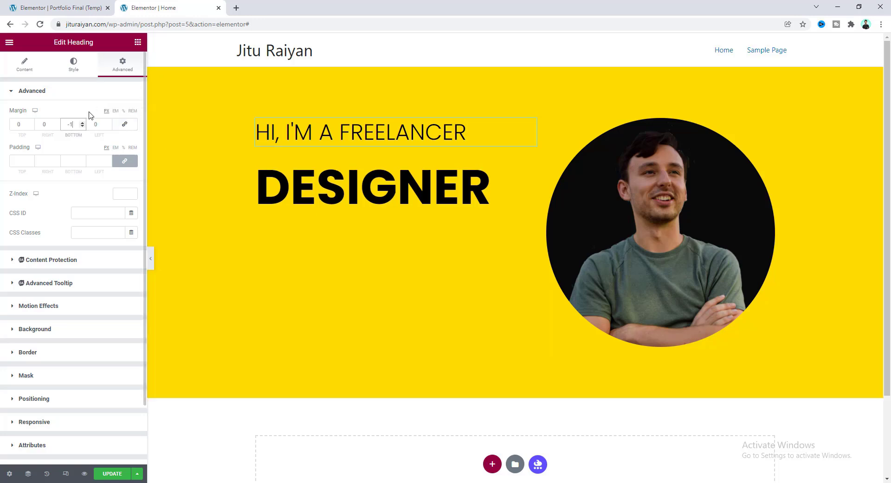
pyautogui.press('BackSpace')
pyautogui.press('BackSpace')
pyautogui.write('30')
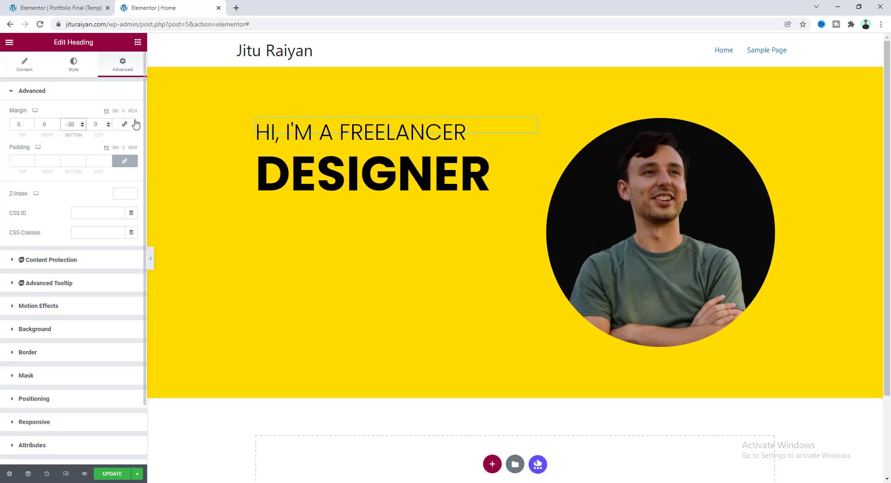
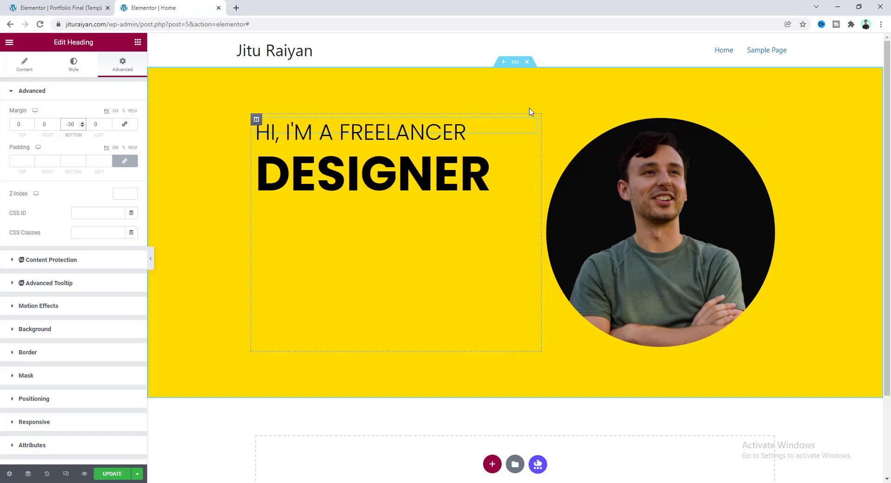
# Remove the yellow HI, I'M A FREELANCER hero section from the Elementor page.
pyautogui.click(527, 62)
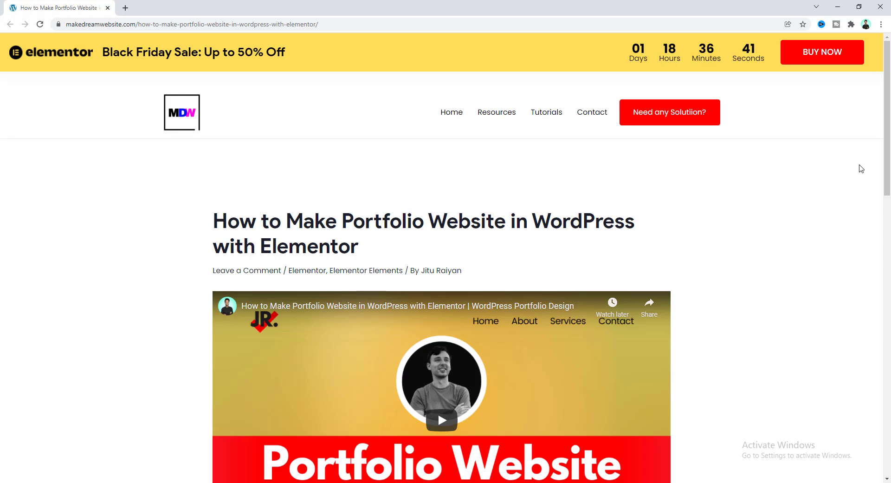
pyautogui.scroll(-8, 716, 284)
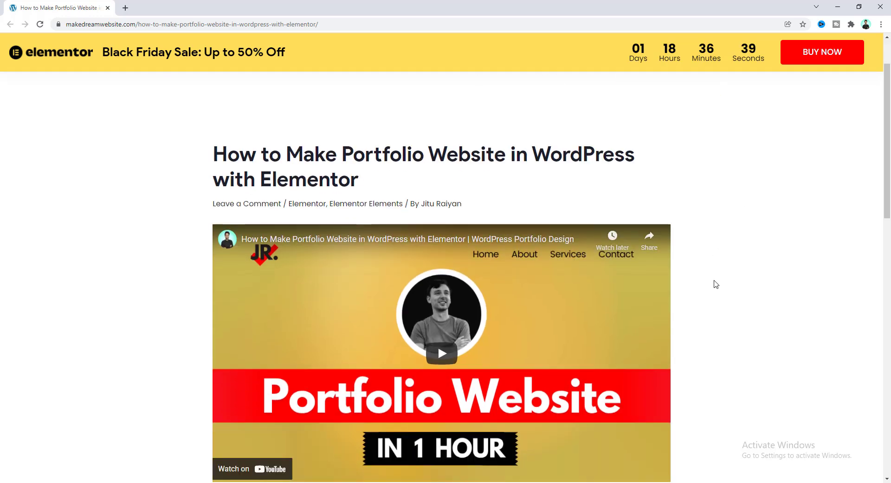
pyautogui.scroll(-4, 715, 283)
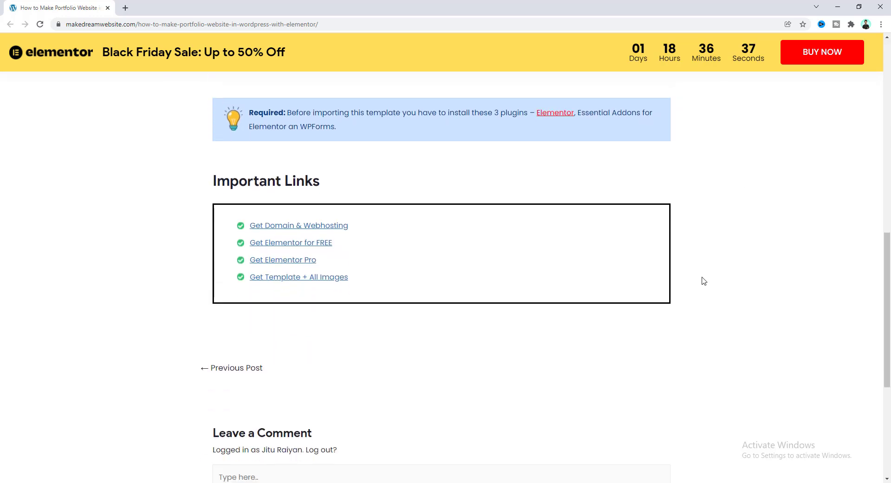
pyautogui.click(332, 281)
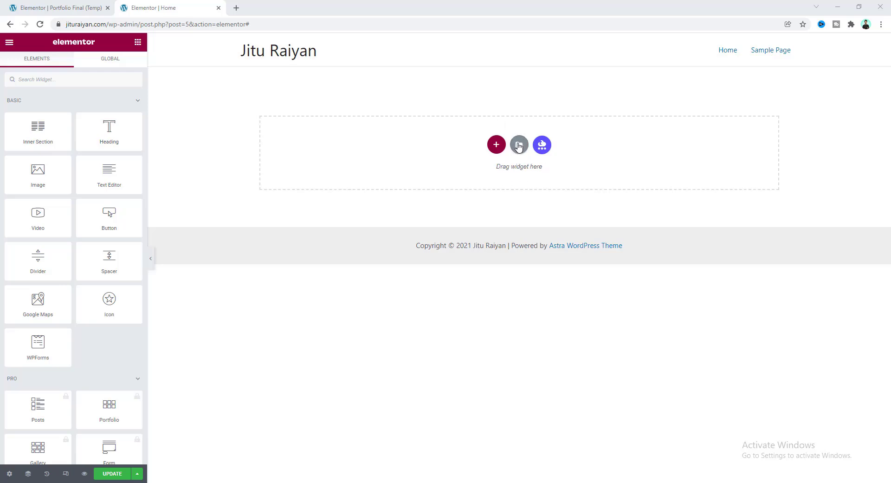
# Upload the Portfolio 001 JSON file to the template library and insert it with its document settings.
pyautogui.click(519, 146)
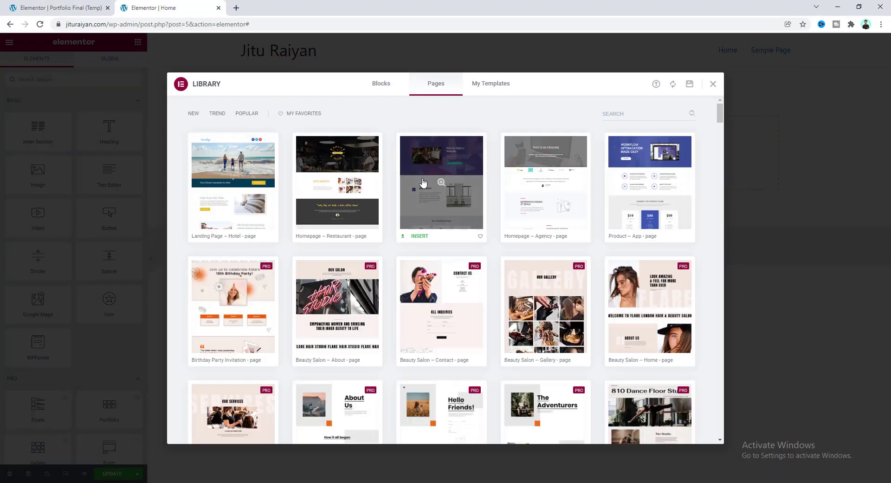
pyautogui.click(656, 84)
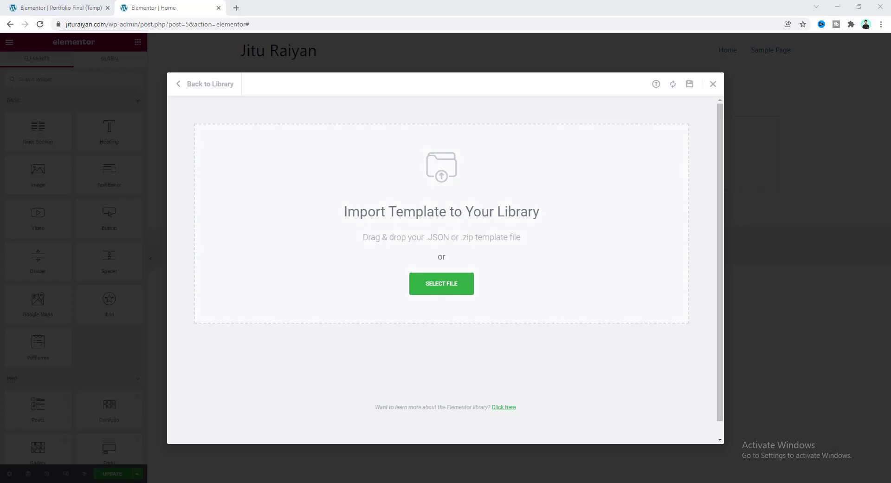
pyautogui.hotkey('alt', 'Tab')
pyautogui.moveTo(148, 120); pyautogui.dragTo(401, 255)
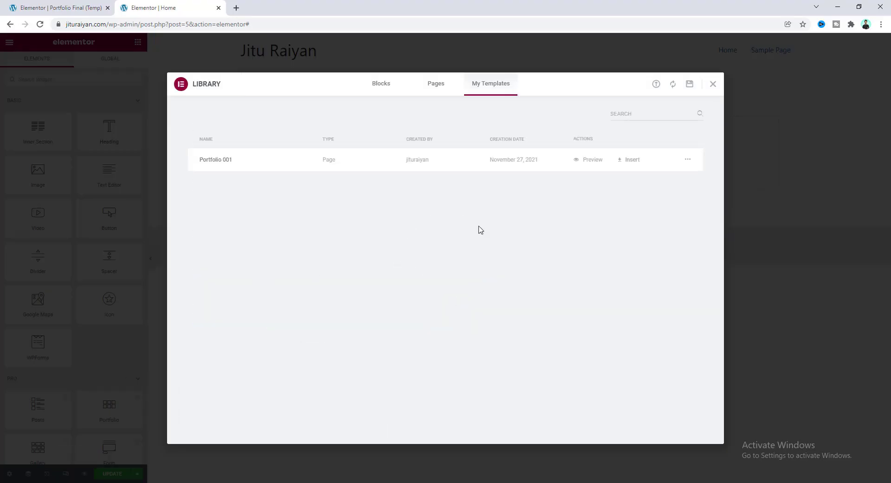
pyautogui.click(620, 160)
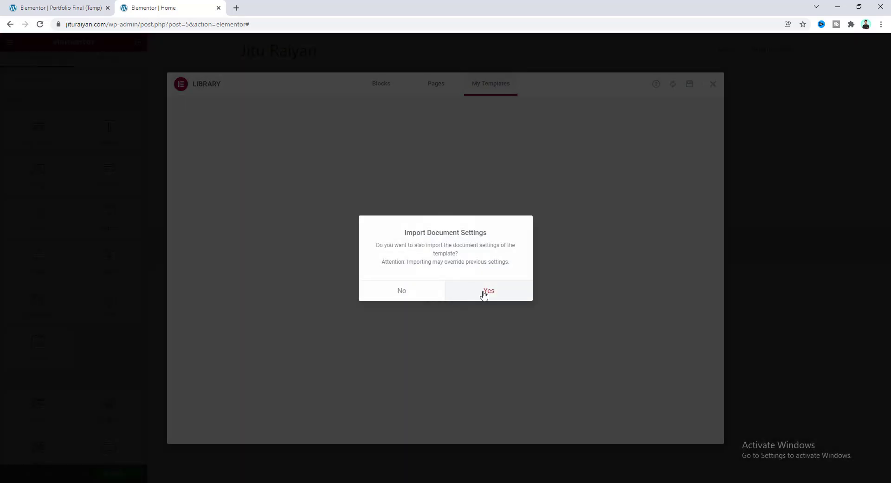
pyautogui.click(484, 292)
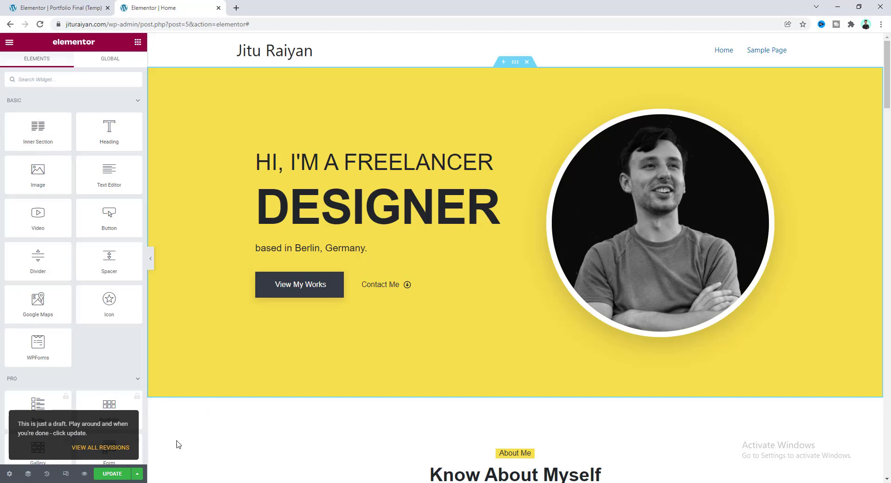
# Update the page, reload the editor, and scroll through the template to check its fonts.
pyautogui.click(107, 474)
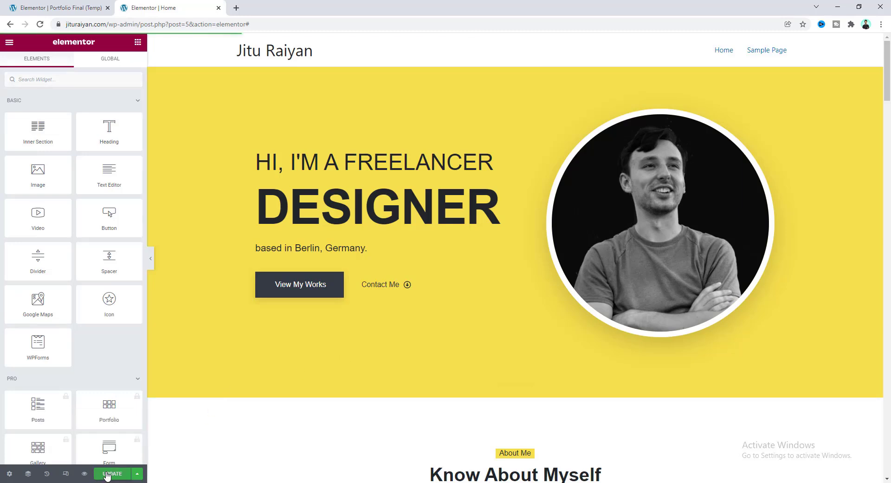
pyautogui.click(40, 24)
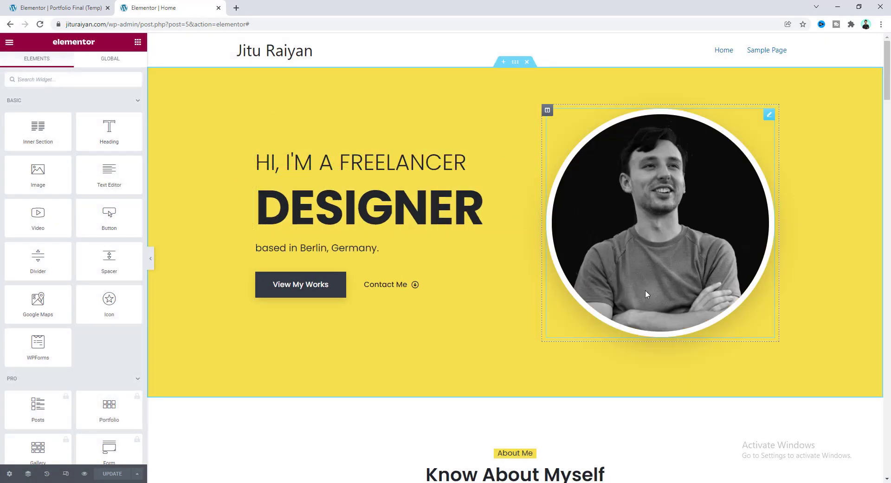
pyautogui.scroll(-8, 622, 319)
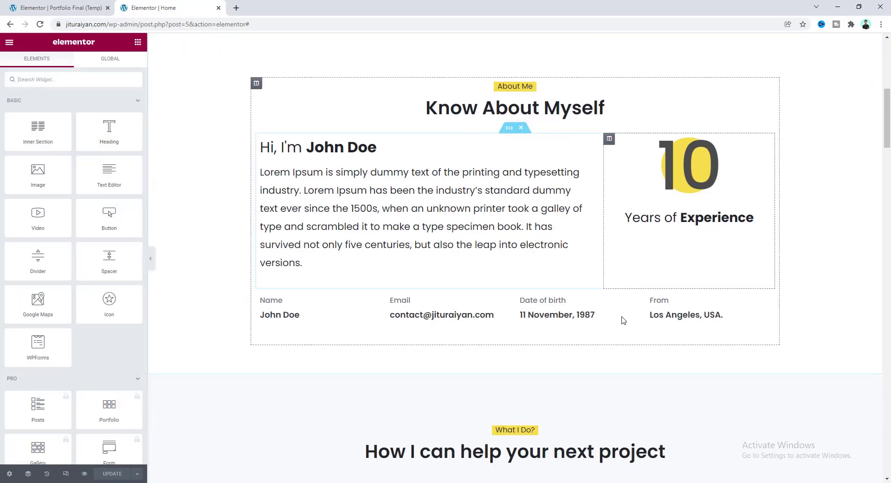
pyautogui.scroll(-10, 623, 319)
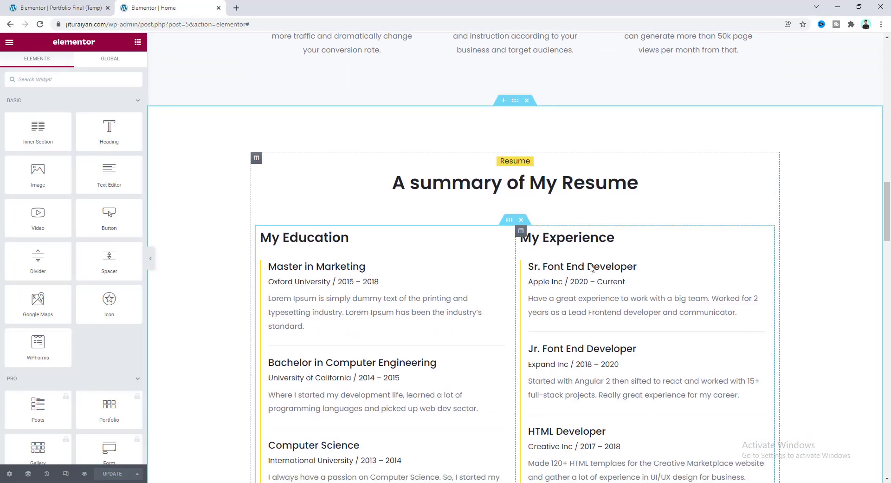
pyautogui.scroll(-5, 590, 268)
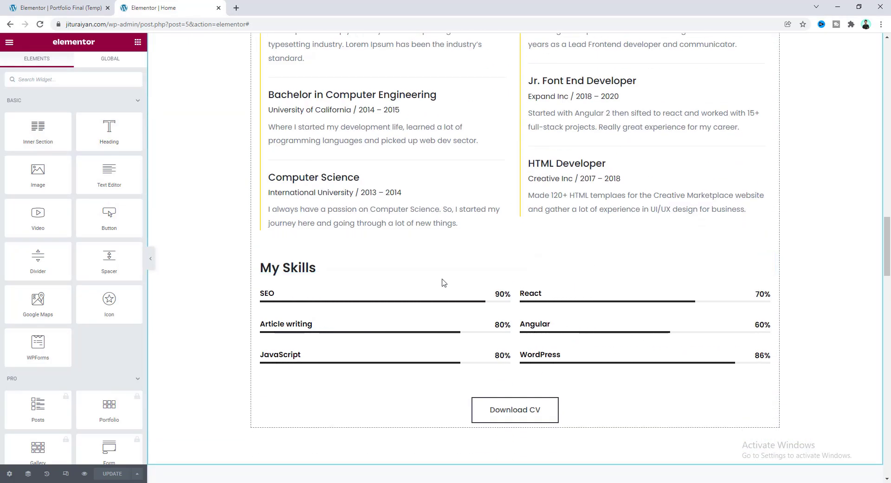
pyautogui.scroll(-15, 442, 281)
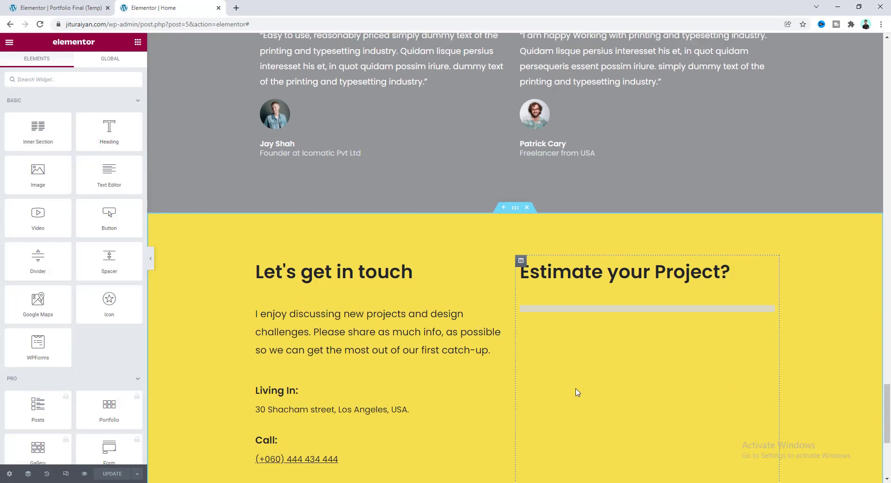
pyautogui.scroll(10, 577, 392)
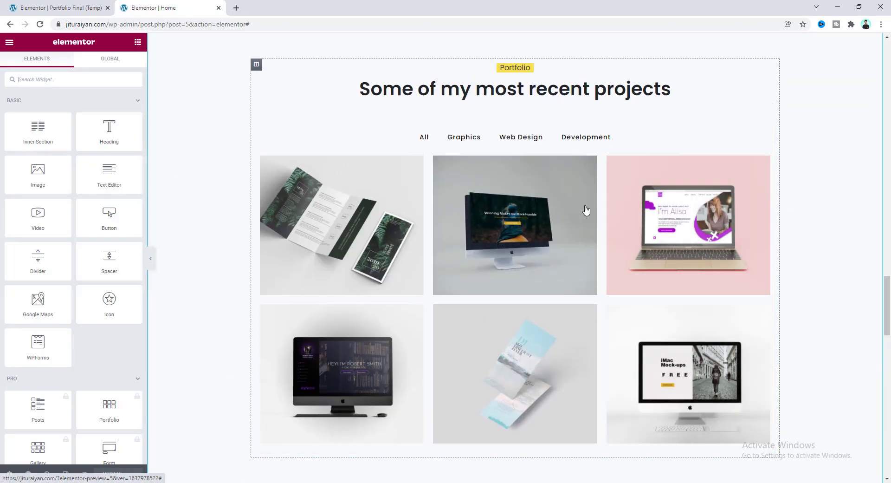
pyautogui.scroll(10, 586, 210)
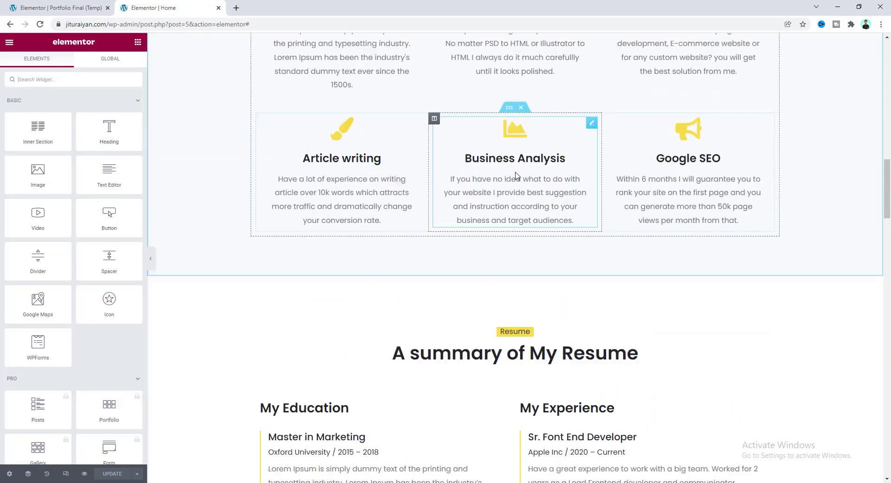
pyautogui.scroll(10, 517, 175)
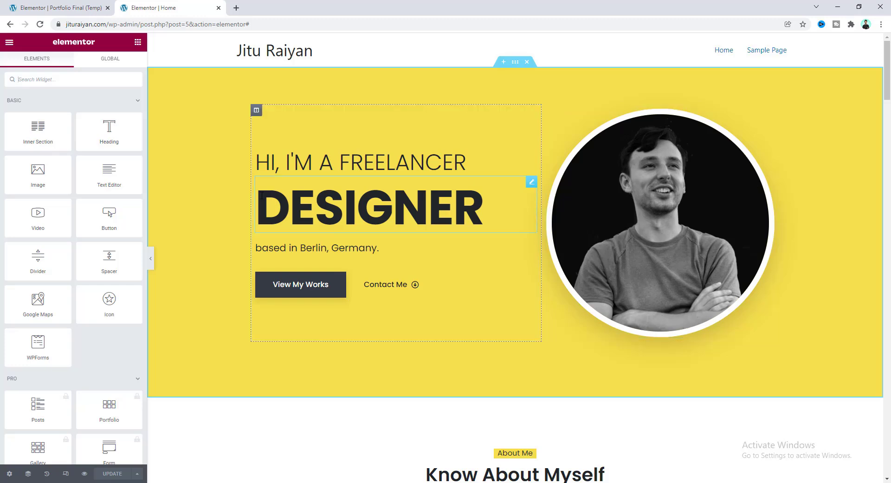
pyautogui.click(617, 195)
pyautogui.click(624, 174)
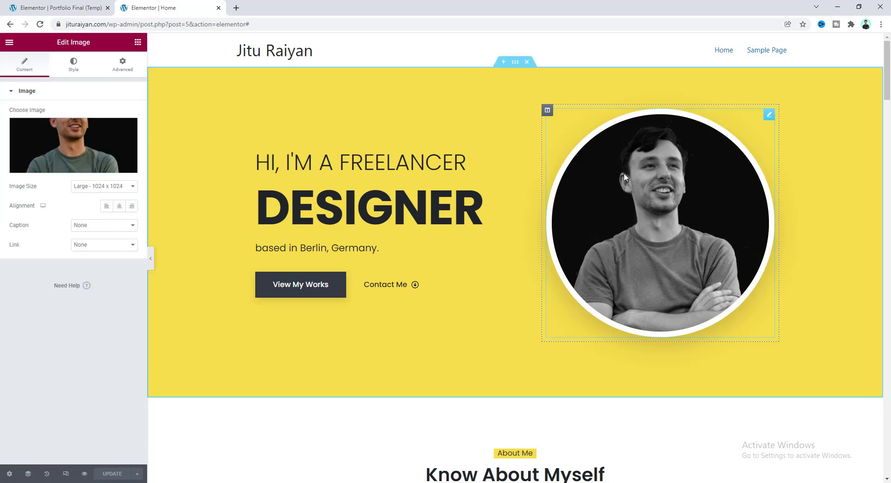
pyautogui.click(83, 140)
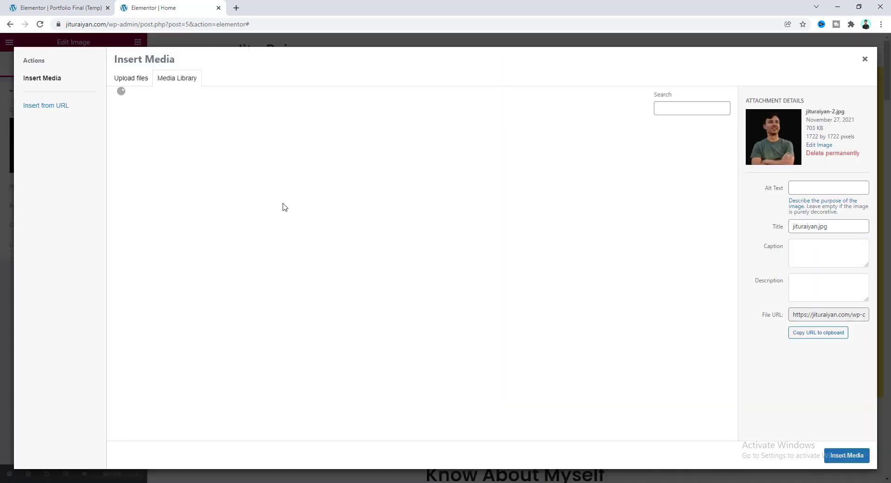
pyautogui.click(74, 482)
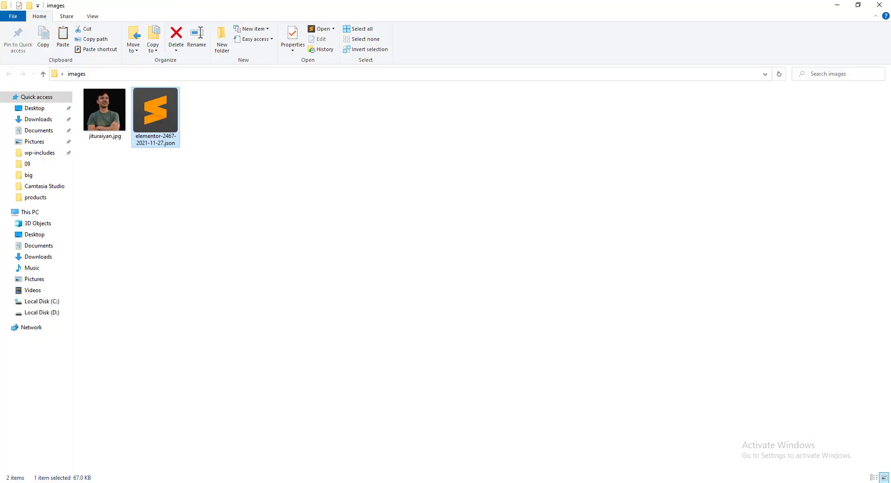
pyautogui.hotkey('alt', 'Tab')
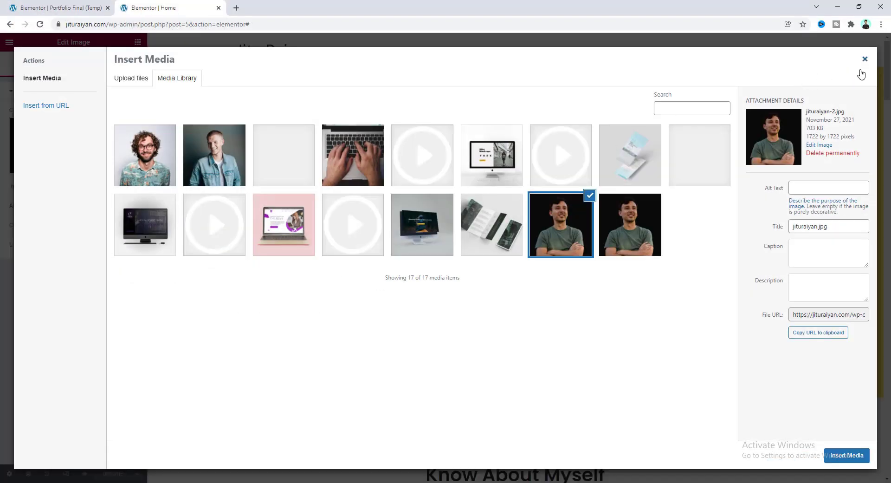
pyautogui.click(864, 65)
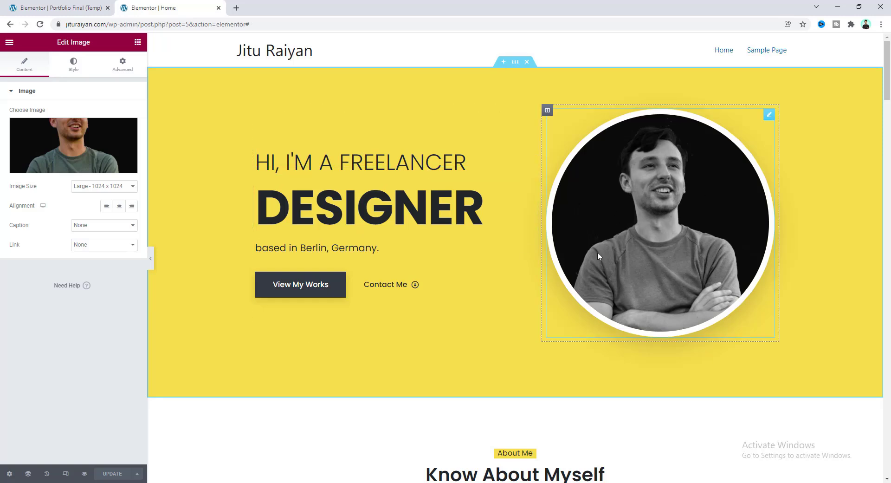
pyautogui.click(301, 249)
pyautogui.moveTo(300, 248); pyautogui.dragTo(378, 244)
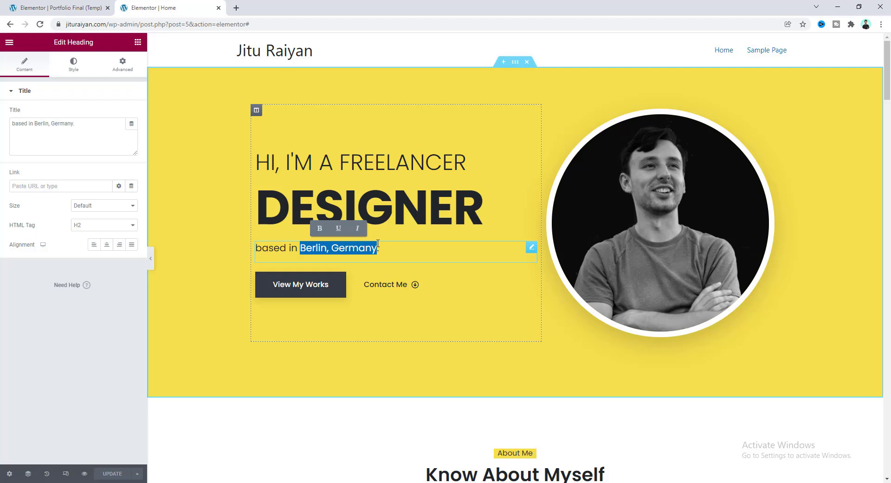
# Change the hero location to 'Los Angeles, USA', keeping the View My Works label unchanged.
pyautogui.write('Los Angeles, USA')
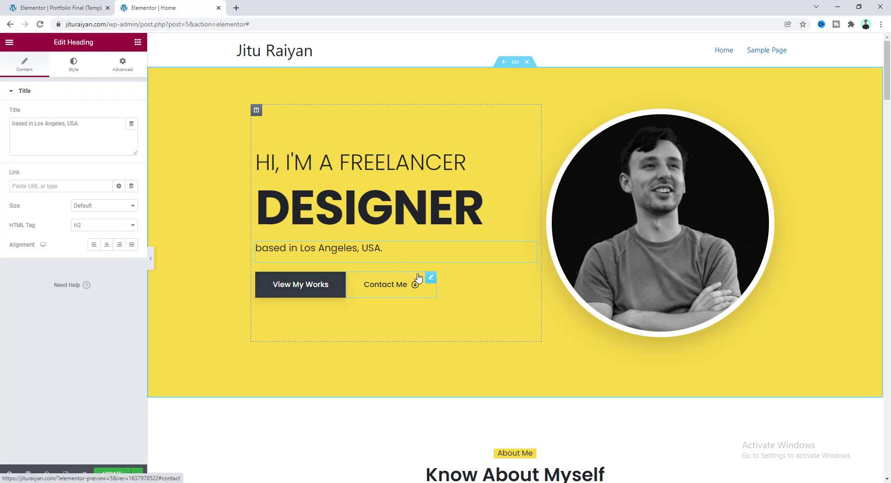
pyautogui.click(341, 278)
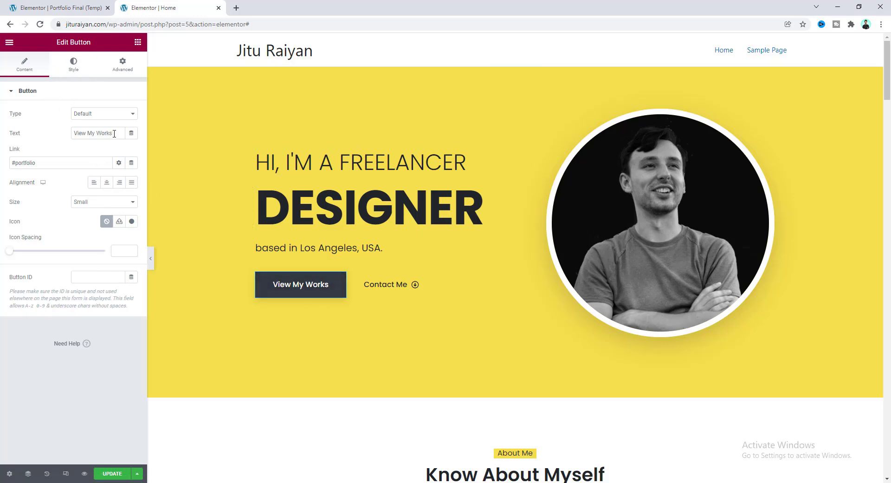
pyautogui.moveTo(113, 135); pyautogui.dragTo(92, 134)
pyautogui.write('fgnhngfdfn')
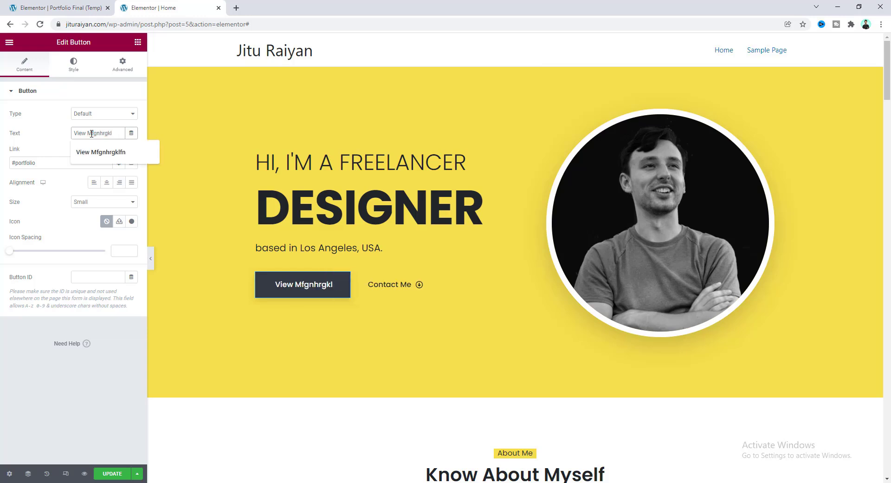
pyautogui.hotkey('ctrl', 'z')
pyautogui.hotkey('ctrl', 'z')
pyautogui.hotkey('ctrl', 'z')
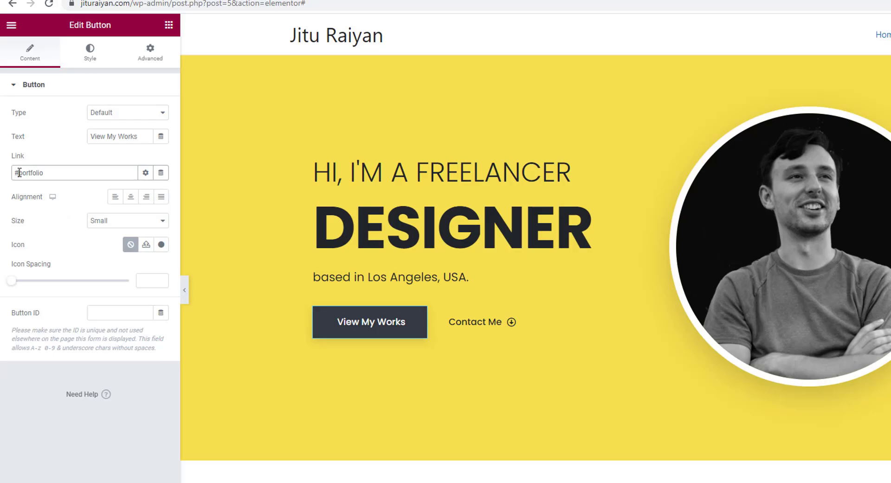
# Check that View My Works links to #portfolio and jumps to the Portfolio section.
pyautogui.moveTo(25, 190); pyautogui.dragTo(86, 189)
pyautogui.click(57, 190)
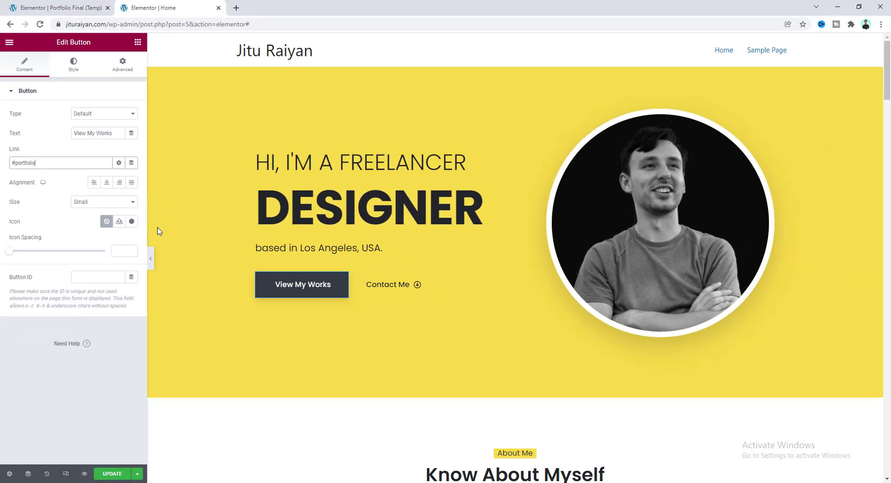
pyautogui.click(297, 286)
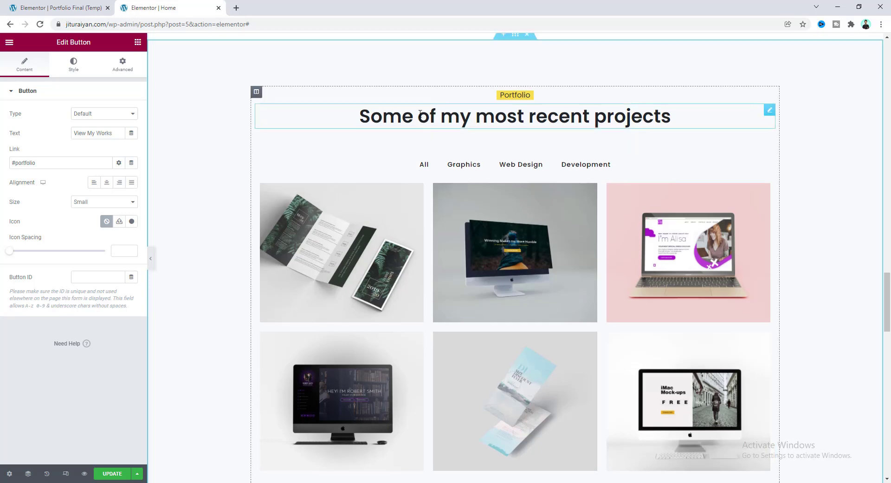
pyautogui.scroll(2, 400, 98)
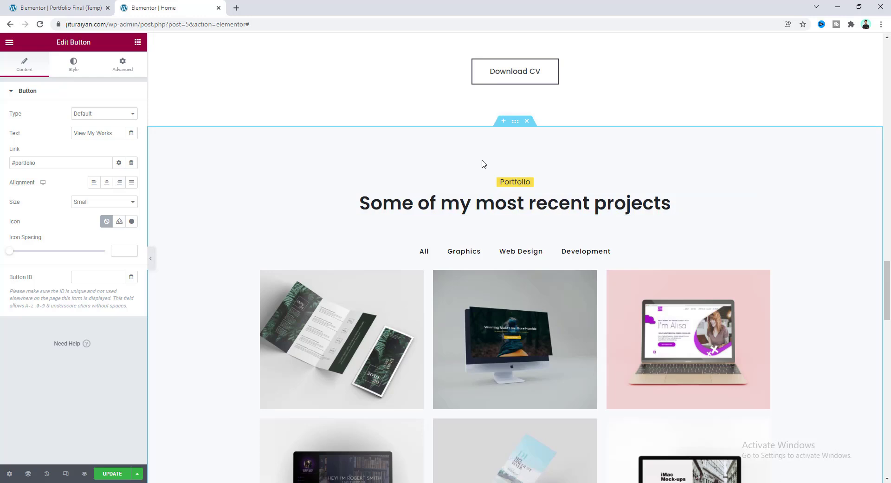
# Confirm the Portfolio section's CSS ID 'portfolio' matches View My Works' #portfolio link.
pyautogui.click(515, 122)
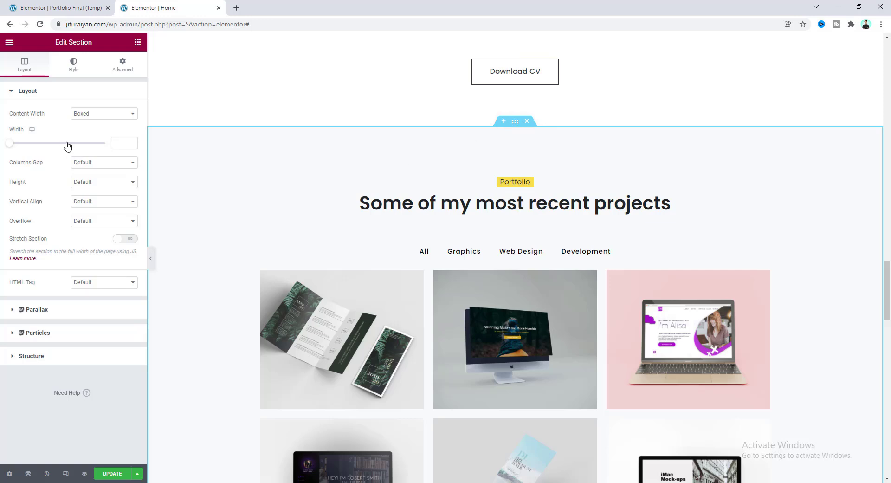
pyautogui.click(122, 69)
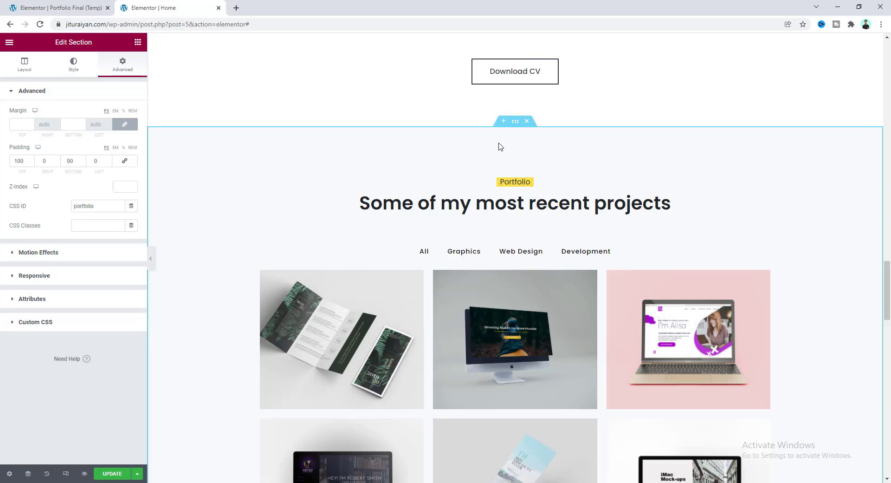
pyautogui.doubleClick(97, 206)
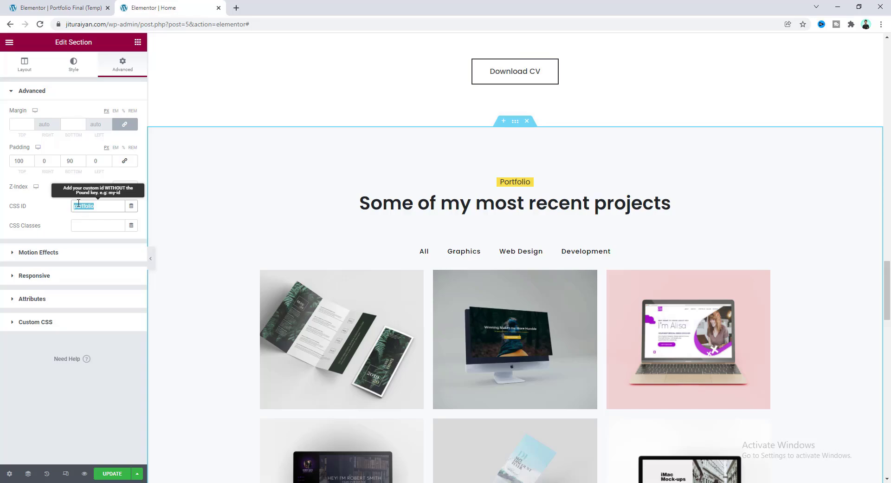
pyautogui.scroll(15, 263, 215)
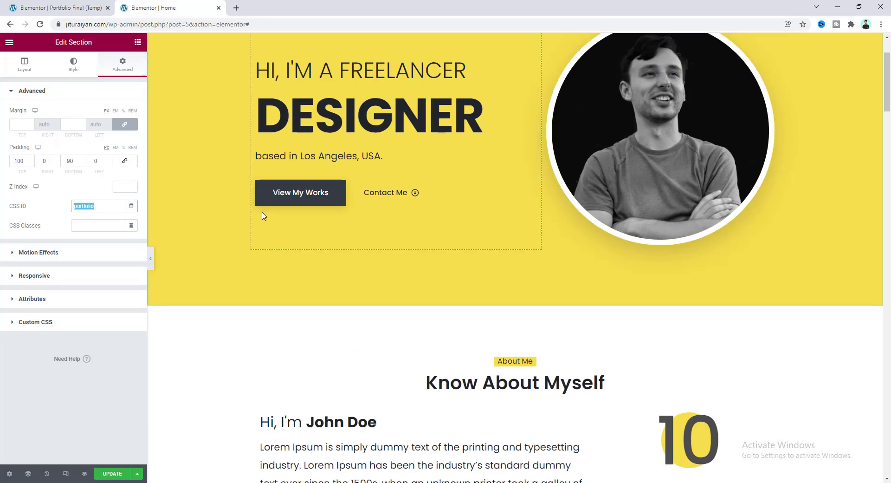
pyautogui.click(307, 197)
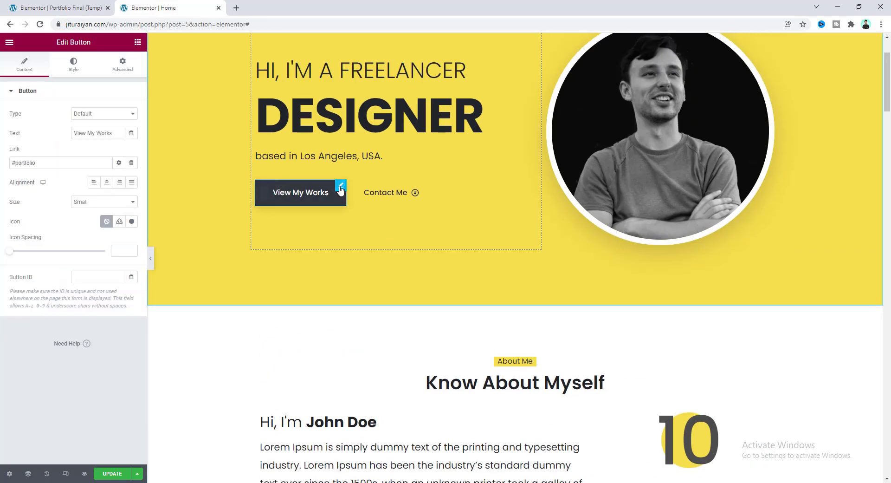
pyautogui.click(15, 163)
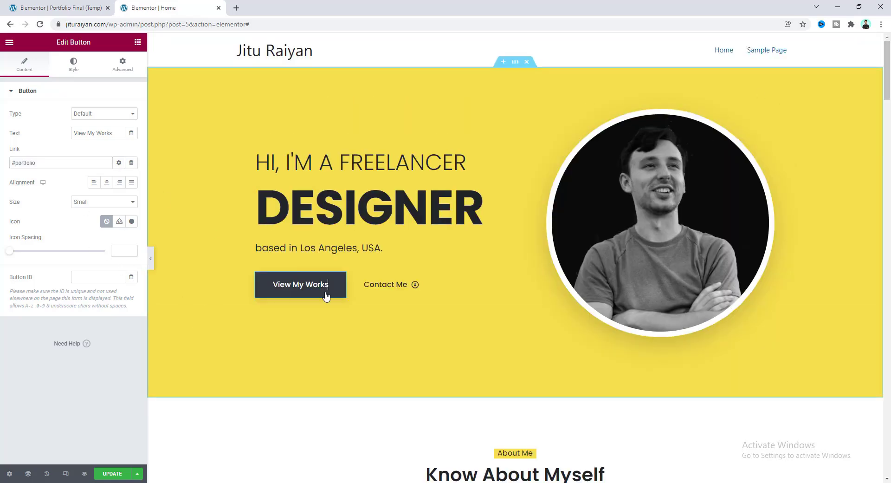
# Test View My Works jumping to Portfolio and Contact Me jumping to the #contact section.
pyautogui.click(302, 292)
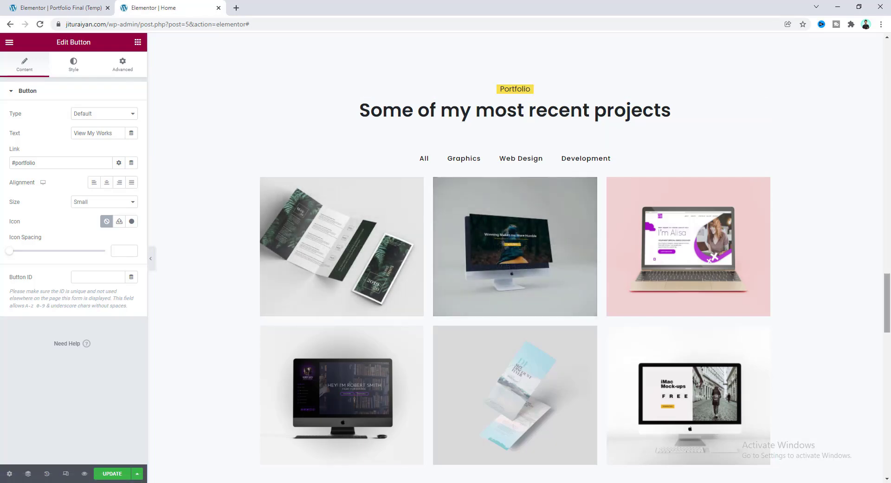
pyautogui.moveTo(887, 302); pyautogui.dragTo(887, 70)
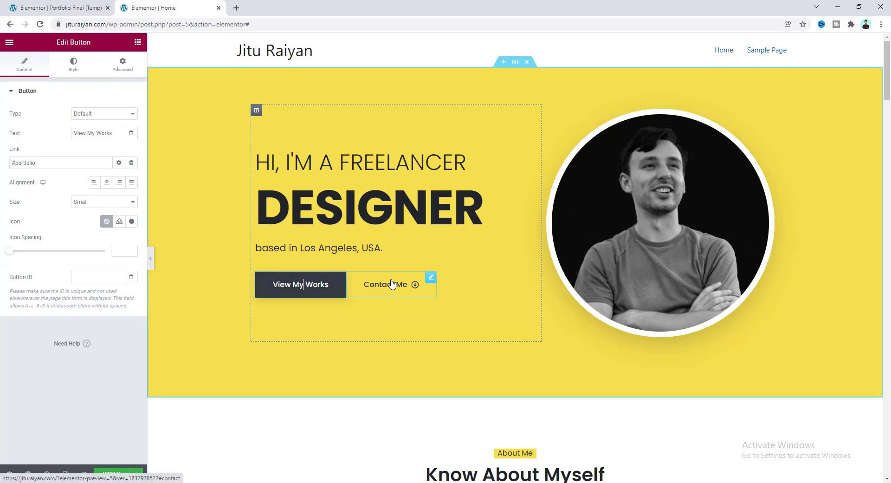
pyautogui.click(373, 290)
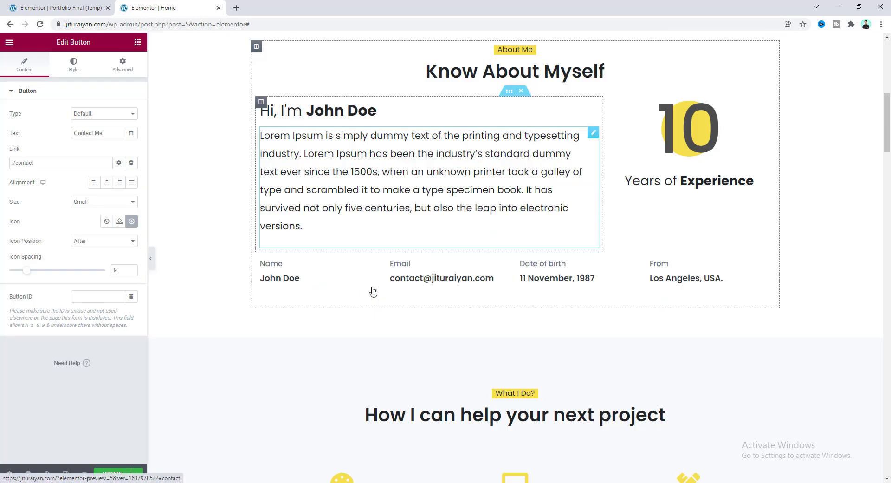
pyautogui.scroll(3, 455, 239)
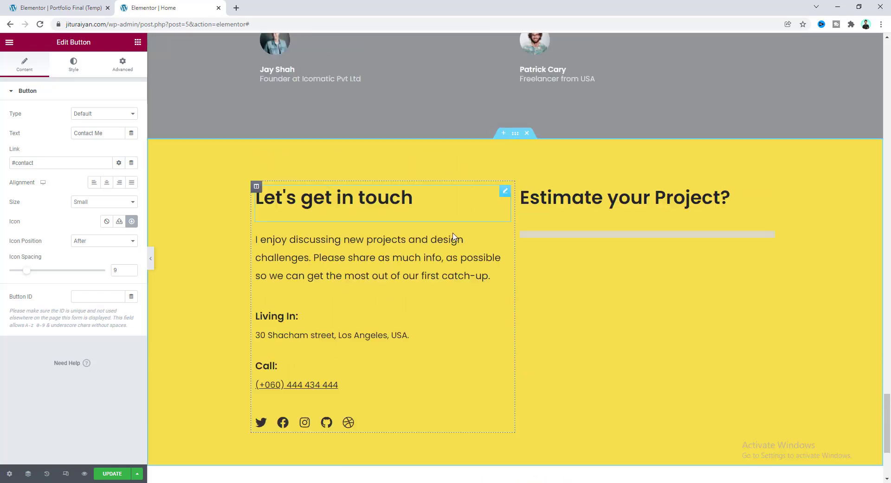
pyautogui.scroll(-1, 455, 222)
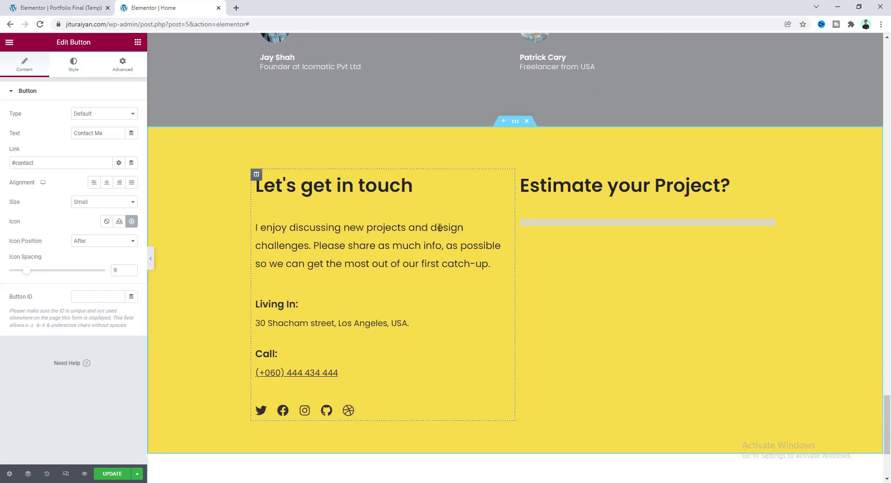
pyautogui.scroll(2, 888, 418)
pyautogui.moveTo(888, 418); pyautogui.dragTo(888, 137)
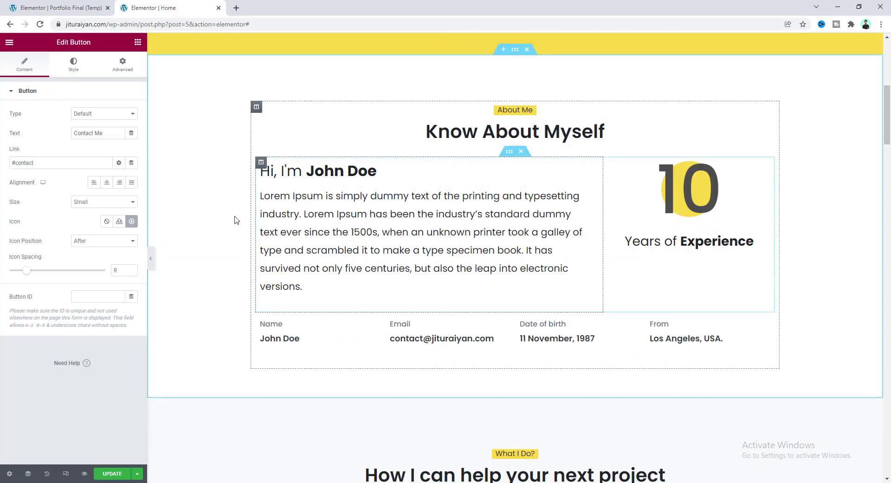
# Retitle the Know About Myself heading to 'Know Me More'.
pyautogui.click(527, 130)
pyautogui.moveTo(98, 129); pyautogui.dragTo(3, 129)
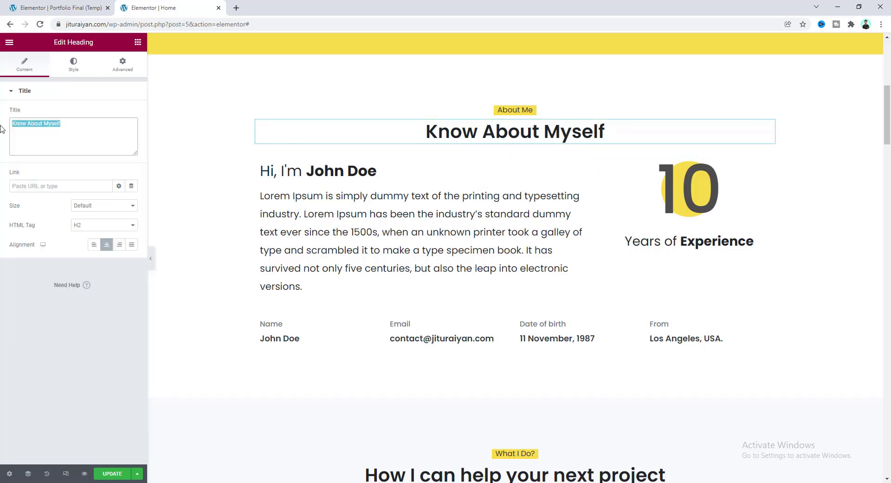
pyautogui.write('Know')
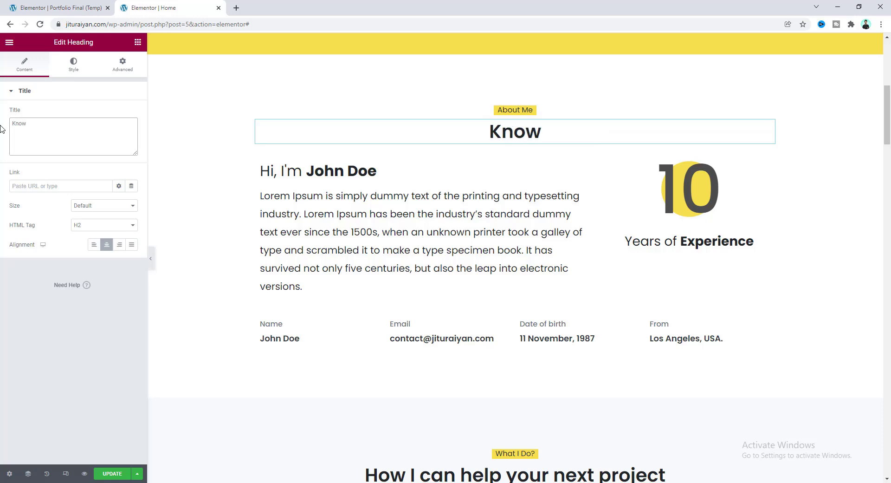
pyautogui.write(' Me More')
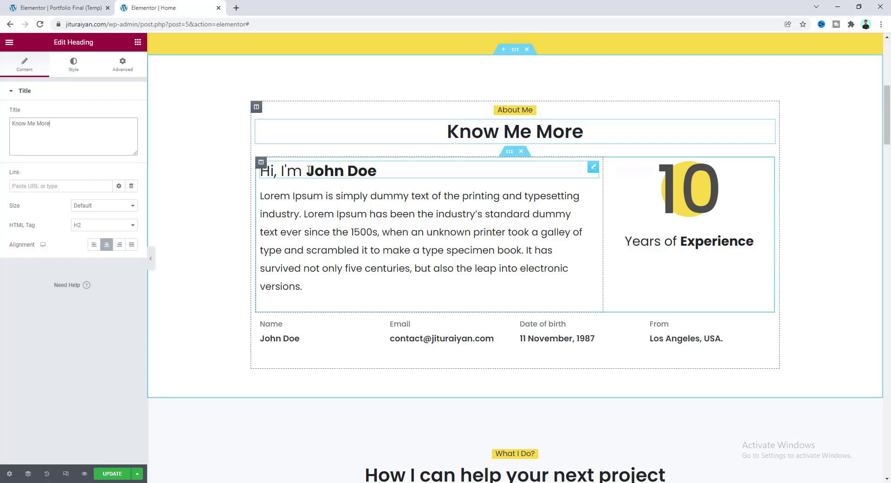
# Replace the placeholder name in the Hi, I'm greeting with the site owner's name.
pyautogui.moveTo(308, 169); pyautogui.dragTo(380, 171)
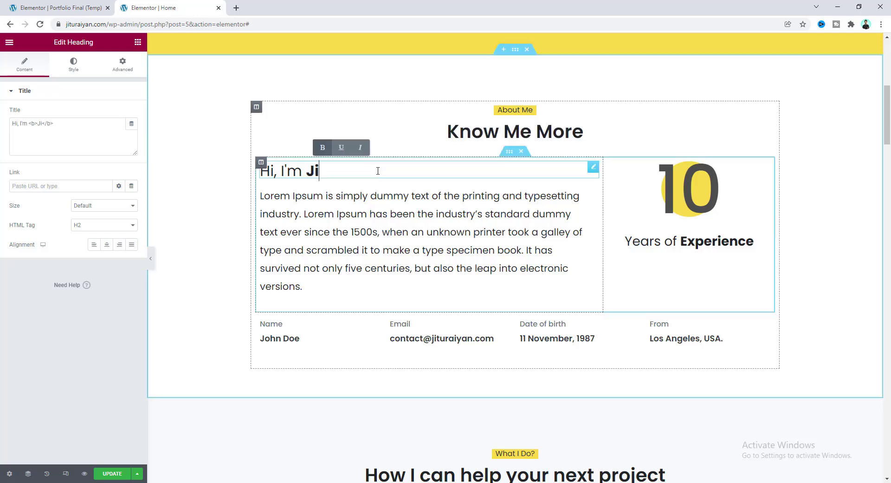
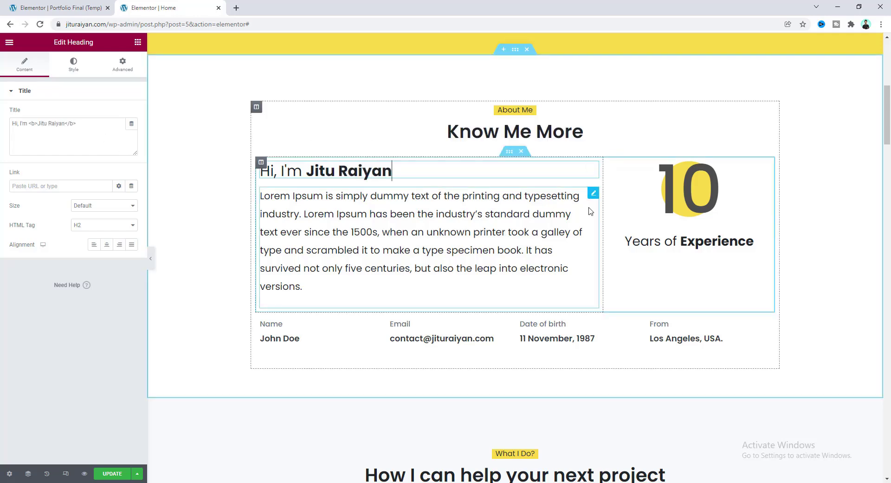
pyautogui.click(594, 193)
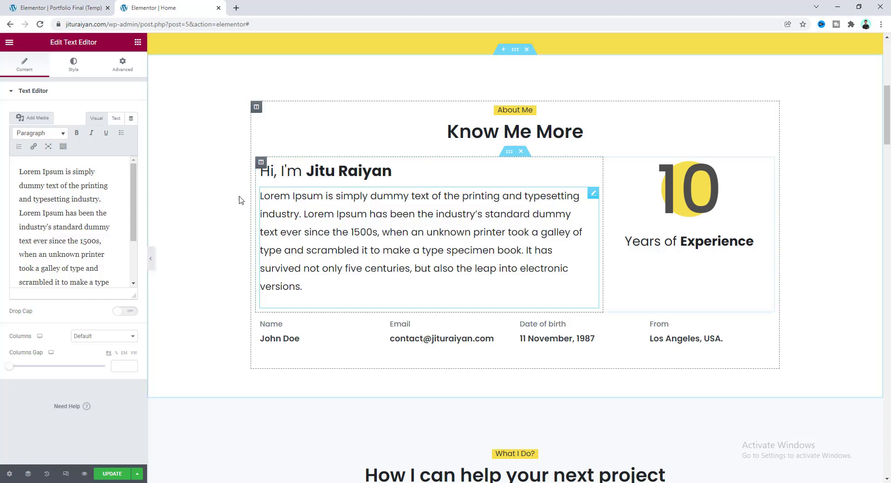
# Replace the Lorem Ipsum paragraph with the pasted designer-and-developer bio.
pyautogui.hotkey('ctrl', 'a')
pyautogui.press('Delete')
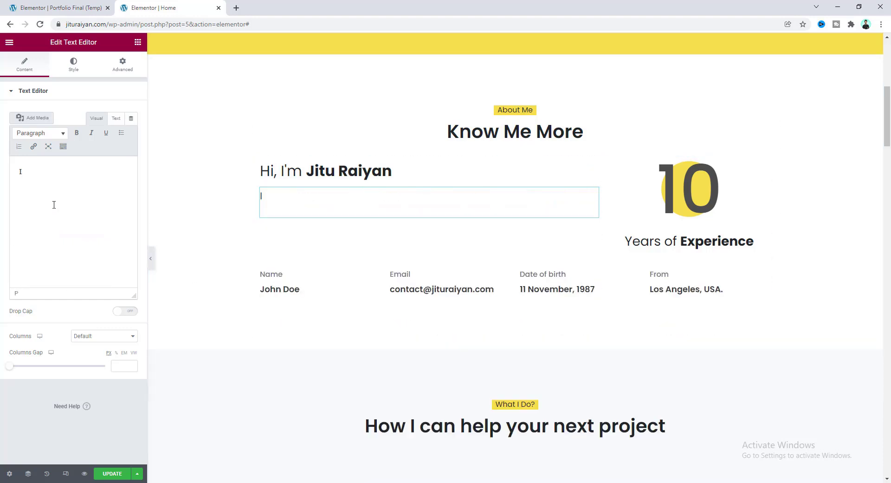
pyautogui.write("I'm a designer & developer with a passion for web design. I enjoy developing simple, clean and slick websites that provide real value to the end user. Thousands of clients have procured exceptional results while working with me. Delivering work within time and budget which meets client’s requirements is our moto.")
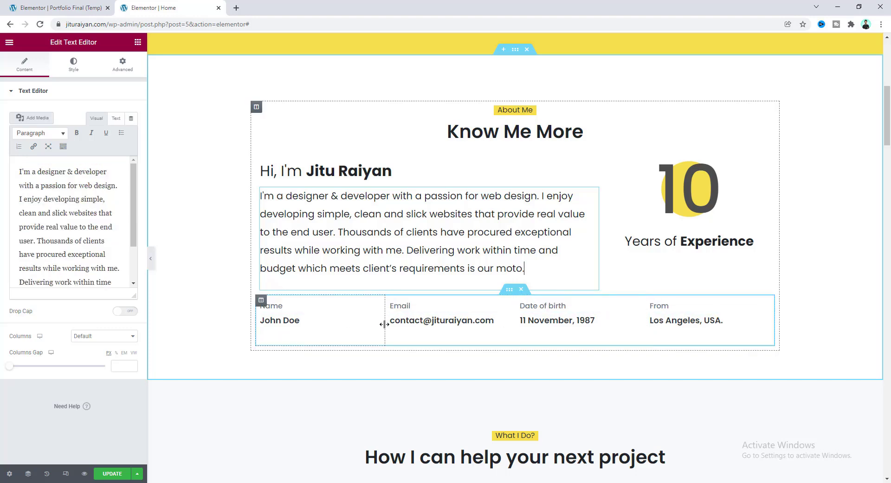
# Put the site owner's name in place of John Doe under Name.
pyautogui.click(284, 321)
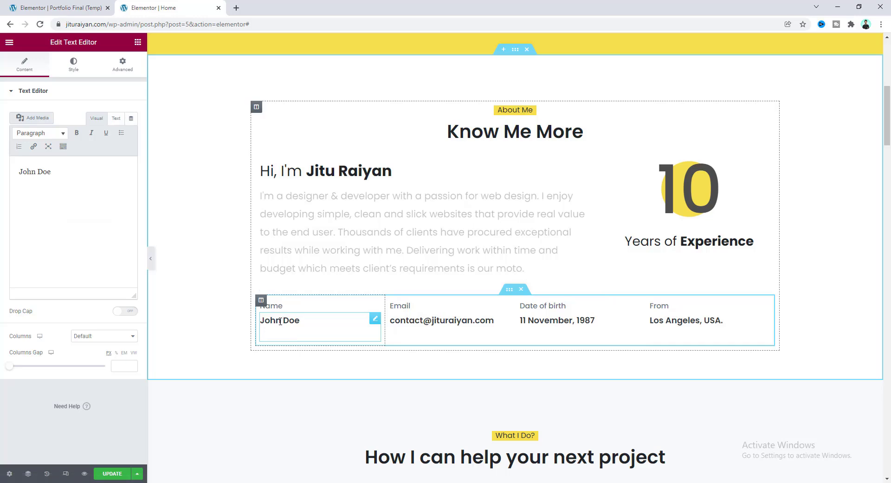
pyautogui.hotkey('ctrl', 'a')
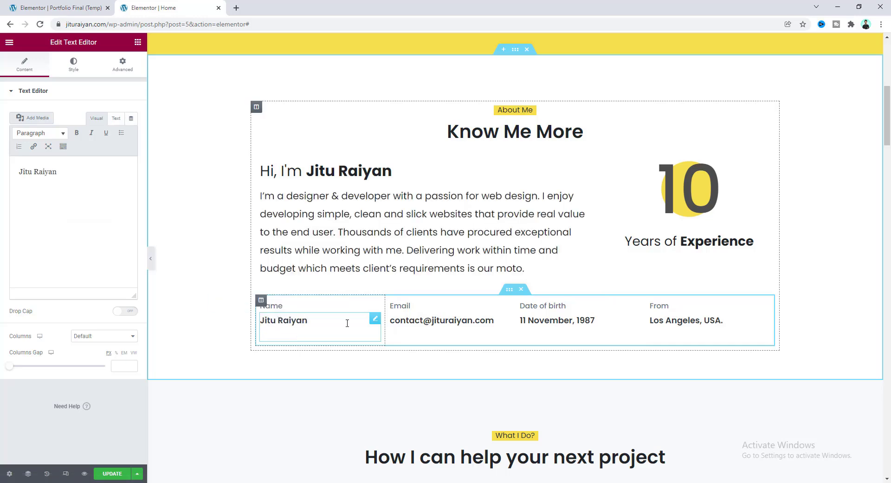
# Change the years-of-experience counter from 10 to 22.
pyautogui.click(681, 187)
pyautogui.doubleClick(681, 188)
pyautogui.write('2')
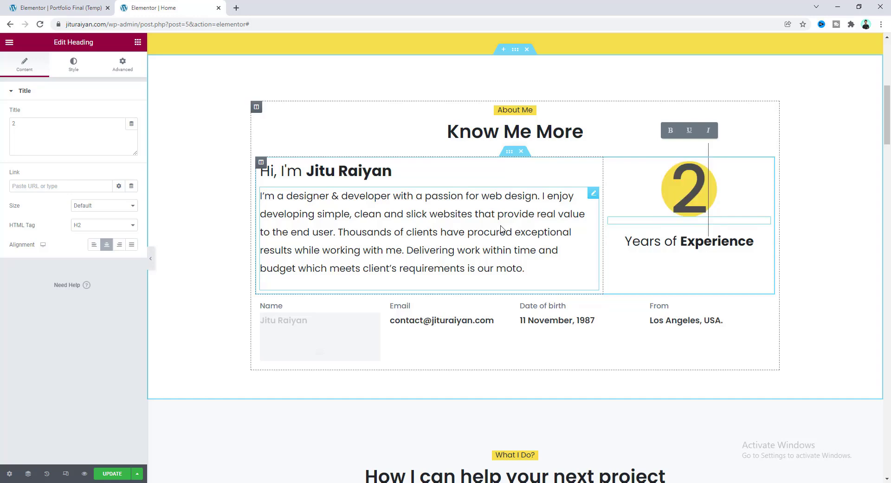
pyautogui.write('2')
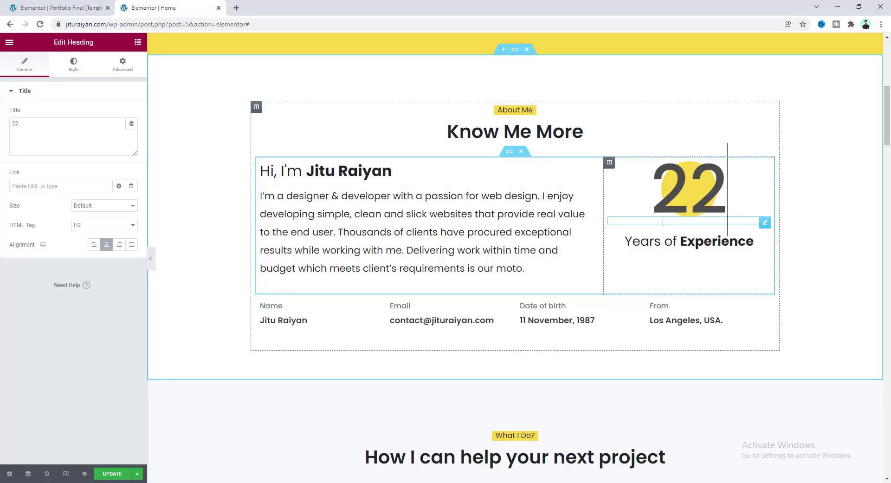
# Rename the first service box's title to 'Grraphics Design'.
pyautogui.scroll(-7, 581, 290)
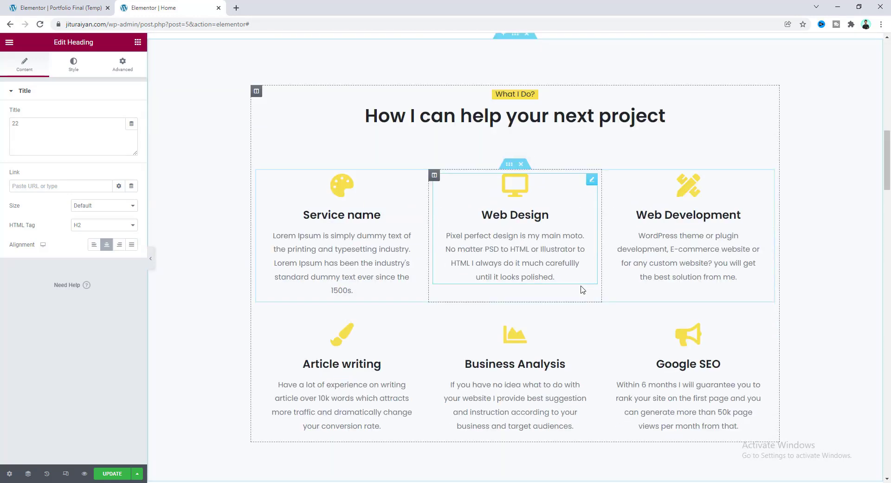
pyautogui.scroll(-1, 583, 289)
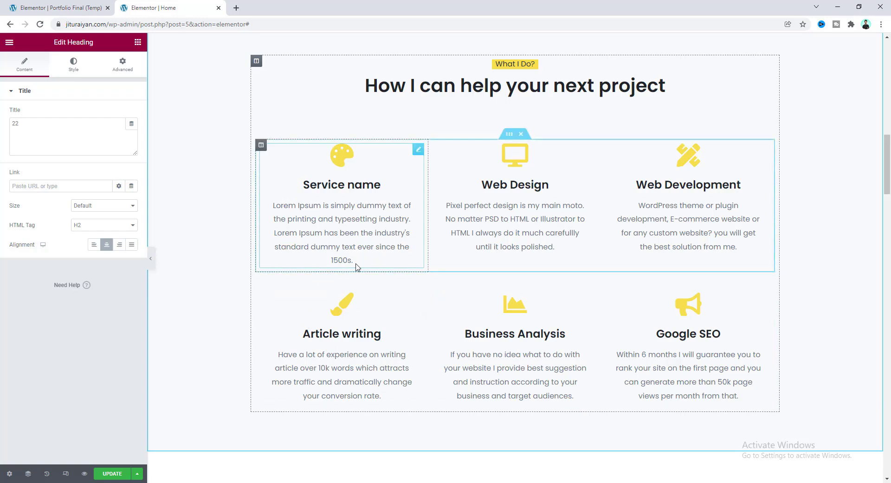
pyautogui.scroll(1, 358, 321)
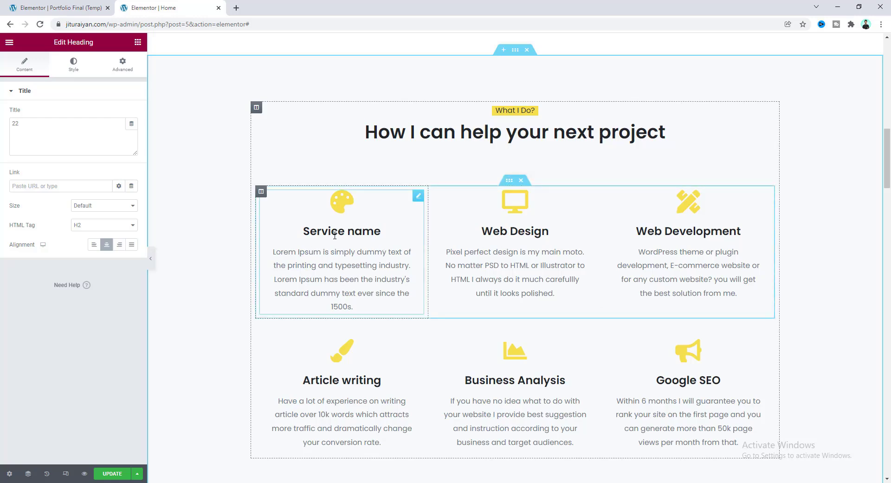
pyautogui.click(417, 196)
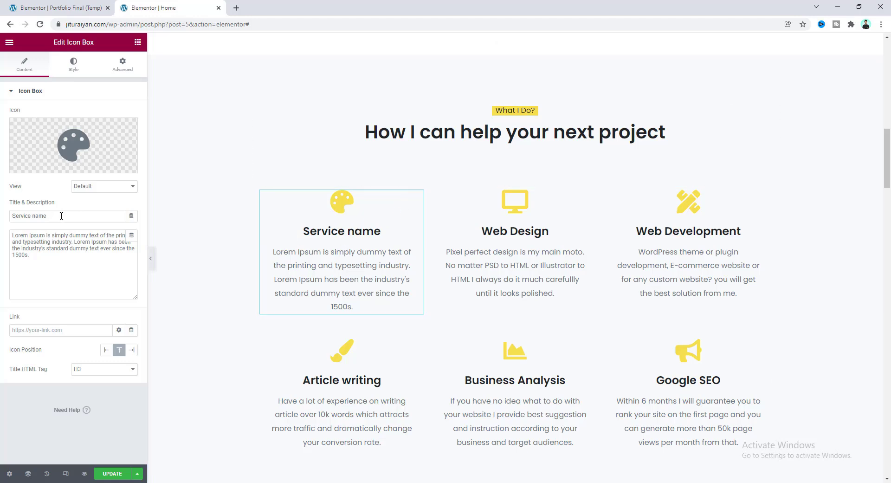
pyautogui.moveTo(61, 216); pyautogui.dragTo(4, 221)
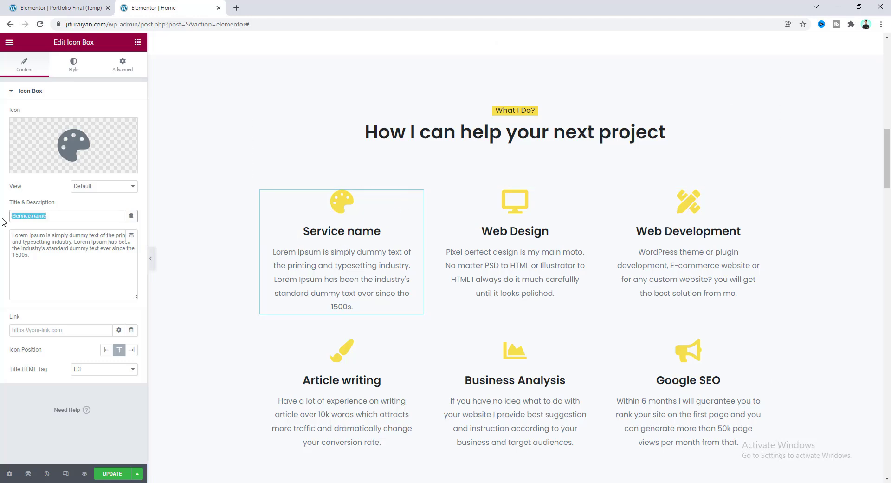
pyautogui.write('Grraphics Design')
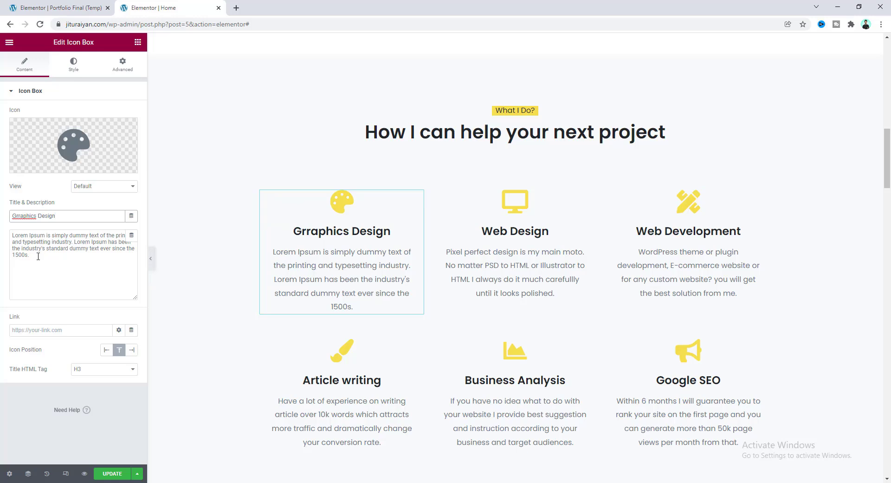
# Paste the logo, UI/UX and interface design description into that service box.
pyautogui.moveTo(39, 255); pyautogui.dragTo(6, 238)
pyautogui.press('BackSpace')
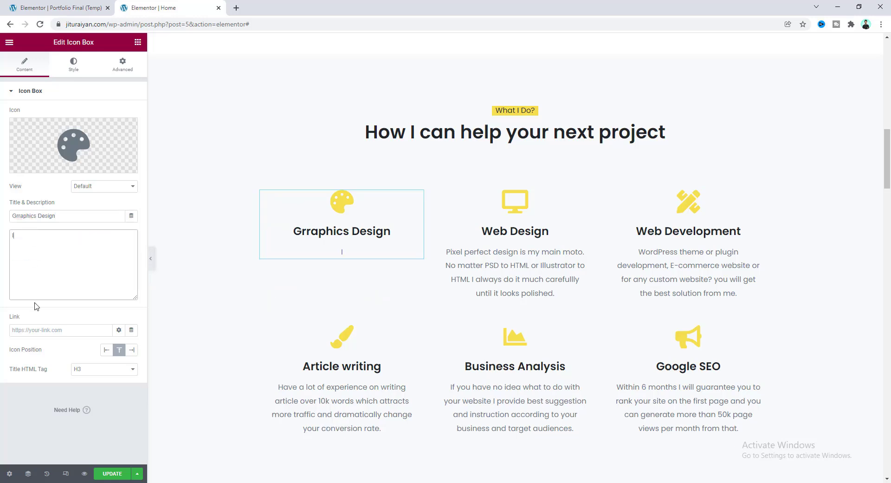
pyautogui.write('I do almost all kind of graphics related work. Logo design, UI/UX design, trendy interface design. Also comfortable with Photoshop. XD and Figma.')
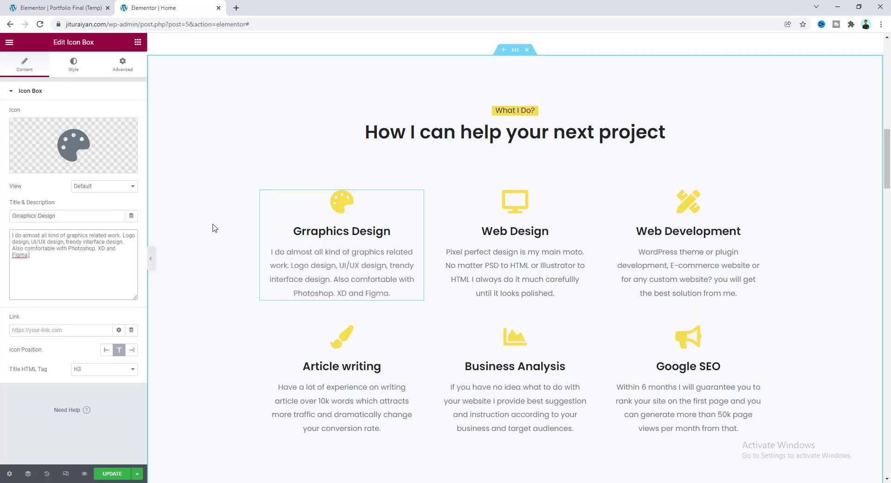
pyautogui.scroll(-5, 369, 296)
pyautogui.scroll(-5, 369, 296)
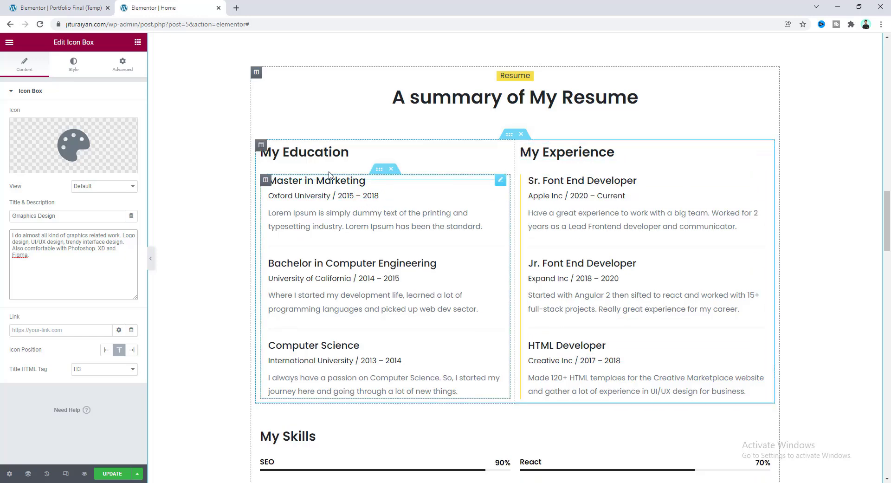
# Change the first education heading to 'Master in Computer Science'.
pyautogui.click(298, 183)
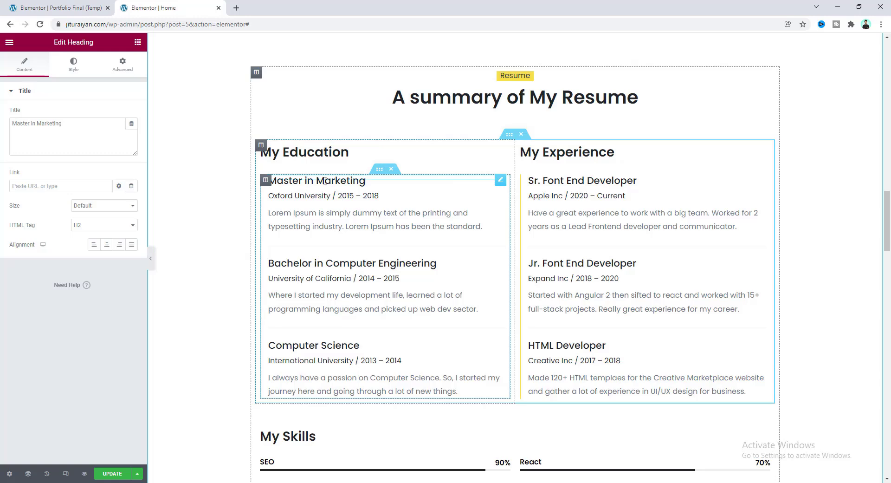
pyautogui.doubleClick(48, 124)
pyautogui.write('Compute')
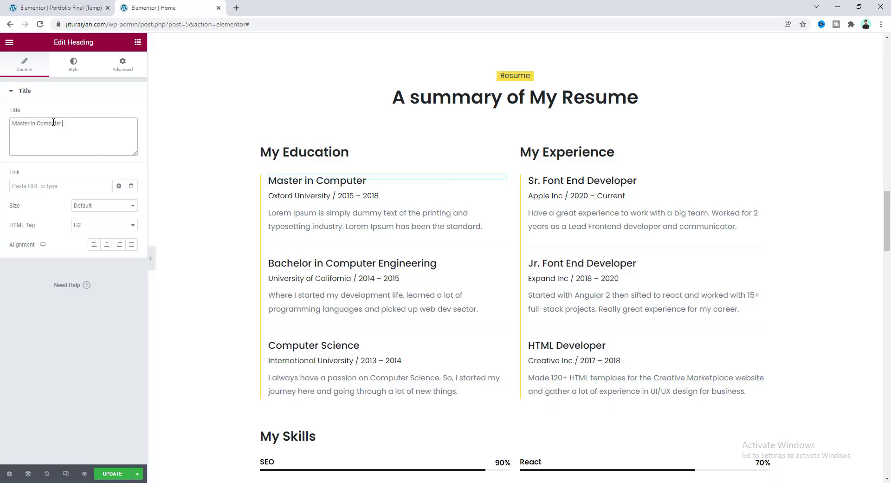
pyautogui.write('r Science')
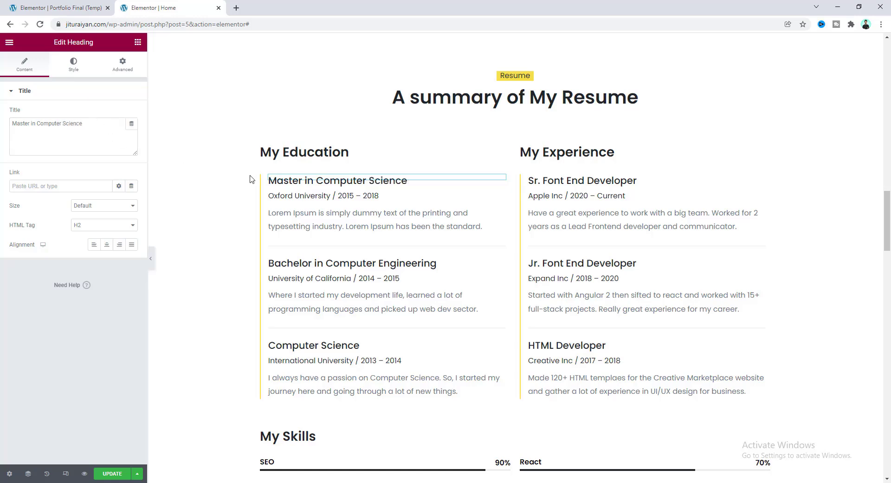
# Replace Oxford with 'Havard' in the university and dates line.
pyautogui.click(299, 195)
pyautogui.moveTo(40, 171); pyautogui.dragTo(6, 177)
pyautogui.write('Havar')
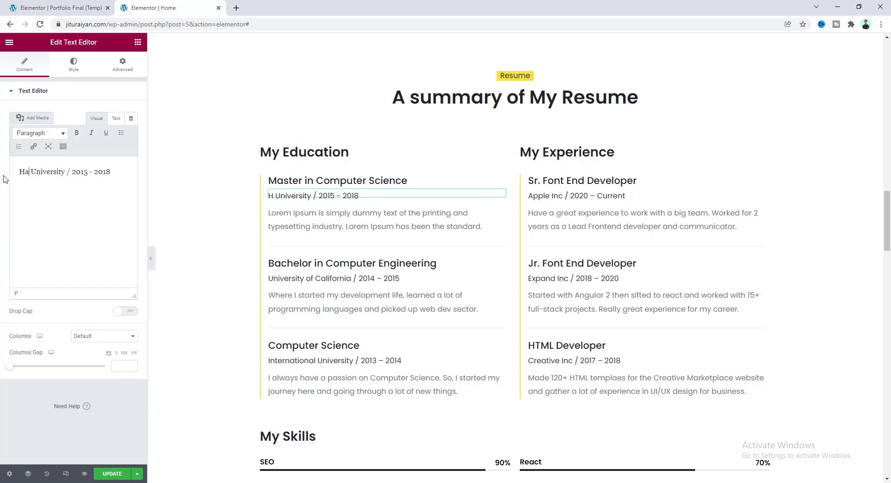
pyautogui.write('d')
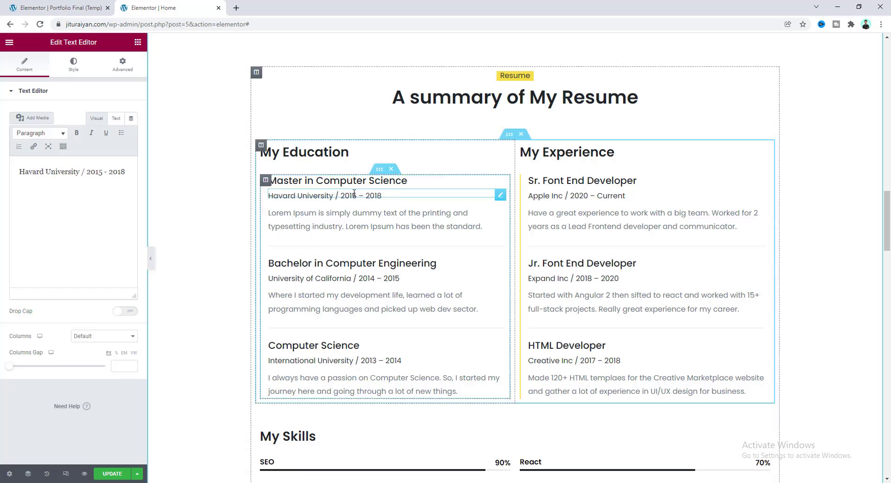
# Replace the degree's placeholder description with a large-scale-projects blurb and save the page.
pyautogui.click(467, 224)
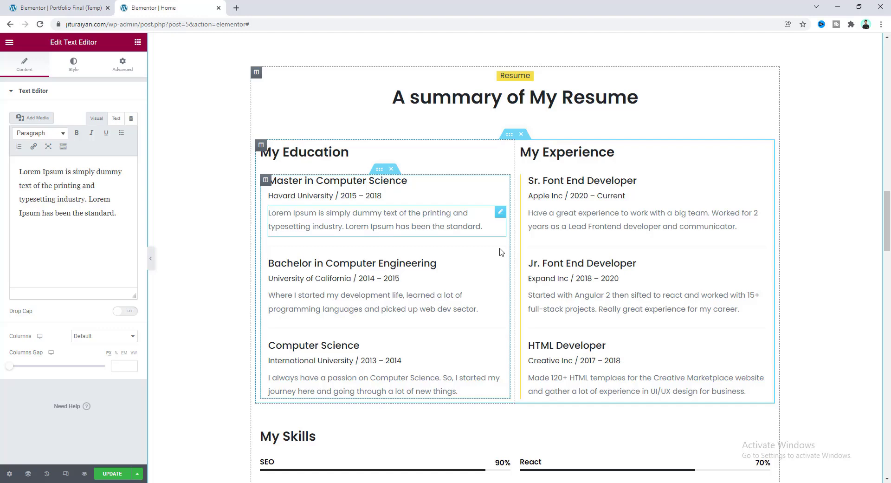
pyautogui.moveTo(117, 213); pyautogui.dragTo(35, 185)
pyautogui.moveTo(35, 186); pyautogui.dragTo(10, 151)
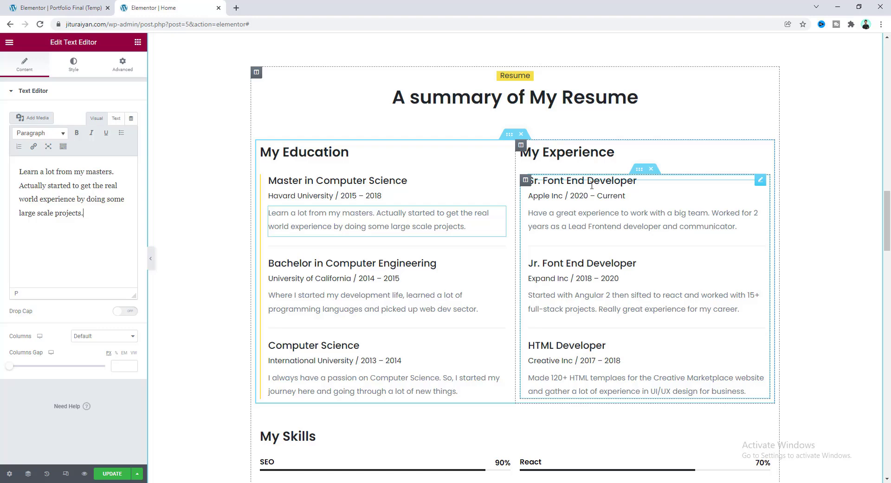
pyautogui.scroll(-1, 445, 331)
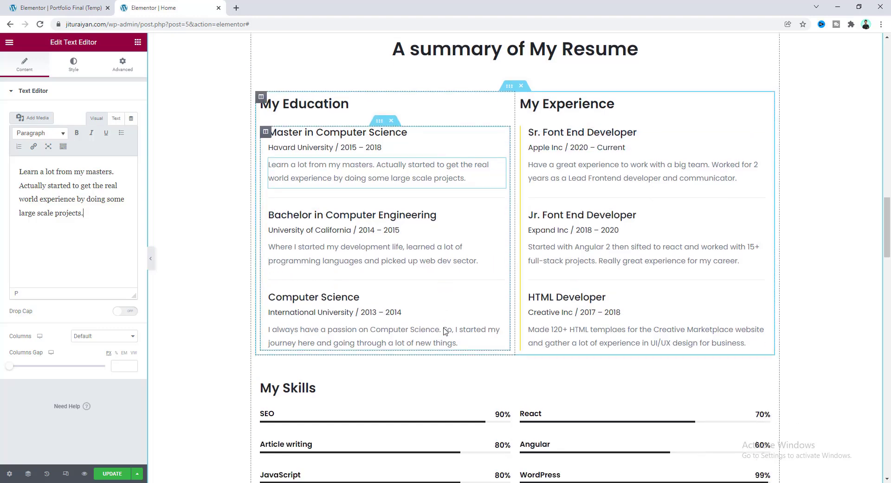
pyautogui.scroll(-3, 445, 331)
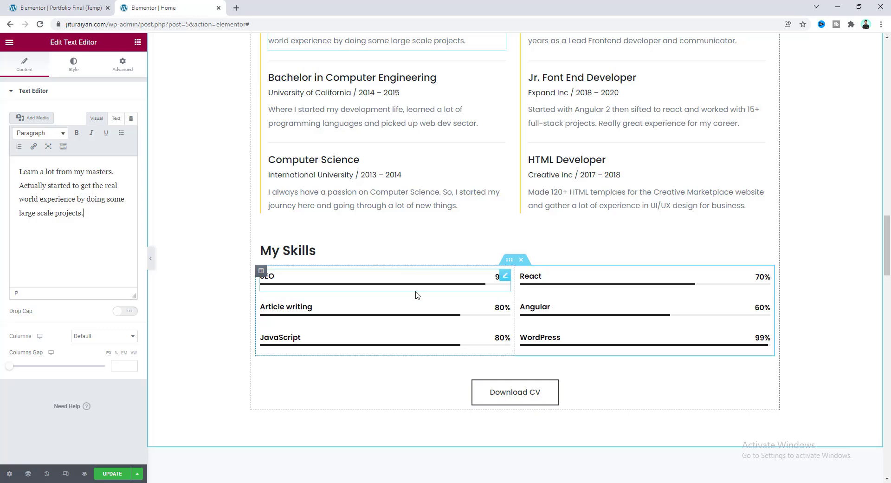
pyautogui.click(113, 474)
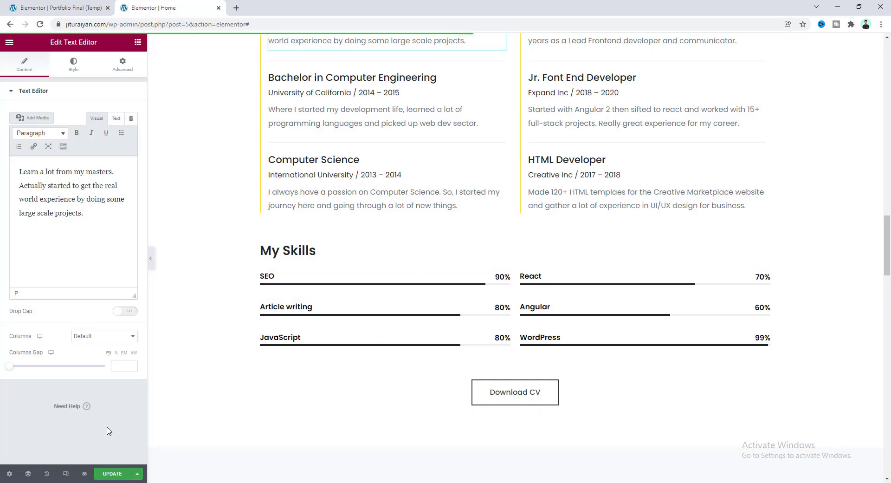
# Open the live page preview and scroll down to the My Skills bars.
pyautogui.click(84, 473)
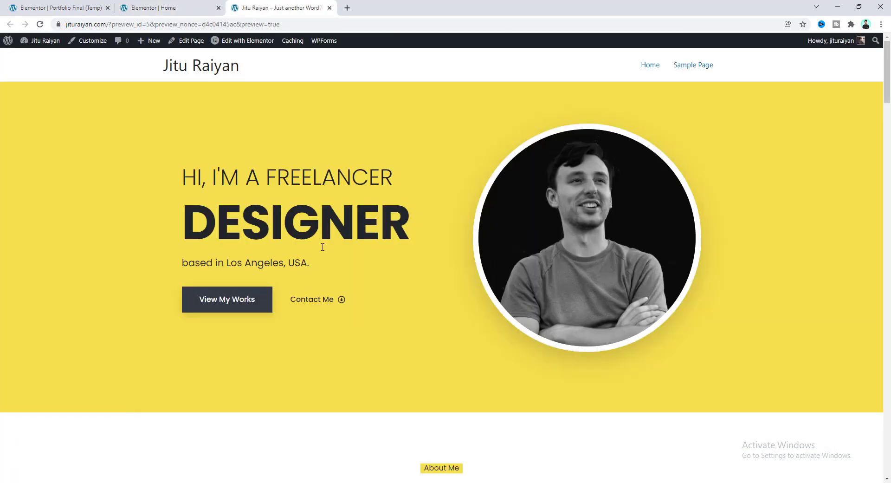
pyautogui.scroll(-16, 323, 248)
pyautogui.scroll(-15, 322, 247)
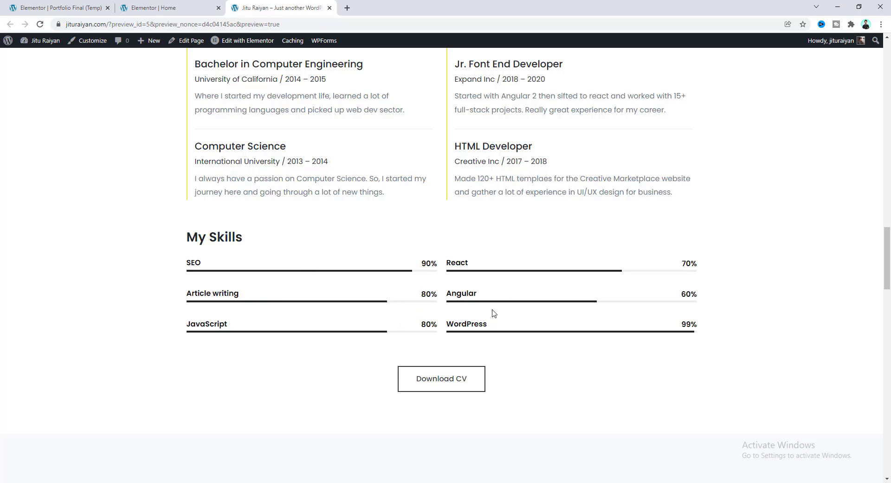
# Back in the editor, rename the SEO skill bar to HTML & CSS at 95%.
pyautogui.click(164, 5)
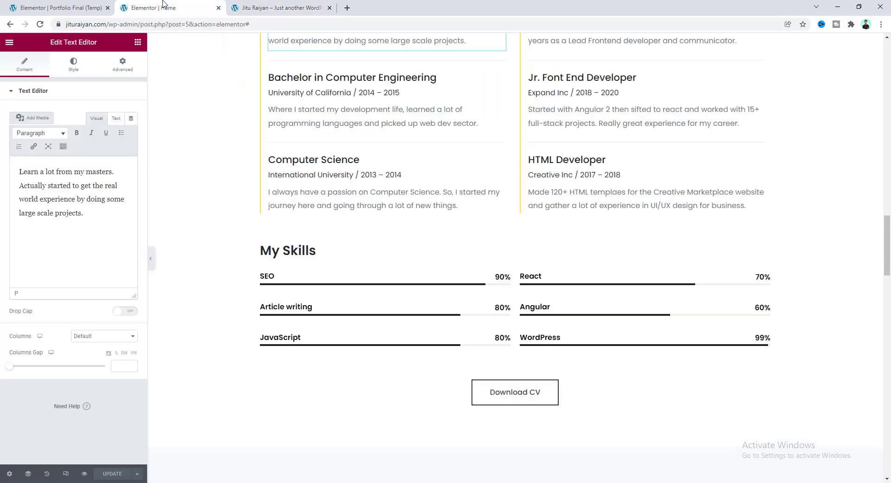
pyautogui.hotkey('ctrl', 'Tab')
pyautogui.hotkey('ctrl', 'shift', 'Tab')
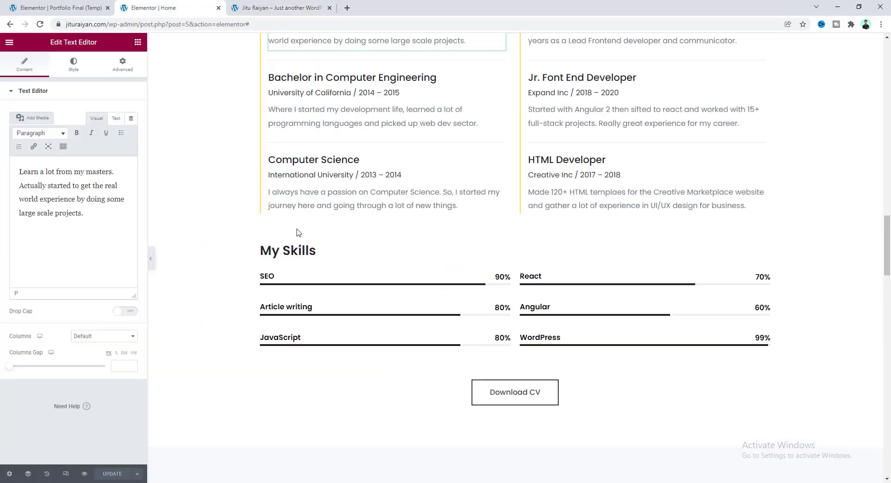
pyautogui.click(317, 284)
pyautogui.doubleClick(75, 141)
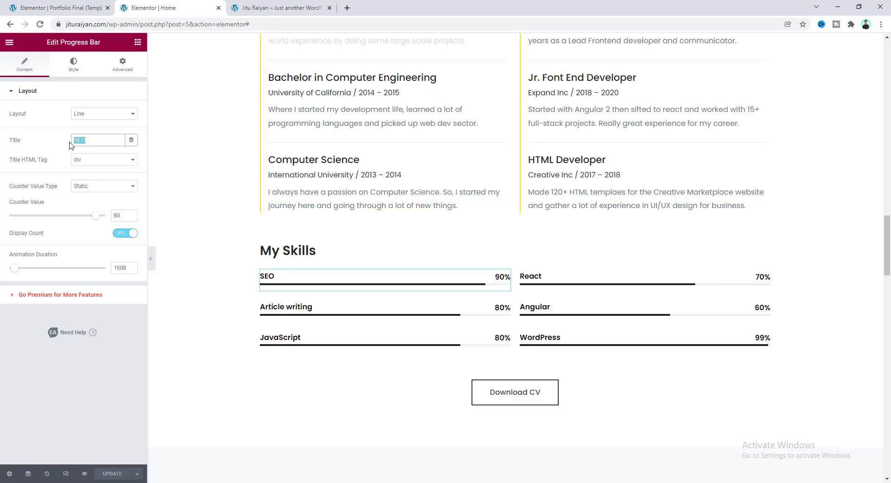
pyautogui.write('HTML & CSS')
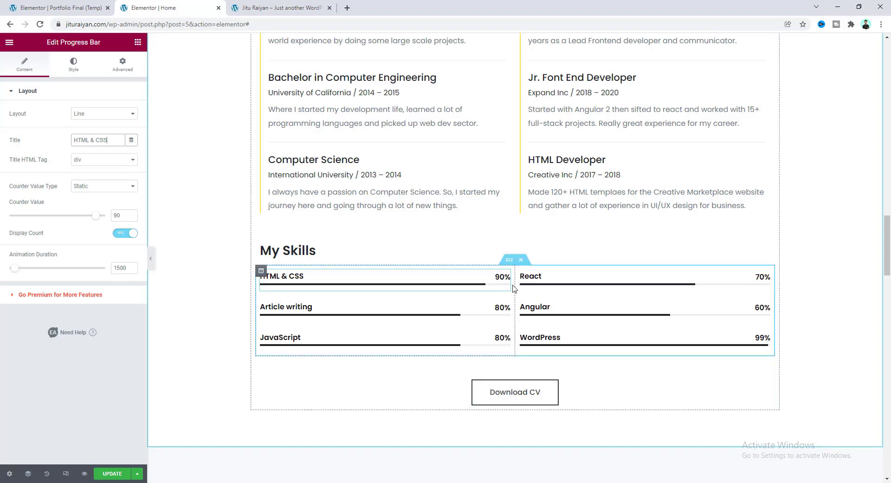
pyautogui.doubleClick(116, 215)
pyautogui.write('95')
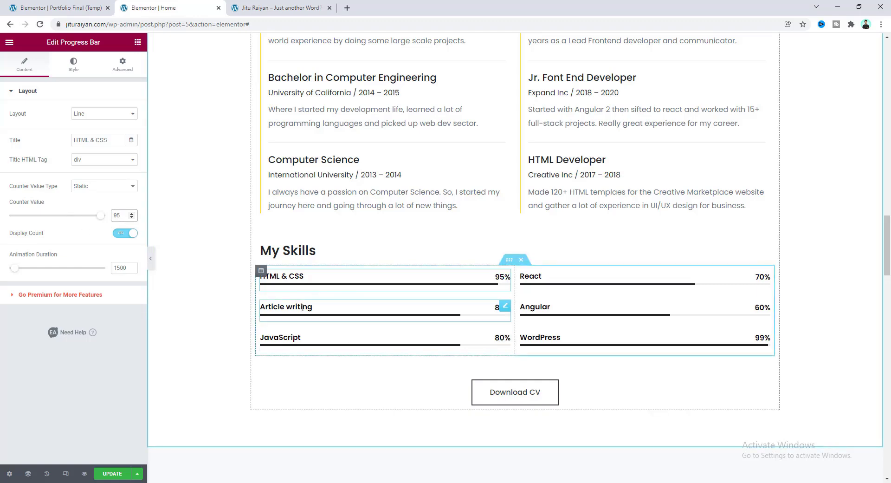
# Rename the Article writing skill bar to Web design and change 80% to 90%.
pyautogui.click(338, 318)
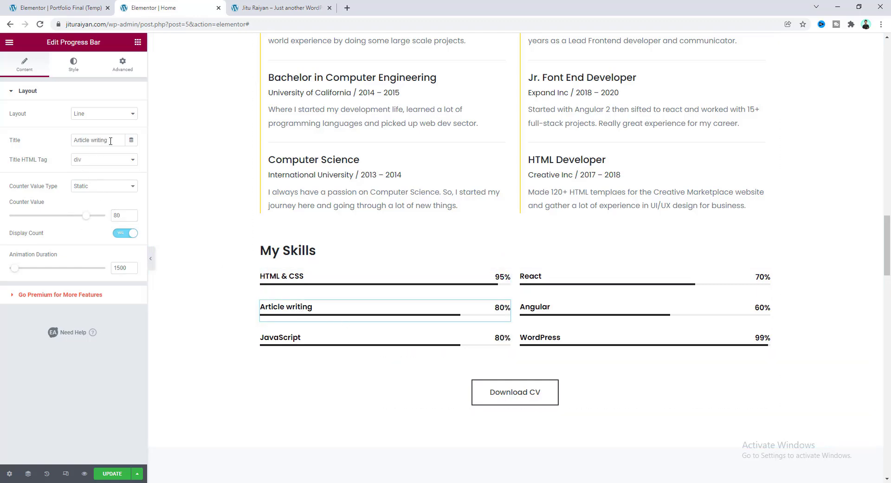
pyautogui.moveTo(111, 141); pyautogui.dragTo(51, 143)
pyautogui.write('W')
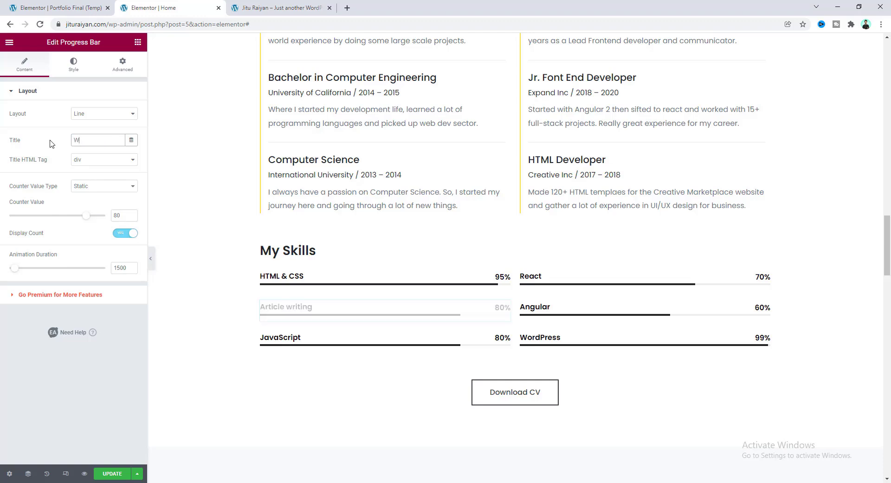
pyautogui.write('eb design')
pyautogui.moveTo(121, 215); pyautogui.dragTo(99, 220)
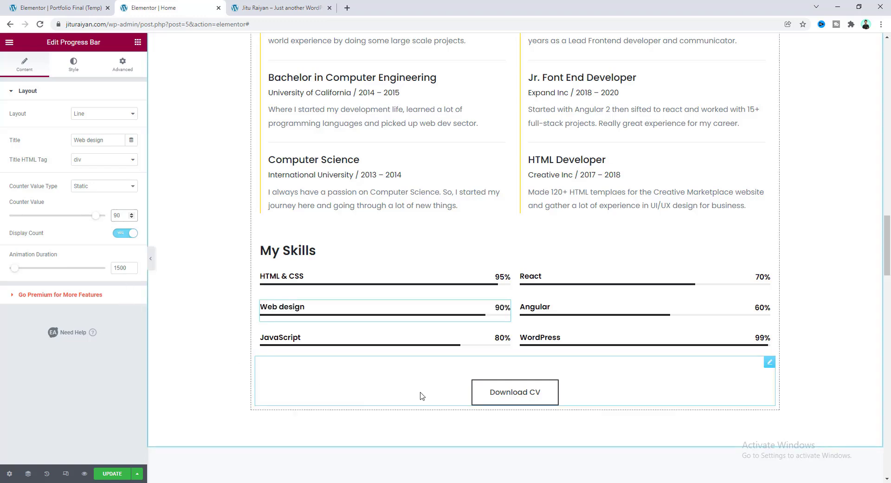
# Open the Download CV button's settings, whose link is still set to #.
pyautogui.click(492, 394)
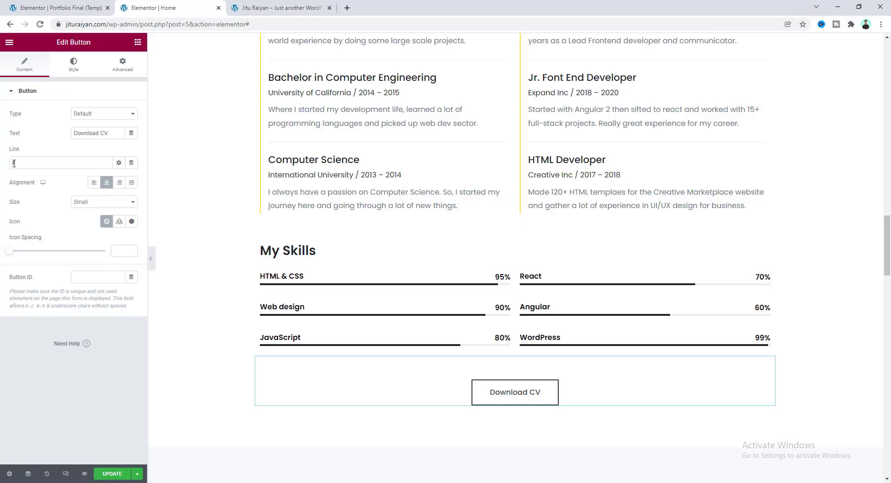
# From the dashboard's Media Library, upload Web Designer CV.docx from File Explorer.
pyautogui.click(284, 4)
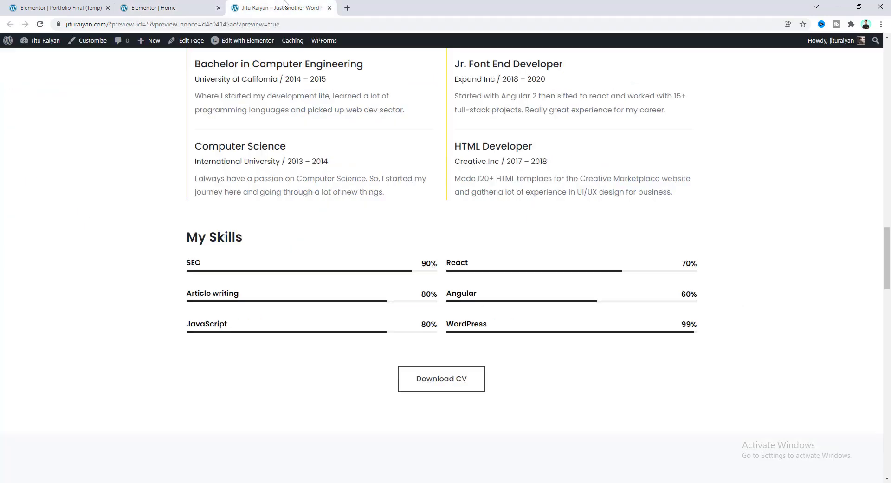
pyautogui.click(44, 42)
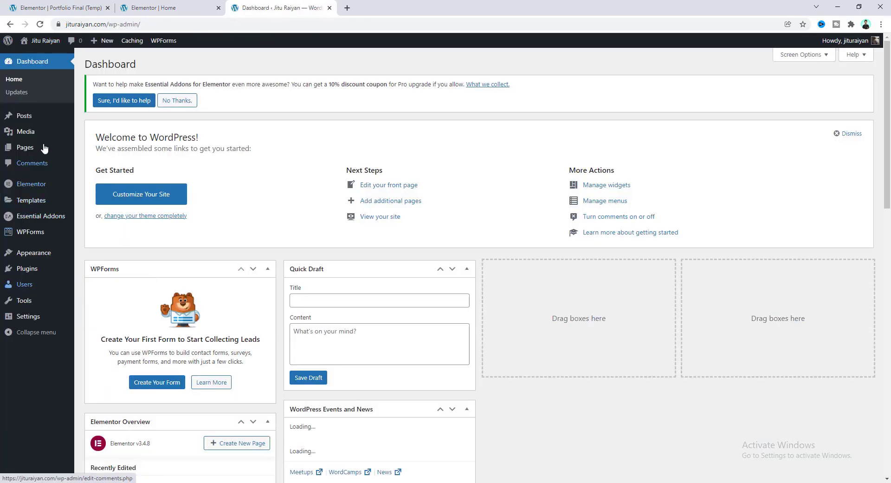
pyautogui.moveTo(45, 135)
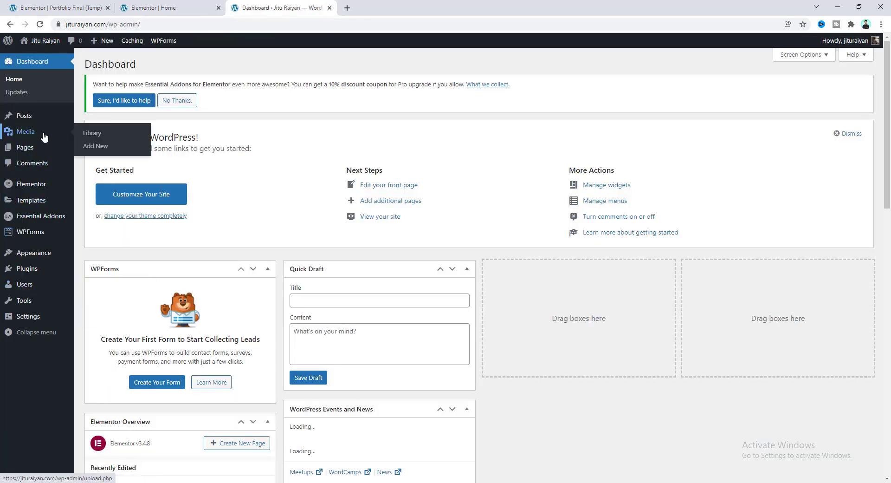
pyautogui.click(89, 134)
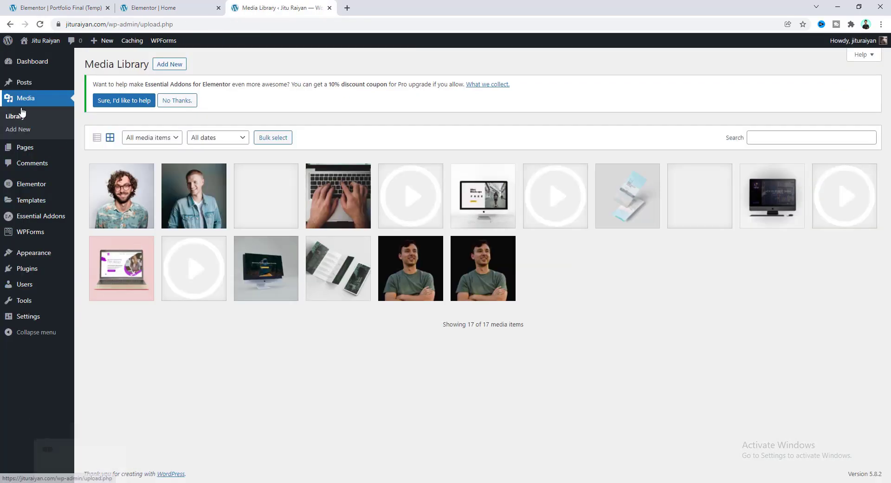
pyautogui.click(88, 429)
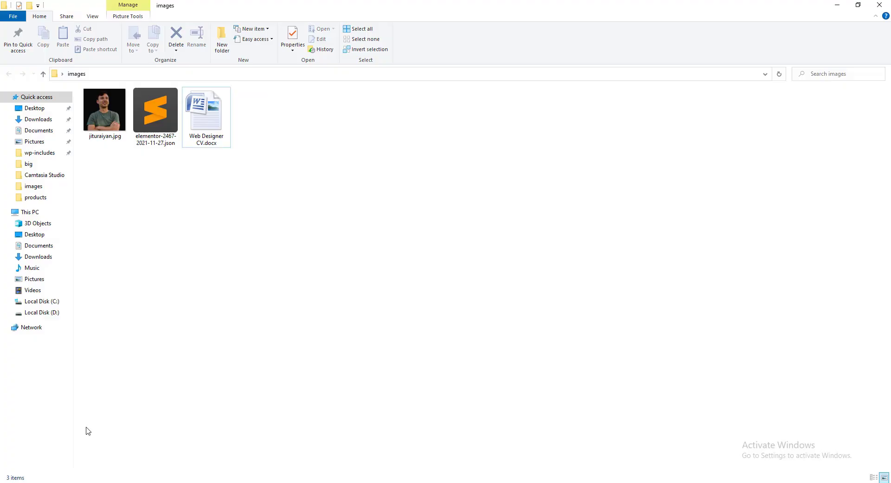
pyautogui.moveTo(207, 123); pyautogui.dragTo(159, 358)
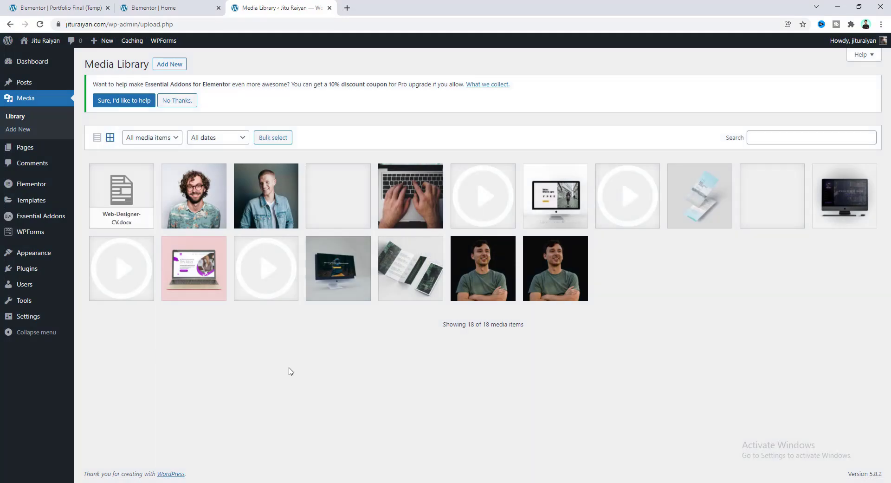
# Copy Web-Designer-CV.docx's File URL from its attachment details, then go back to the Home editor.
pyautogui.click(121, 180)
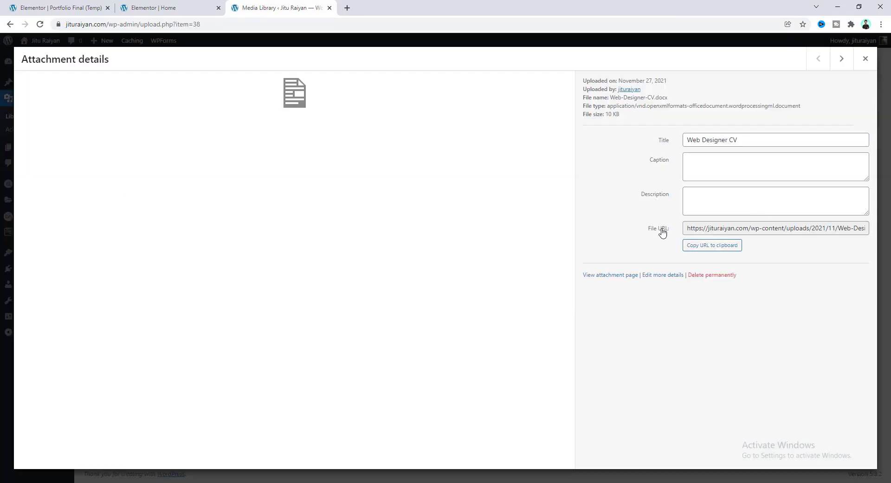
pyautogui.moveTo(689, 228); pyautogui.dragTo(874, 235)
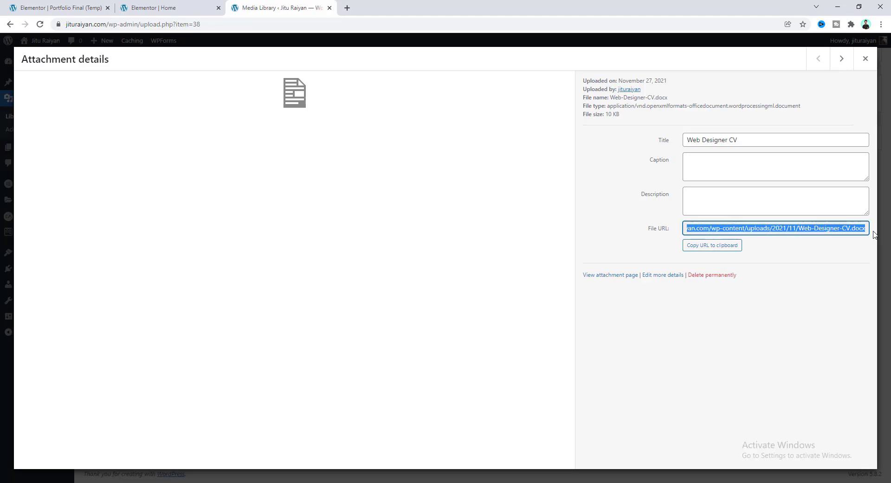
pyautogui.click(157, 5)
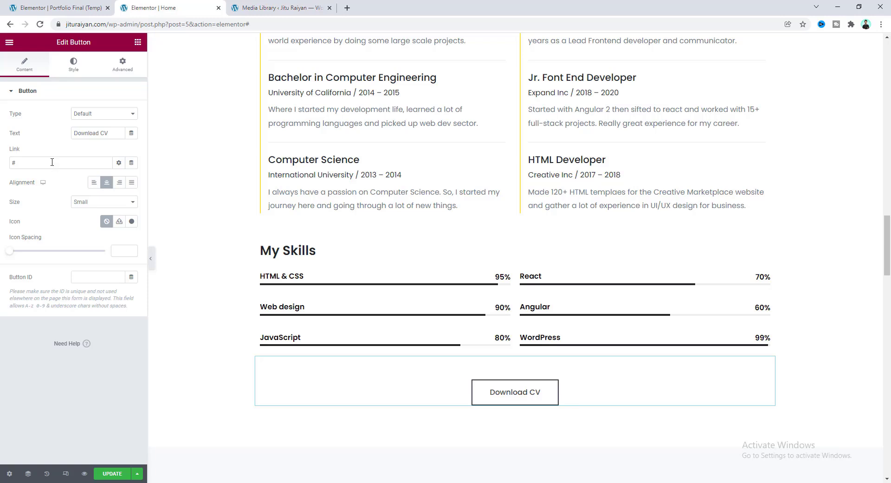
# Replace the Download CV button's # link with the pasted CV file URL and save.
pyautogui.moveTo(52, 162); pyautogui.dragTo(2, 163)
pyautogui.hotkey('ctrl', 'v')
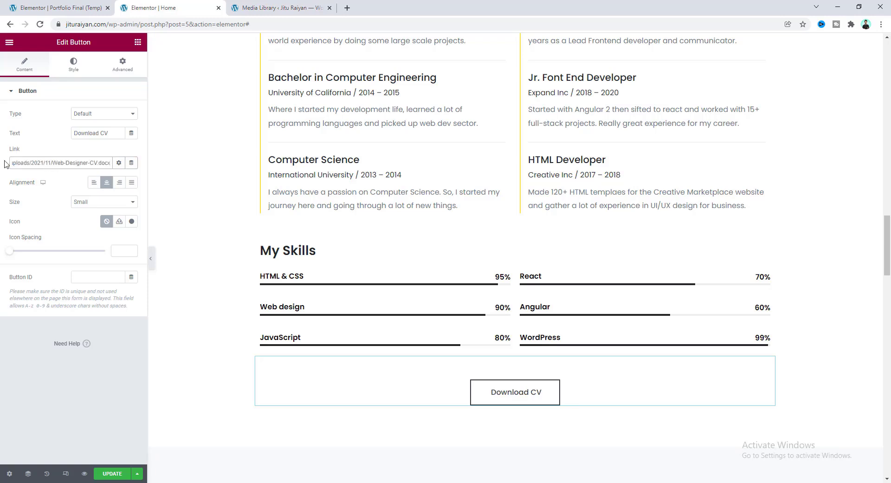
pyautogui.click(117, 474)
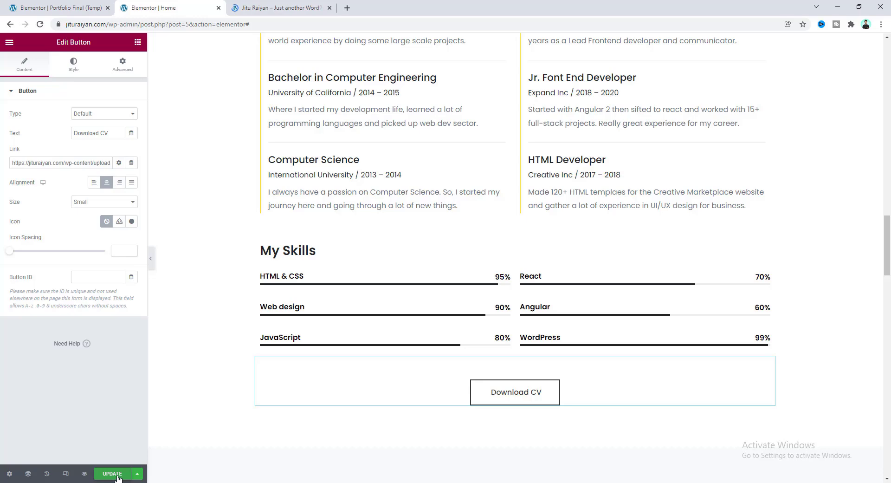
# In the live preview, confirm Download CV downloads Web-Designer-CV.docx, then return to the editor.
pyautogui.click(84, 474)
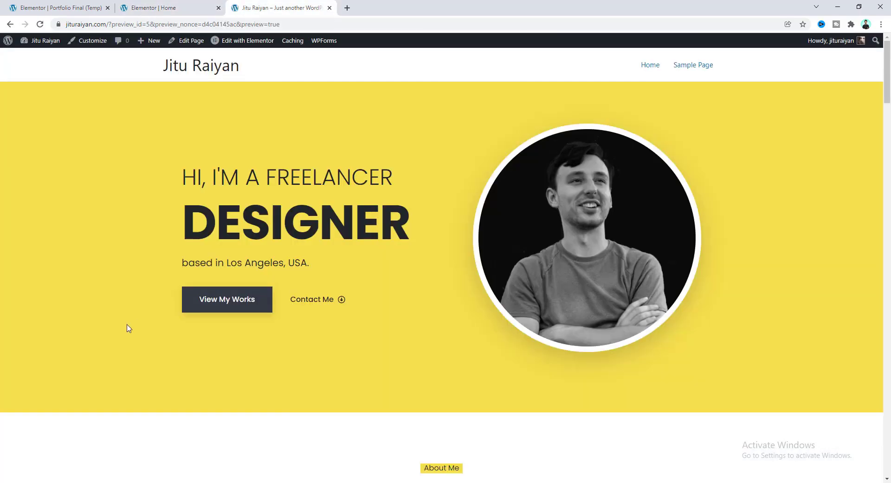
pyautogui.moveTo(887, 60); pyautogui.dragTo(887, 248)
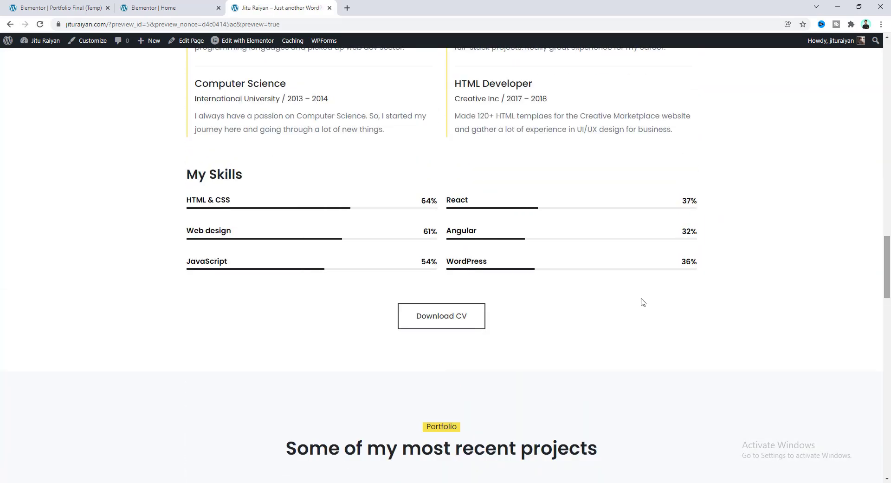
pyautogui.click(435, 324)
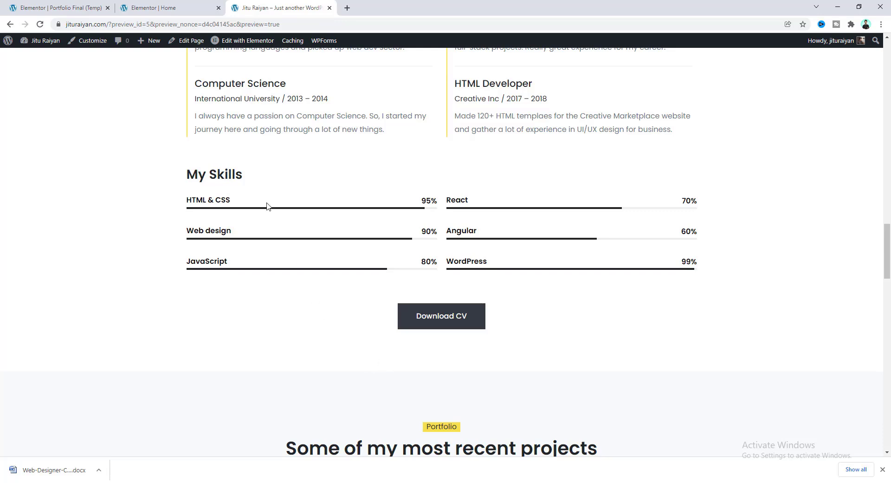
pyautogui.click(167, 8)
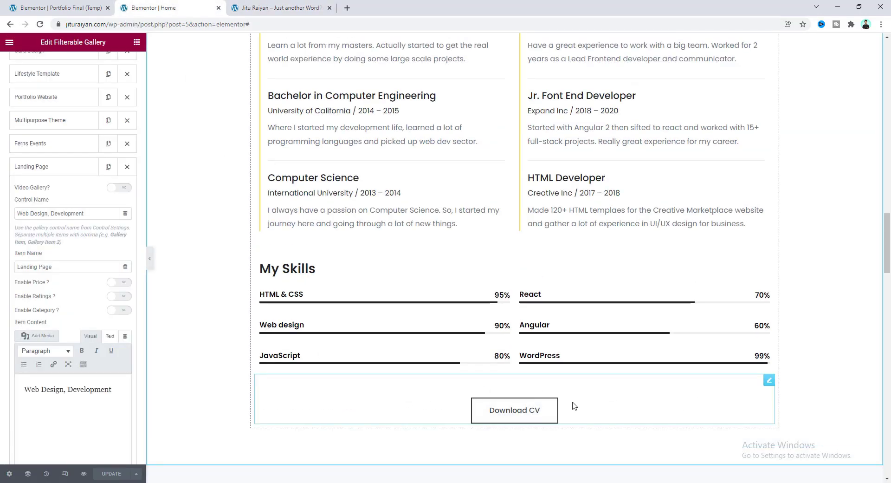
pyautogui.rightClick(563, 387)
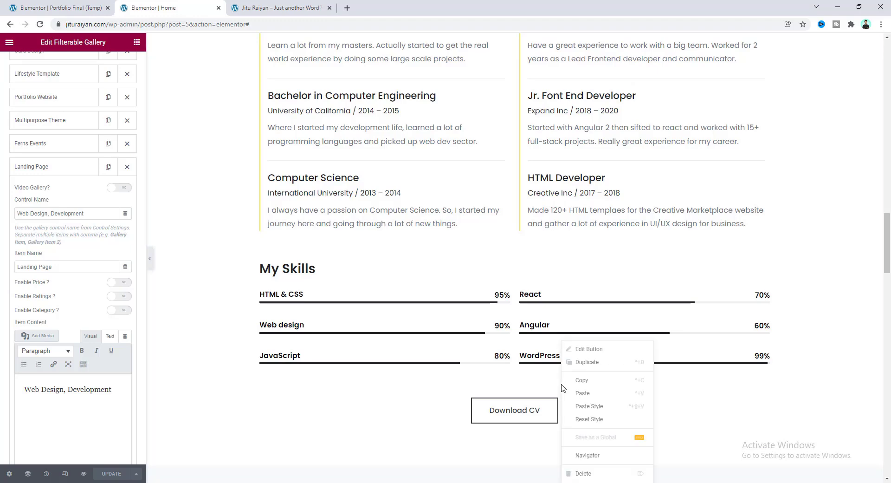
pyautogui.click(585, 473)
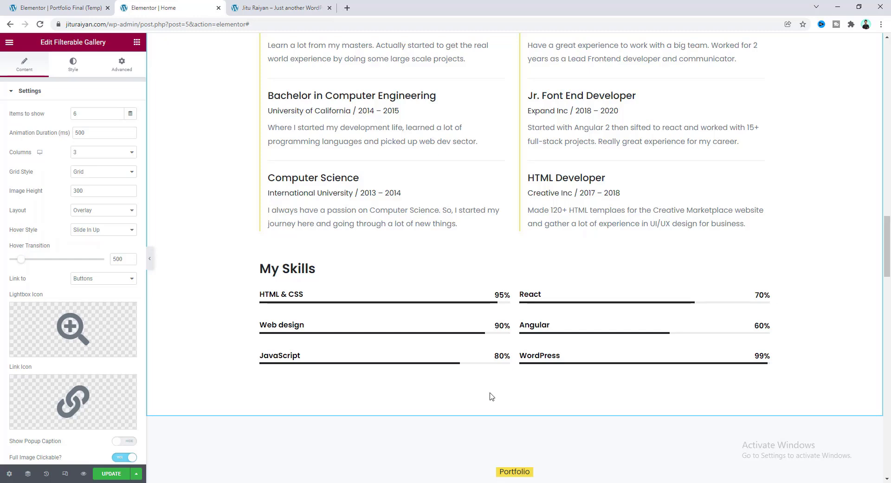
pyautogui.scroll(-9, 492, 396)
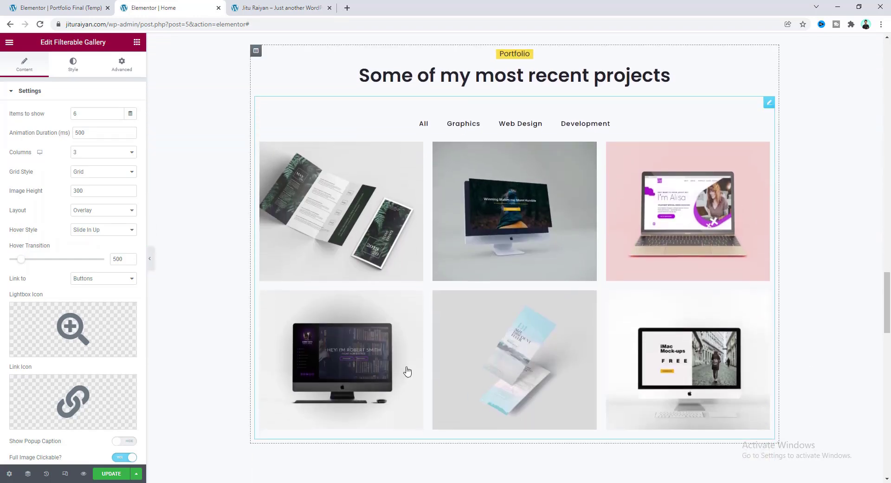
pyautogui.hotkey('ctrl', 'z')
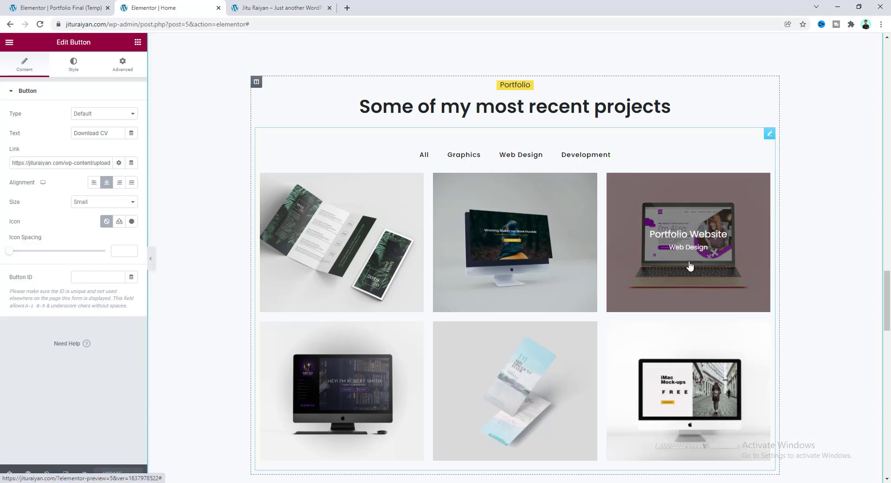
pyautogui.click(456, 157)
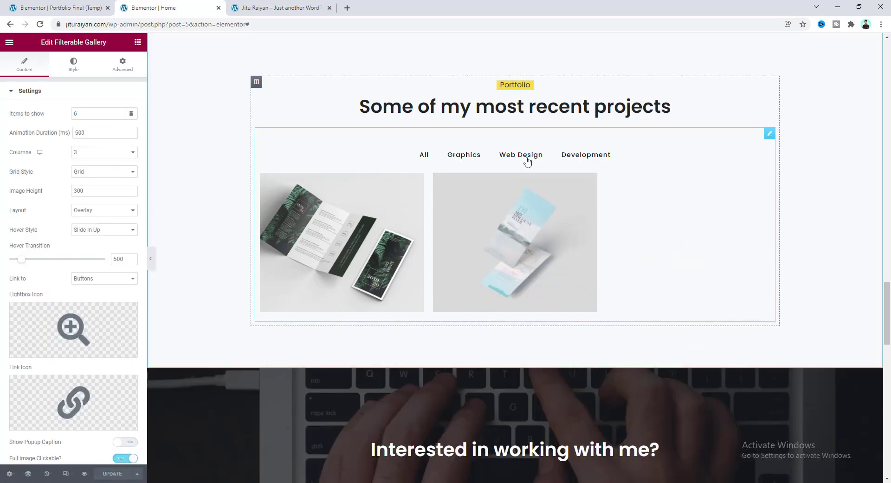
pyautogui.click(527, 160)
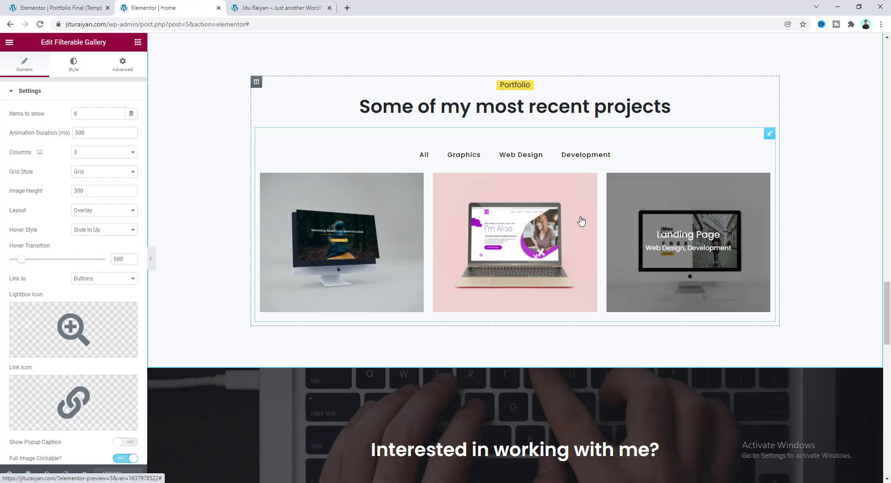
pyautogui.click(455, 159)
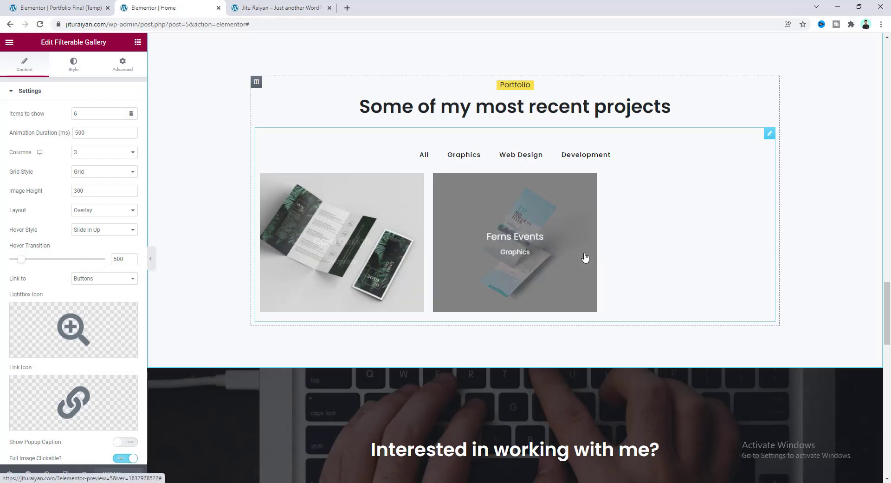
pyautogui.click(423, 156)
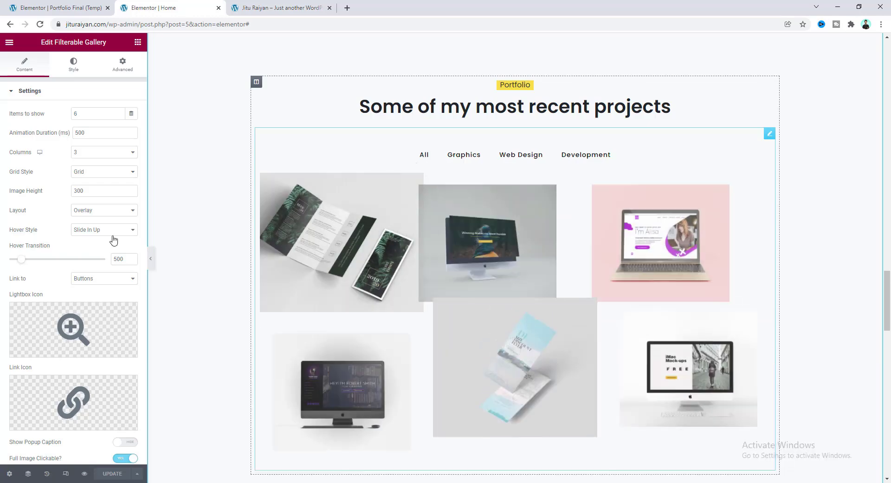
pyautogui.scroll(-4, 103, 248)
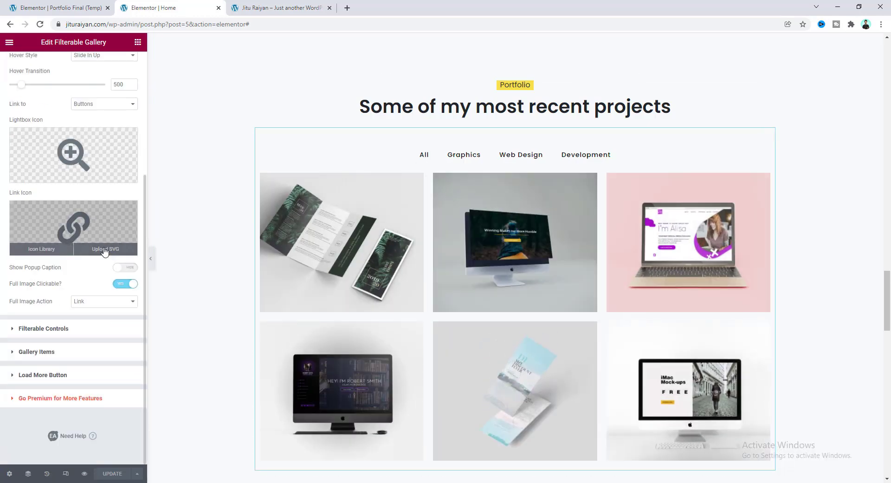
# Review the gallery's Graphics, Web Design and Development filter entries.
pyautogui.click(67, 334)
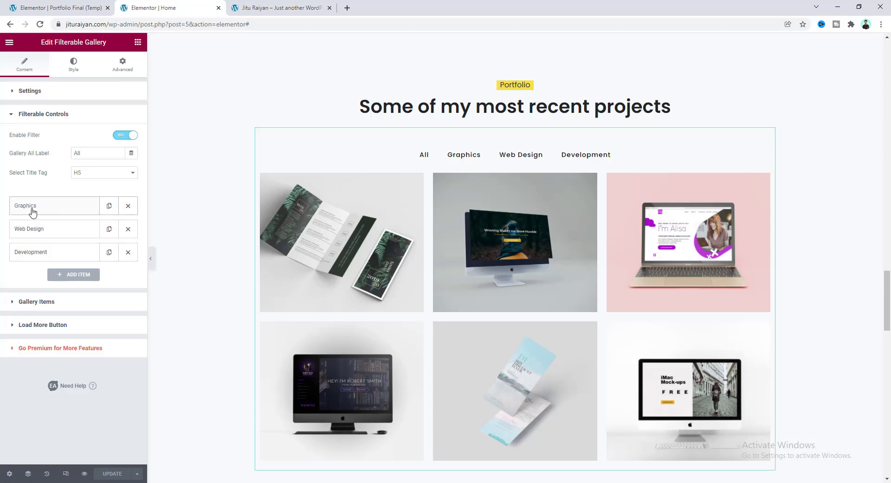
pyautogui.click(33, 209)
pyautogui.click(36, 265)
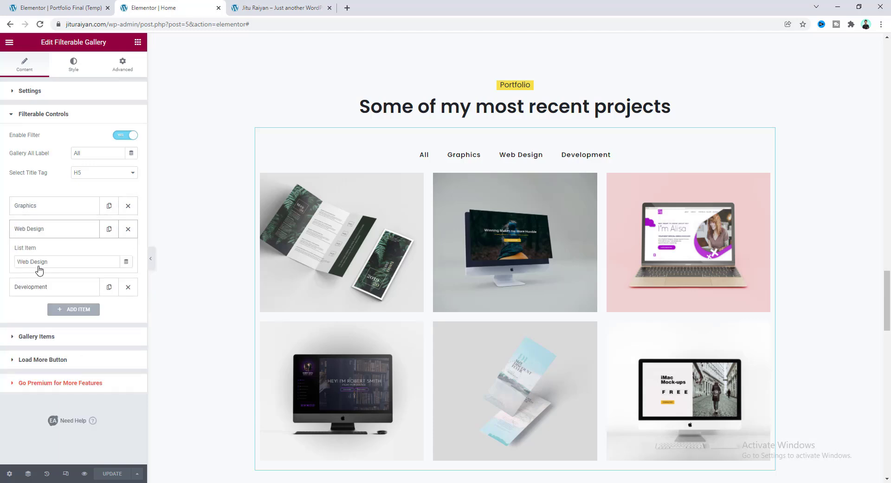
pyautogui.click(41, 286)
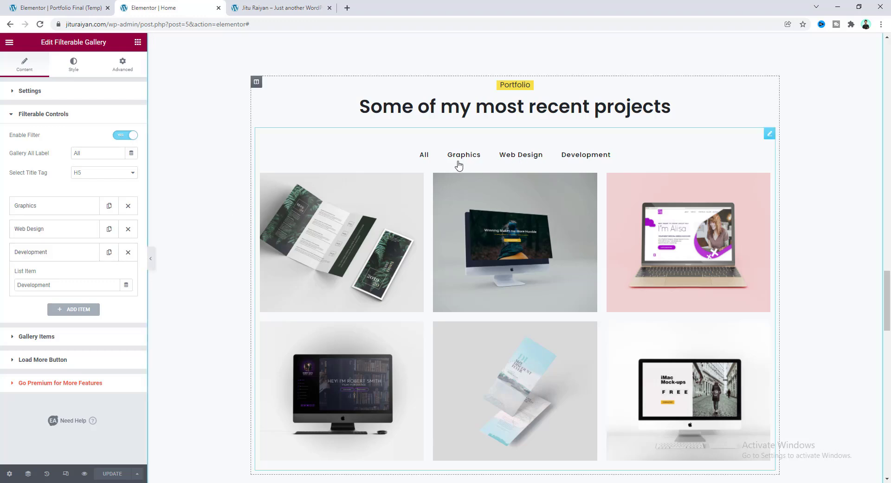
# Add a trial SEO filter, delete it, and show the six gallery items.
pyautogui.click(75, 310)
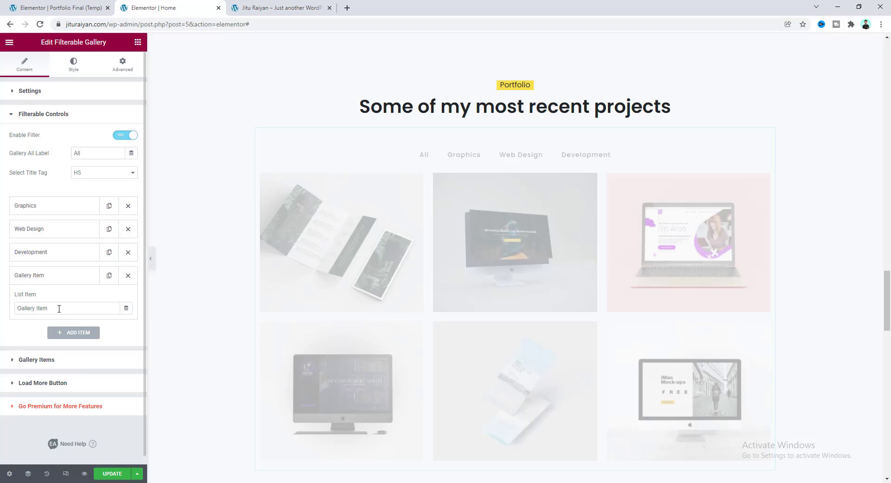
pyautogui.moveTo(59, 309); pyautogui.dragTo(1, 314)
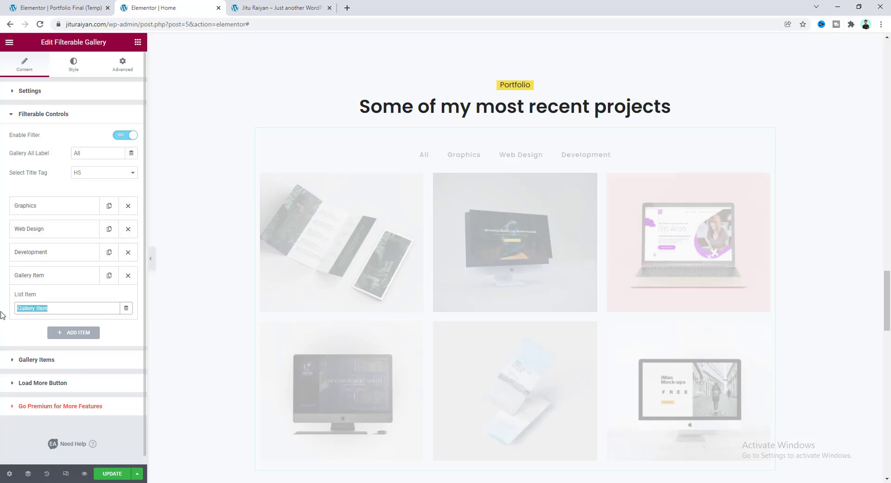
pyautogui.write('SEO')
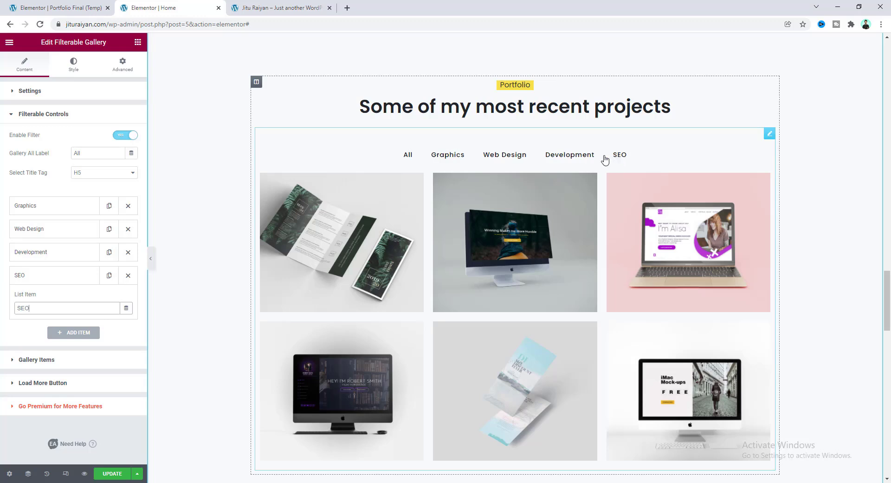
pyautogui.click(128, 277)
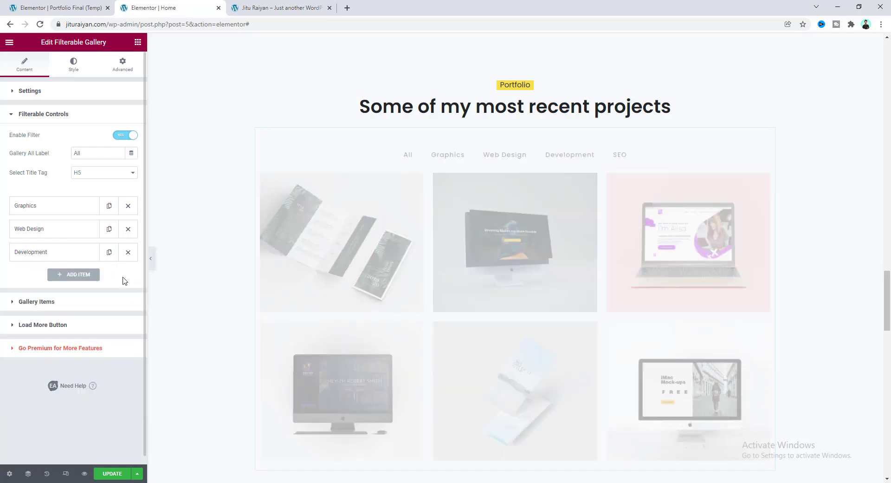
pyautogui.click(61, 305)
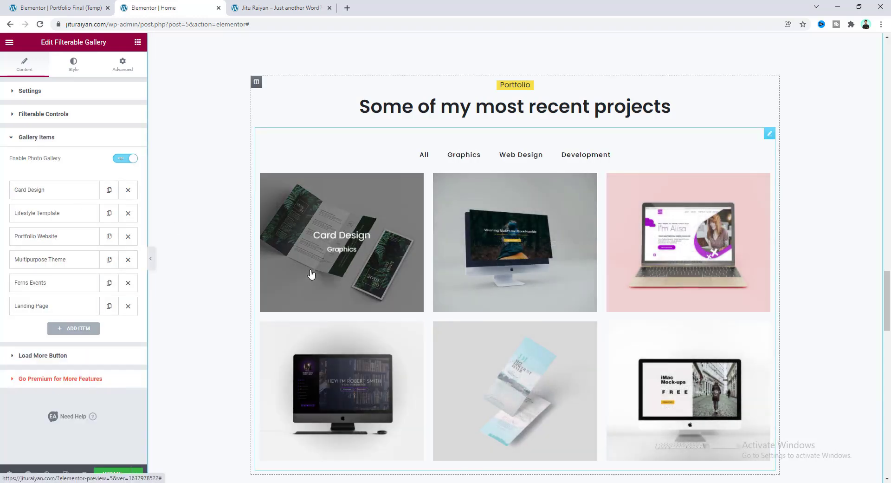
pyautogui.click(54, 191)
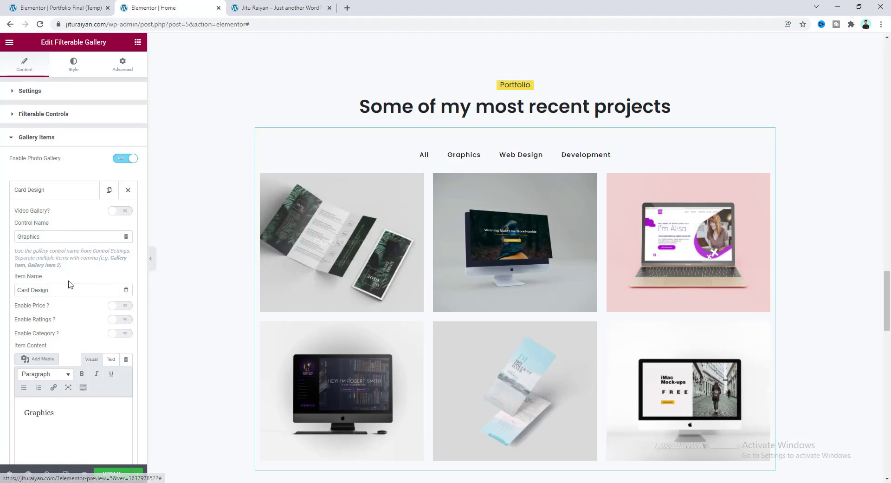
pyautogui.moveTo(52, 290); pyautogui.dragTo(8, 294)
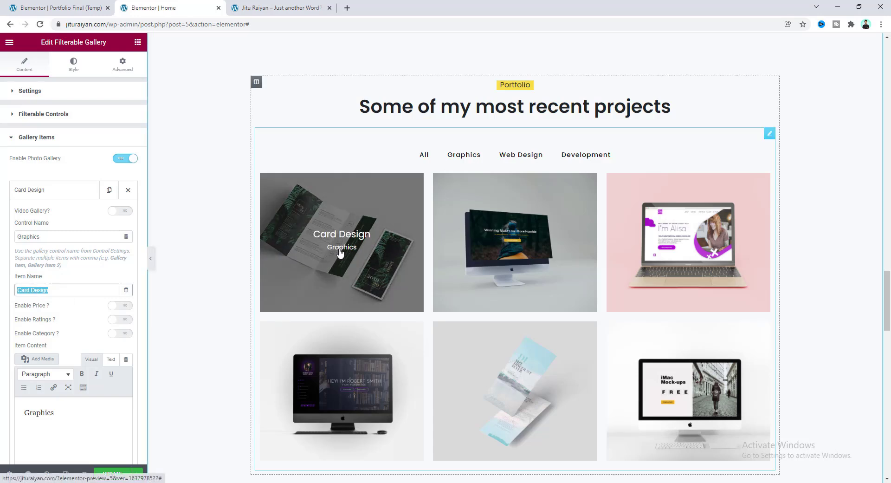
pyautogui.click(54, 412)
pyautogui.moveTo(54, 413); pyautogui.dragTo(22, 415)
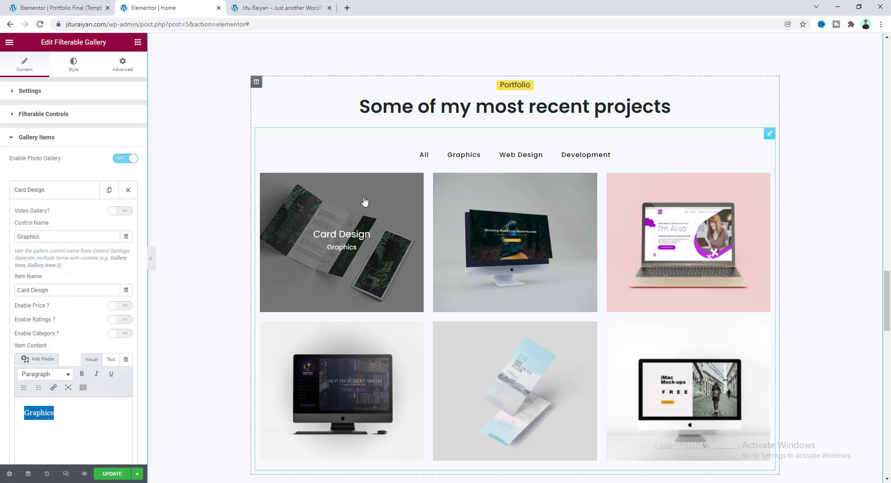
pyautogui.scroll(-1, 115, 373)
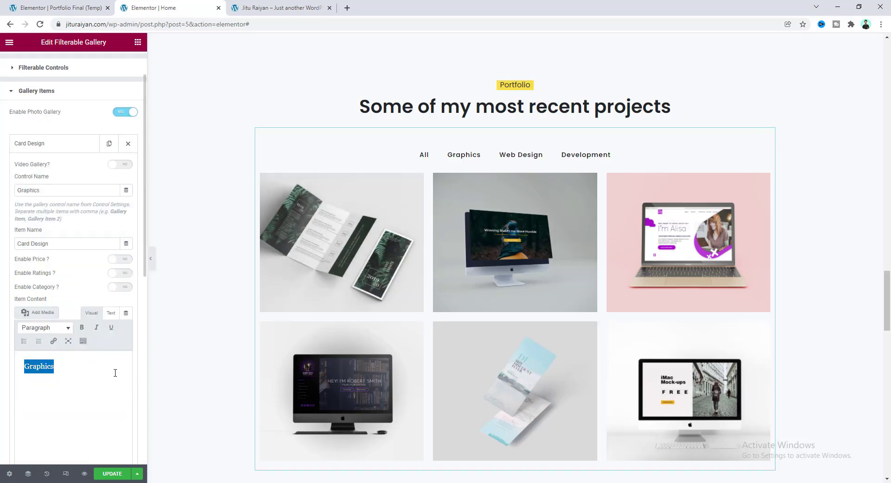
pyautogui.scroll(-4, 90, 318)
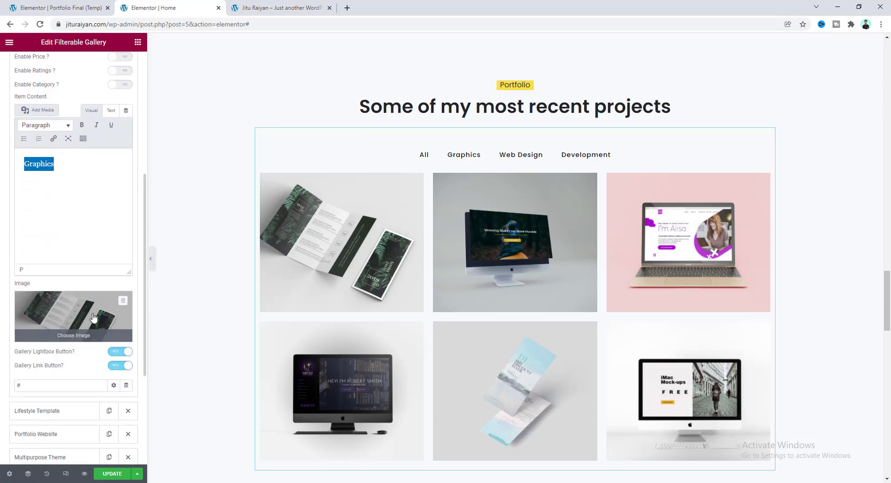
pyautogui.click(28, 385)
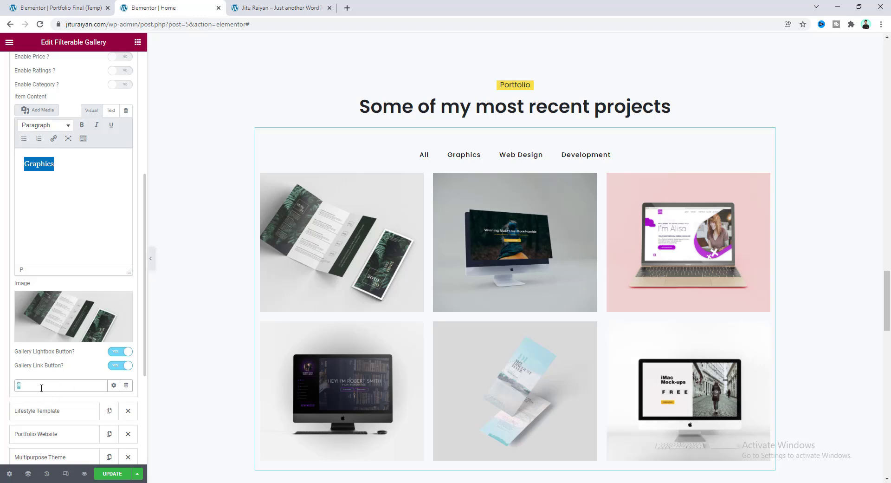
pyautogui.click(169, 313)
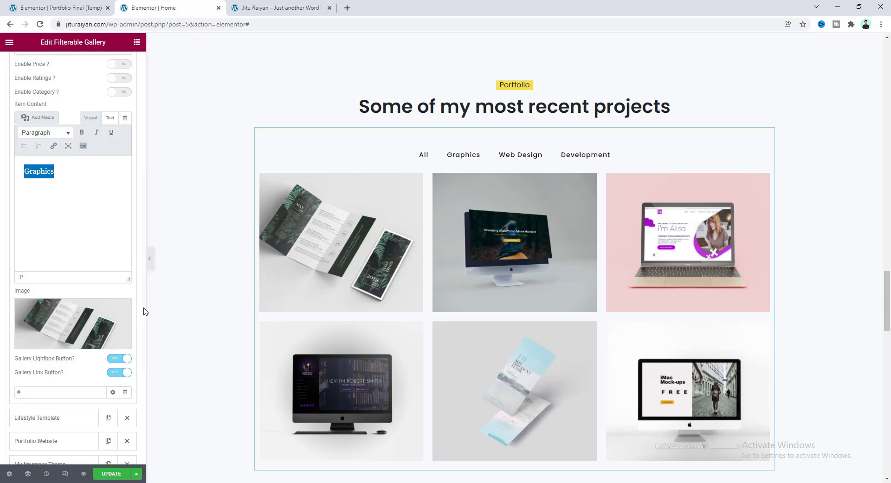
pyautogui.scroll(5, 28, 200)
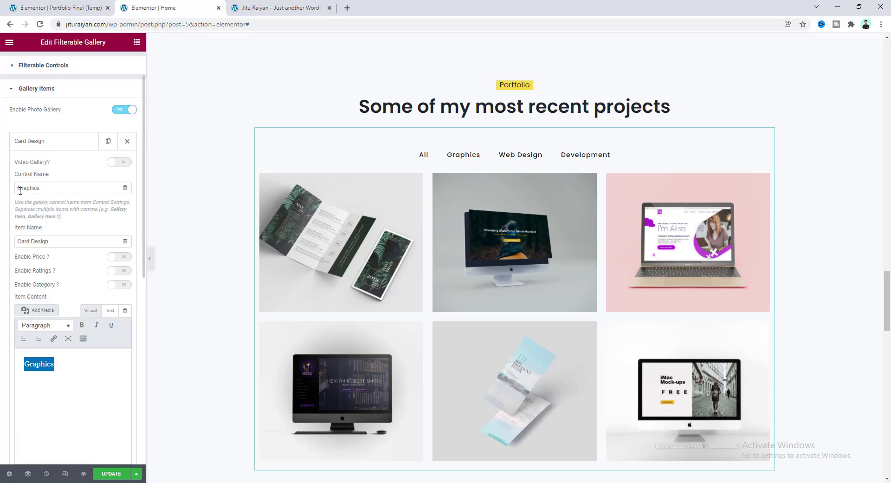
pyautogui.doubleClick(19, 190)
pyautogui.click(30, 187)
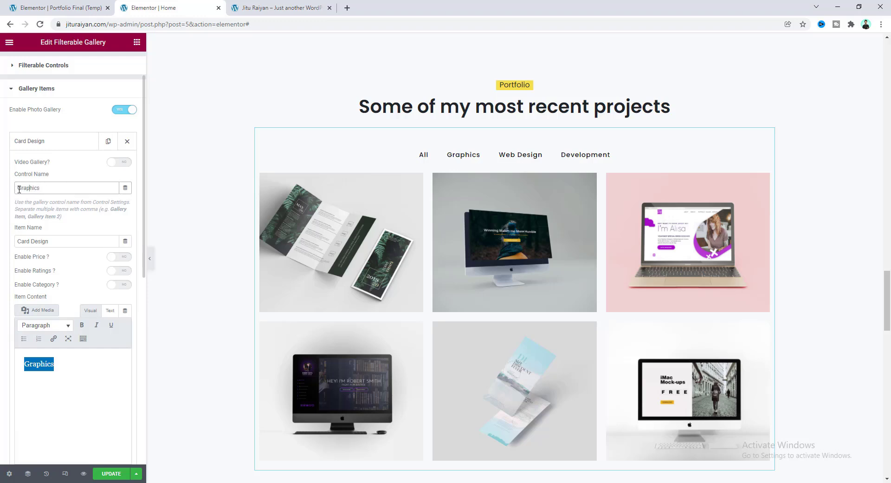
pyautogui.click(455, 159)
pyautogui.click(467, 130)
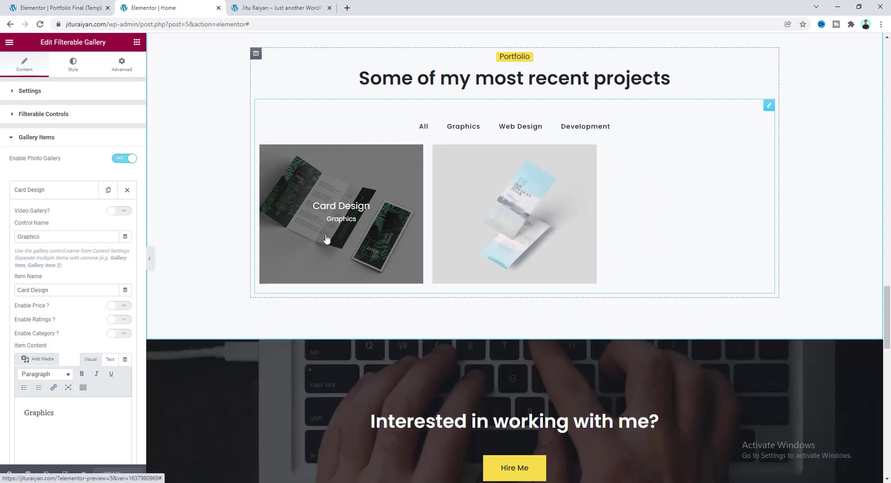
pyautogui.click(424, 127)
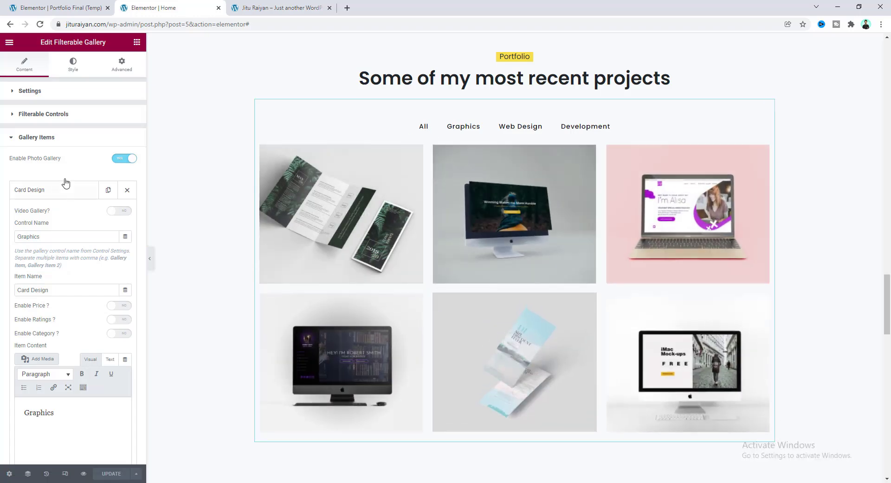
pyautogui.click(62, 191)
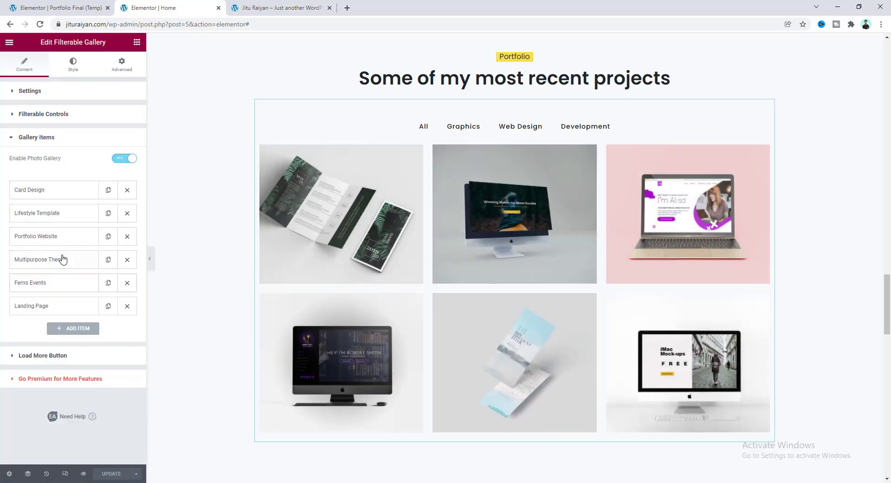
pyautogui.click(64, 216)
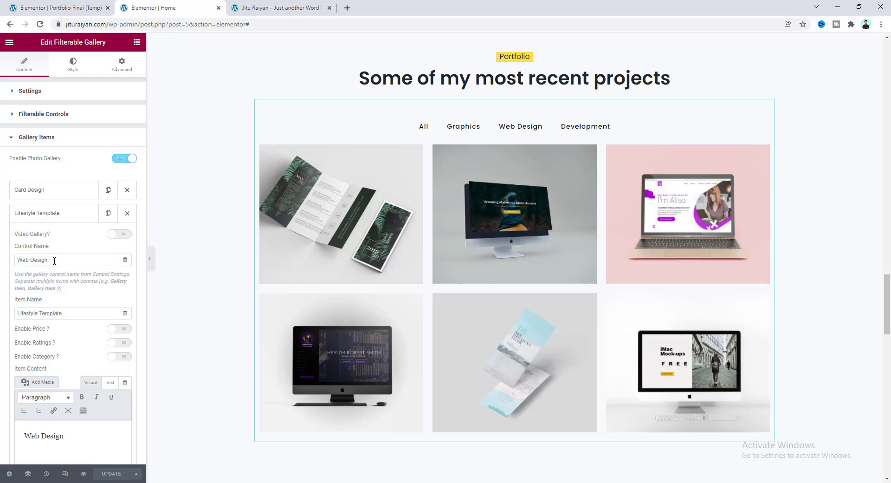
pyautogui.click(519, 129)
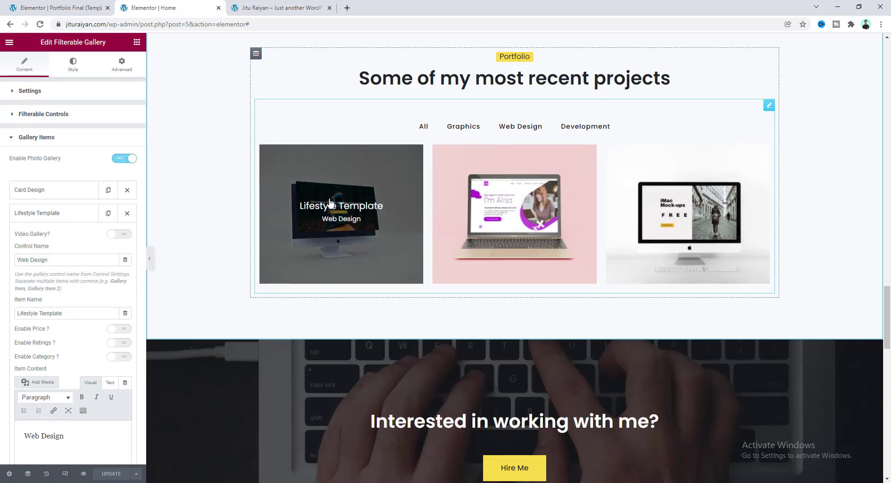
pyautogui.click(422, 127)
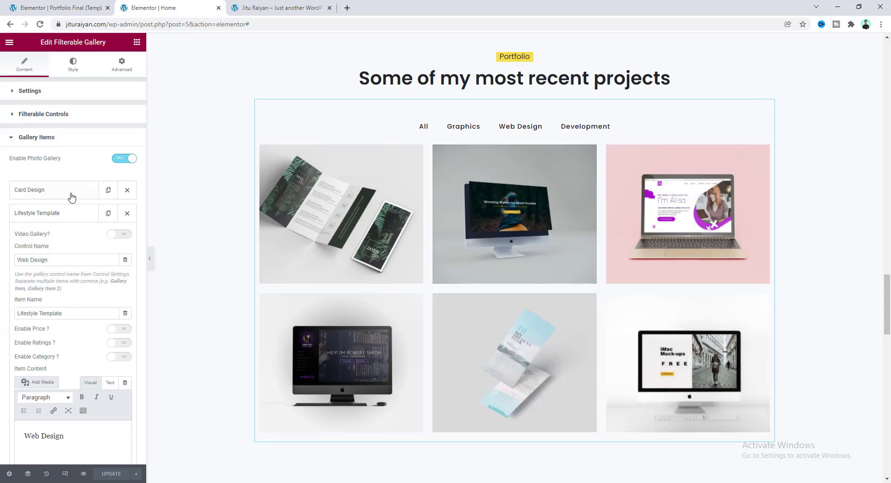
pyautogui.click(77, 220)
pyautogui.click(60, 311)
pyautogui.scroll(-3, 55, 227)
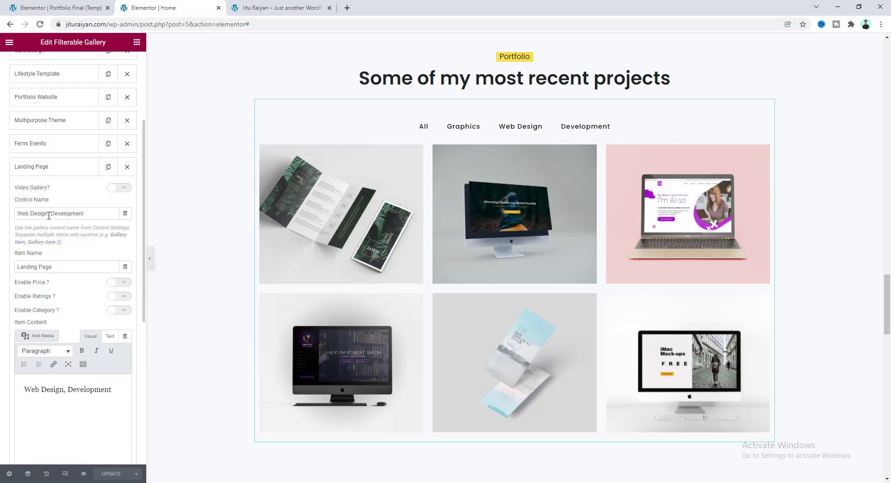
pyautogui.click(523, 128)
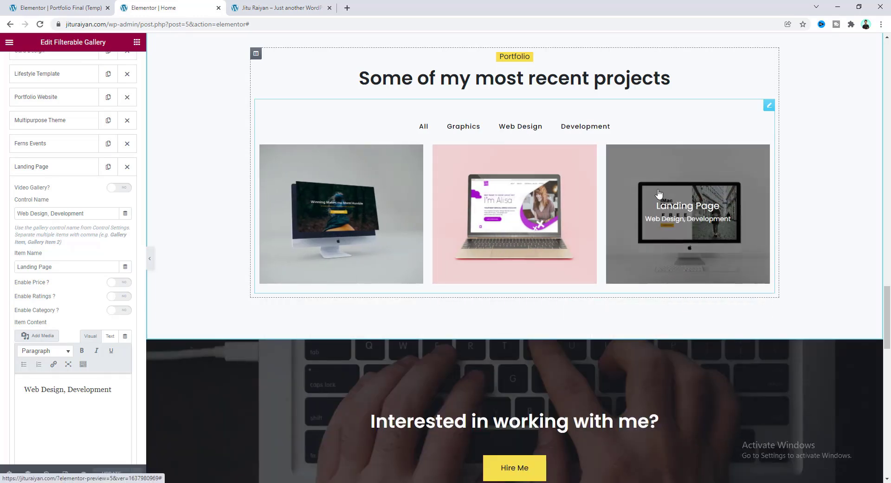
pyautogui.click(588, 127)
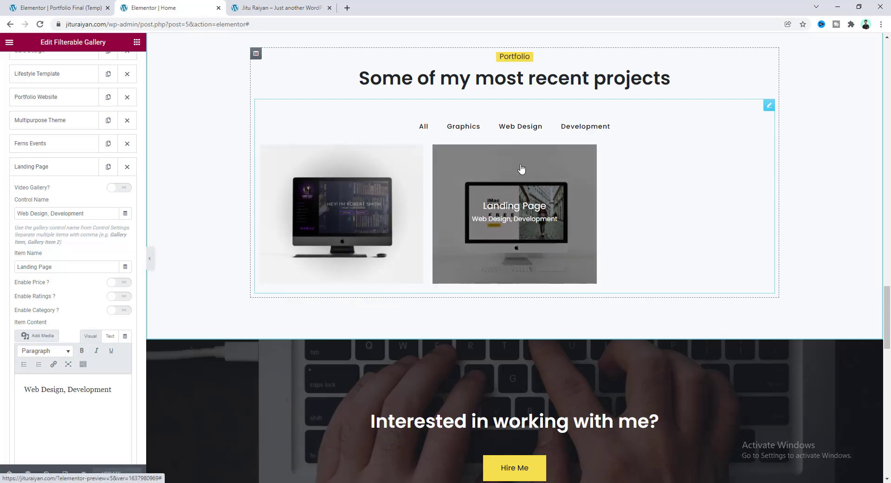
pyautogui.click(524, 126)
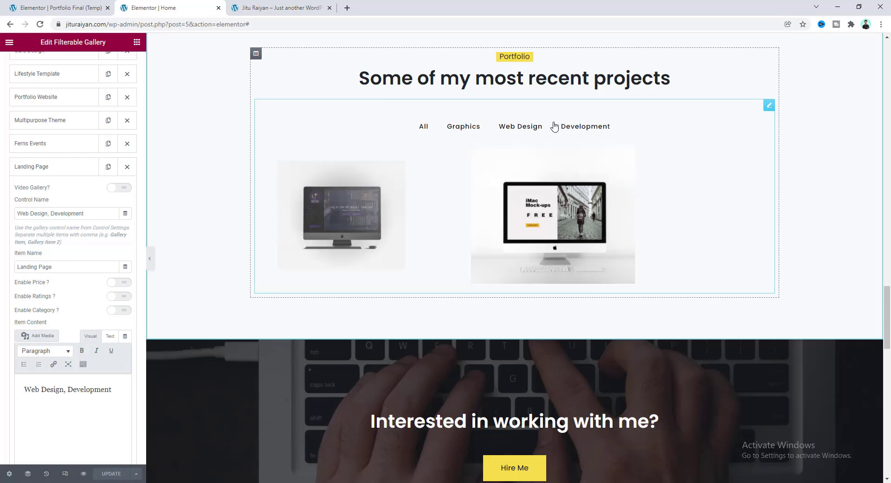
pyautogui.click(575, 127)
pyautogui.click(424, 127)
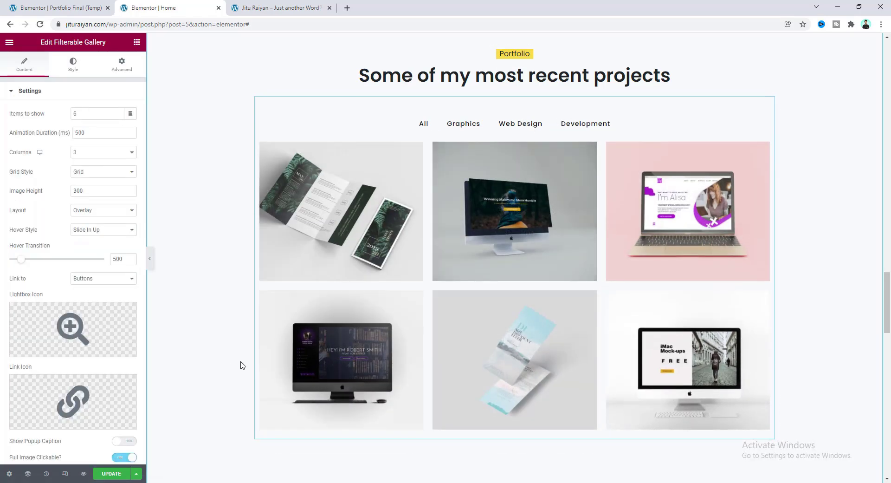
pyautogui.scroll(-6, 400, 179)
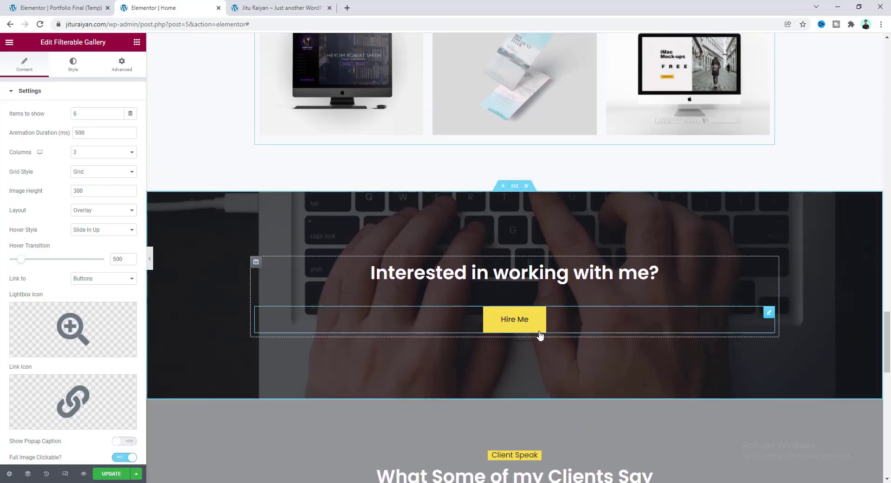
# Open the Hire Me button's settings and confirm its link points to #contact.
pyautogui.click(506, 323)
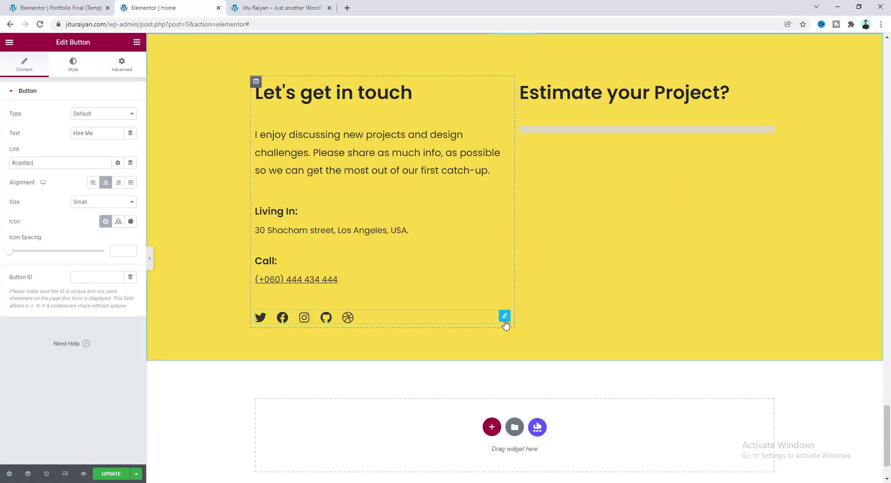
pyautogui.scroll(3, 398, 263)
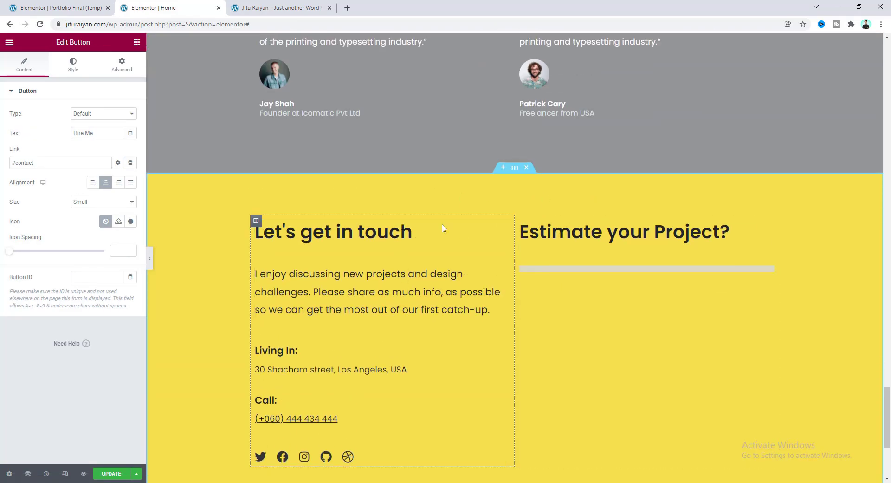
pyautogui.scroll(10, 445, 226)
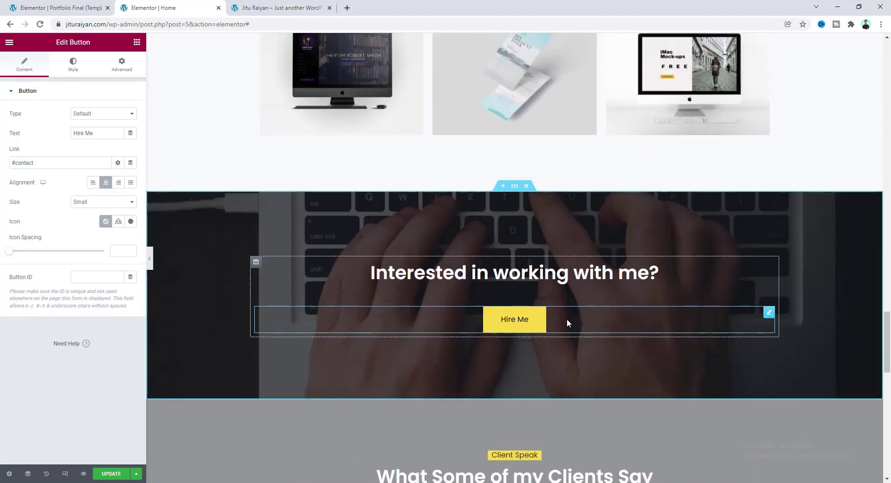
pyautogui.doubleClick(25, 163)
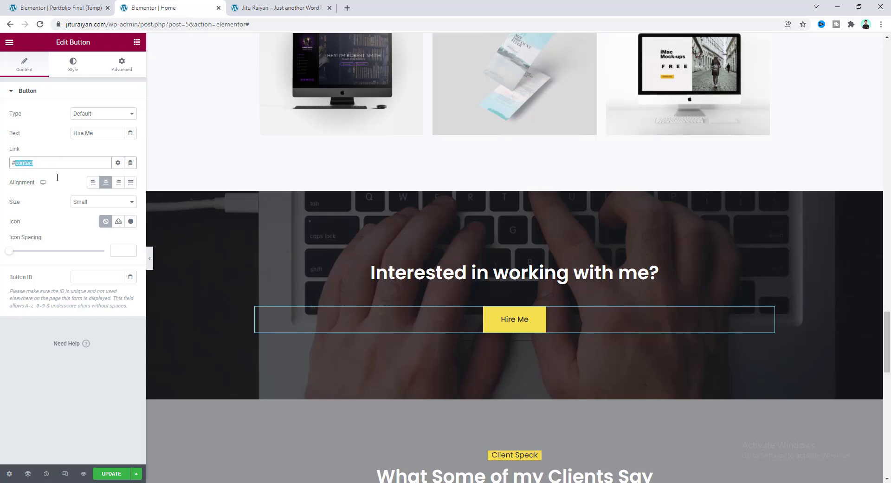
pyautogui.click(35, 191)
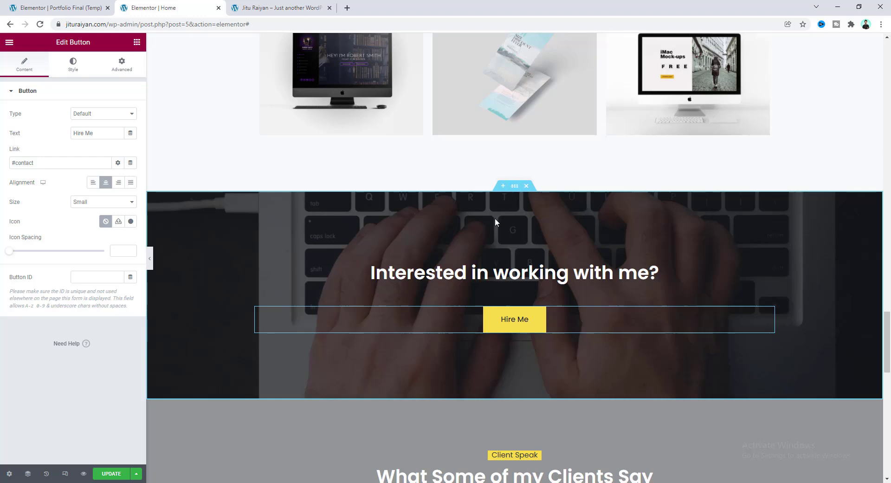
# Upload cta-bg.jpg and set it as the call-to-action section's background image.
pyautogui.click(514, 186)
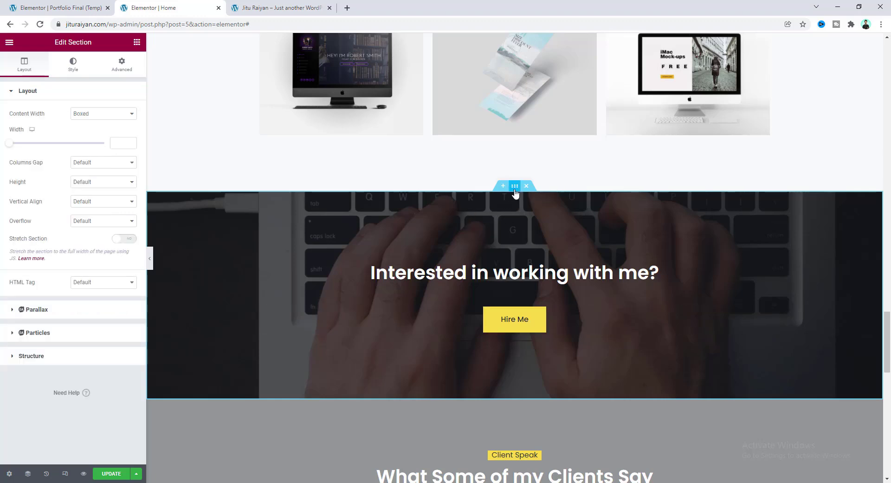
pyautogui.click(72, 65)
pyautogui.click(74, 204)
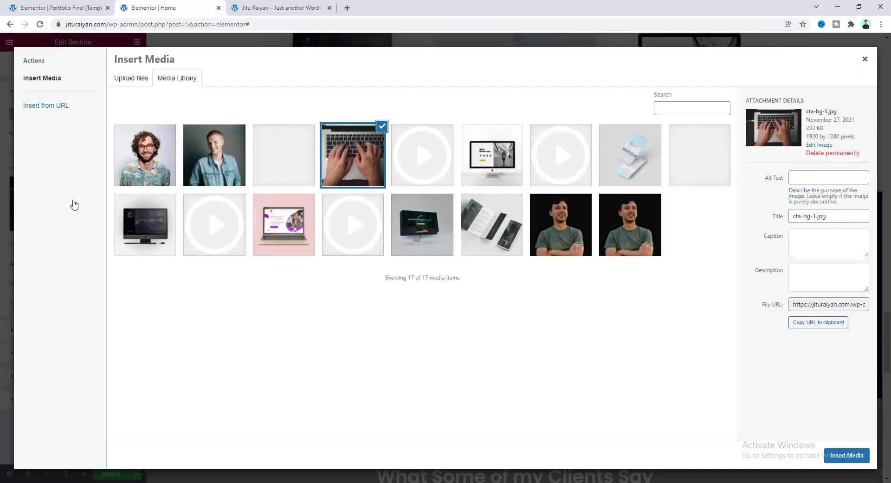
pyautogui.click(81, 482)
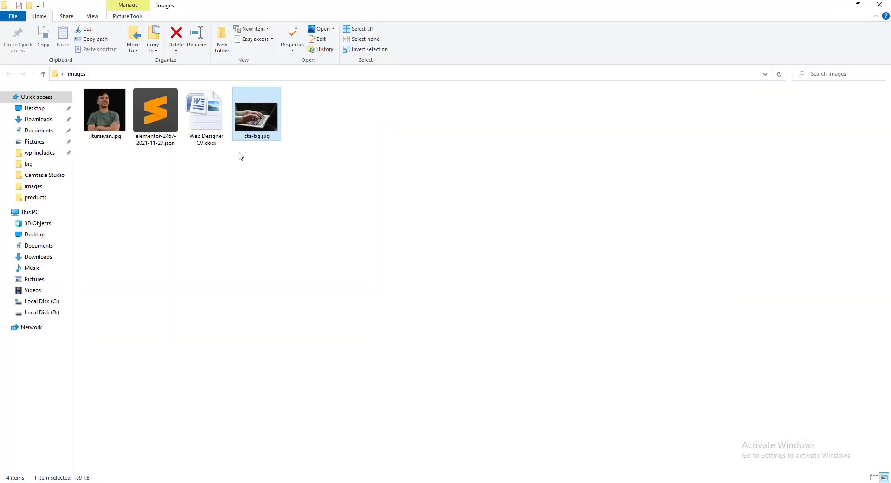
pyautogui.moveTo(256, 118); pyautogui.dragTo(90, 452)
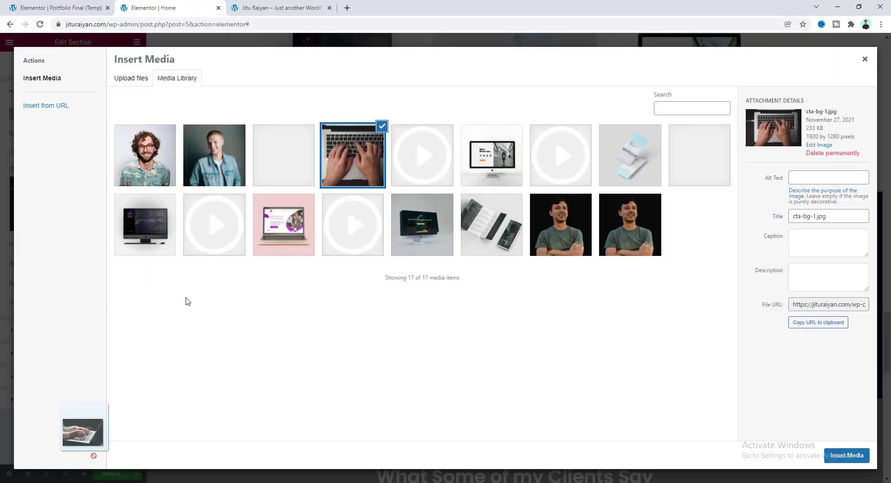
pyautogui.moveTo(188, 302); pyautogui.dragTo(308, 247)
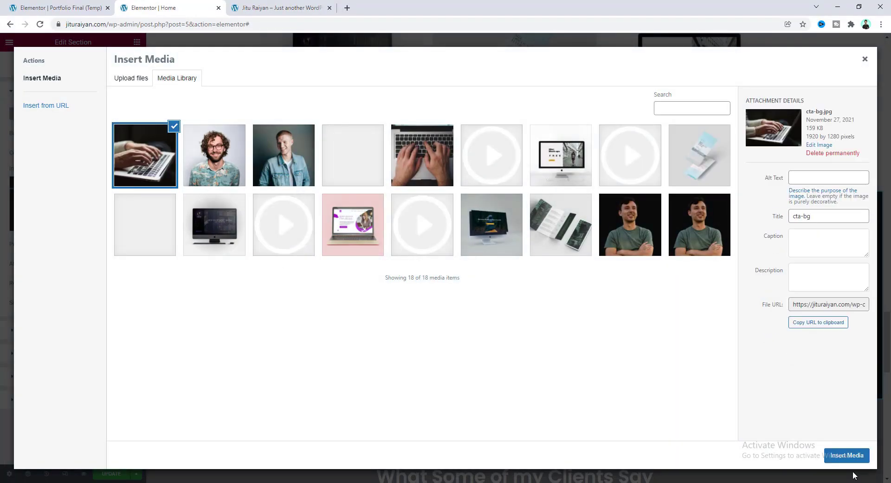
pyautogui.click(847, 455)
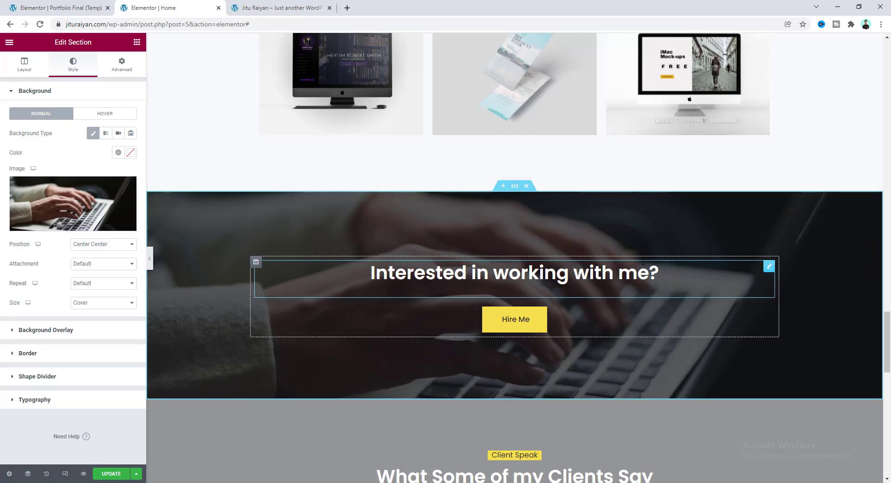
pyautogui.scroll(1, 321, 261)
pyautogui.scroll(-7, 312, 302)
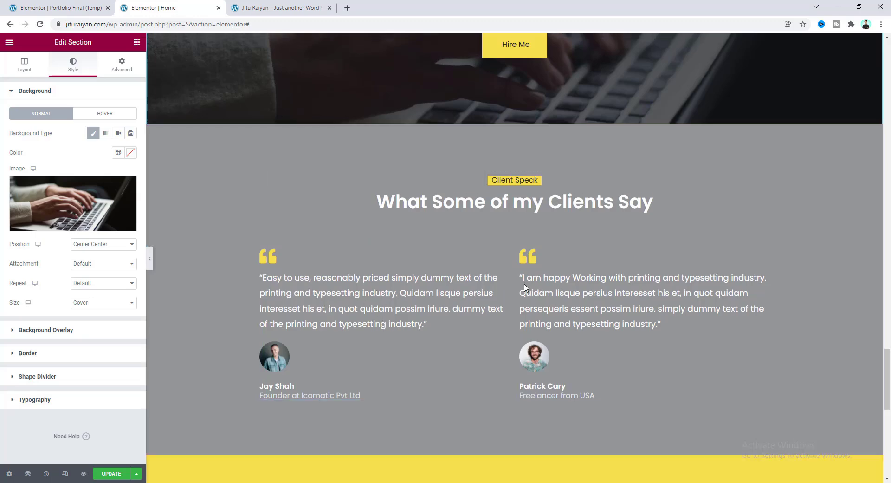
# Open the first client testimonial and review its quote and job title text.
pyautogui.scroll(-1, 329, 302)
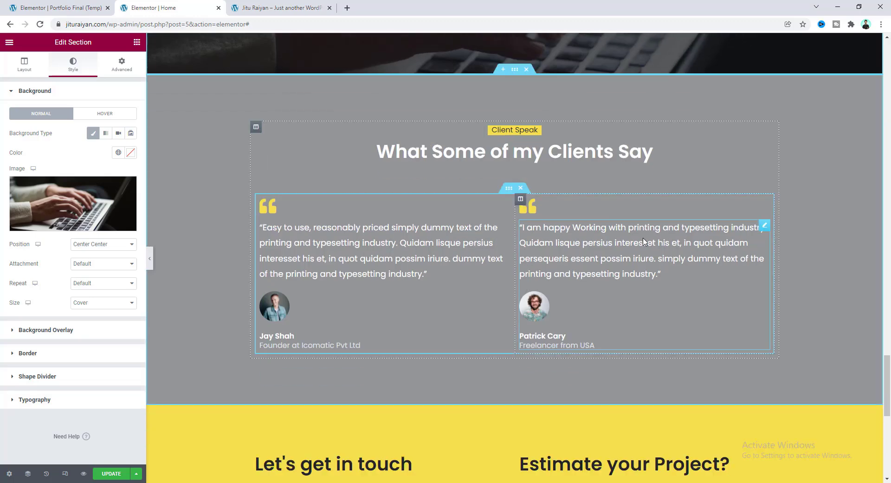
pyautogui.click(504, 226)
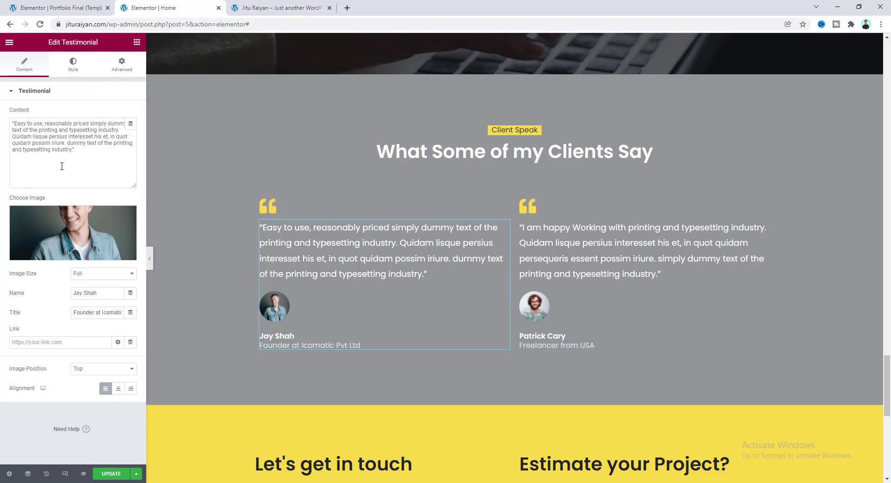
pyautogui.moveTo(16, 122); pyautogui.dragTo(72, 153)
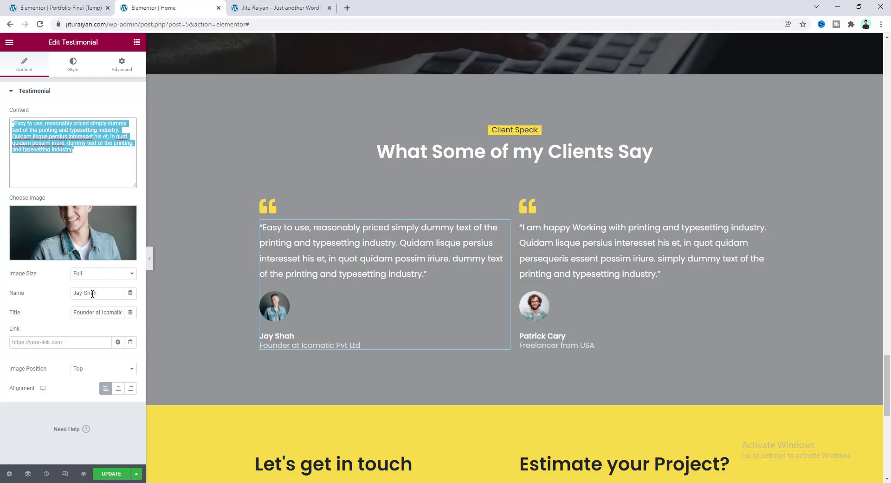
pyautogui.moveTo(85, 312); pyautogui.dragTo(131, 313)
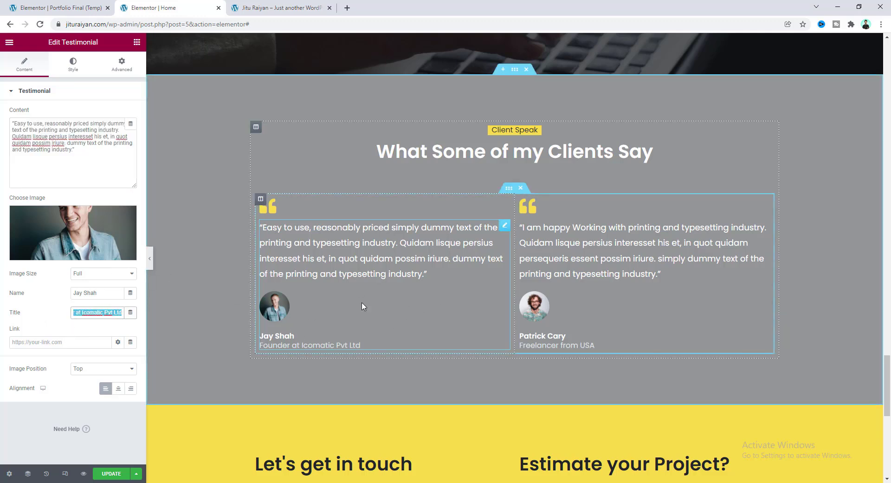
pyautogui.scroll(-7, 372, 290)
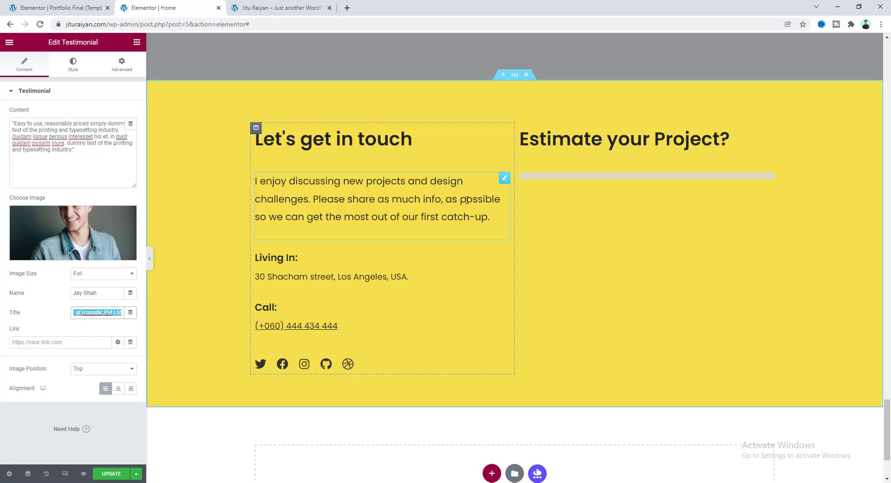
# Replace each digit group of the displayed Call phone number with the new number.
pyautogui.click(336, 276)
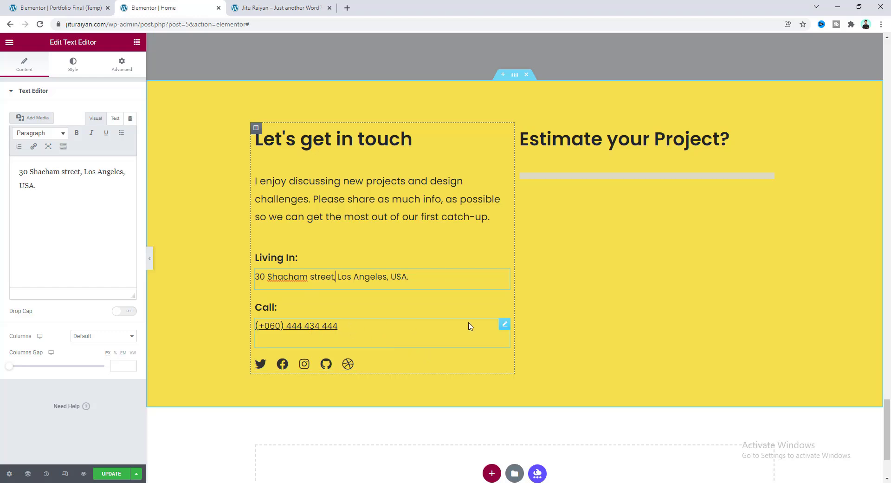
pyautogui.click(505, 324)
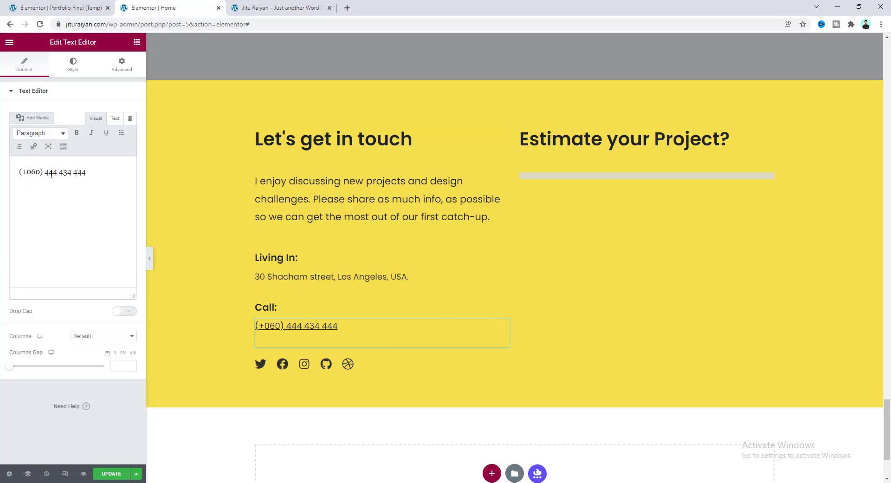
pyautogui.moveTo(32, 172); pyautogui.dragTo(41, 171)
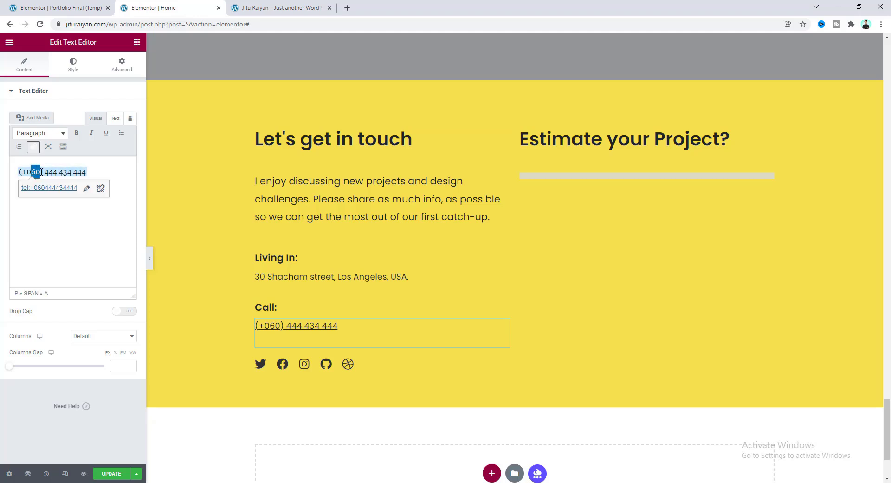
pyautogui.doubleClick(51, 172)
pyautogui.doubleClick(68, 172)
pyautogui.doubleClick(80, 170)
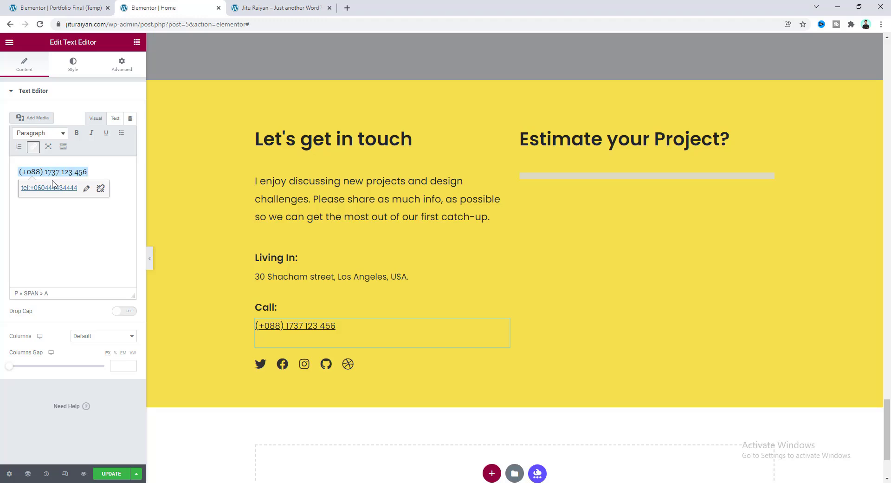
# Point the phone number's tel: link at the same new number and update the page.
pyautogui.click(86, 192)
pyautogui.click(51, 189)
pyautogui.moveTo(33, 189); pyautogui.dragTo(83, 191)
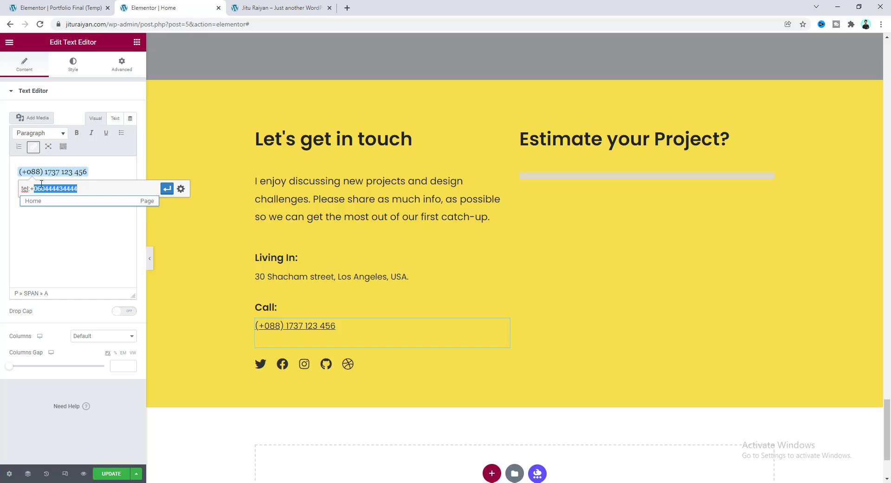
pyautogui.moveTo(34, 188); pyautogui.dragTo(73, 188)
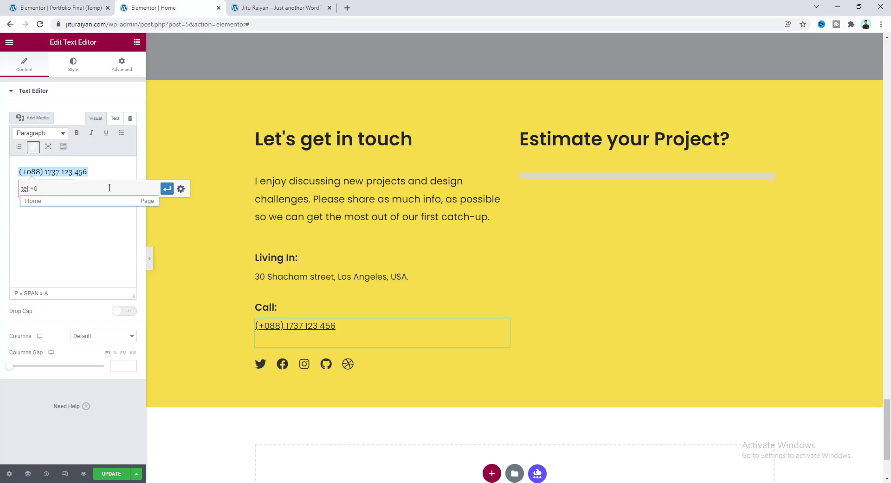
pyautogui.press('Return')
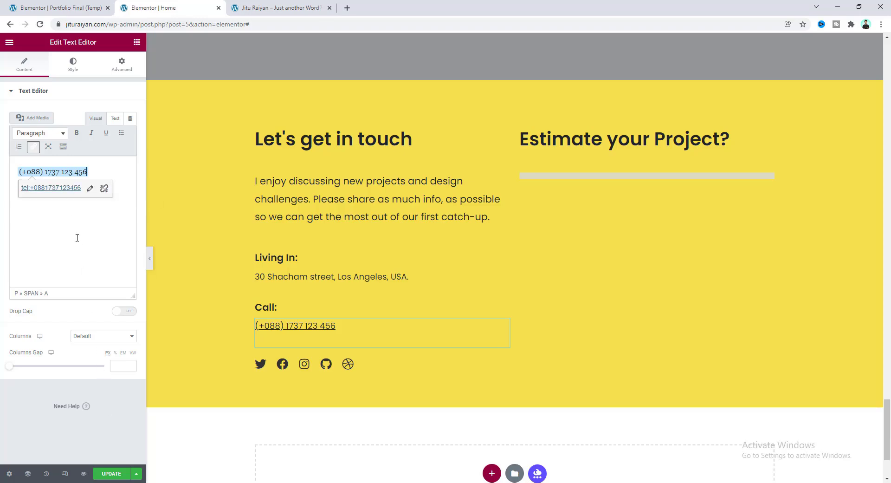
pyautogui.click(111, 474)
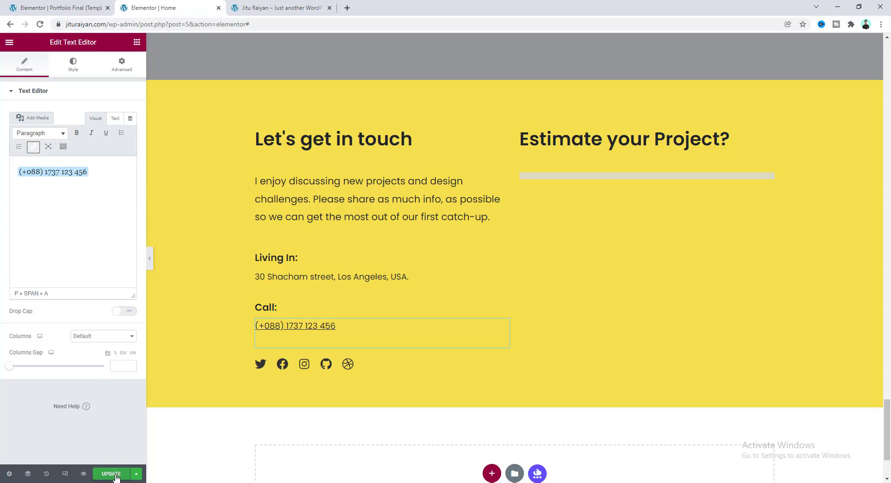
pyautogui.click(83, 474)
pyautogui.moveTo(887, 83); pyautogui.dragTo(884, 432)
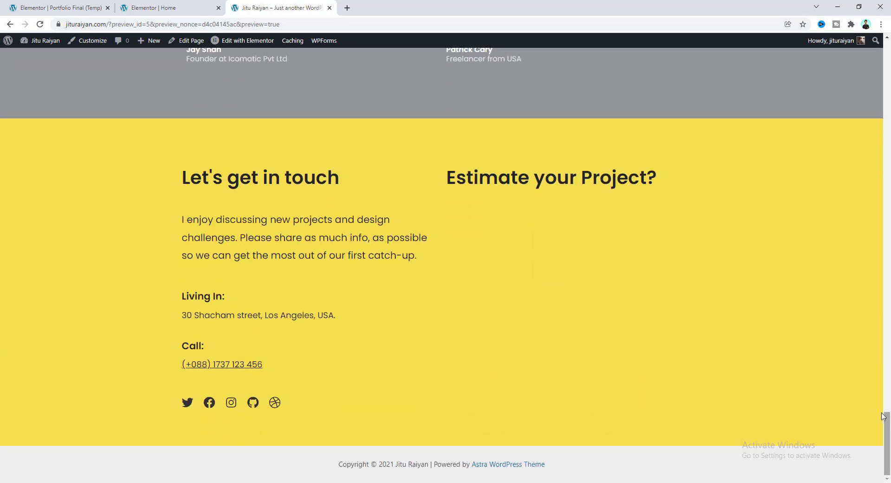
pyautogui.click(222, 365)
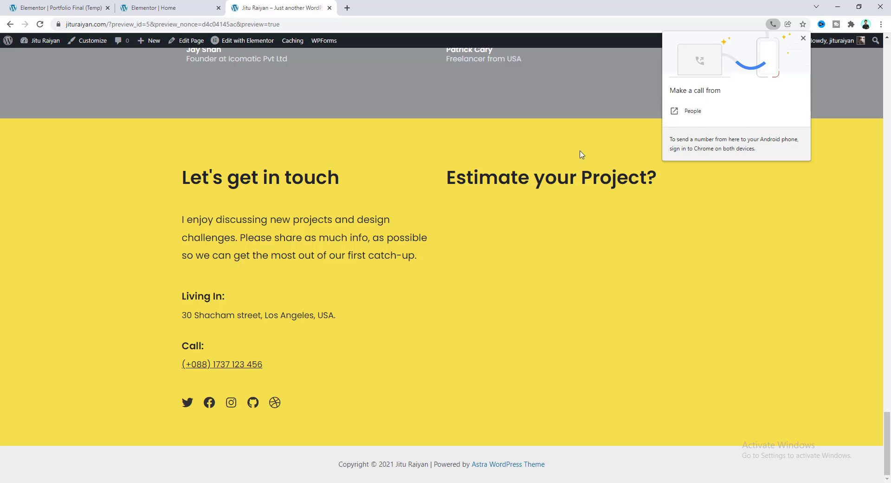
pyautogui.click(168, 7)
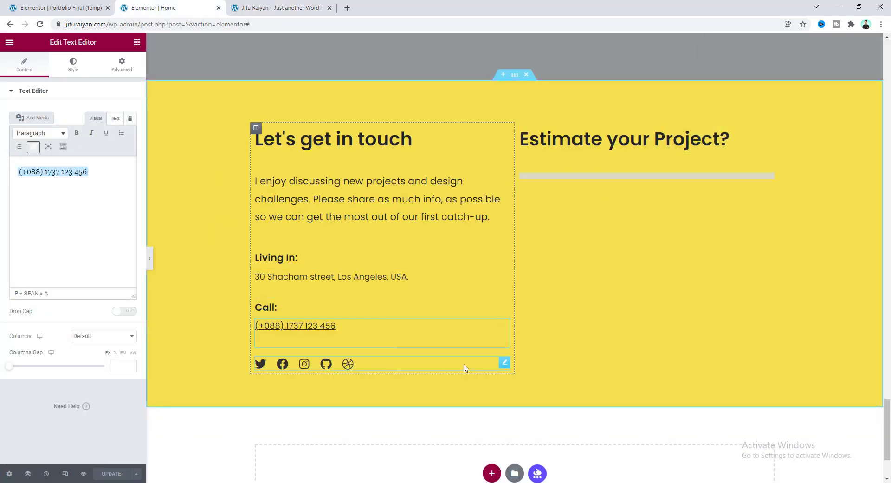
# Add a new social icon item using the Linkedin icon from the Icon Library.
pyautogui.click(504, 364)
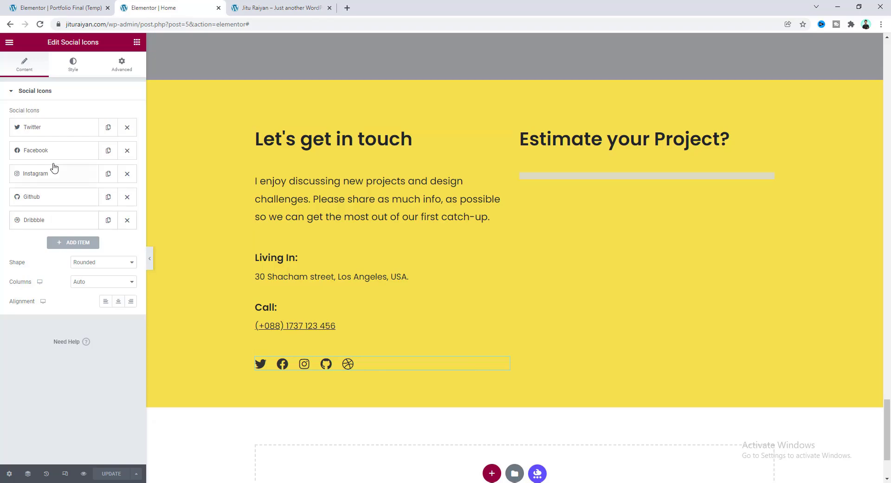
pyautogui.click(72, 243)
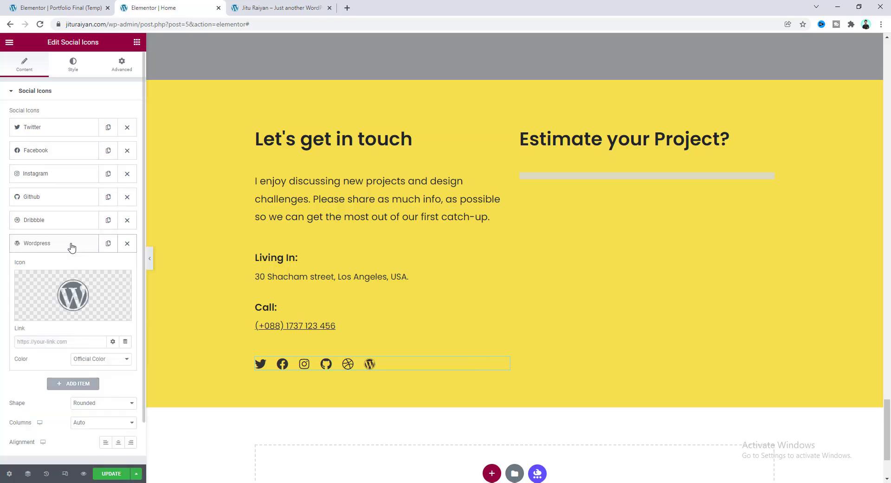
pyautogui.click(96, 289)
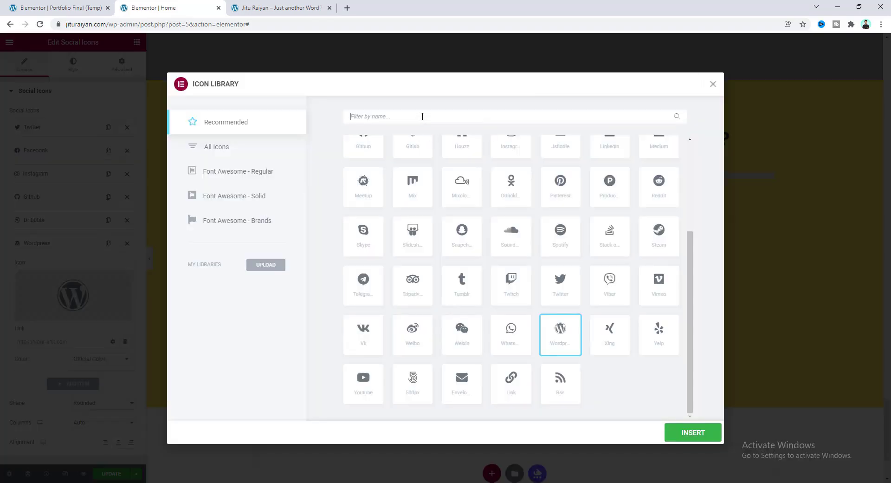
pyautogui.write('lin')
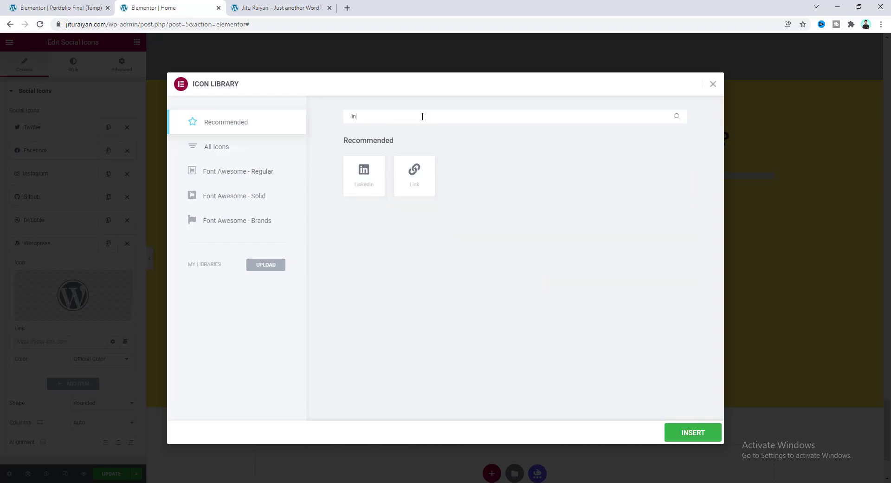
pyautogui.click(364, 173)
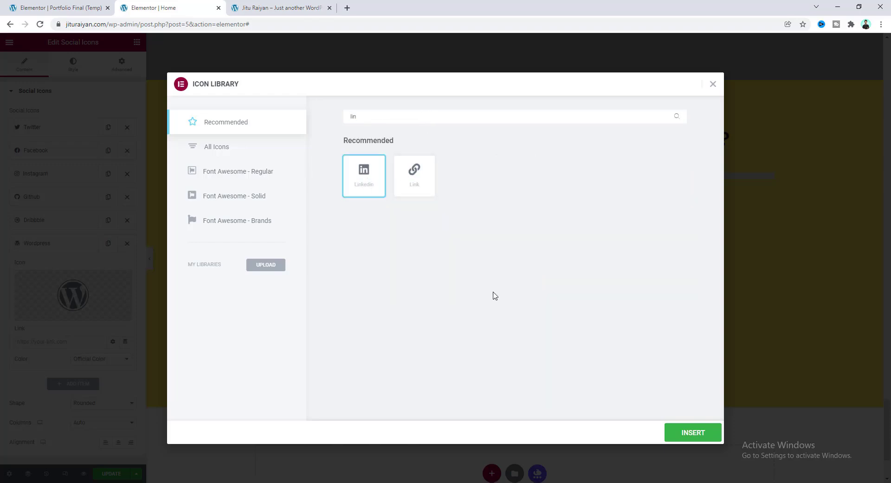
pyautogui.click(677, 434)
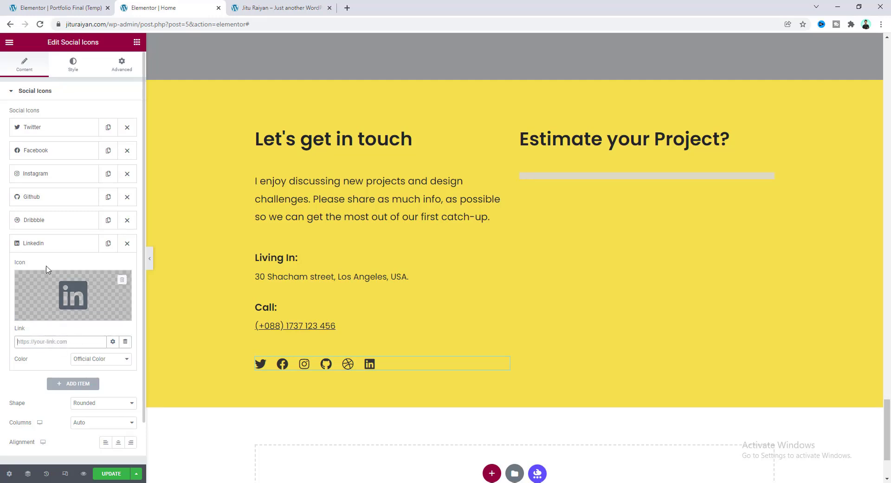
# Move LinkedIn to just after Facebook and delete the Dribbble icon.
pyautogui.click(54, 243)
pyautogui.moveTo(56, 250); pyautogui.dragTo(69, 188)
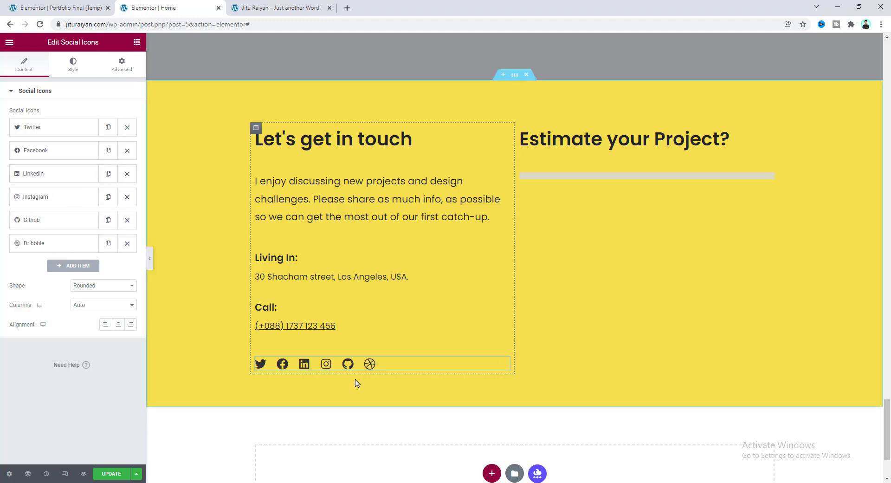
pyautogui.click(127, 245)
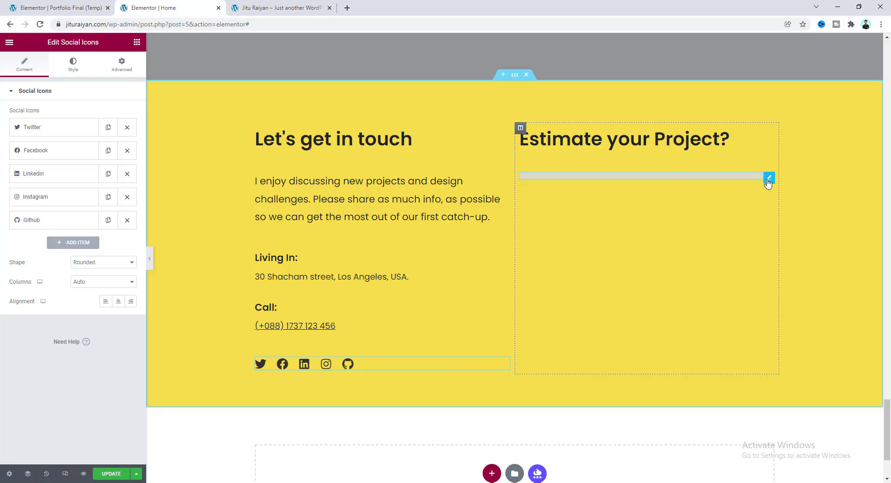
# Check the WPForms widget's empty Select Form list and update the page.
pyautogui.click(768, 179)
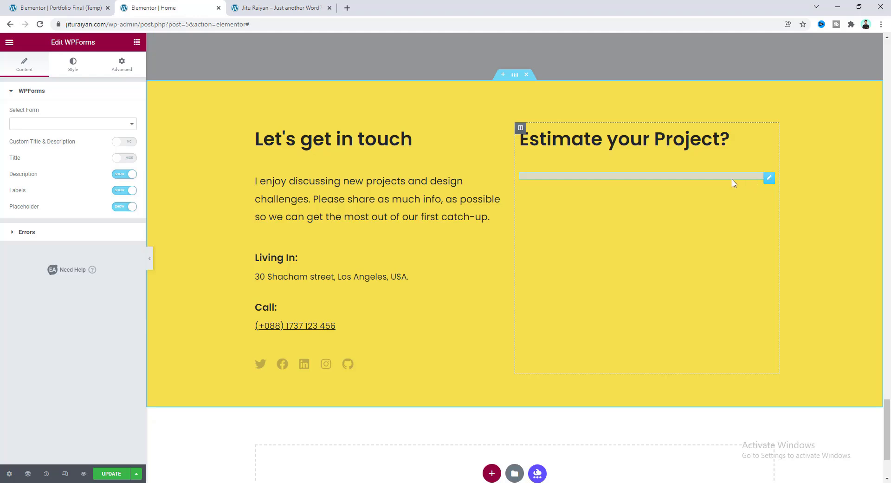
pyautogui.click(90, 127)
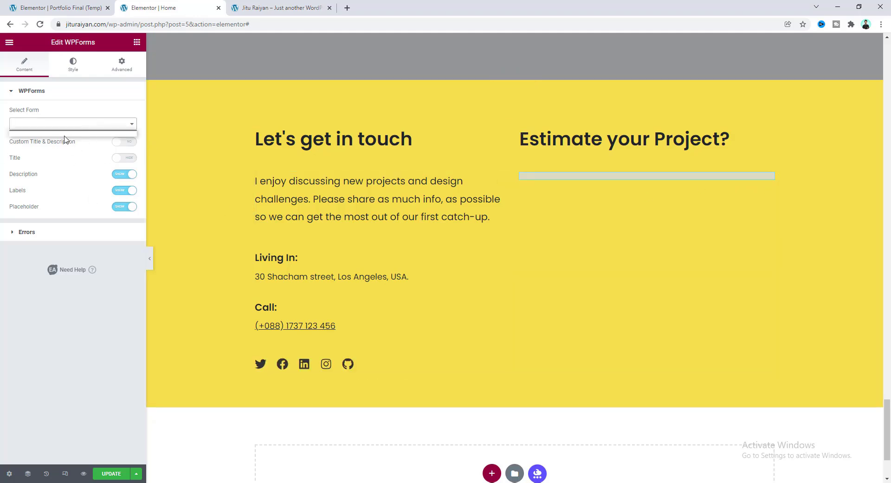
pyautogui.click(63, 179)
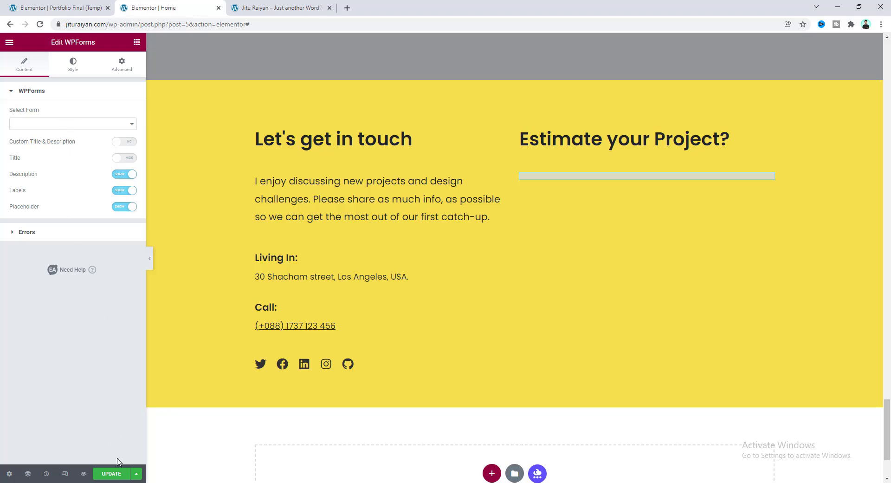
pyautogui.click(119, 475)
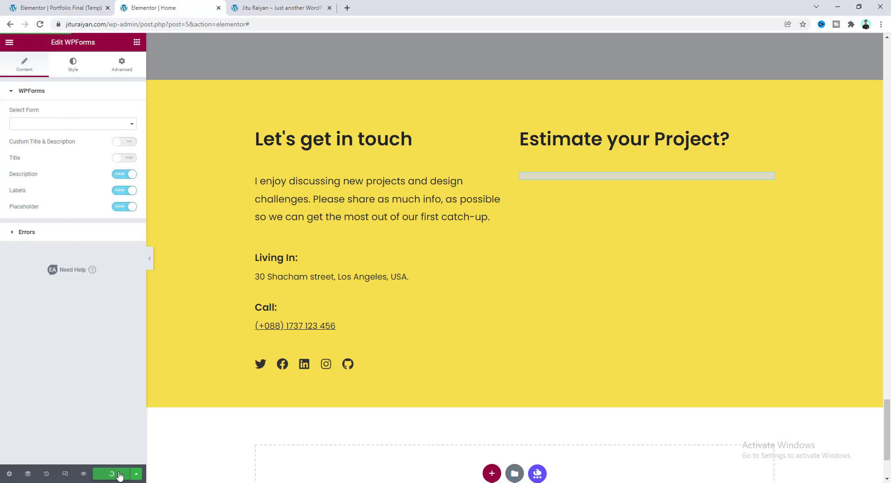
# From the site preview's admin bar, open the WordPress Dashboard in a new tab.
pyautogui.click(274, 8)
pyautogui.click(42, 44)
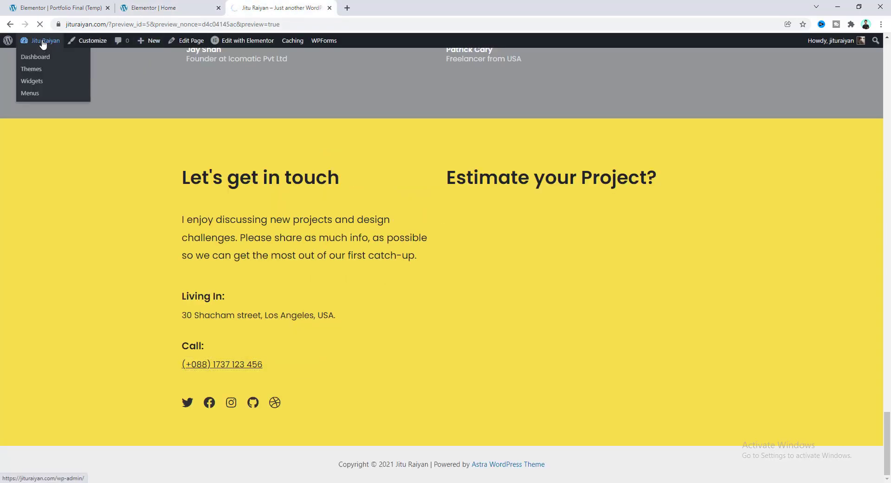
pyautogui.click(43, 44)
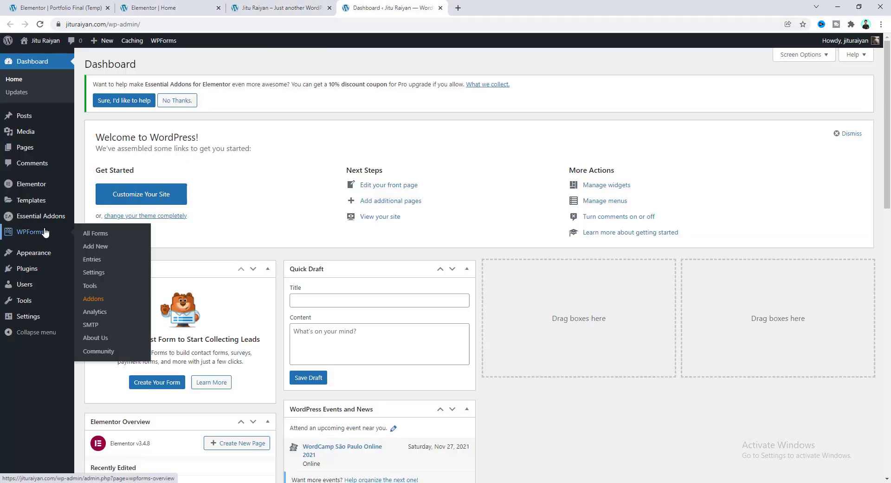
# Create a new WPForms form from the Simple Contact Form template.
pyautogui.click(60, 234)
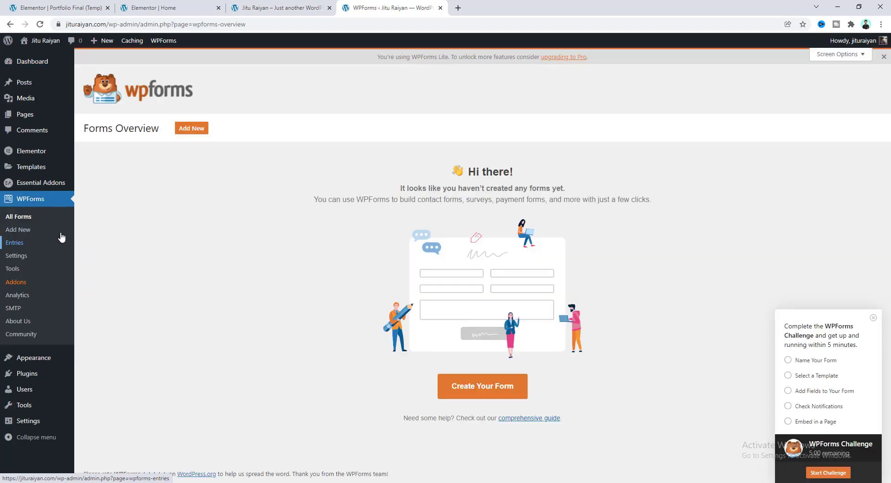
pyautogui.click(485, 396)
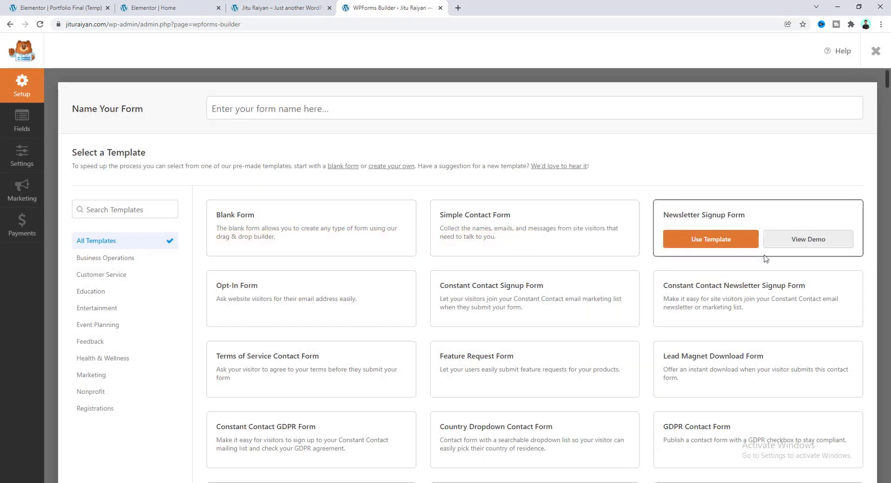
pyautogui.moveTo(500, 308)
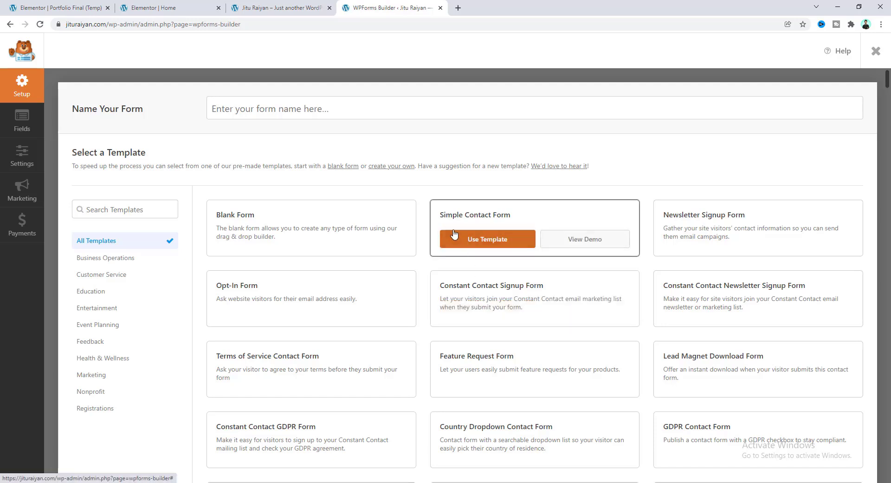
pyautogui.click(469, 240)
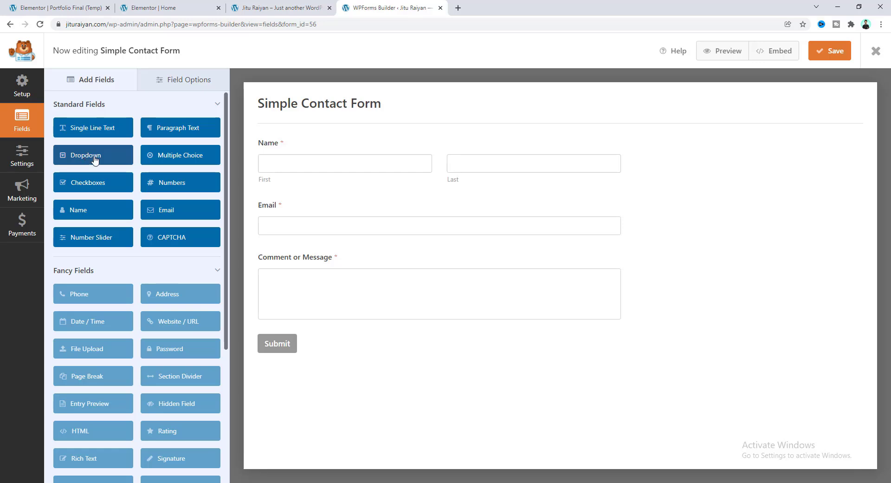
# Add a Dropdown field below Email, then delete it again.
pyautogui.moveTo(94, 160); pyautogui.dragTo(285, 259)
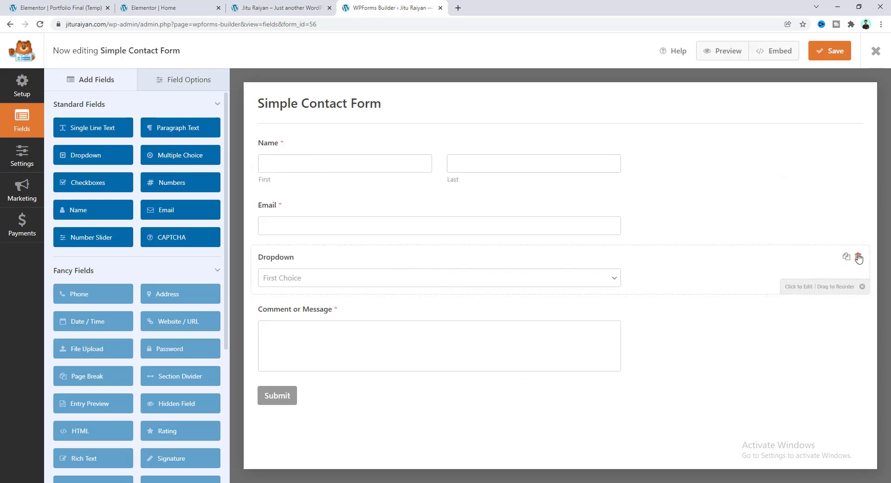
pyautogui.click(858, 258)
pyautogui.click(410, 292)
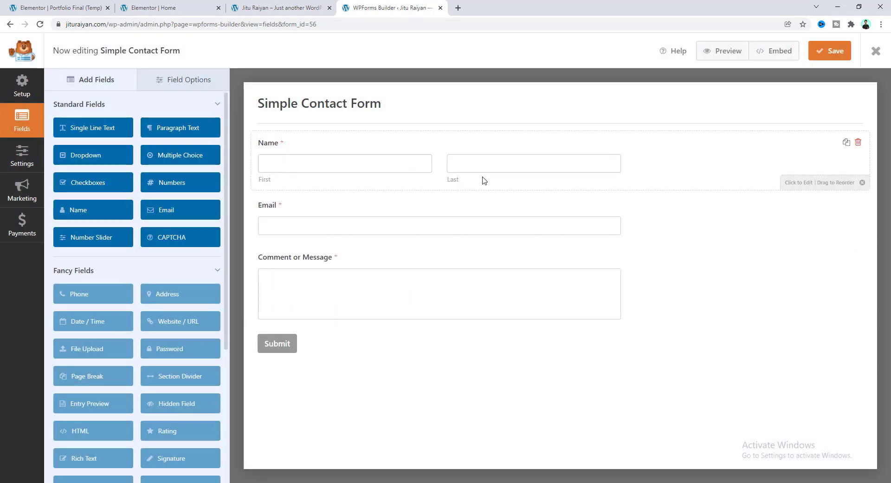
# Set the Name field's Format to Simple and save the form.
pyautogui.click(394, 148)
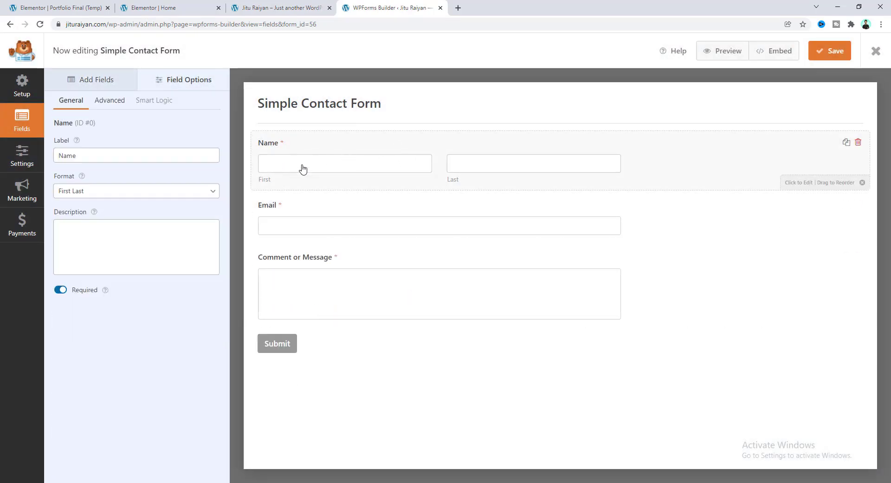
pyautogui.click(143, 193)
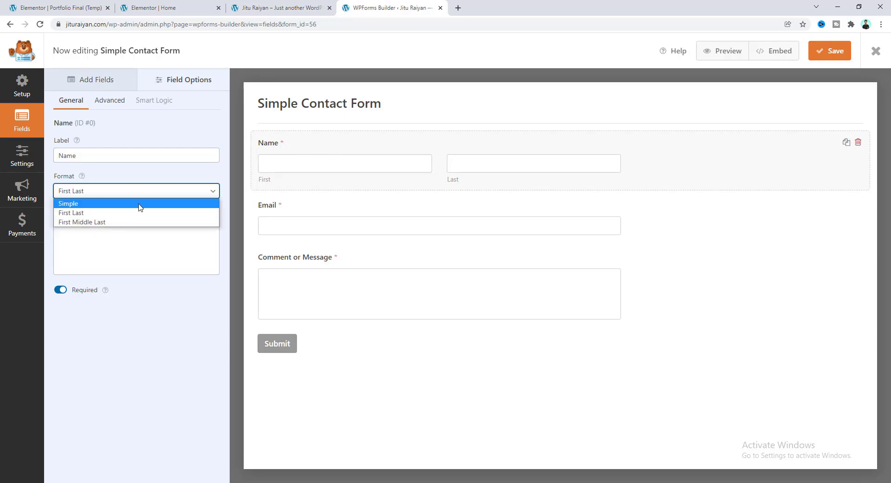
pyautogui.click(141, 205)
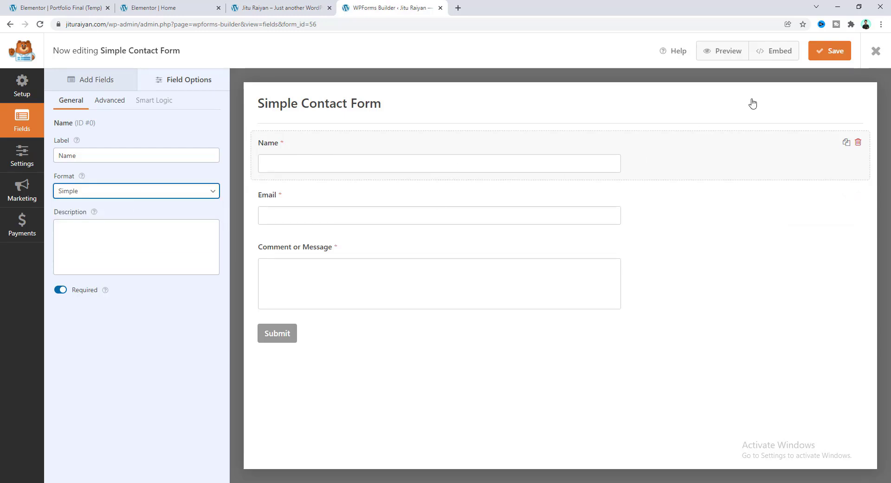
pyautogui.click(820, 52)
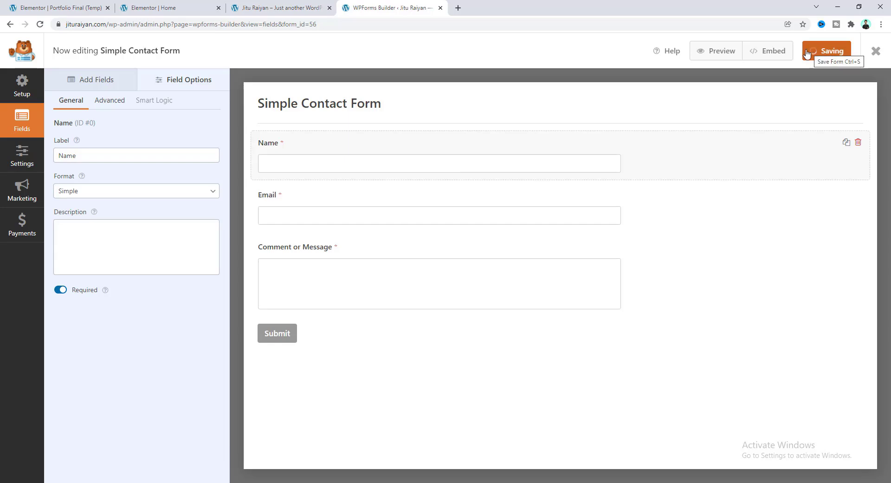
pyautogui.click(179, 8)
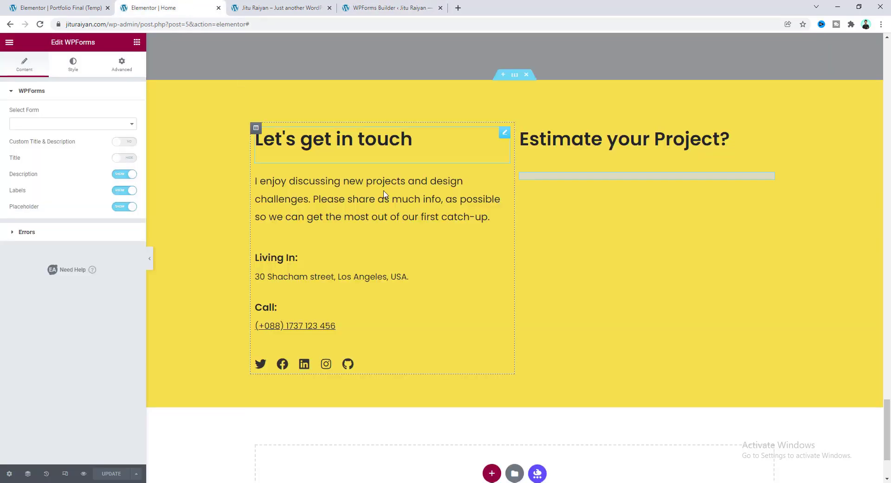
# Reload Elementor, keep Simple Contact Form selected in the WPForms widget, and return to the builder.
pyautogui.click(41, 25)
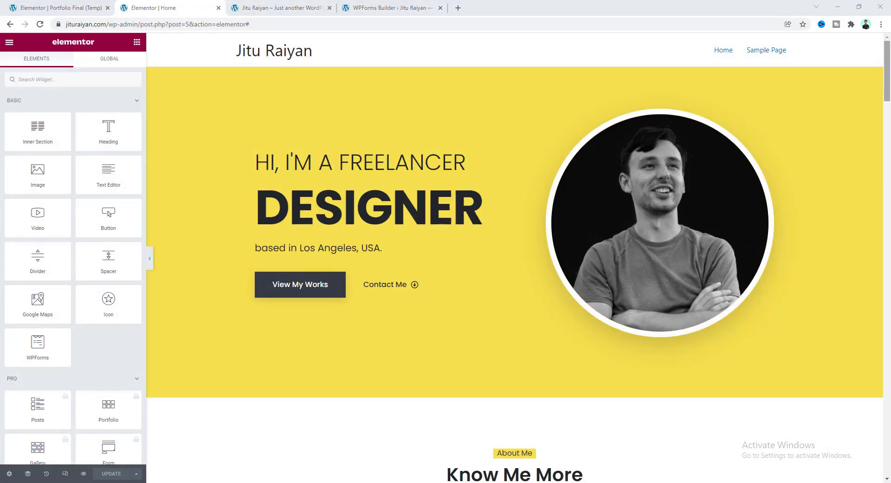
pyautogui.moveTo(888, 71); pyautogui.dragTo(887, 431)
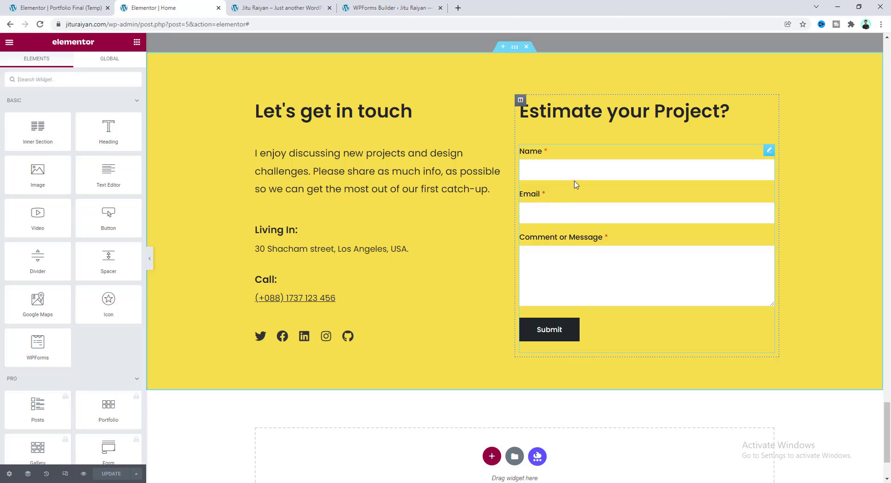
pyautogui.click(586, 193)
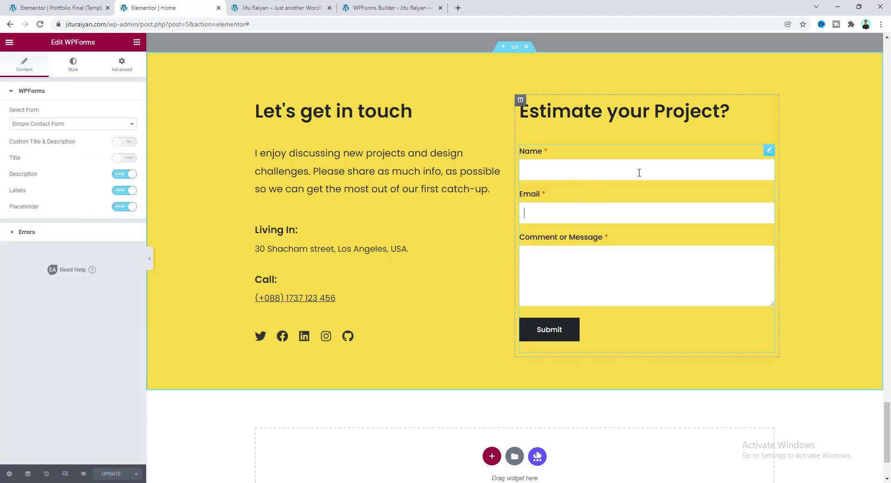
pyautogui.click(82, 125)
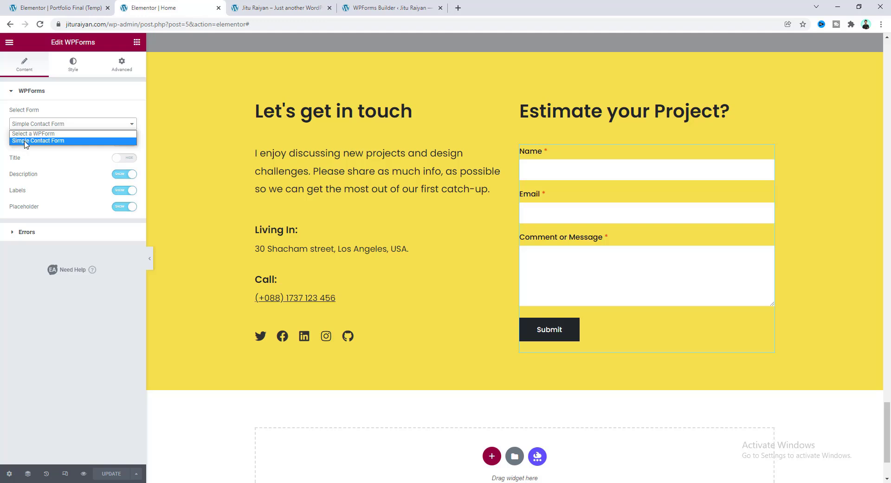
pyautogui.click(68, 118)
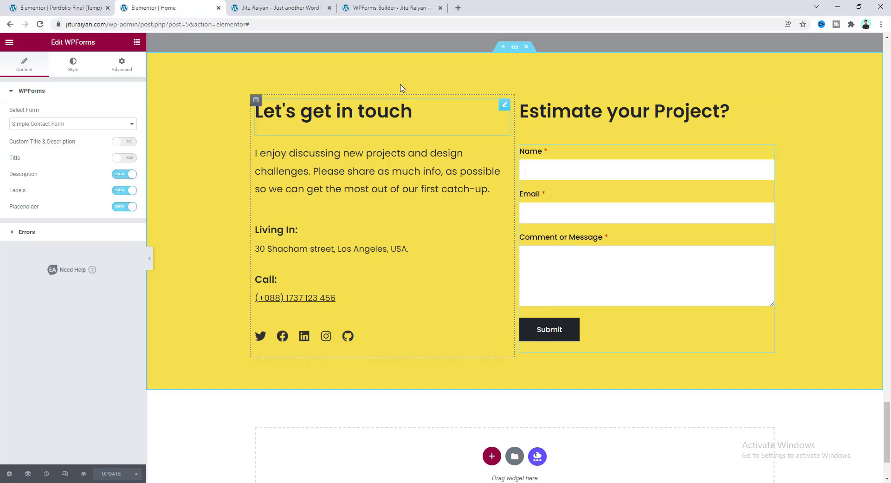
pyautogui.click(380, 3)
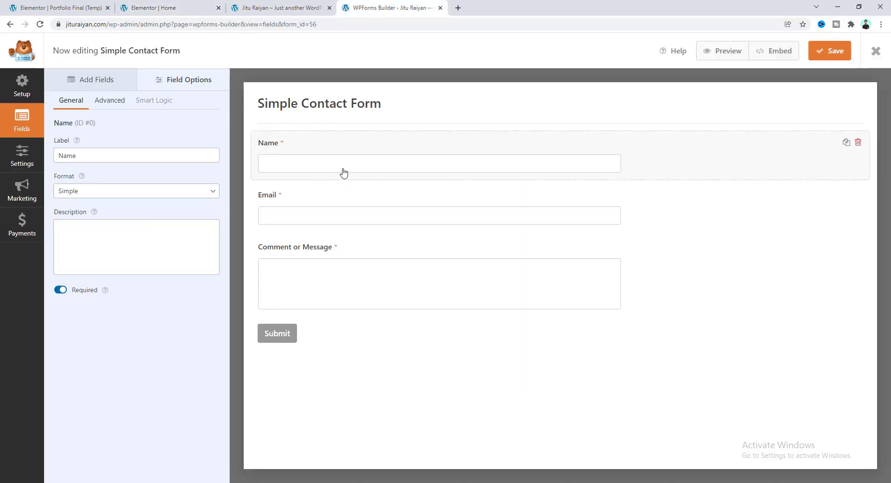
# Relabel the Comment or Message field to 'Your Messege'.
pyautogui.click(282, 250)
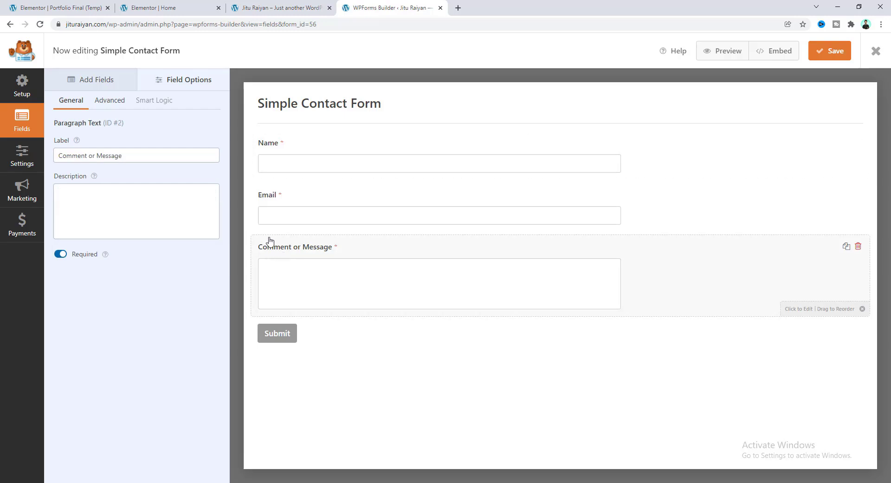
pyautogui.click(129, 154)
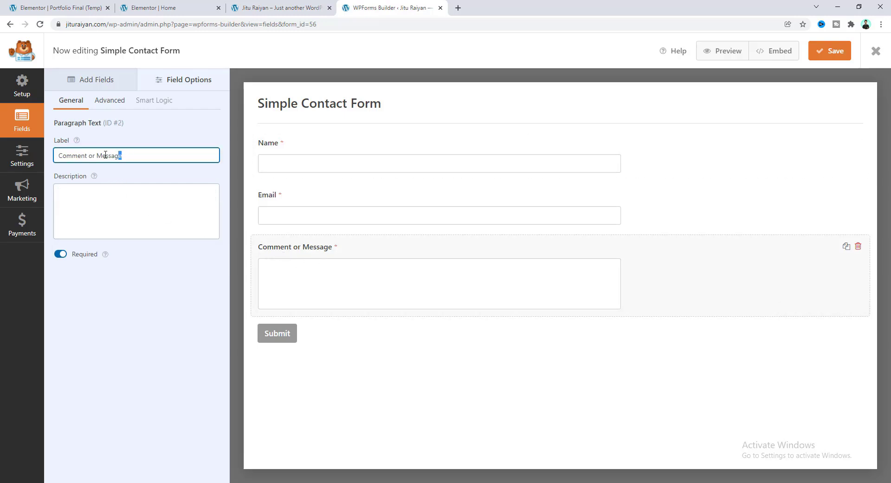
pyautogui.moveTo(105, 155); pyautogui.dragTo(25, 156)
pyautogui.write('Your Messege')
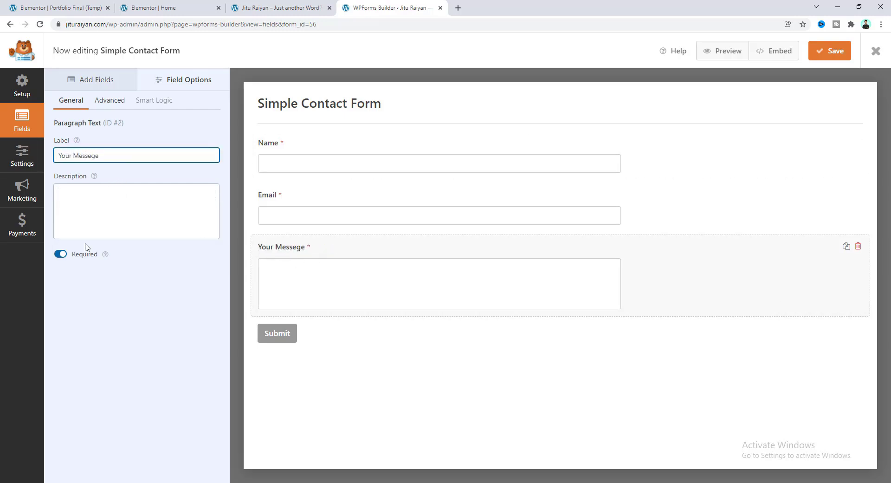
pyautogui.click(363, 249)
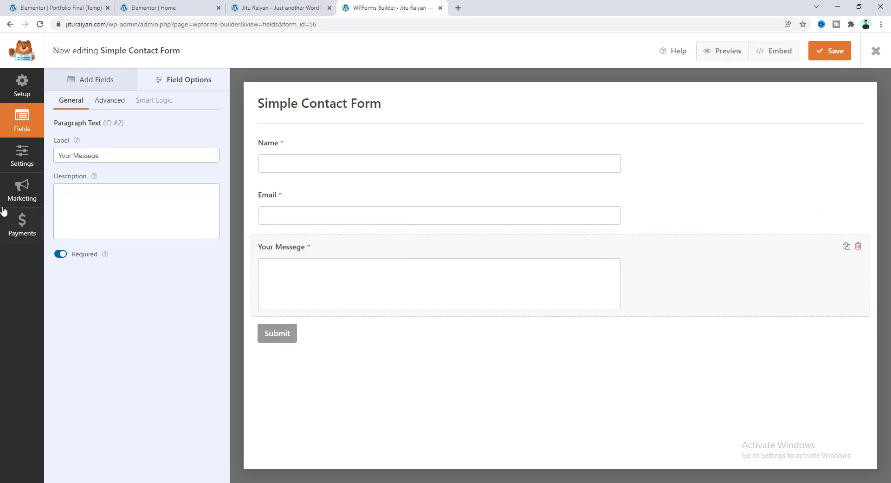
# Change the form's Submit Button Text to 'Send'.
pyautogui.click(7, 158)
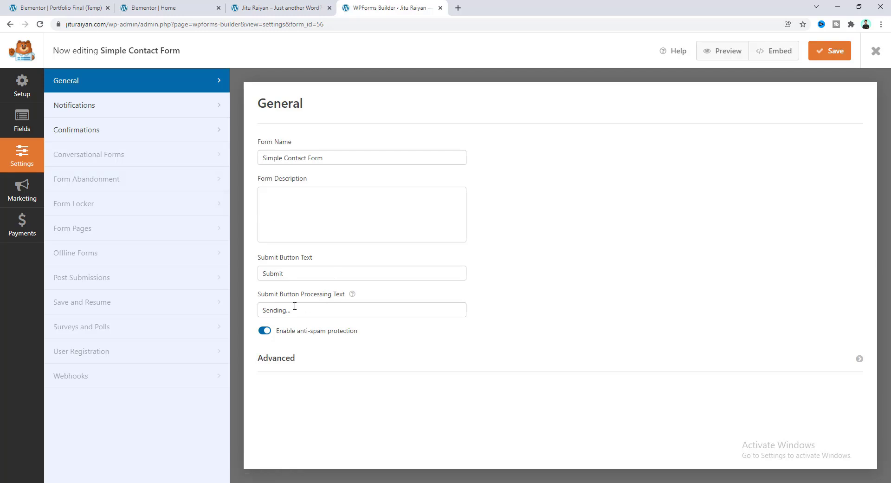
pyautogui.moveTo(287, 273); pyautogui.dragTo(241, 274)
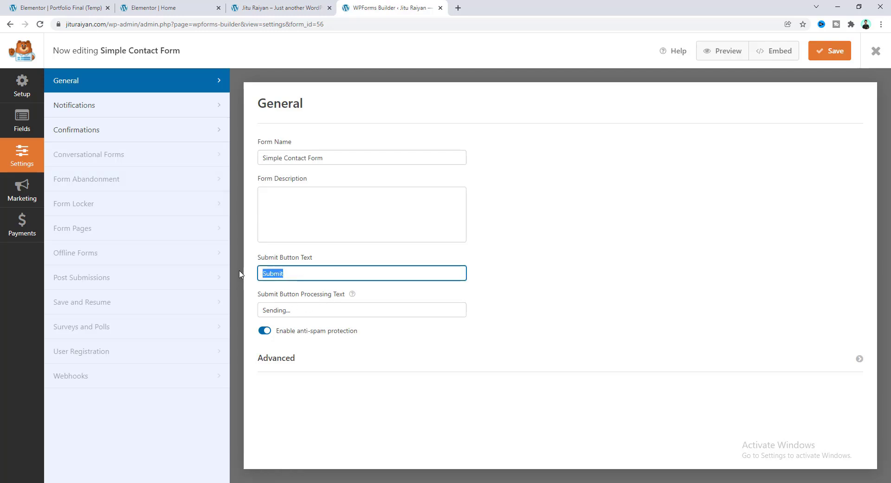
pyautogui.write('Send')
# Review the notification's recipient address, subject line and sender name.
pyautogui.click(135, 105)
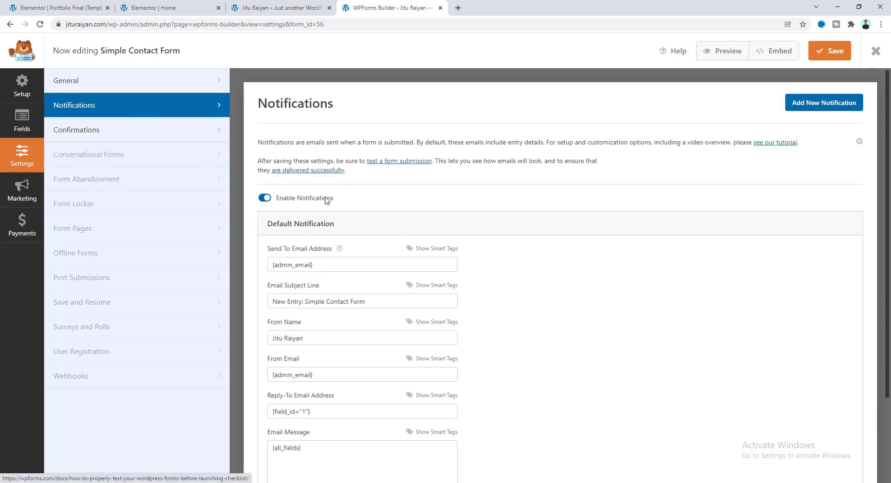
pyautogui.scroll(-2, 353, 239)
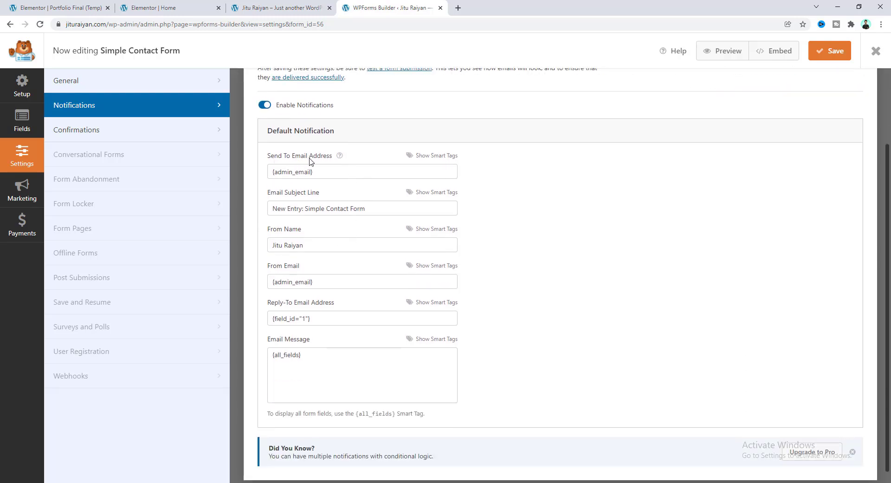
pyautogui.moveTo(318, 170); pyautogui.dragTo(272, 168)
pyautogui.click(262, 171)
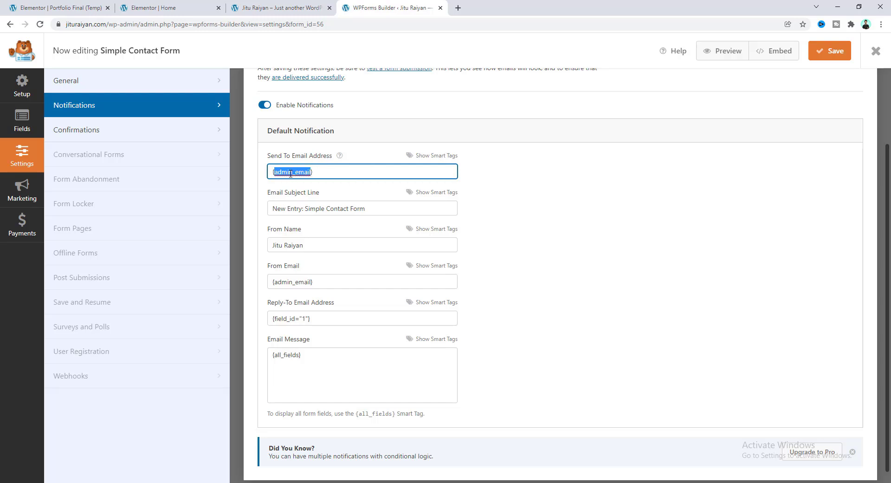
pyautogui.moveTo(326, 172); pyautogui.dragTo(270, 172)
pyautogui.moveTo(372, 208); pyautogui.dragTo(278, 209)
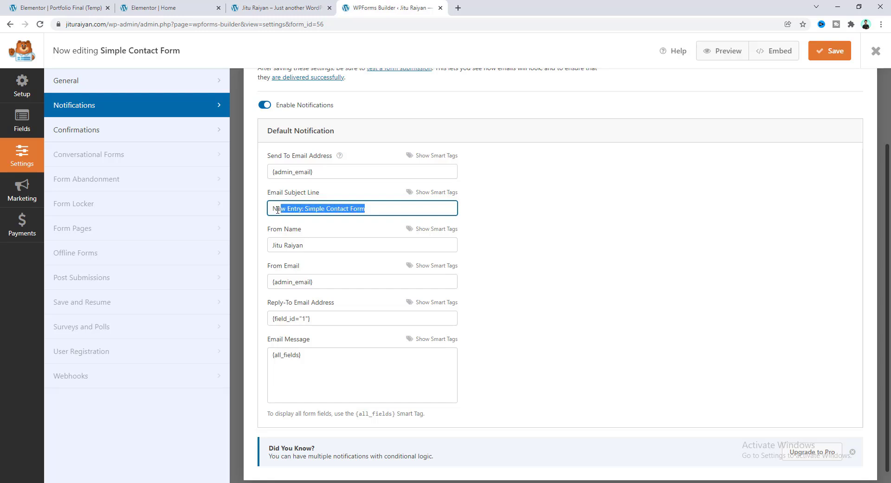
pyautogui.click(309, 243)
pyautogui.moveTo(308, 243); pyautogui.dragTo(258, 251)
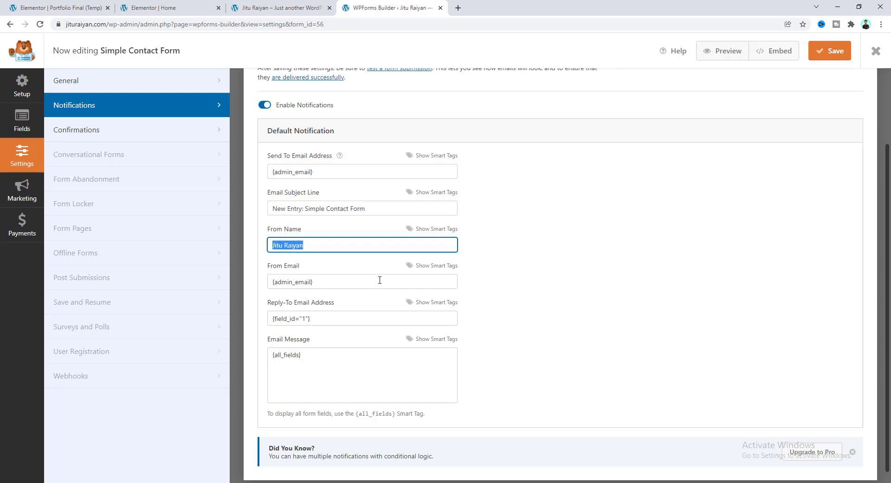
# Replace the From Email with the form's Email field smart tag {field_id="1"}.
pyautogui.moveTo(338, 281); pyautogui.dragTo(264, 285)
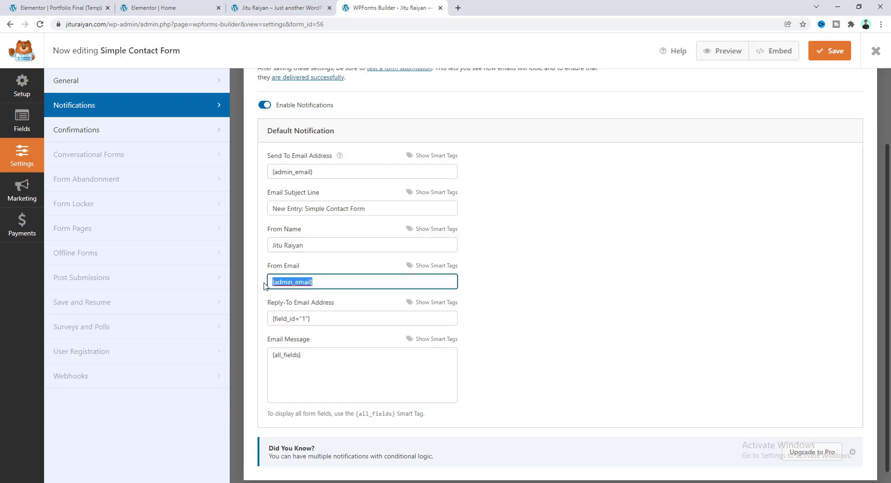
pyautogui.press('BackSpace')
pyautogui.click(425, 266)
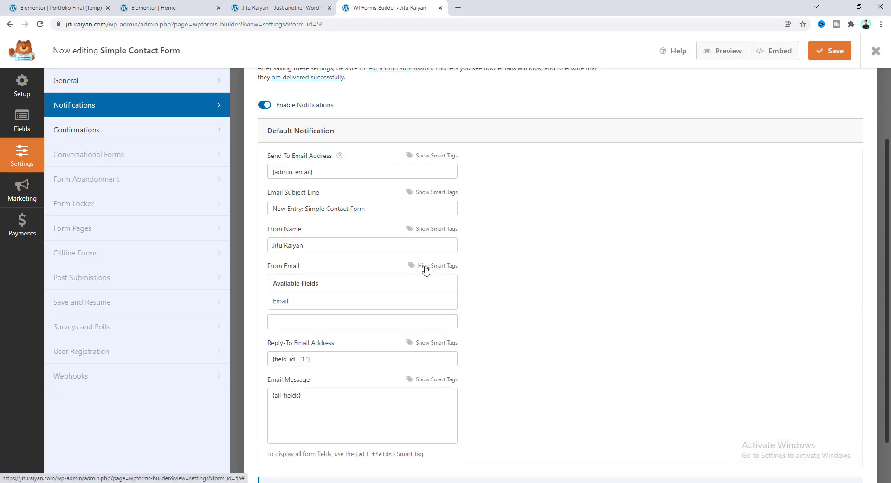
pyautogui.click(281, 302)
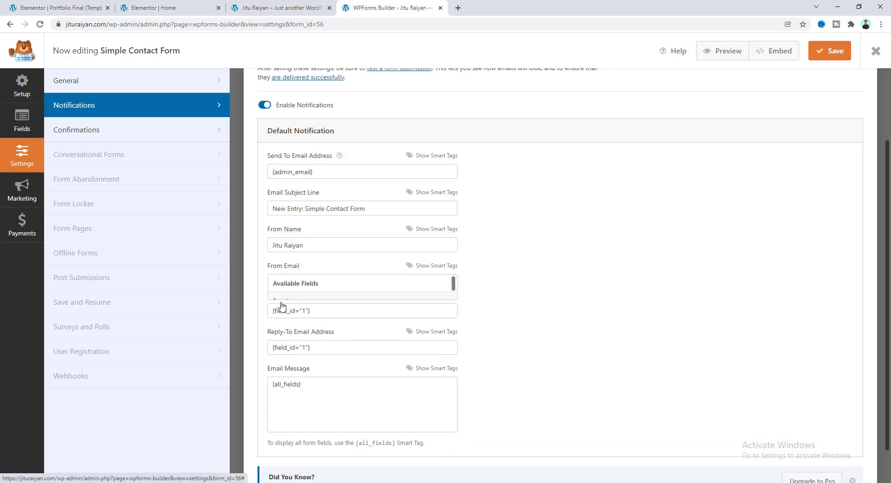
pyautogui.moveTo(316, 282); pyautogui.dragTo(272, 283)
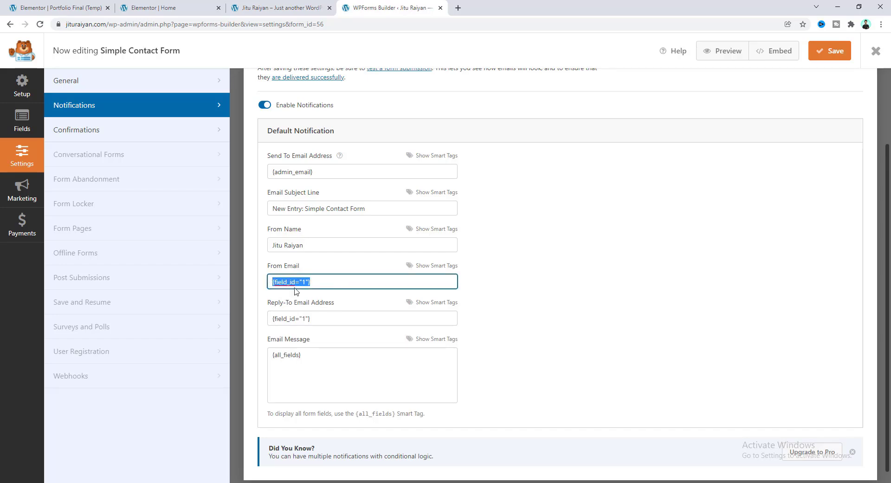
pyautogui.click(159, 6)
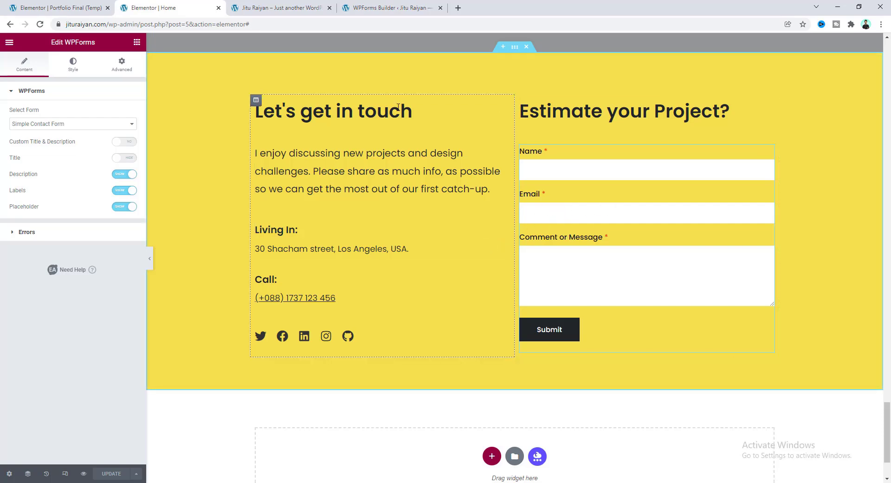
pyautogui.click(407, 9)
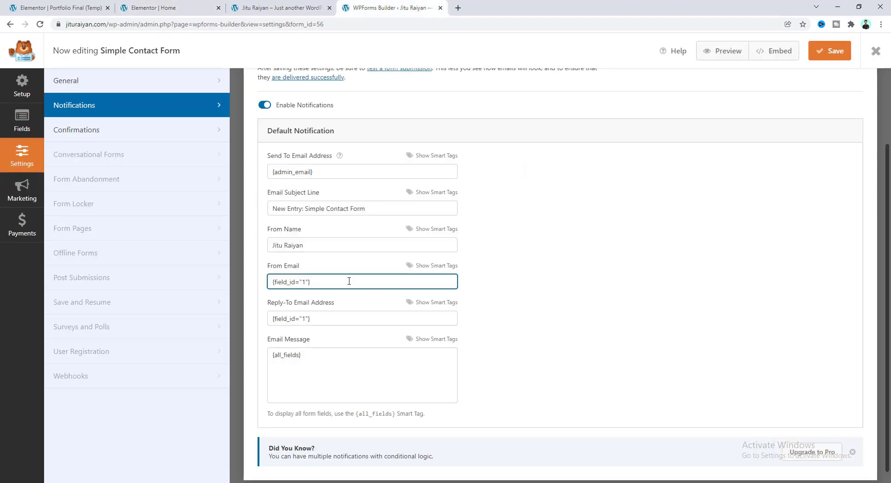
pyautogui.moveTo(315, 280); pyautogui.dragTo(261, 284)
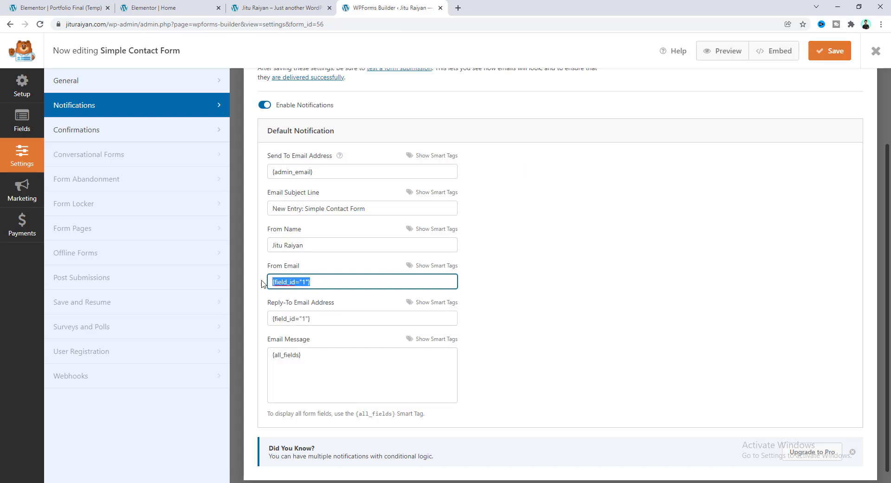
pyautogui.click(298, 280)
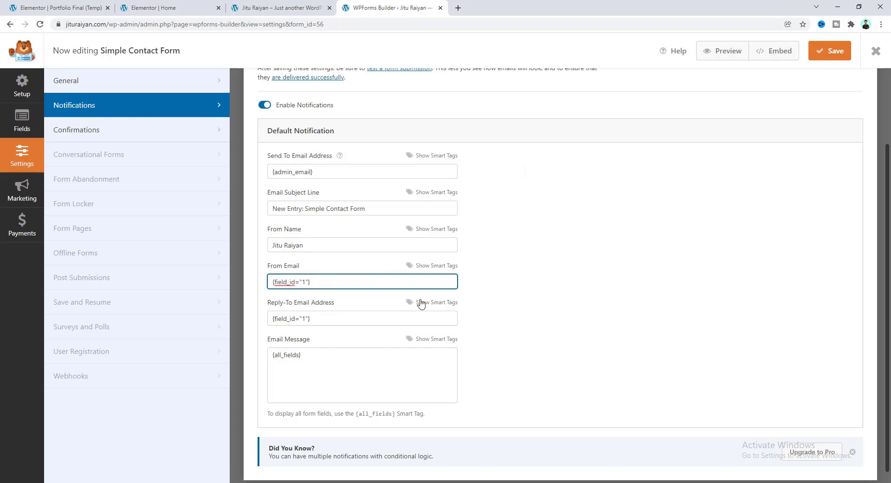
pyautogui.click(135, 129)
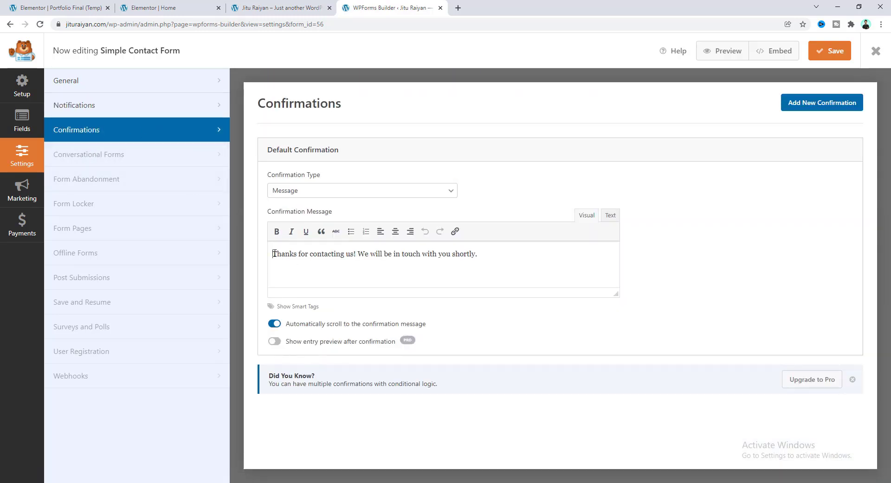
# Keep the default 'Thanks for contacting us!' confirmation message and save the form.
pyautogui.moveTo(274, 253); pyautogui.dragTo(478, 260)
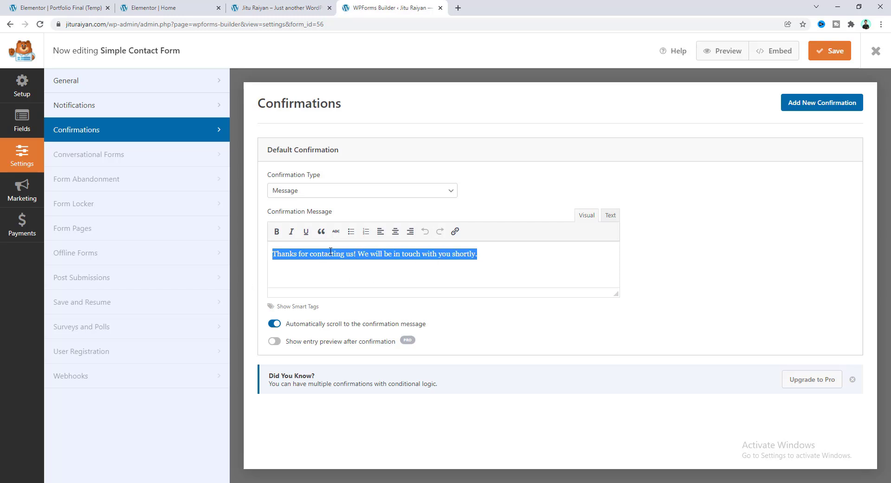
pyautogui.click(357, 260)
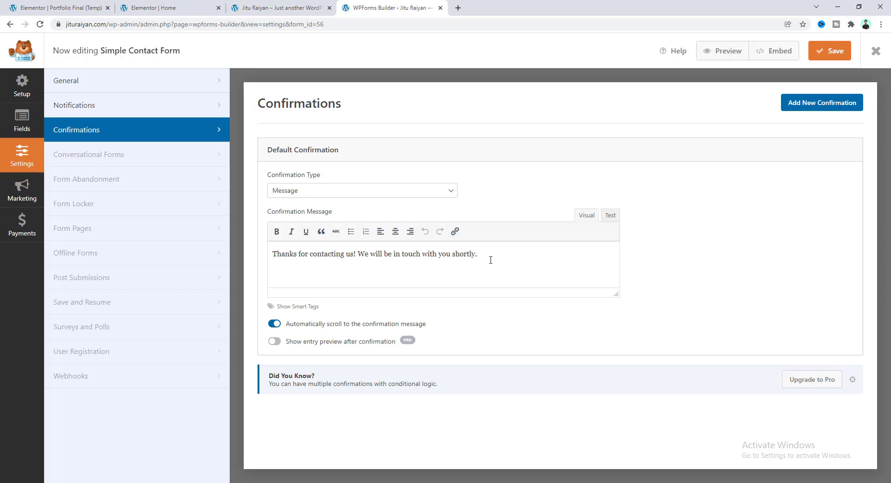
pyautogui.moveTo(484, 253); pyautogui.dragTo(263, 258)
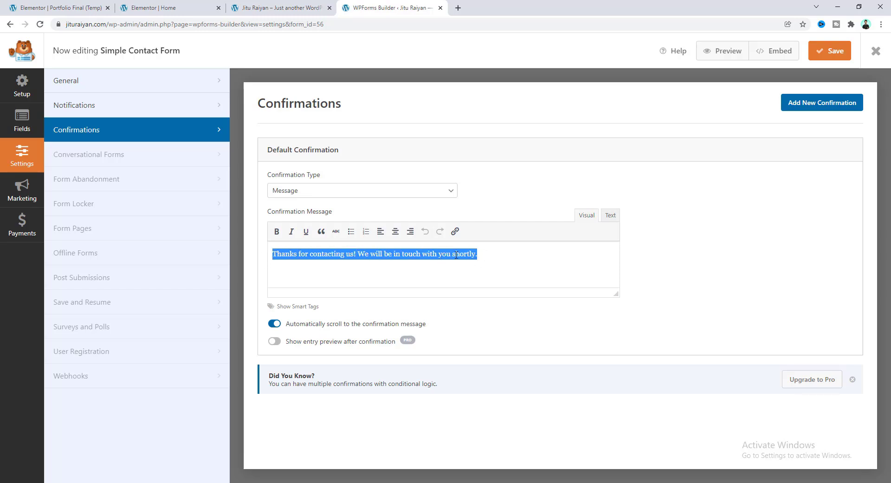
pyautogui.click(476, 255)
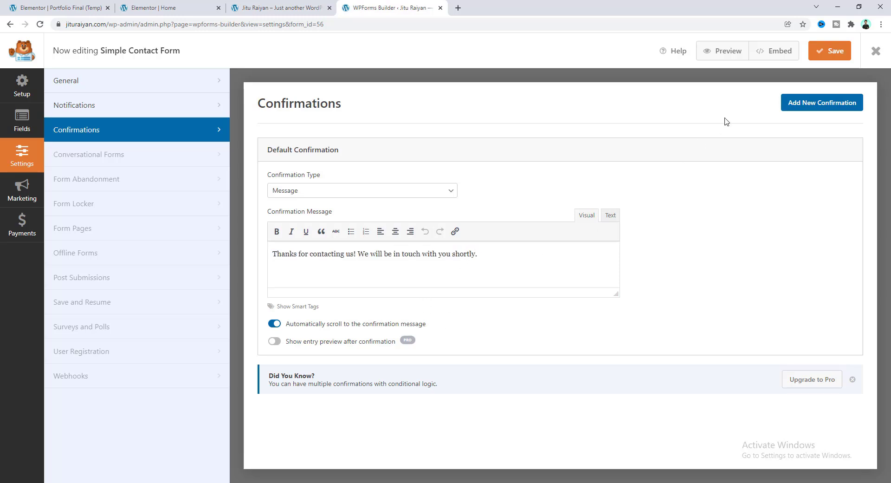
pyautogui.click(831, 51)
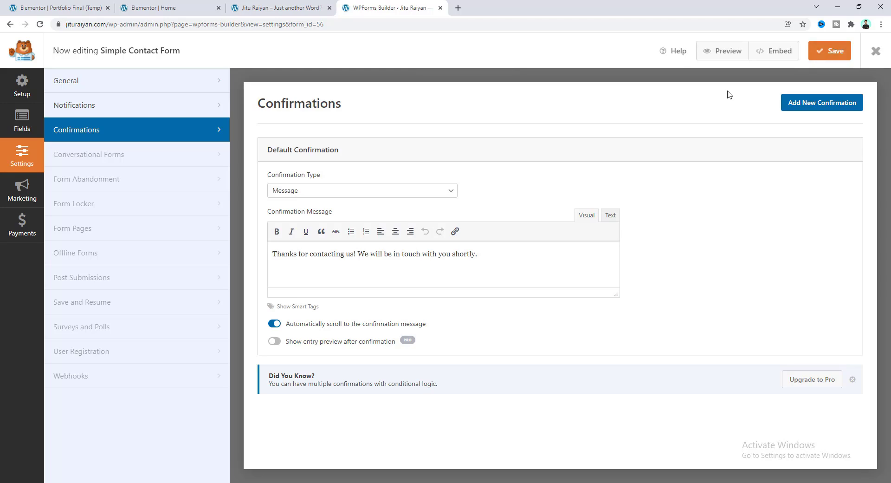
# Reload the live homepage, fill the contact form with saved name and email details, and send it.
pyautogui.click(300, 4)
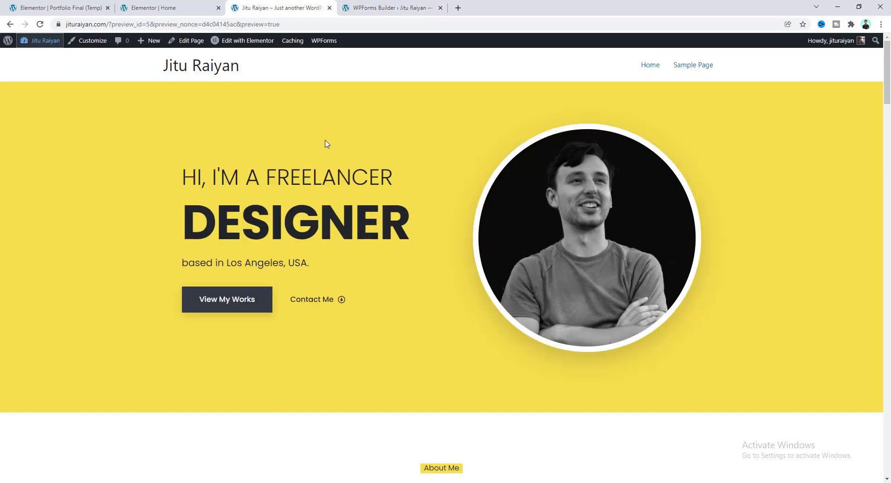
pyautogui.scroll(-15, 647, 203)
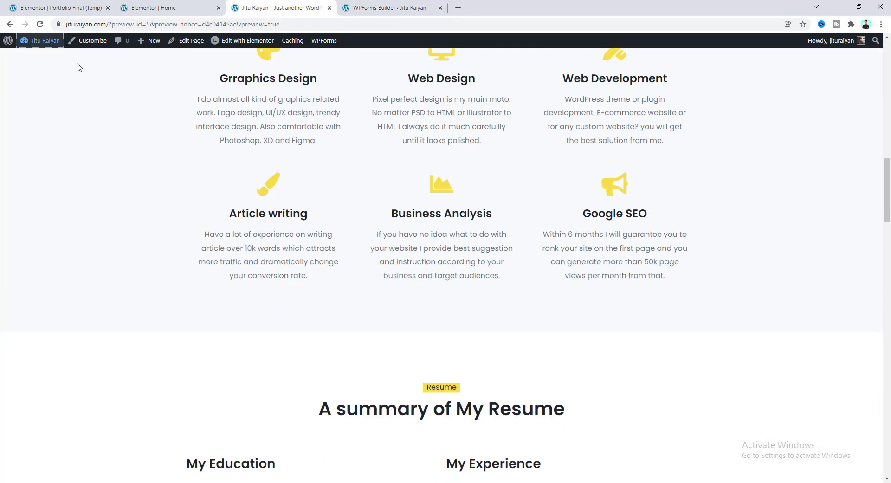
pyautogui.click(40, 24)
pyautogui.scroll(-15, 464, 218)
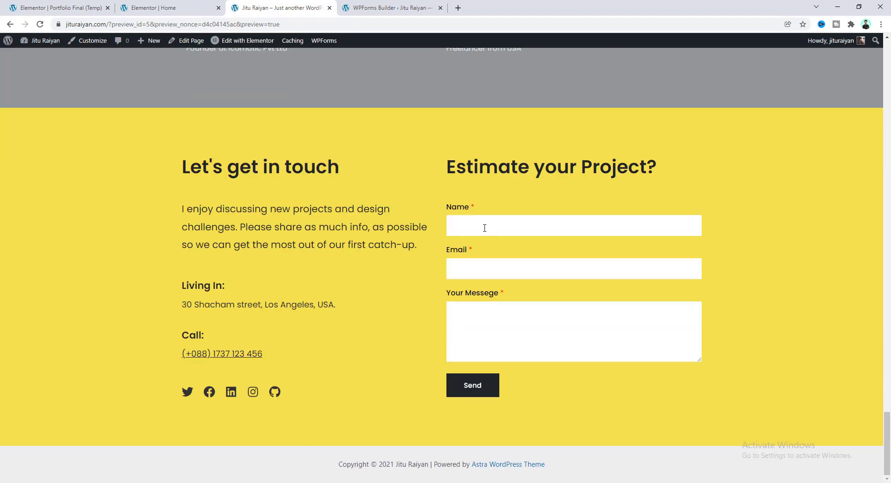
pyautogui.click(455, 223)
pyautogui.click(467, 294)
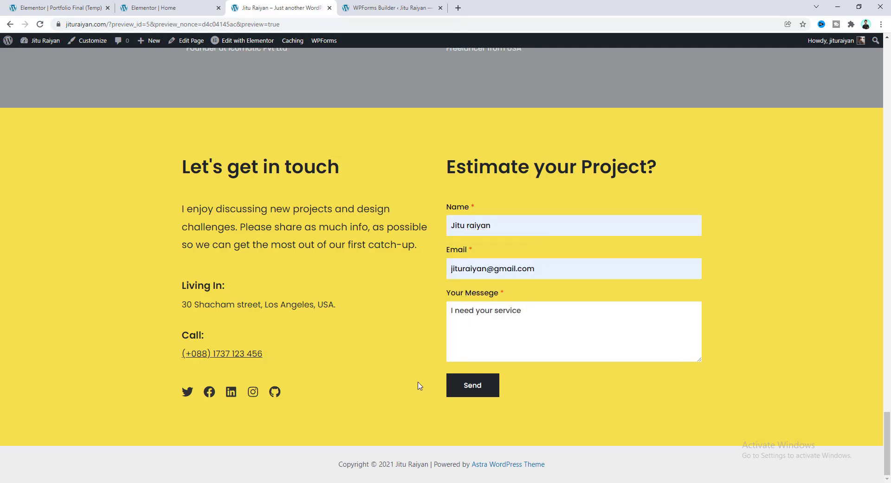
pyautogui.click(488, 391)
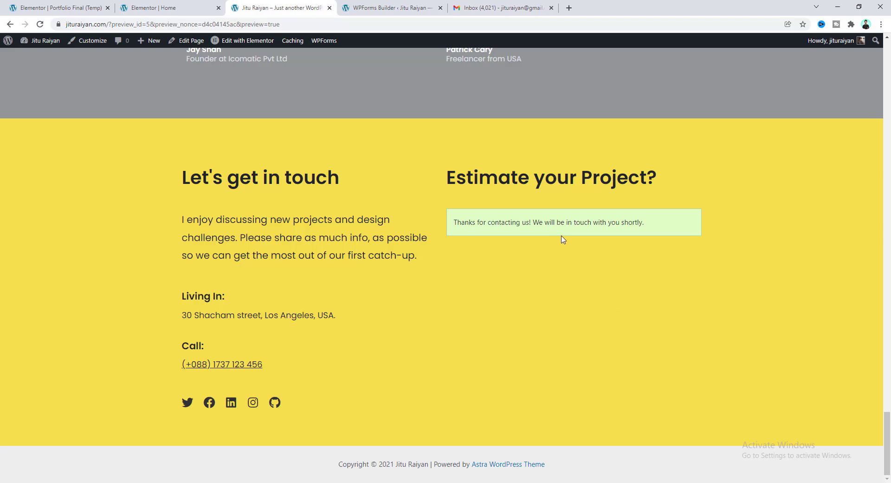
# Open the 'New Entry: Simple Contact Form' email at the top of the Gmail inbox.
pyautogui.click(501, 8)
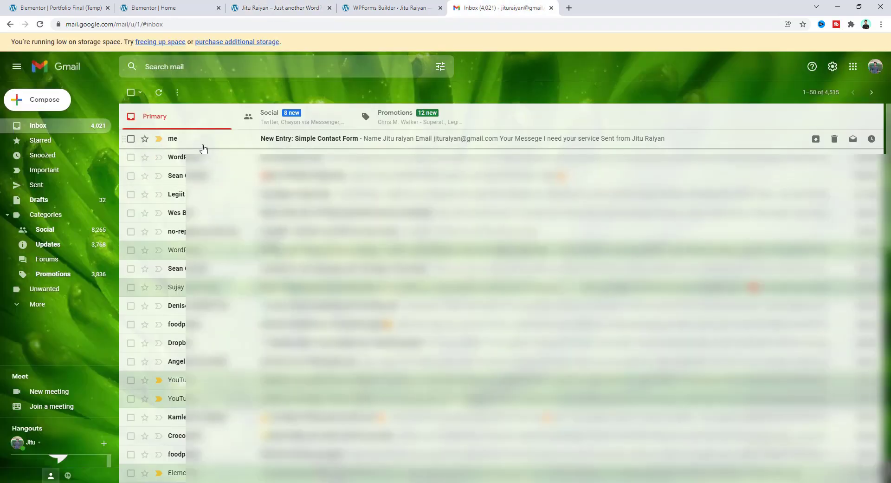
pyautogui.click(249, 143)
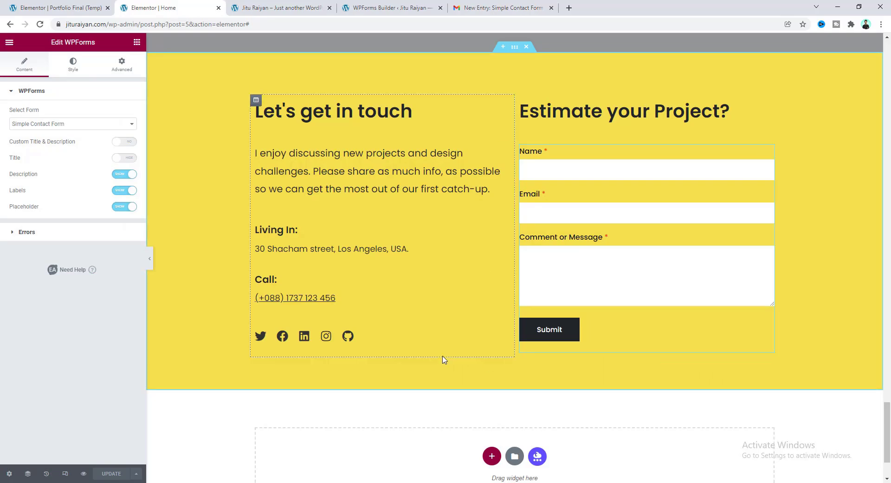
# Scroll the Home page editor to the top and switch Responsive Mode to Tablet.
pyautogui.moveTo(888, 395); pyautogui.dragTo(888, 42)
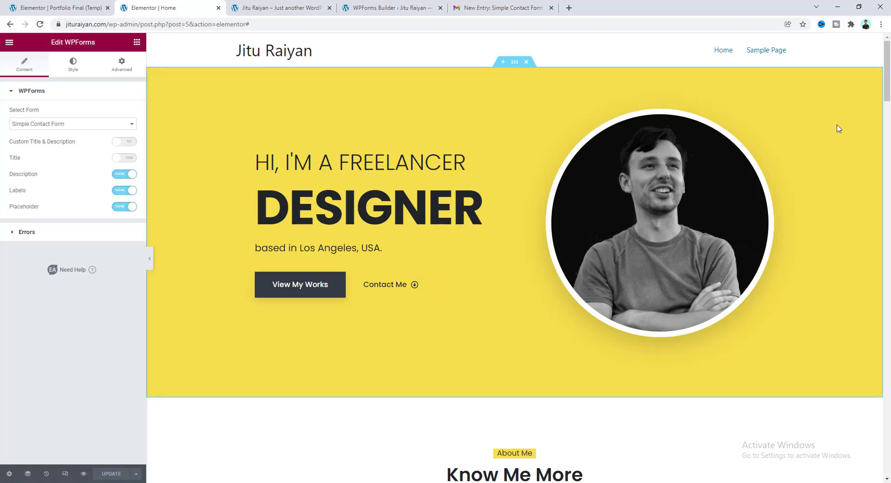
pyautogui.moveTo(888, 81)
pyautogui.mouseDown()
pyautogui.moveTo(889, 348)
pyautogui.moveTo(888, 86)
pyautogui.mouseUp()
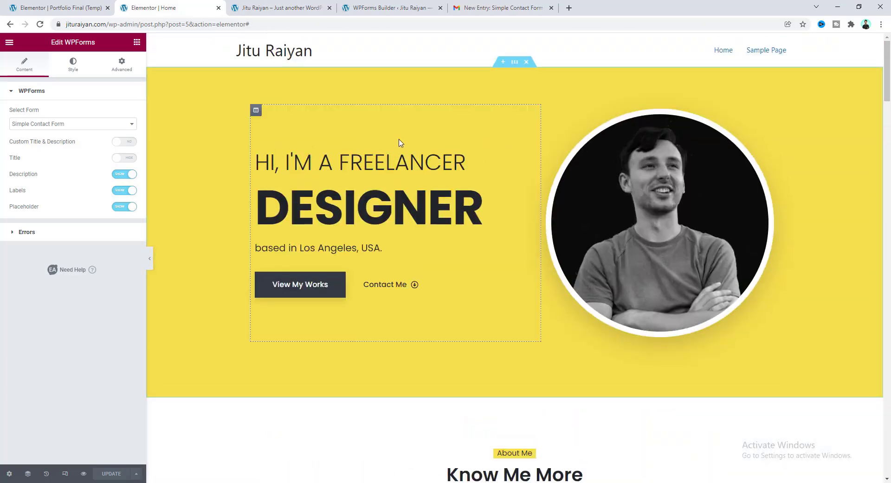
pyautogui.click(65, 474)
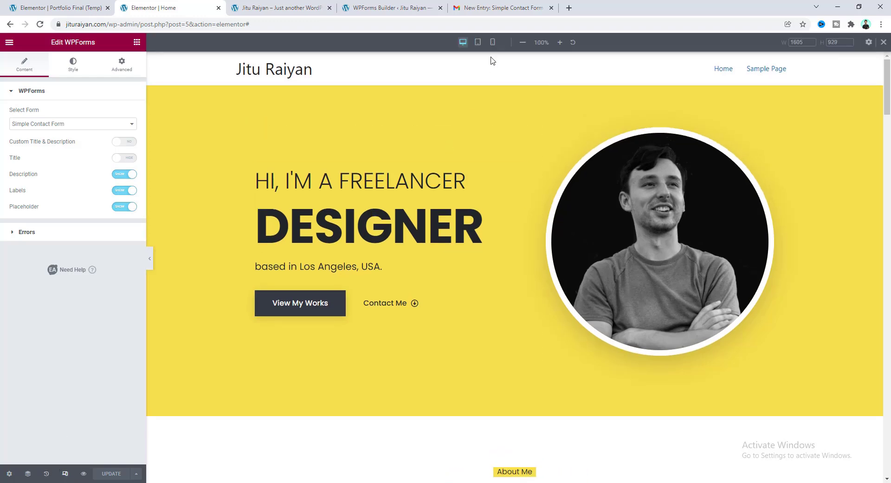
pyautogui.click(477, 43)
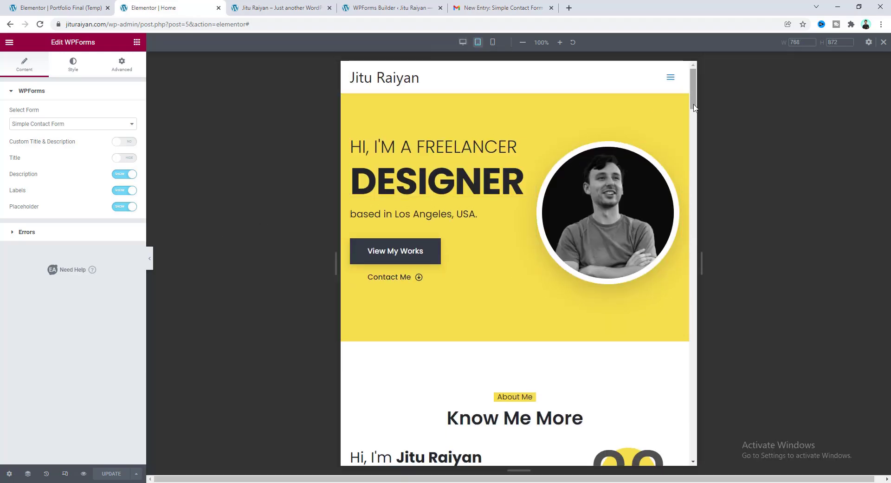
pyautogui.moveTo(693, 105); pyautogui.dragTo(683, 83)
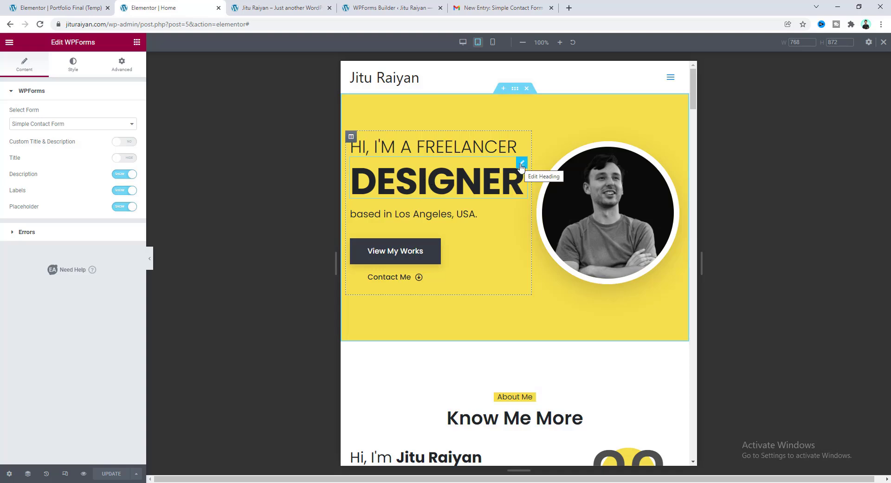
# Compare the DESIGNER heading's typography size: 80 px on tablet versus 104 px on desktop.
pyautogui.click(432, 174)
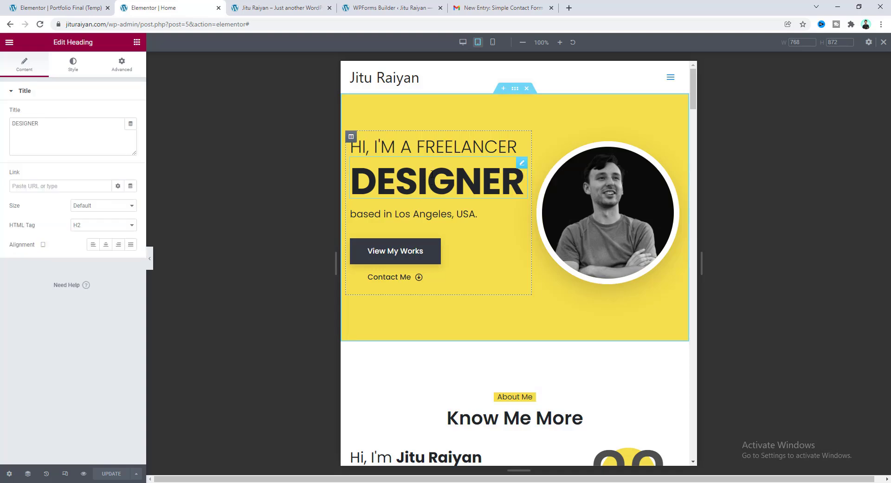
pyautogui.click(74, 65)
pyautogui.click(130, 133)
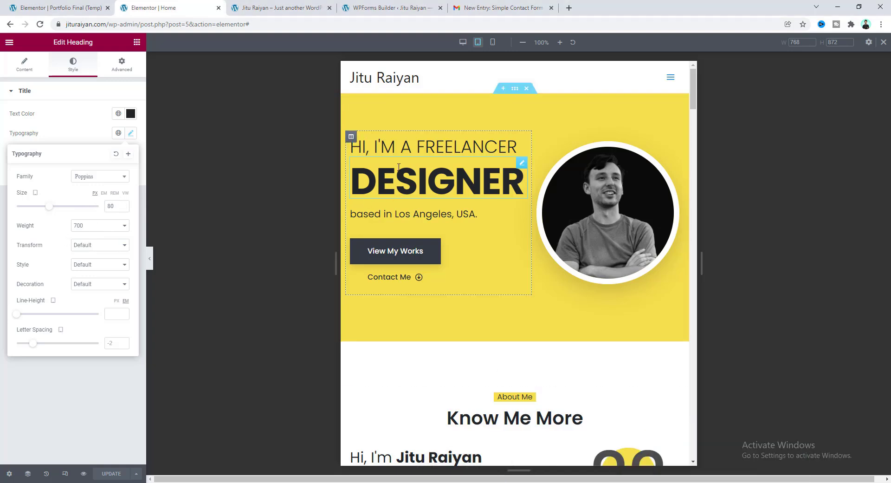
pyautogui.click(463, 43)
pyautogui.click(130, 134)
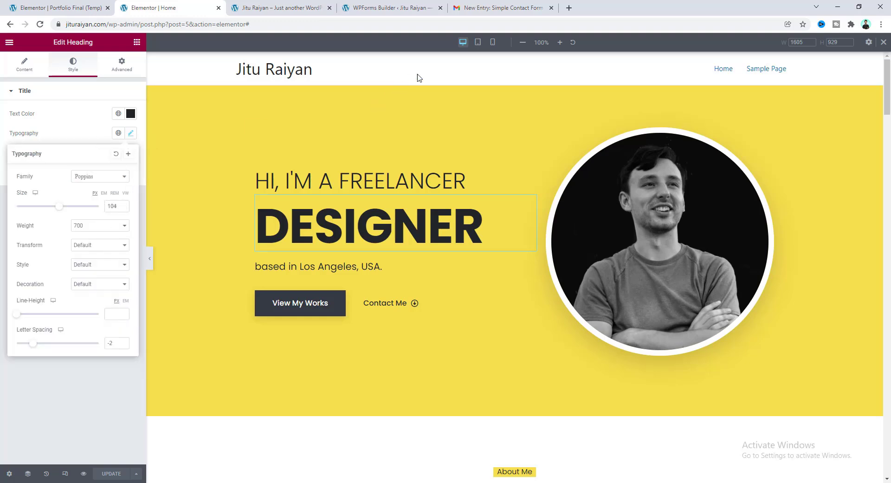
pyautogui.click(477, 42)
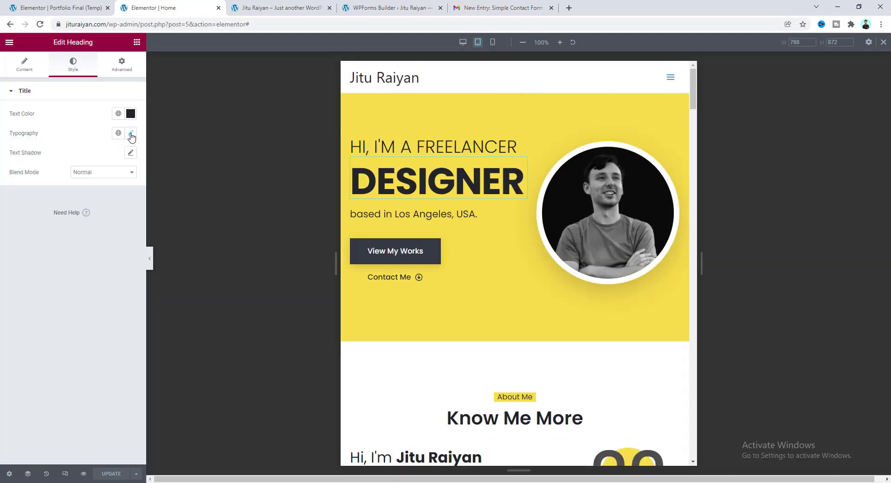
pyautogui.click(131, 134)
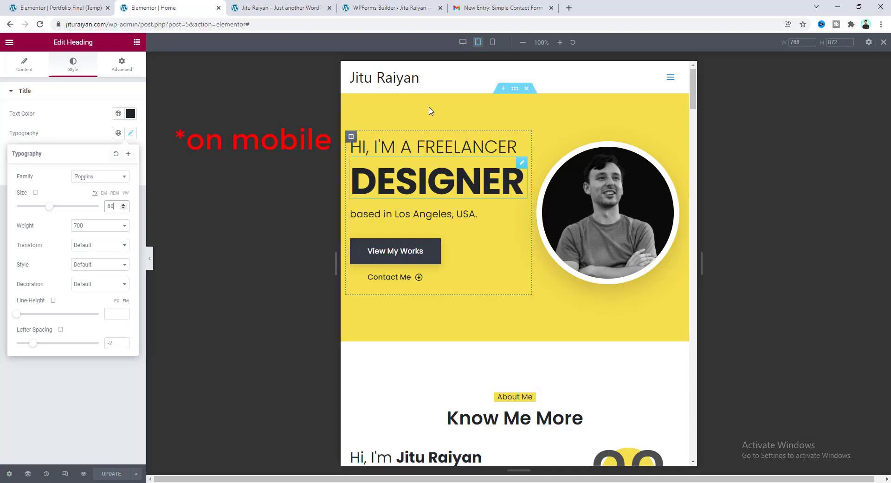
# Set the DESIGNER heading's typography size to 50 in Mobile view.
pyautogui.click(493, 42)
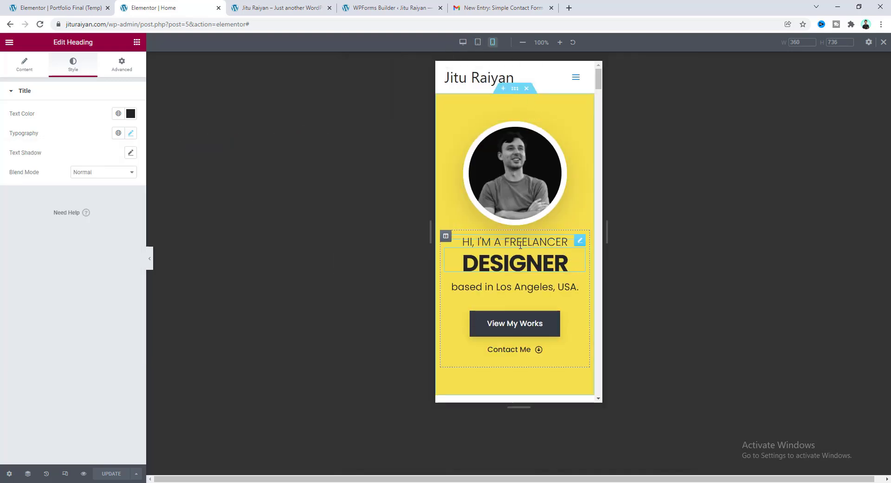
pyautogui.click(132, 135)
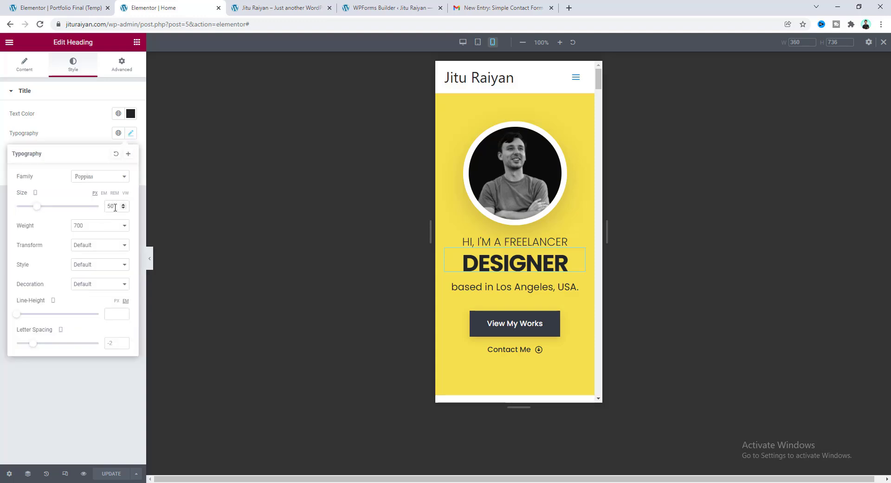
pyautogui.moveTo(114, 207); pyautogui.dragTo(105, 208)
pyautogui.click(53, 300)
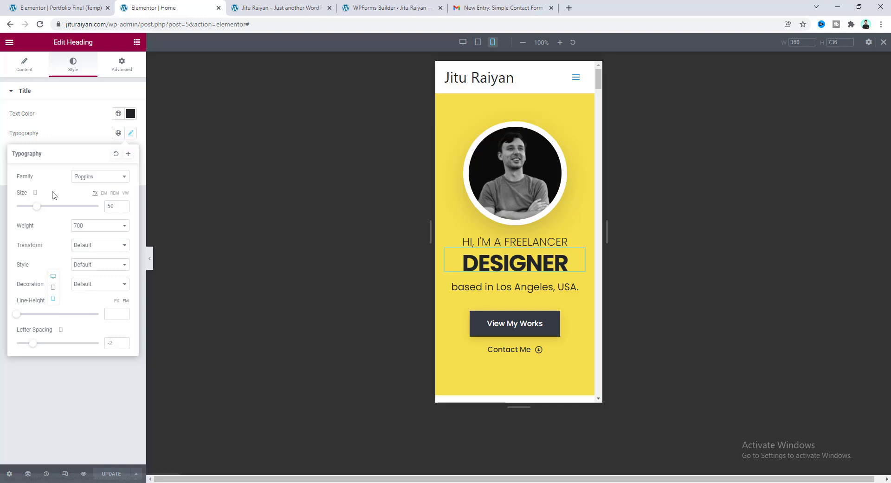
# Center the DESIGNER heading's alignment for mobile in the Content tab.
pyautogui.click(18, 65)
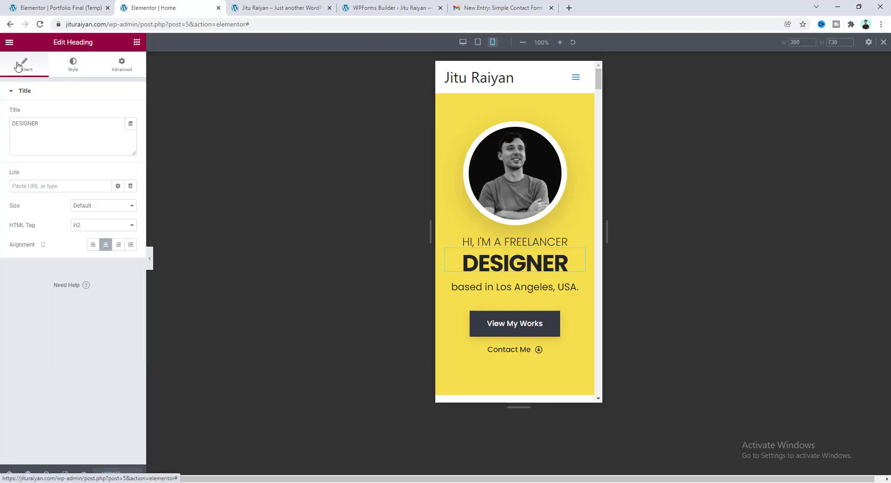
pyautogui.click(43, 244)
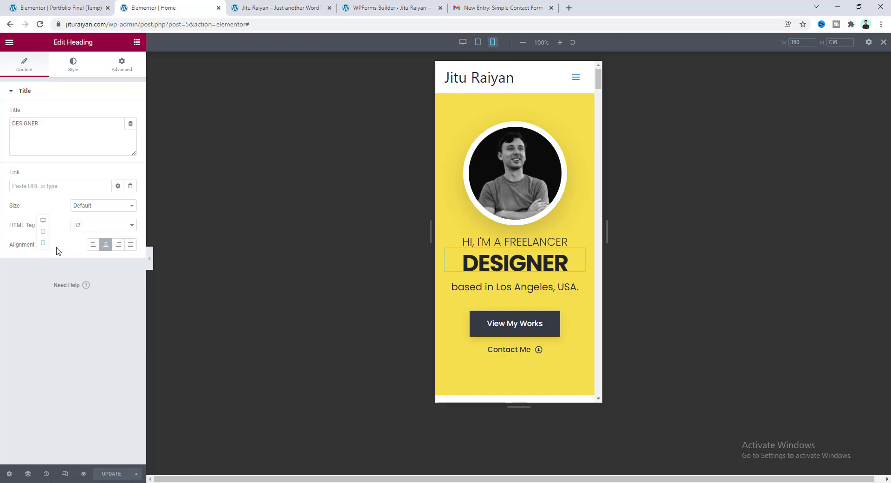
pyautogui.click(43, 243)
pyautogui.moveTo(599, 76)
pyautogui.mouseDown()
pyautogui.moveTo(585, 306)
pyautogui.moveTo(599, 364)
pyautogui.moveTo(566, 372)
pyautogui.moveTo(597, 388)
pyautogui.moveTo(601, 66)
pyautogui.mouseUp()
# Return the preview to Desktop and open Appearance > Customize from the WordPress dashboard.
pyautogui.click(463, 42)
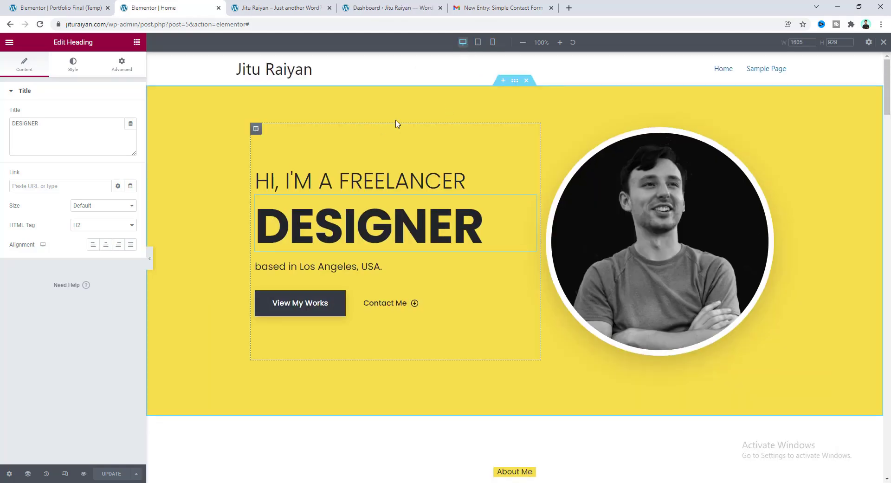
pyautogui.click(389, 4)
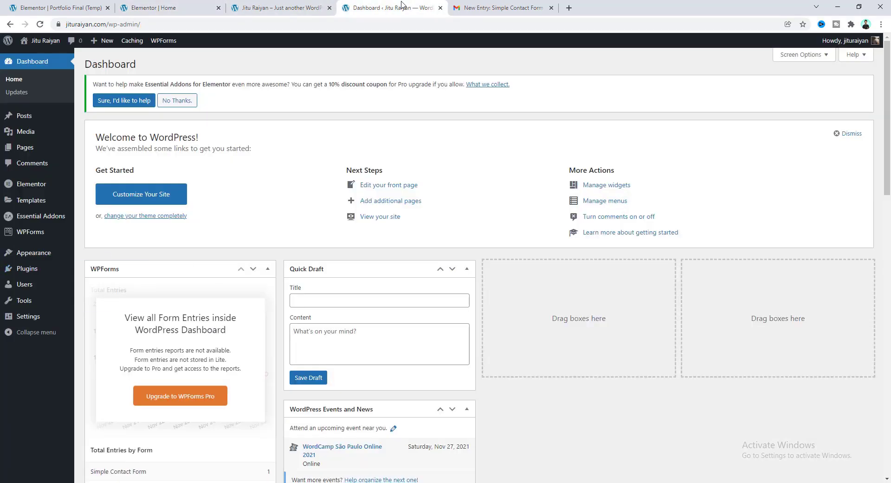
pyautogui.moveTo(51, 255)
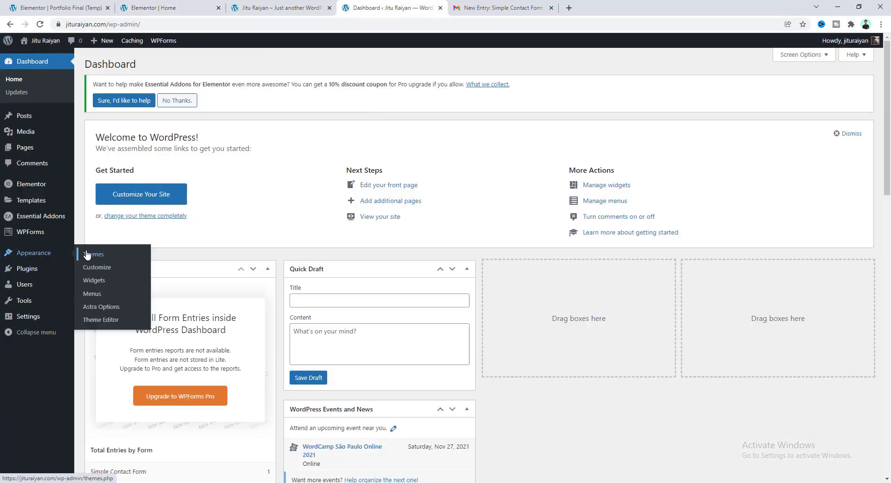
pyautogui.click(96, 269)
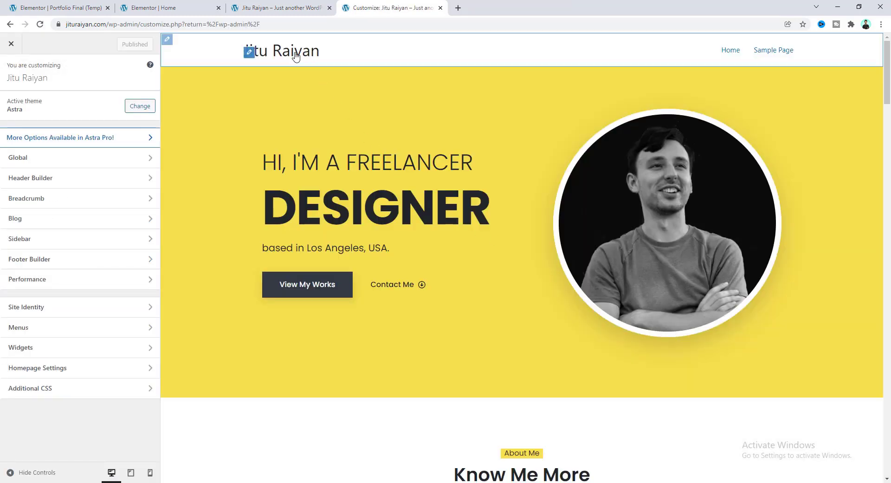
# Set logo.png (Jitu R.) as the header logo without cropping.
pyautogui.click(249, 54)
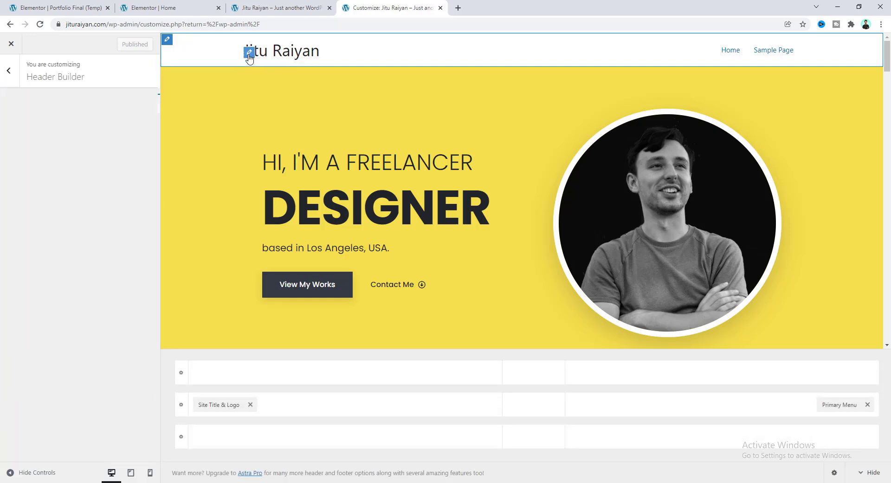
pyautogui.click(91, 155)
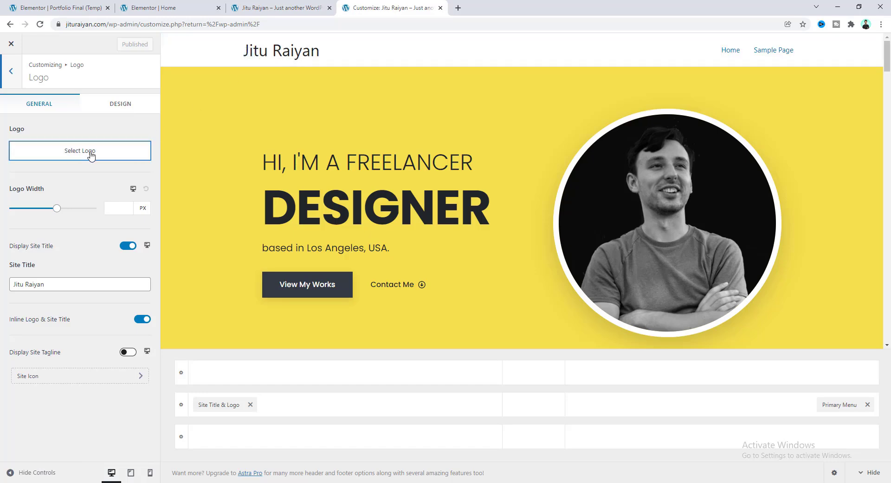
pyautogui.click(116, 482)
pyautogui.moveTo(256, 125); pyautogui.dragTo(242, 316)
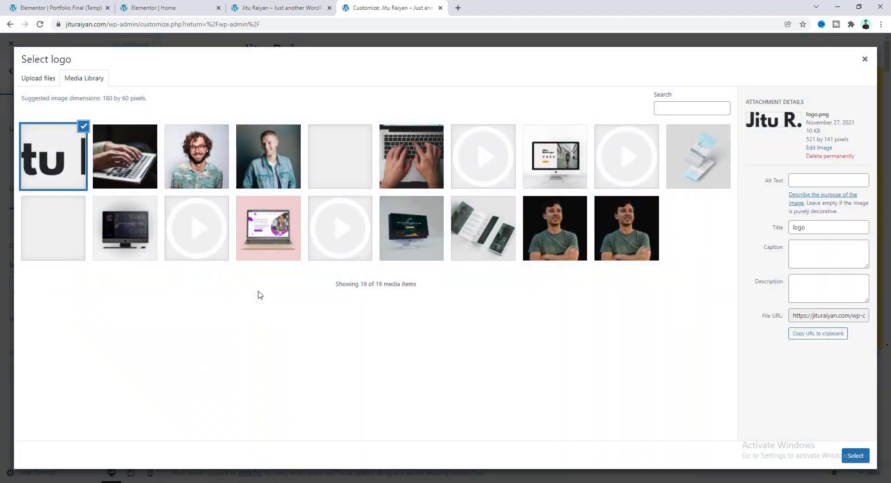
pyautogui.click(856, 456)
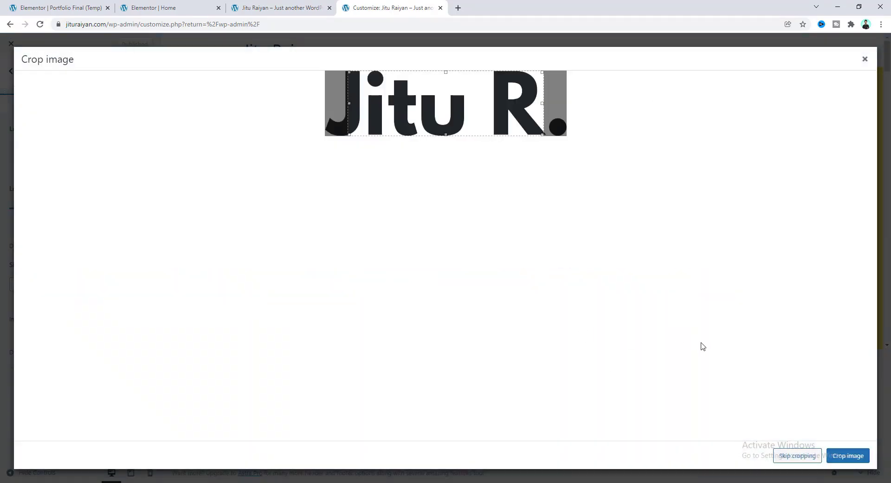
pyautogui.click(798, 457)
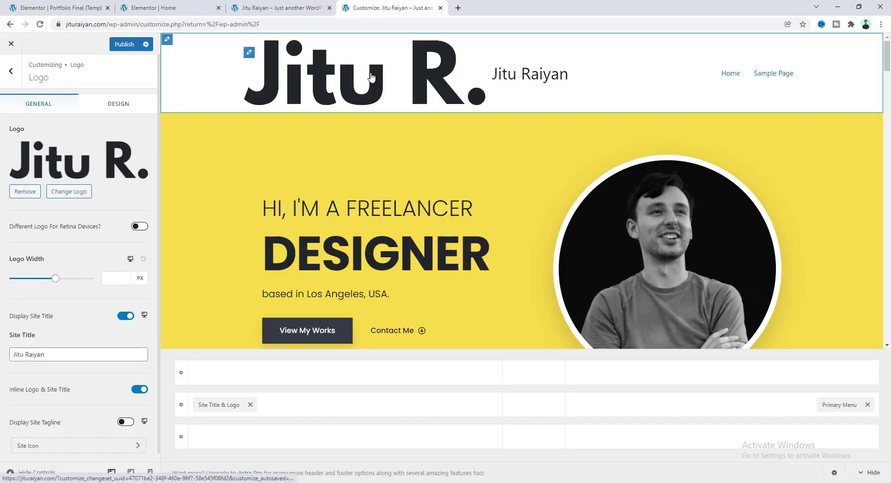
# Set the logo width to 110 px and turn off Display Site Title.
pyautogui.moveTo(53, 284); pyautogui.dragTo(26, 282)
pyautogui.click(109, 278)
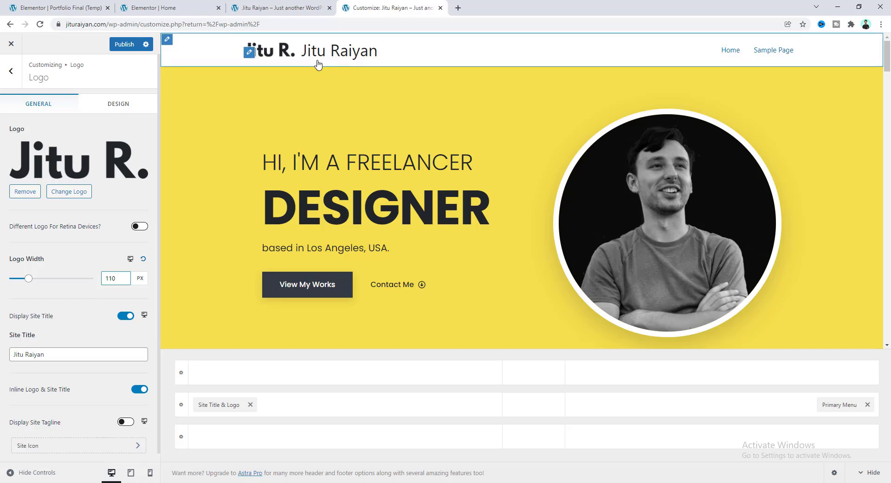
pyautogui.click(126, 315)
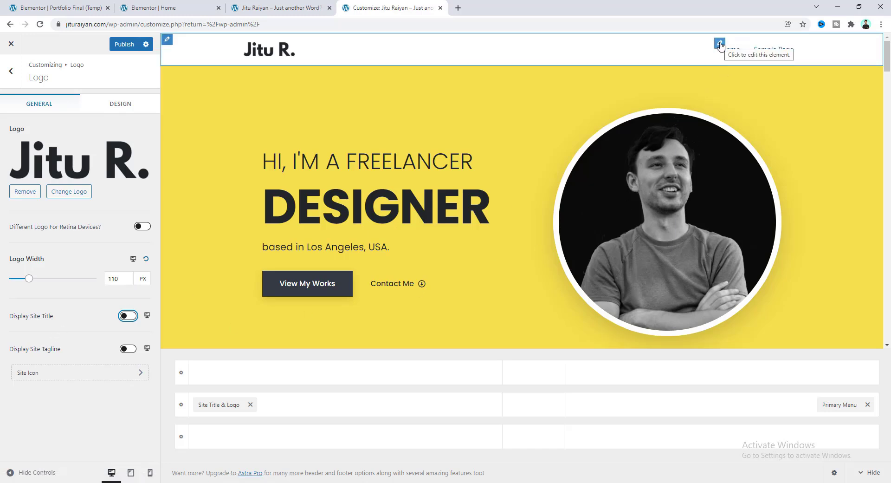
pyautogui.click(720, 44)
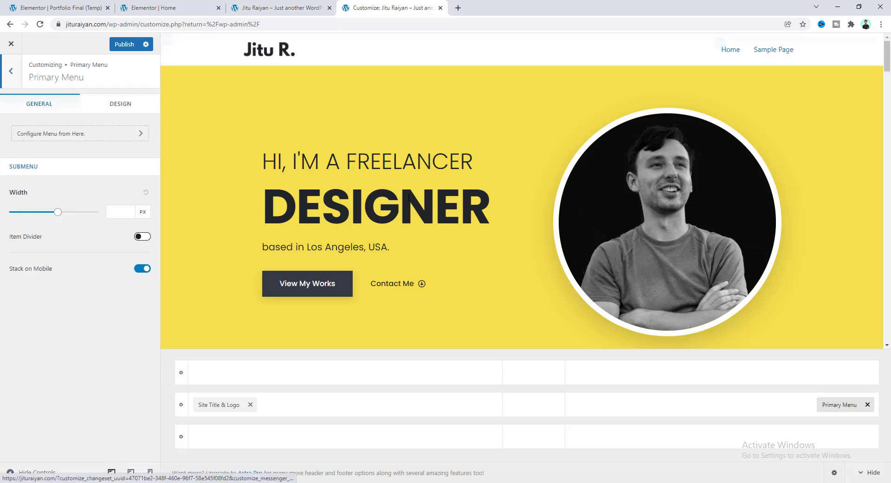
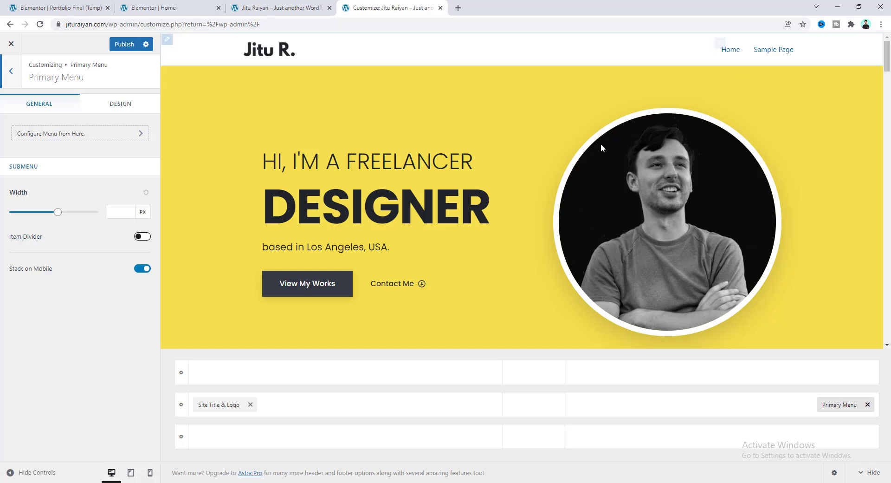
# Publish the Customizer logo and site-title changes.
pyautogui.scroll(-1, 520, 124)
pyautogui.scroll(-8, 534, 134)
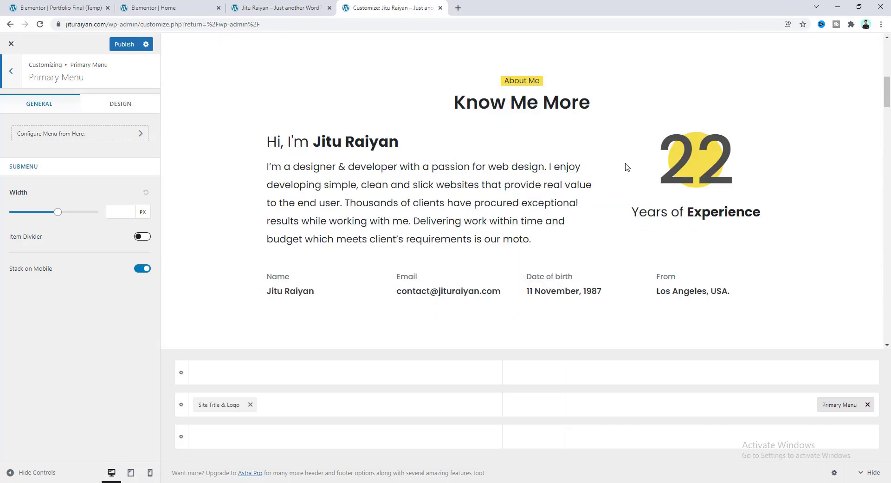
pyautogui.scroll(8, 636, 167)
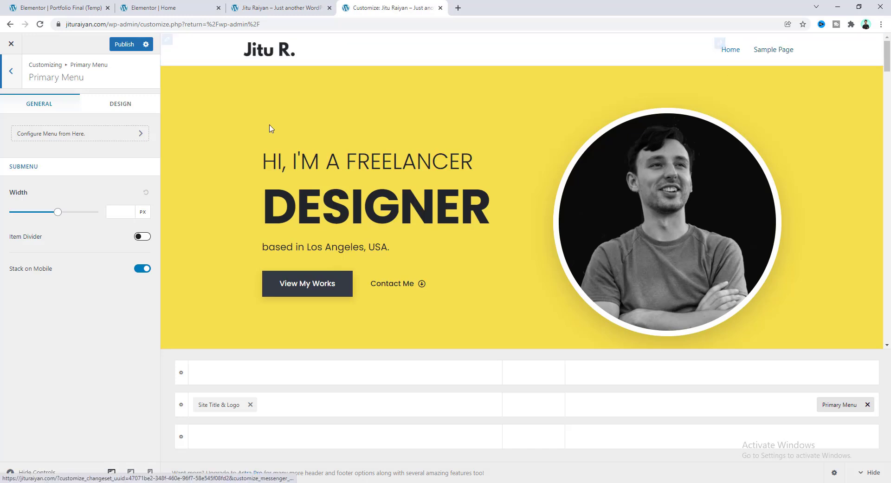
pyautogui.click(124, 44)
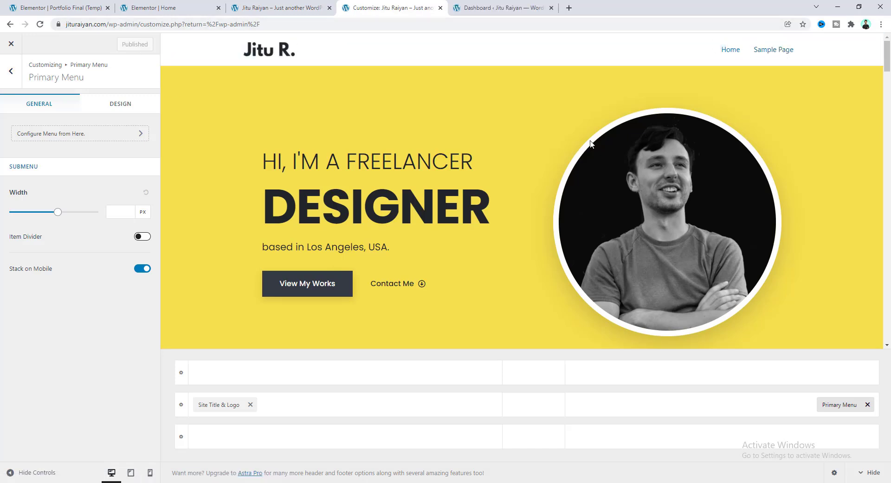
# Go from the Dashboard to Appearance > Menus.
pyautogui.click(493, 4)
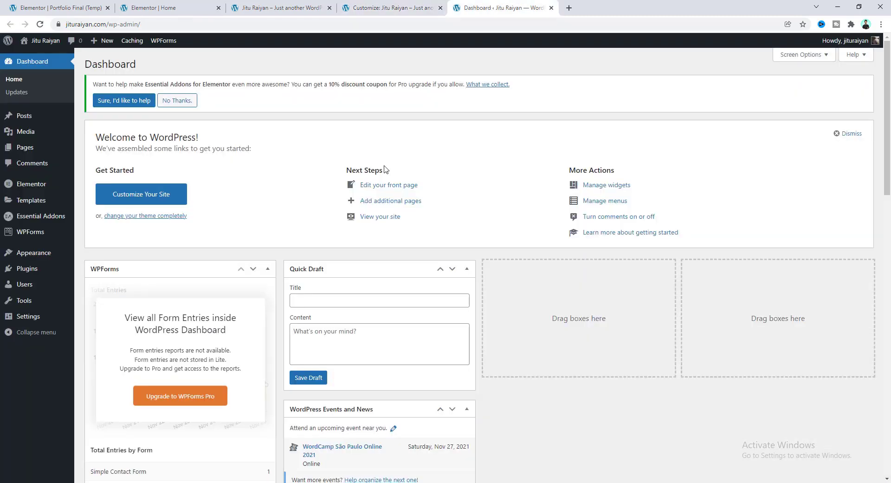
pyautogui.moveTo(24, 256)
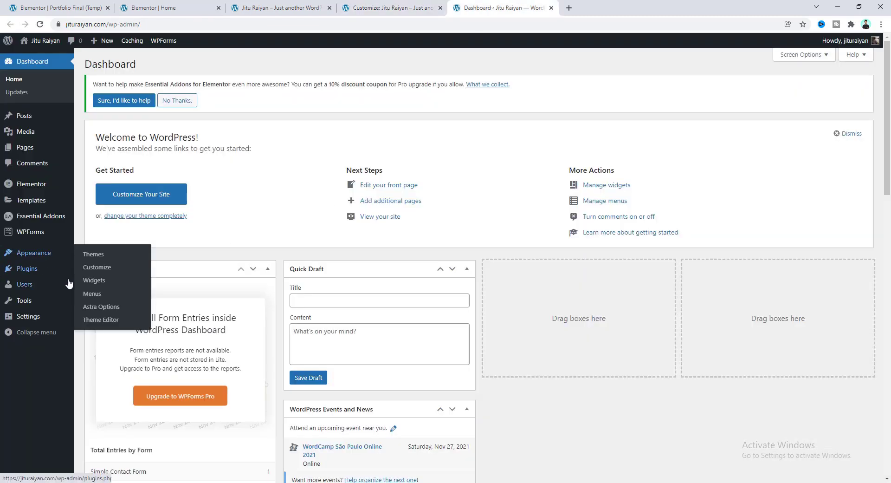
pyautogui.click(97, 295)
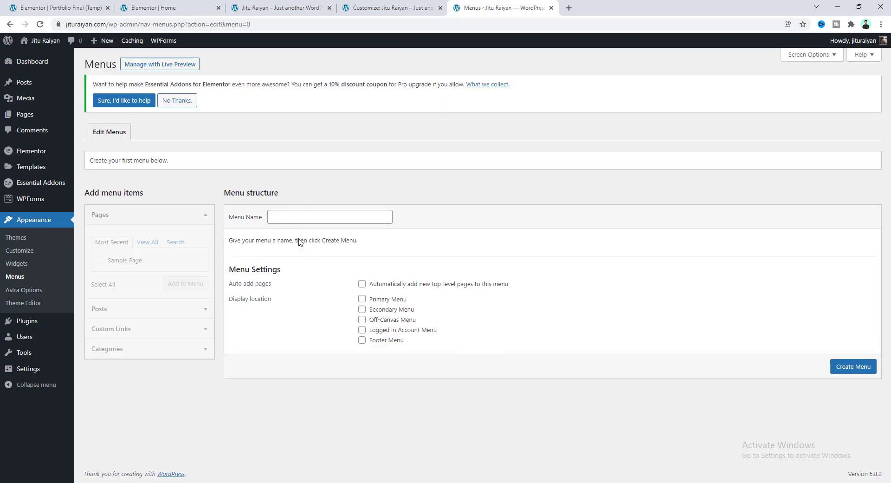
# Create a new menu named 'Main Menu'.
pyautogui.click(298, 219)
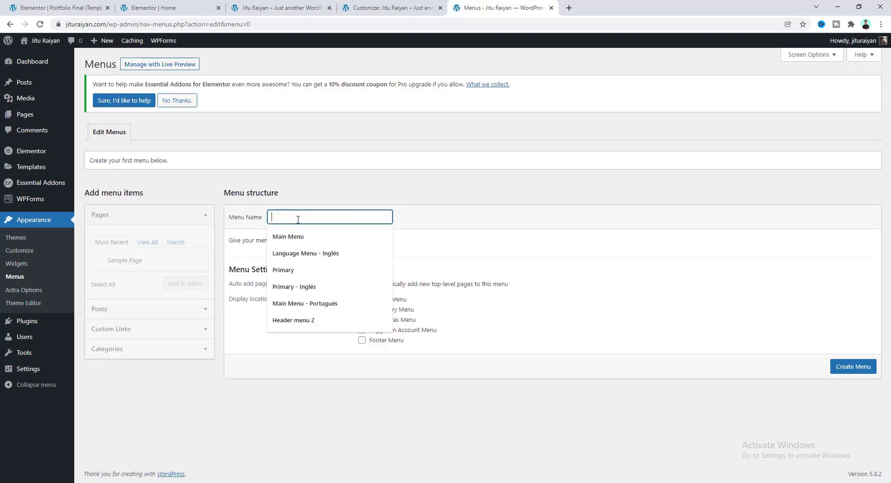
pyautogui.click(299, 238)
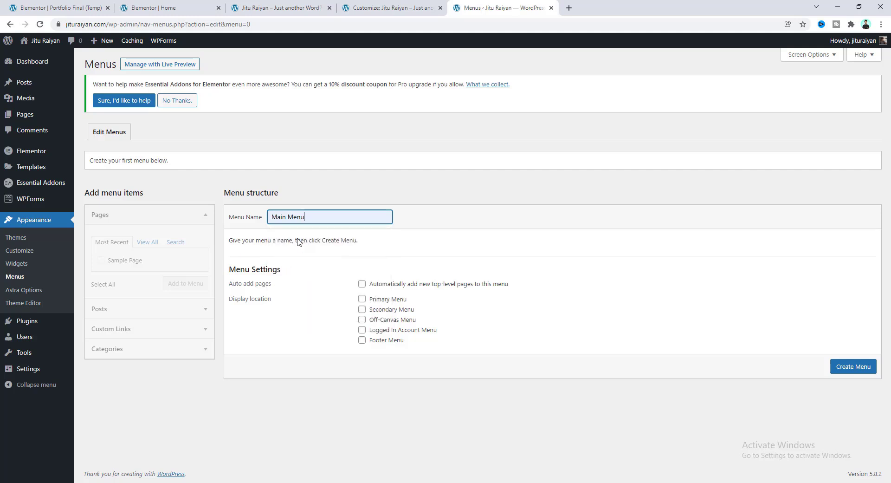
pyautogui.click(852, 368)
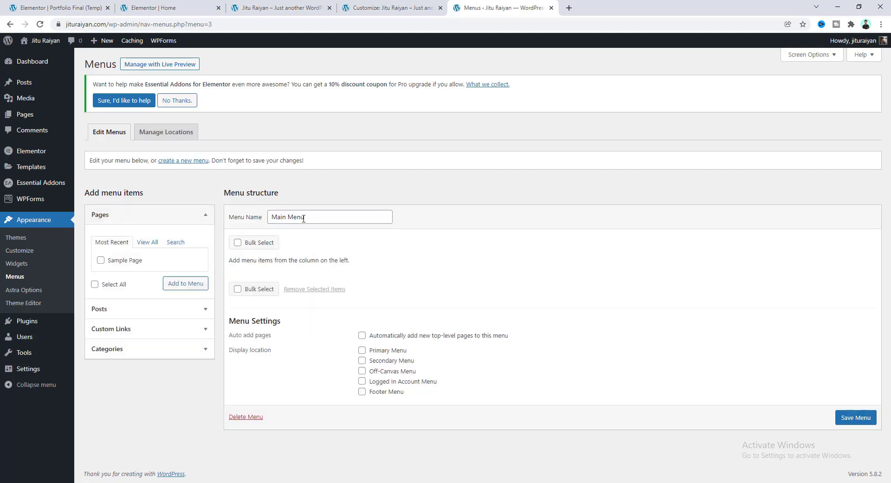
# Begin a custom link with link text 'Home', then check the live site.
pyautogui.click(188, 329)
pyautogui.click(137, 304)
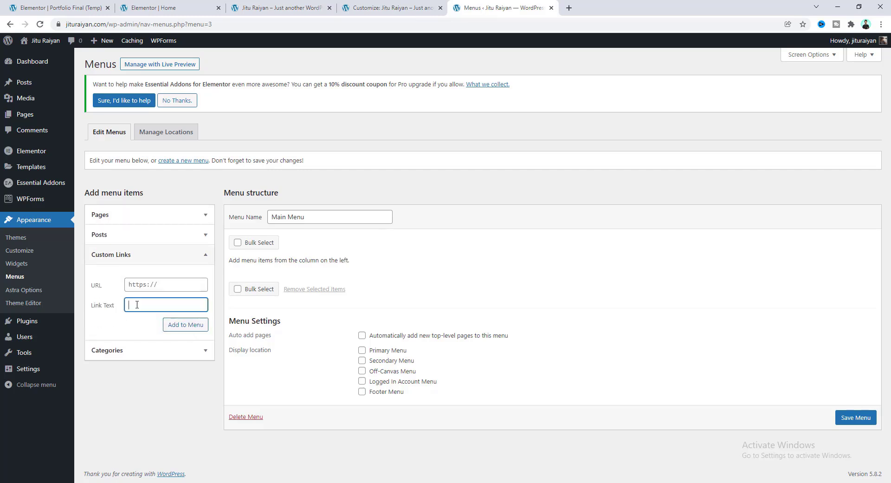
pyautogui.write('Home')
pyautogui.click(264, 6)
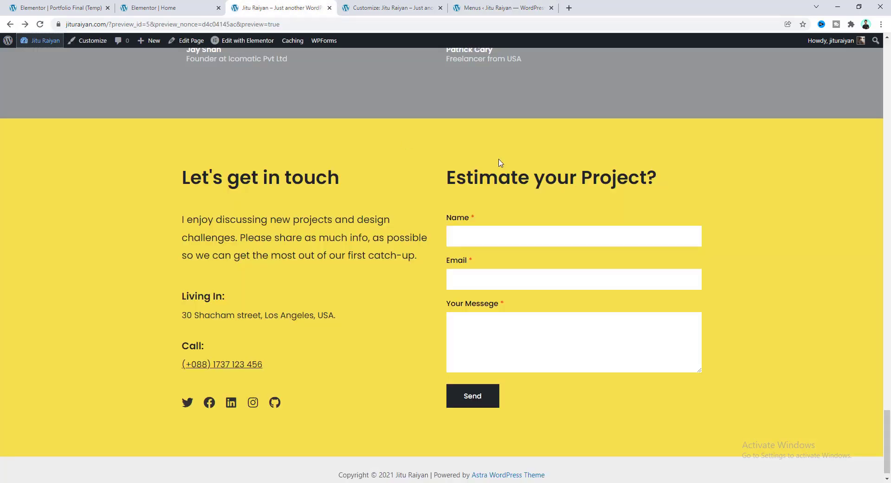
# Confirm in Elementor that the yellow hero section's CSS ID is 'home'.
pyautogui.moveTo(887, 434); pyautogui.dragTo(888, 60)
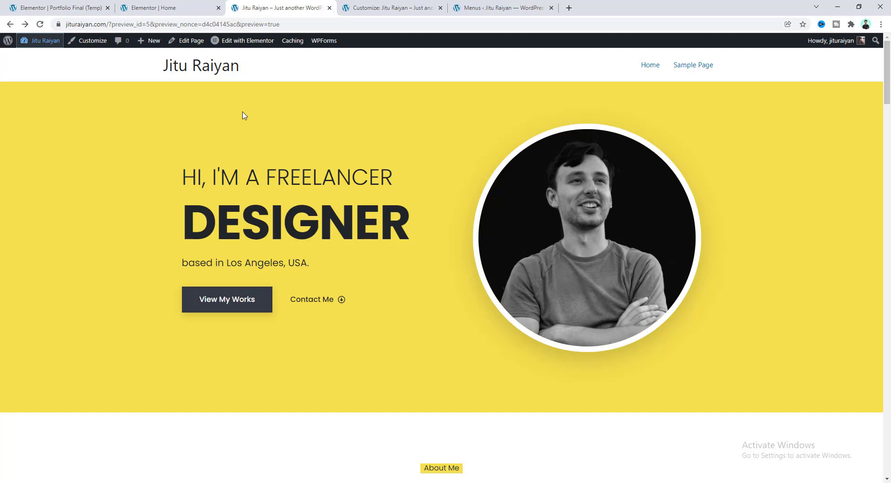
pyautogui.click(166, 7)
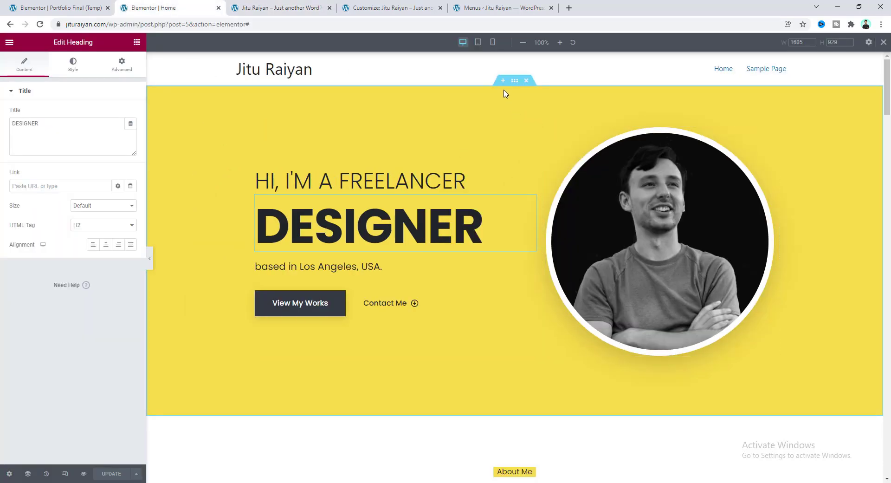
pyautogui.click(514, 82)
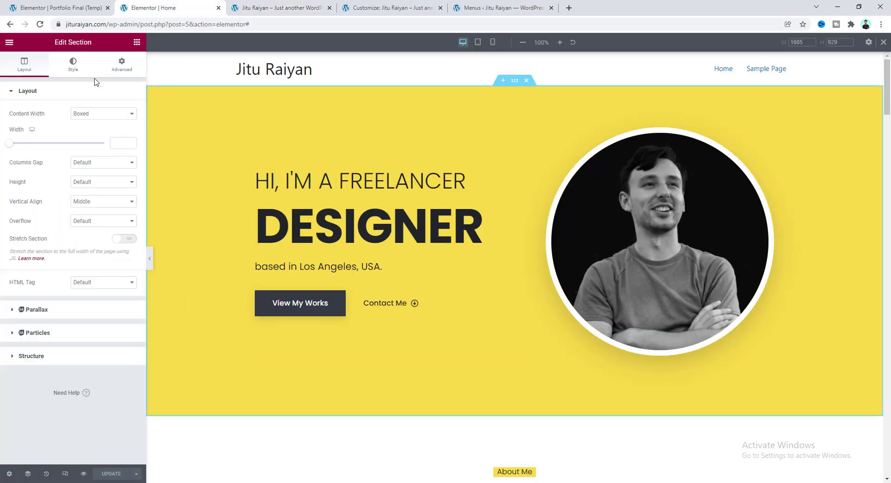
pyautogui.click(122, 65)
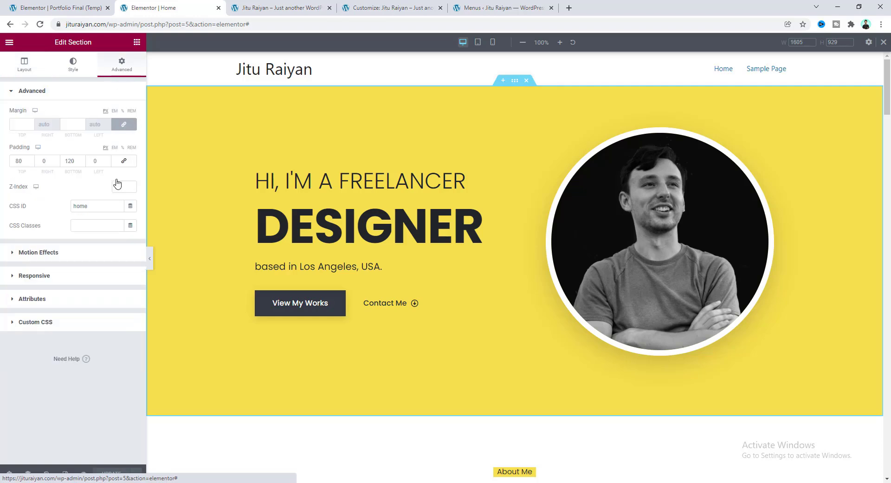
pyautogui.doubleClick(80, 205)
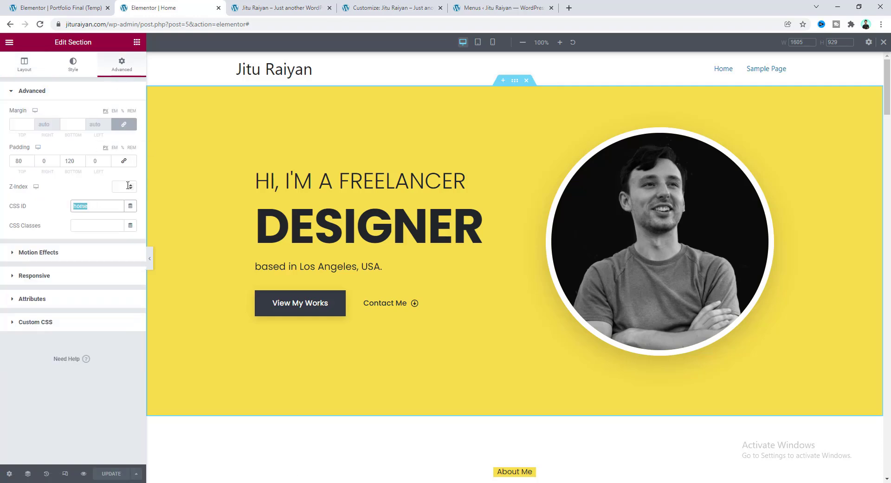
# Enter '#' as the Home custom link's URL.
pyautogui.click(489, 11)
pyautogui.click(152, 284)
pyautogui.write('#home')
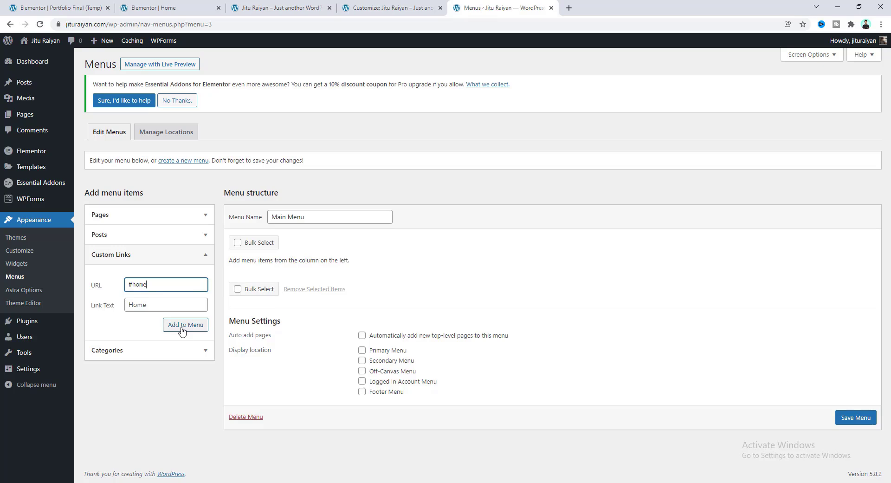
# Add the Home link to Main Menu and check the section IDs in Elementor.
pyautogui.click(183, 325)
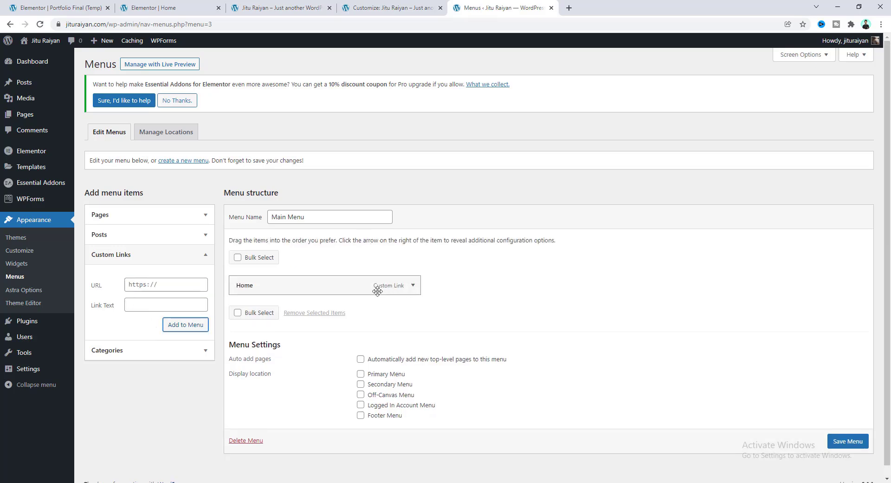
pyautogui.click(188, 9)
pyautogui.scroll(-6, 645, 325)
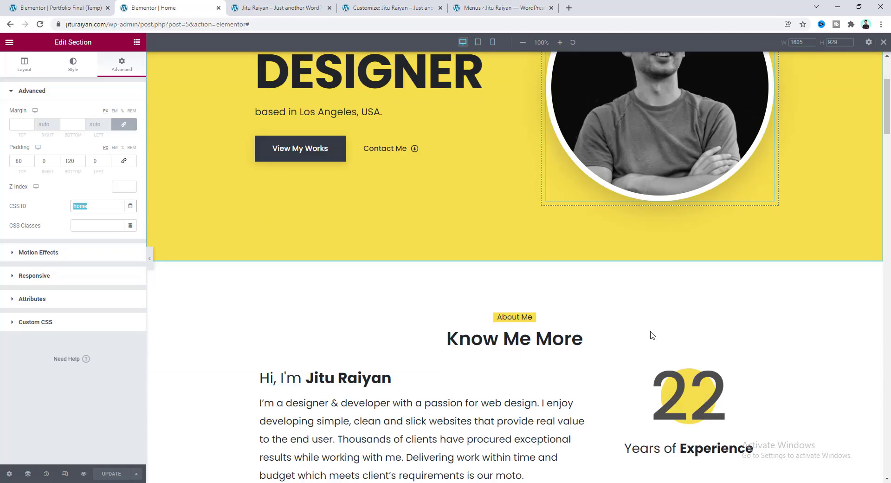
pyautogui.click(499, 8)
# Add an 'About' custom link with a '#' URL to Main Menu.
pyautogui.click(138, 306)
pyautogui.write('About')
pyautogui.click(152, 285)
pyautogui.write('#')
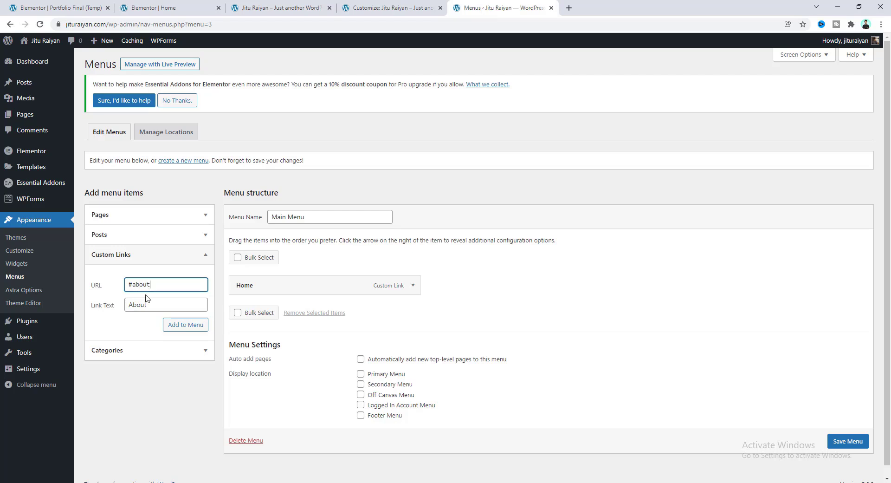
pyautogui.click(195, 329)
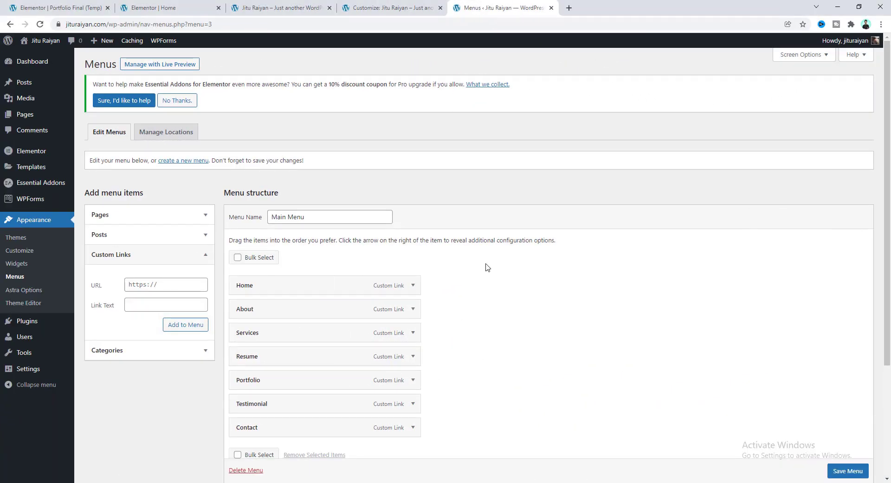
# Save Main Menu with all seven links and return to the Customizer.
pyautogui.scroll(-2, 538, 358)
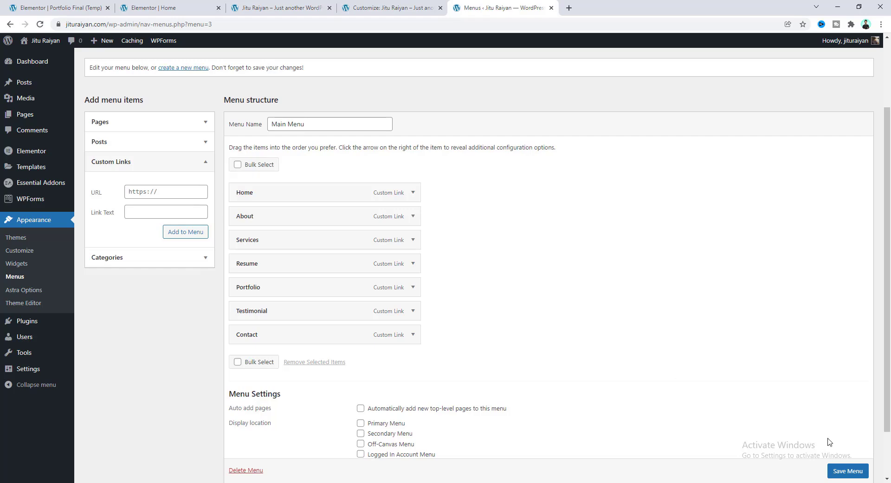
pyautogui.scroll(-1, 844, 469)
pyautogui.click(846, 470)
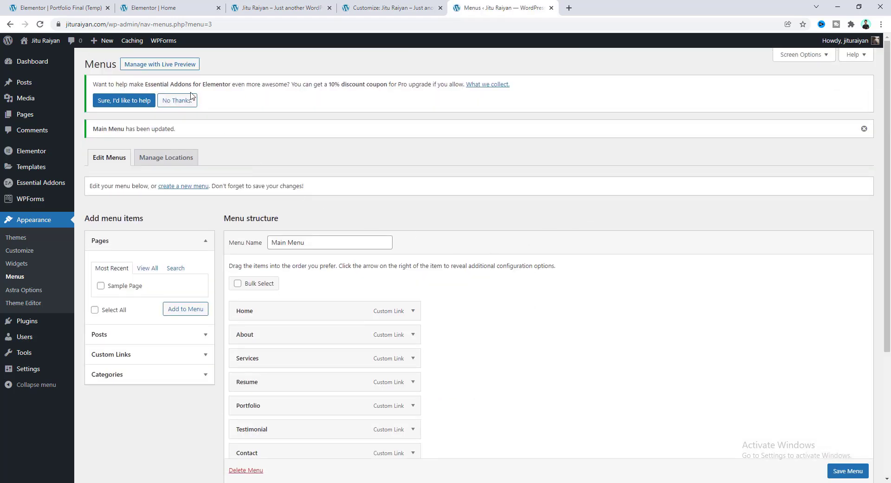
pyautogui.click(394, 7)
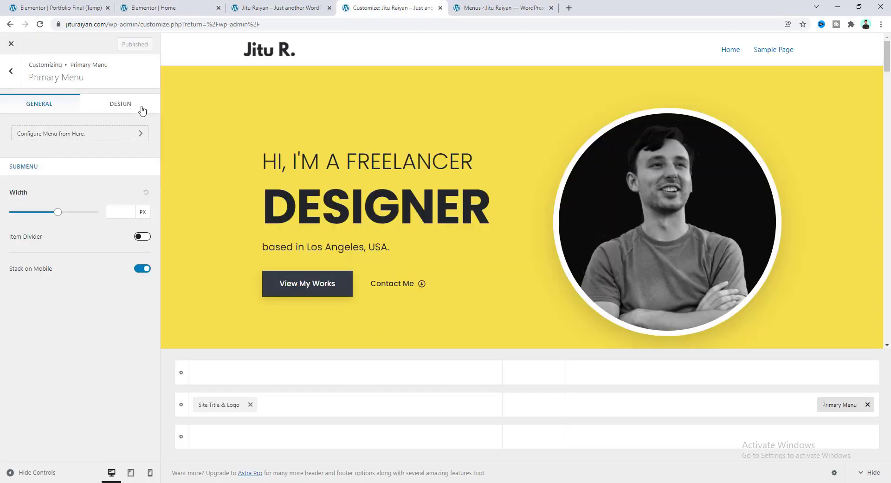
# Reload the Customizer and assign Main Menu to the Primary Menu location.
pyautogui.click(40, 24)
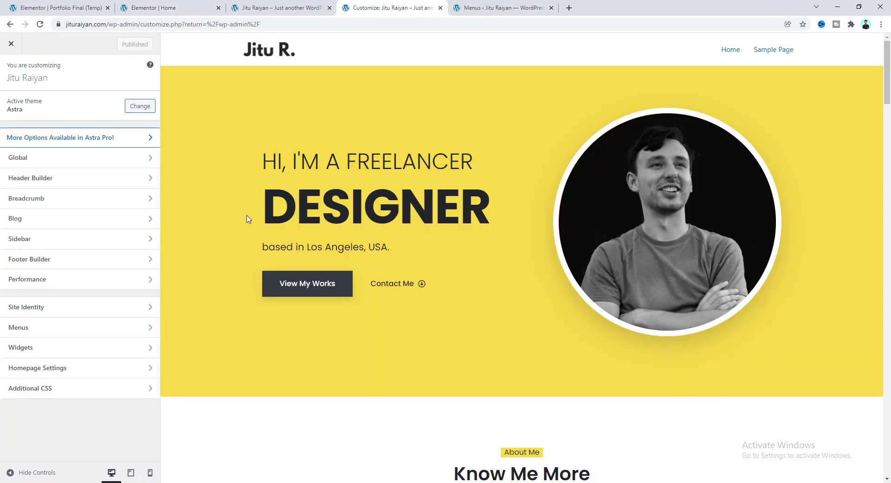
pyautogui.click(712, 45)
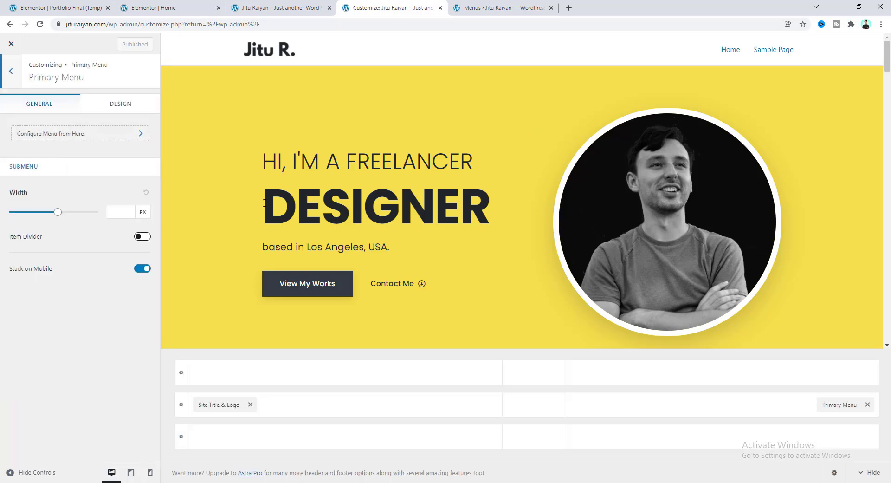
pyautogui.click(97, 138)
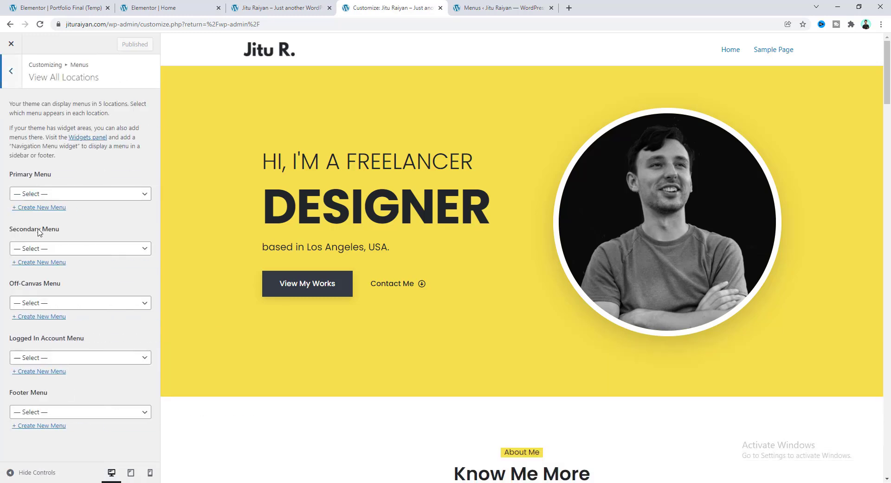
pyautogui.click(60, 194)
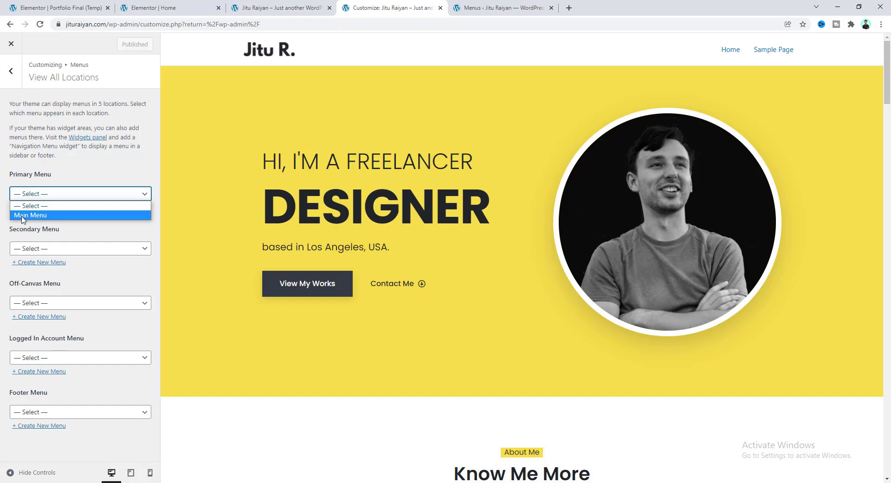
pyautogui.click(24, 215)
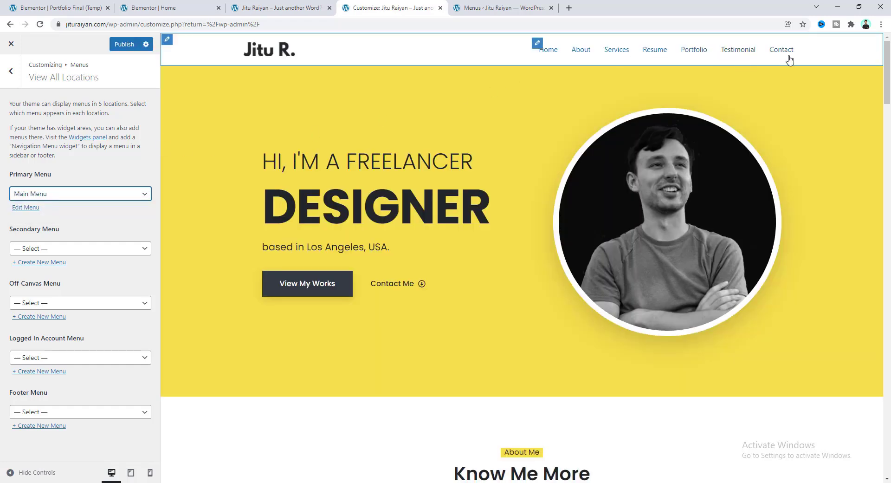
# Test the Services link in the header preview and reopen the header menu settings.
pyautogui.click(615, 53)
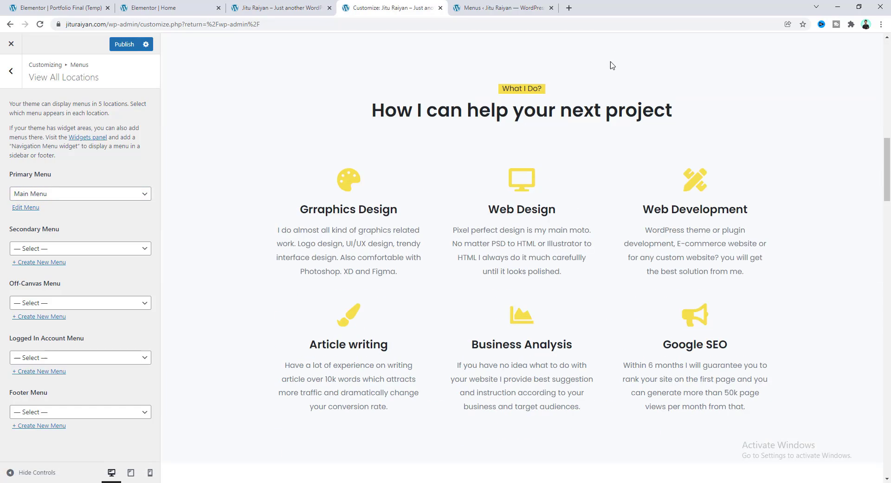
pyautogui.moveTo(887, 186); pyautogui.dragTo(887, 83)
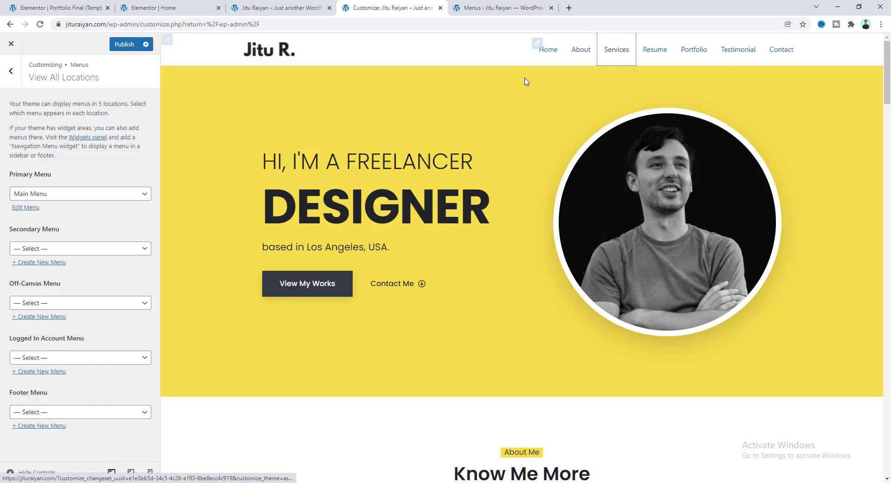
pyautogui.click(537, 43)
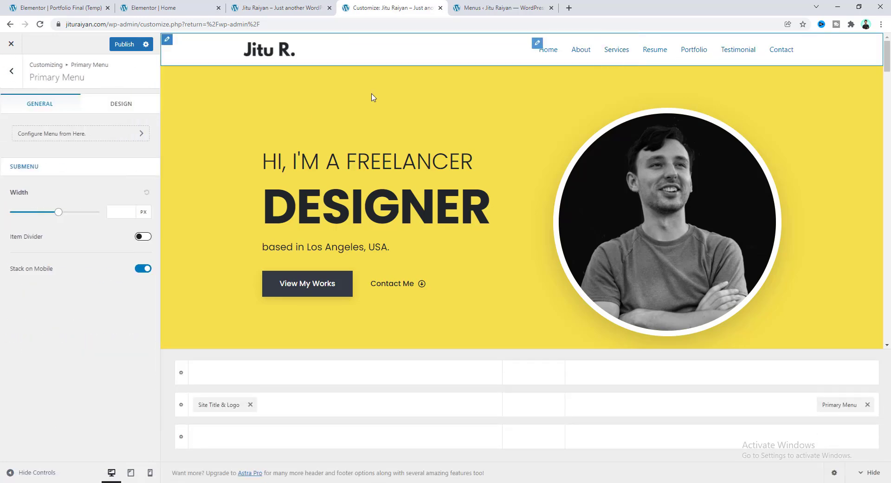
# Set the primary menu link colour to black.
pyautogui.click(123, 112)
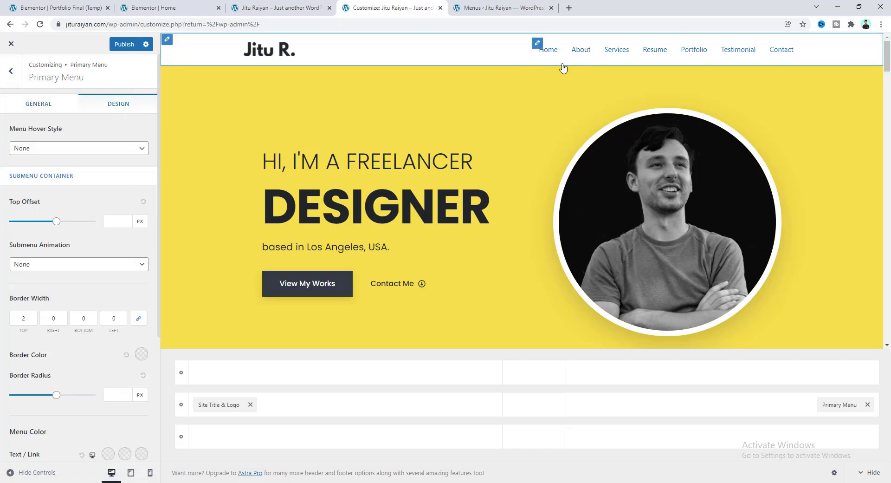
pyautogui.scroll(-1, 116, 301)
pyautogui.scroll(-2, 116, 302)
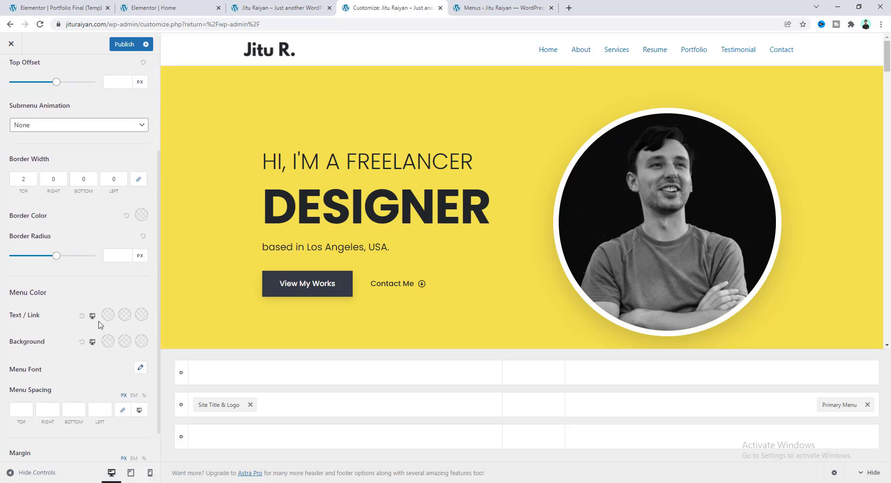
pyautogui.click(108, 316)
pyautogui.moveTo(53, 370); pyautogui.dragTo(4, 417)
pyautogui.click(3, 416)
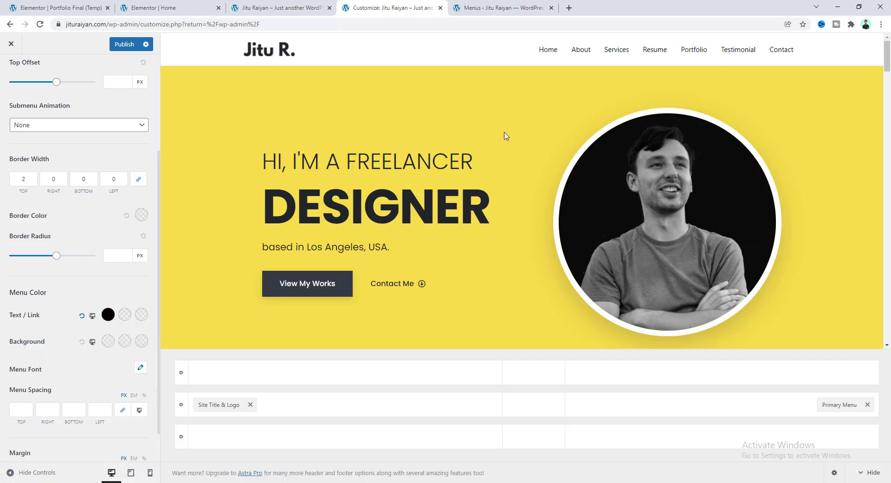
# Set the primary menu font to Poppins, weight Medium 500.
pyautogui.click(139, 368)
pyautogui.click(88, 407)
pyautogui.write('pop')
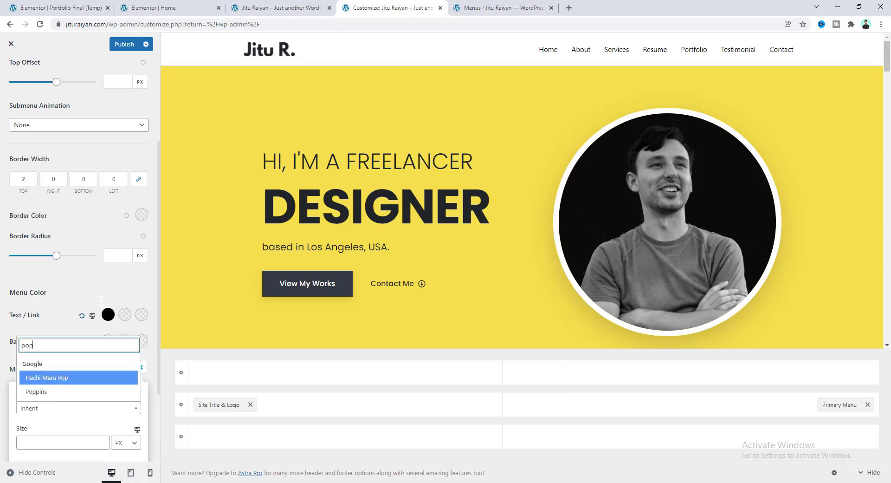
pyautogui.click(46, 389)
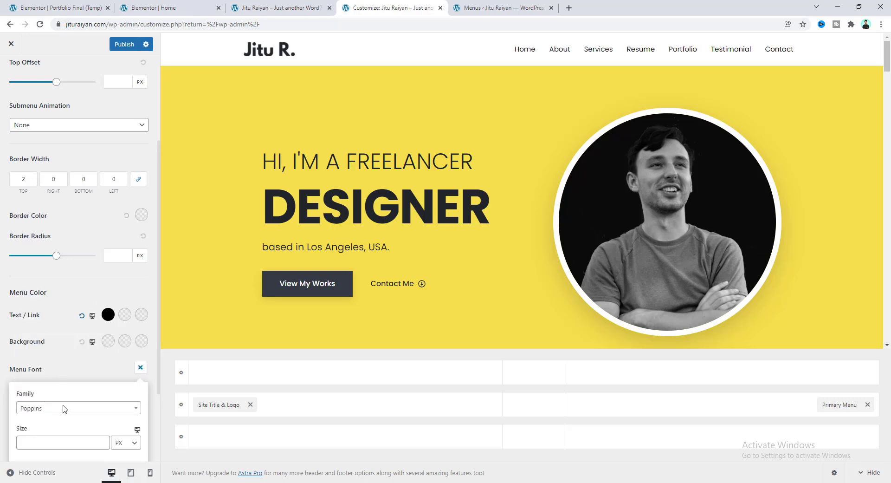
pyautogui.scroll(-2, 86, 404)
pyautogui.click(80, 385)
pyautogui.click(37, 344)
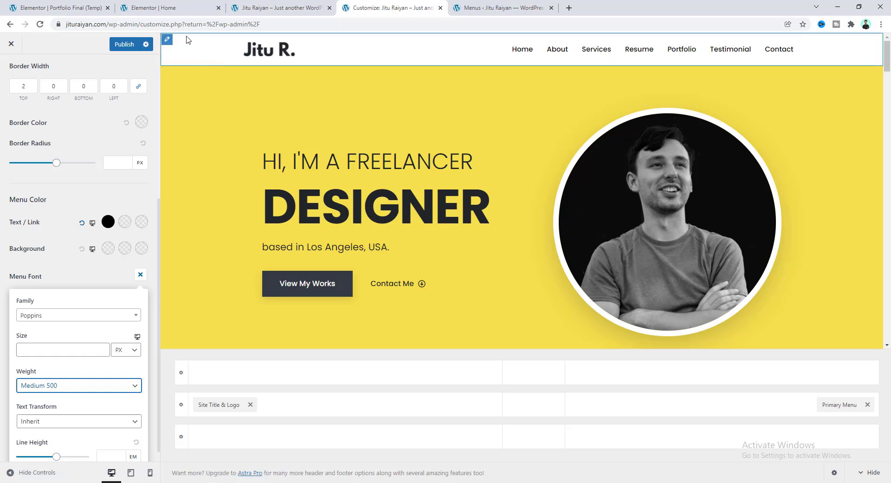
# Set the Primary Header height to 80 px.
pyautogui.click(167, 41)
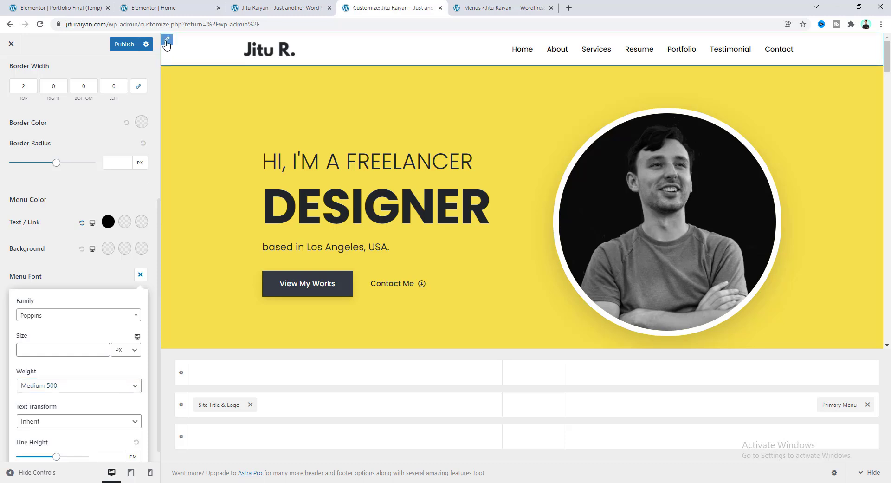
pyautogui.moveTo(113, 149); pyautogui.dragTo(92, 156)
pyautogui.write('80')
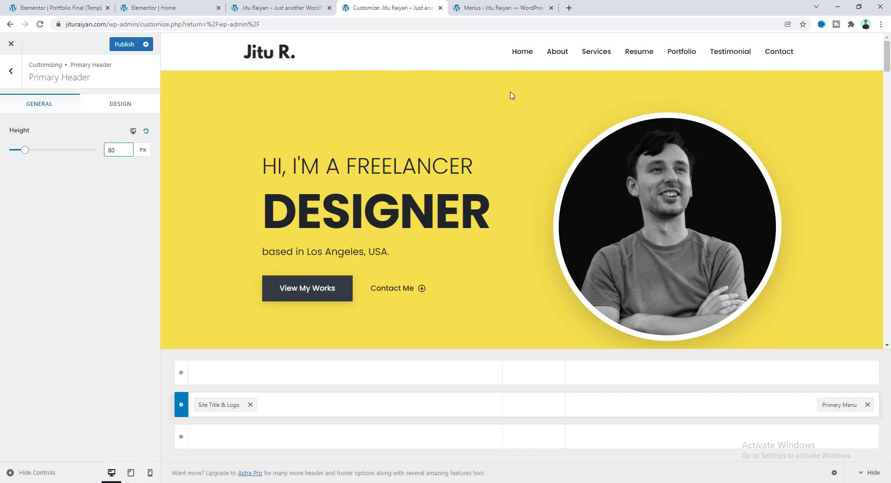
# In tablet preview, turn off Display Site Title and open the hamburger menu.
pyautogui.click(131, 473)
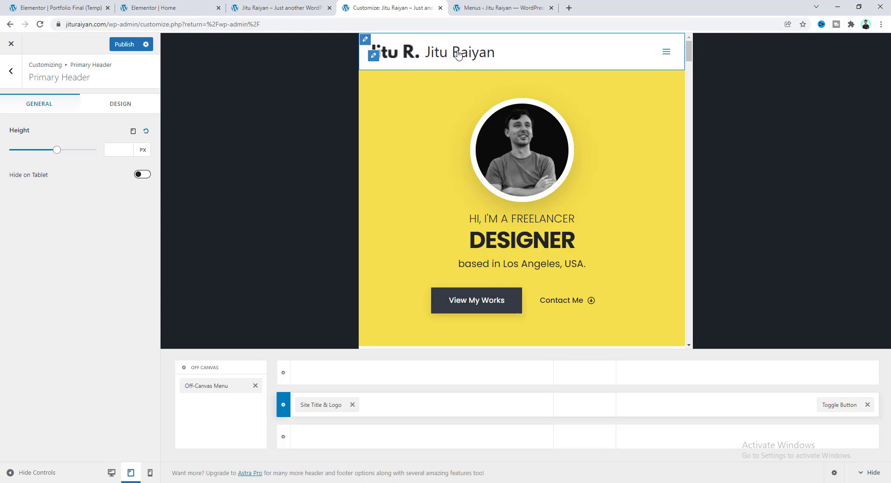
pyautogui.click(374, 56)
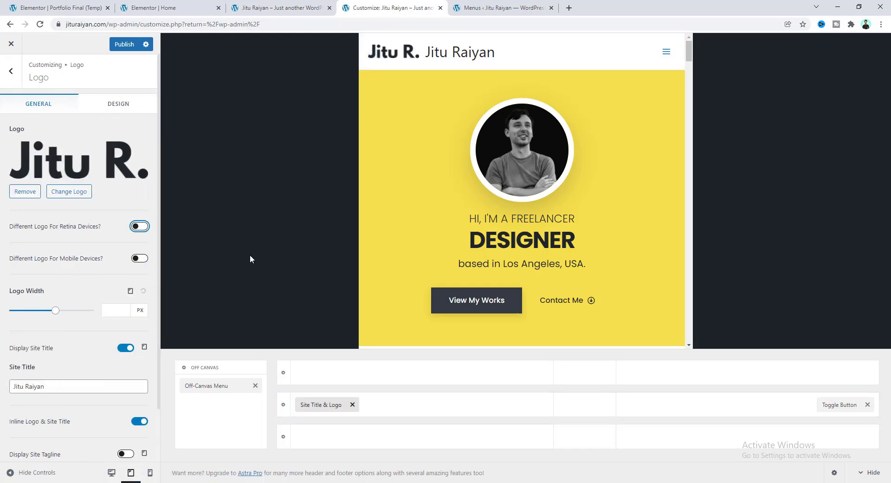
pyautogui.click(124, 348)
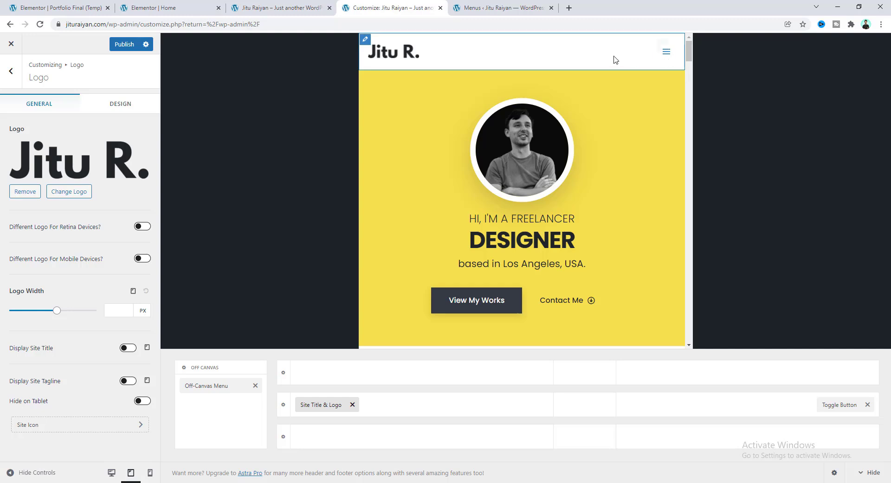
pyautogui.click(666, 57)
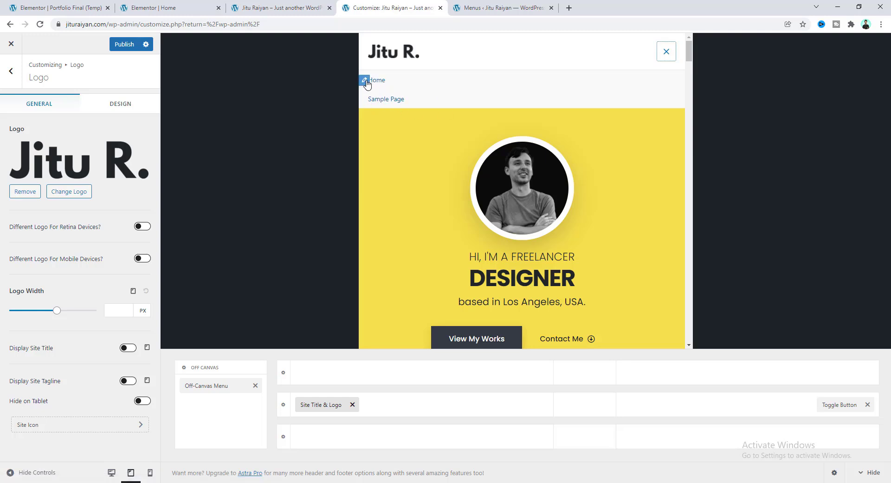
# Set the Off-Canvas Menu location to Main Menu and check the tablet menu's links.
pyautogui.click(364, 82)
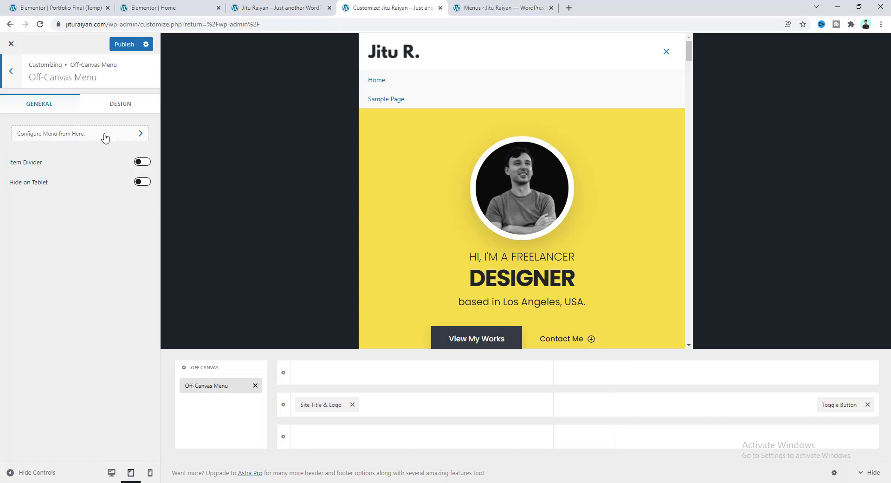
pyautogui.click(101, 139)
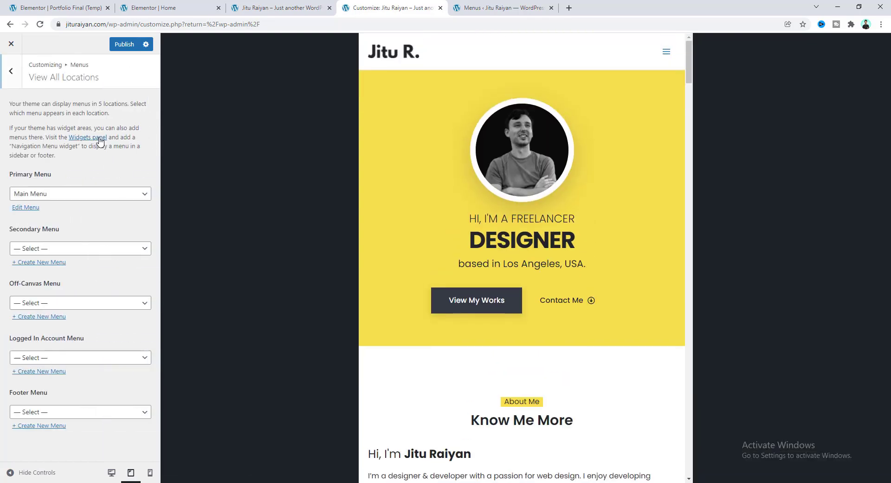
pyautogui.click(41, 304)
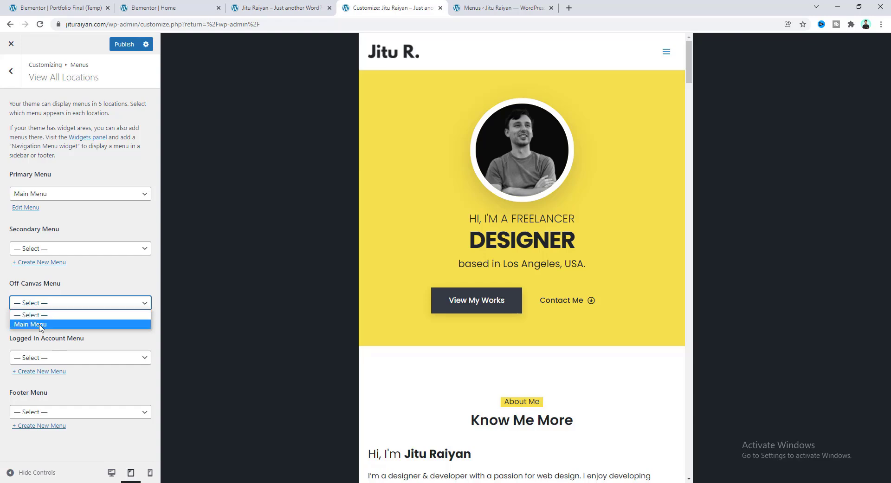
pyautogui.click(40, 324)
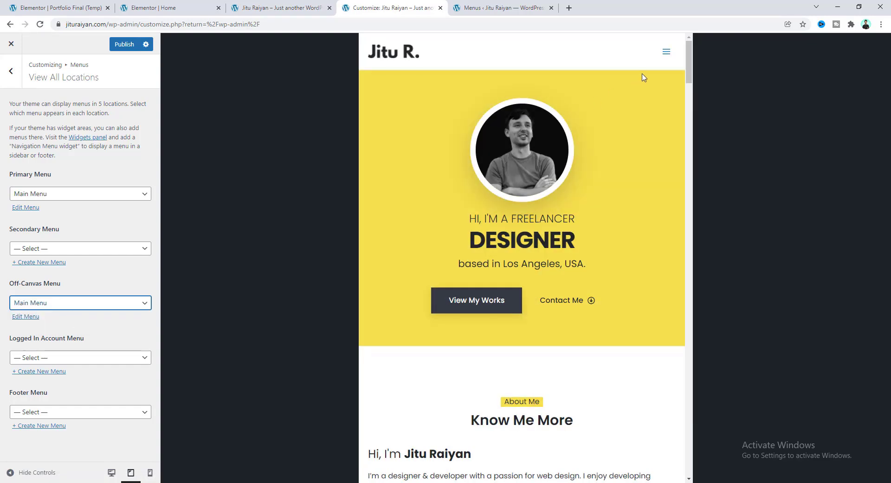
pyautogui.click(667, 53)
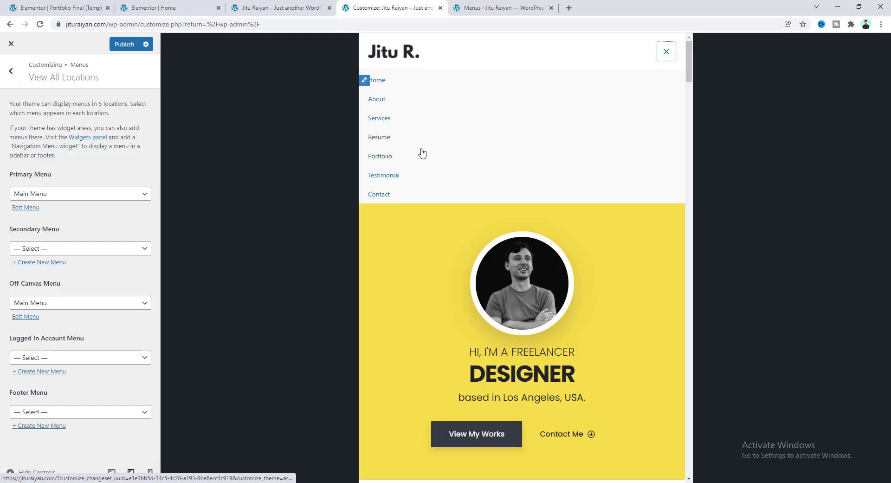
# Make the off-canvas menu links black.
pyautogui.click(365, 82)
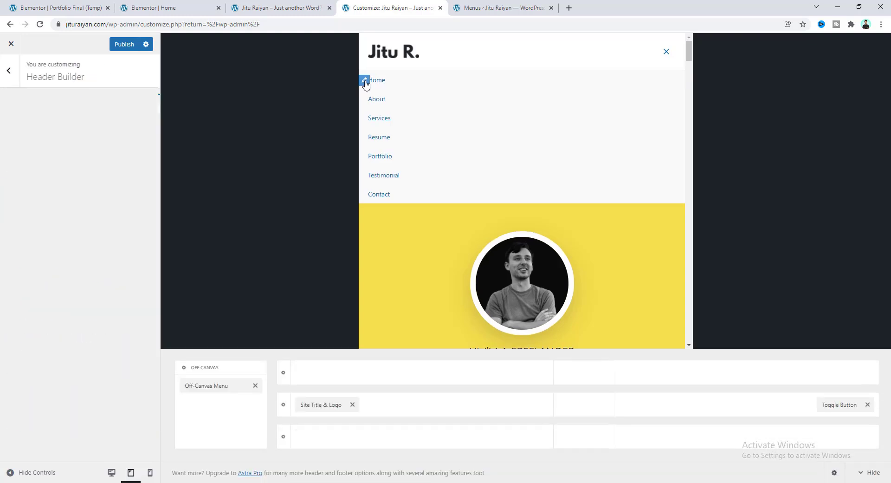
pyautogui.click(120, 104)
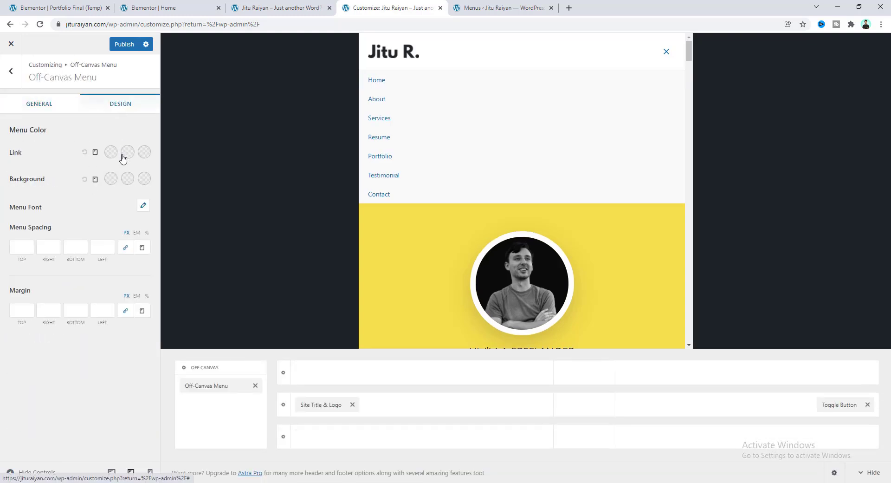
pyautogui.click(110, 152)
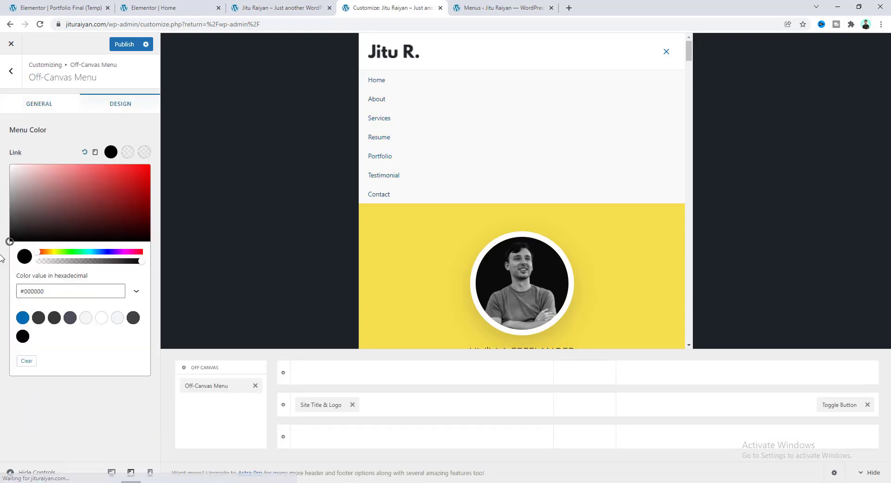
pyautogui.click(55, 150)
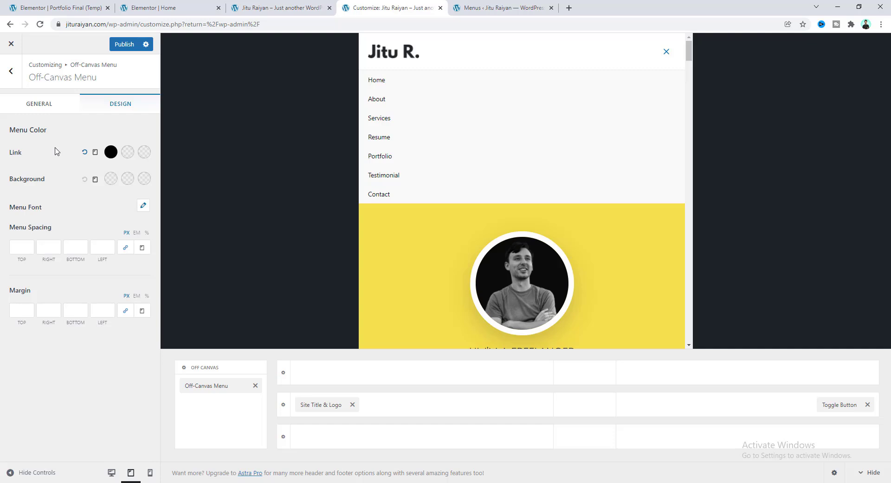
# Set the off-canvas menu font to Poppins Medium 500.
pyautogui.click(143, 206)
pyautogui.write('pop')
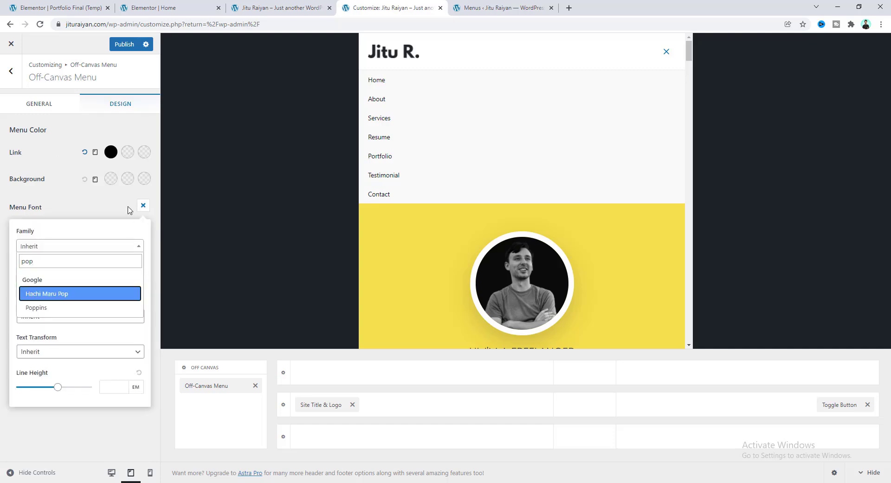
pyautogui.click(99, 309)
pyautogui.click(74, 318)
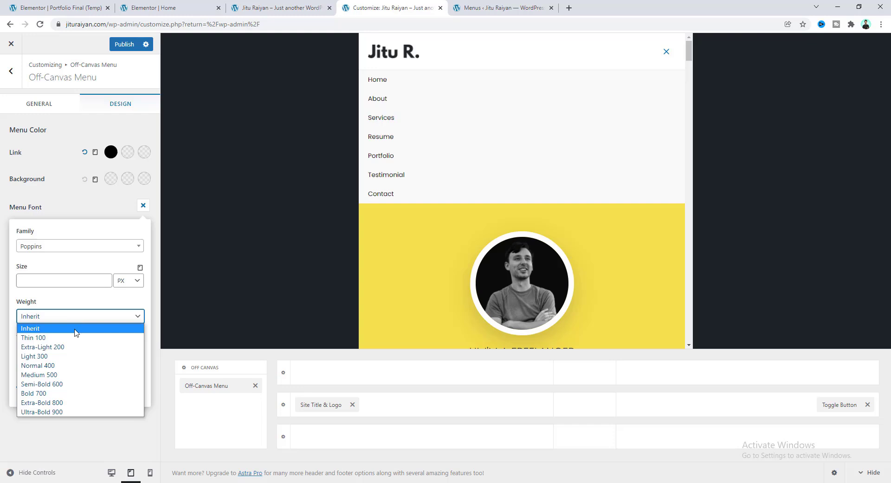
pyautogui.click(67, 375)
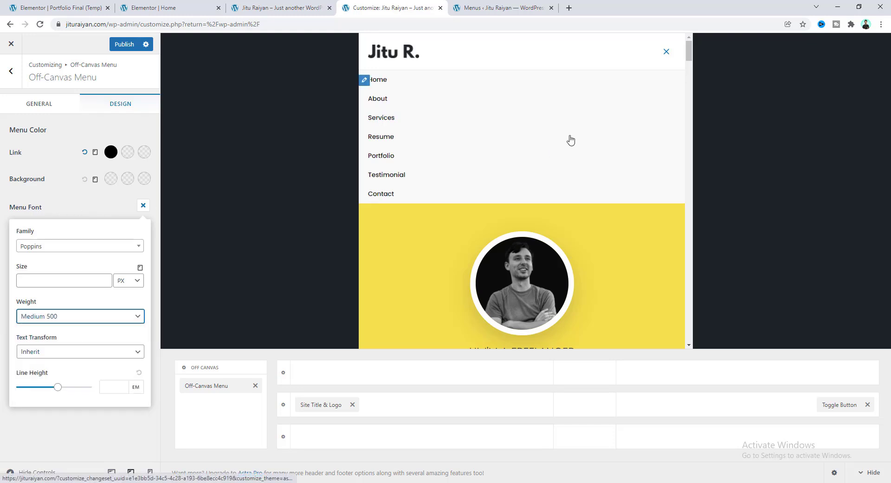
pyautogui.click(143, 205)
pyautogui.click(143, 206)
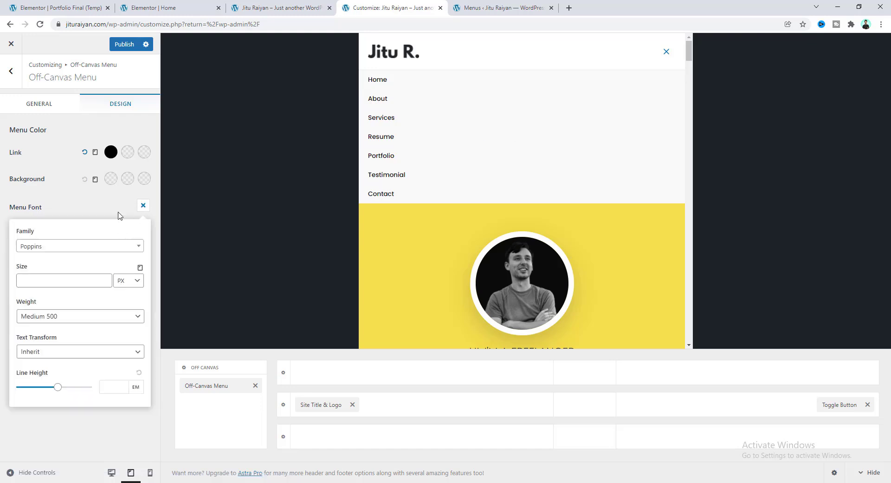
# Give the off-canvas menu a white background and 20 px top and bottom margins.
pyautogui.click(111, 180)
pyautogui.moveTo(61, 250); pyautogui.dragTo(1, 212)
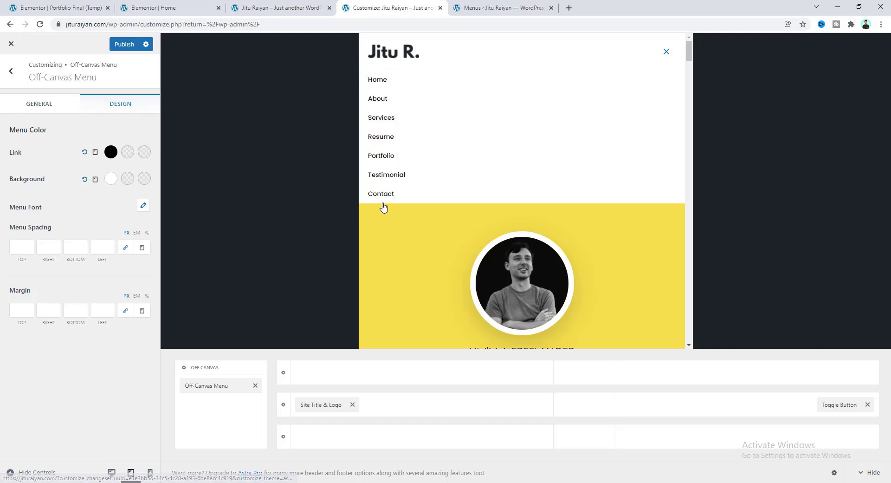
pyautogui.click(126, 314)
pyautogui.click(20, 312)
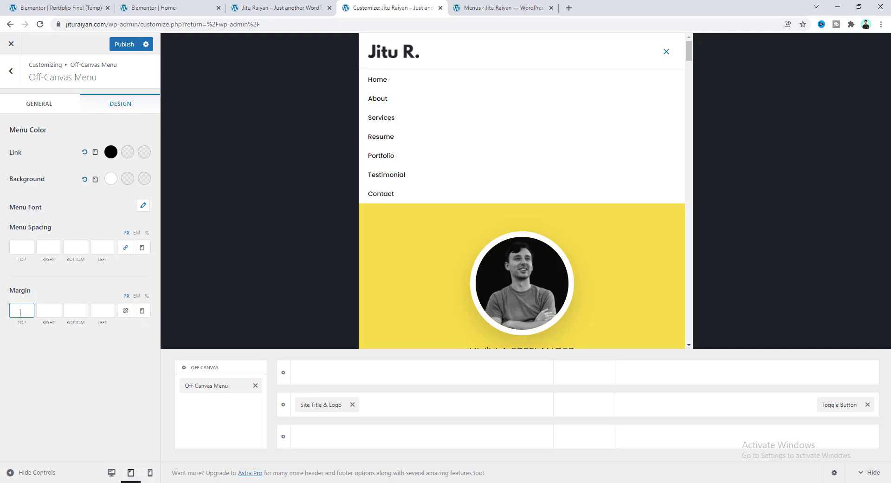
pyautogui.write('20')
pyautogui.press('Tab')
pyautogui.press('Tab')
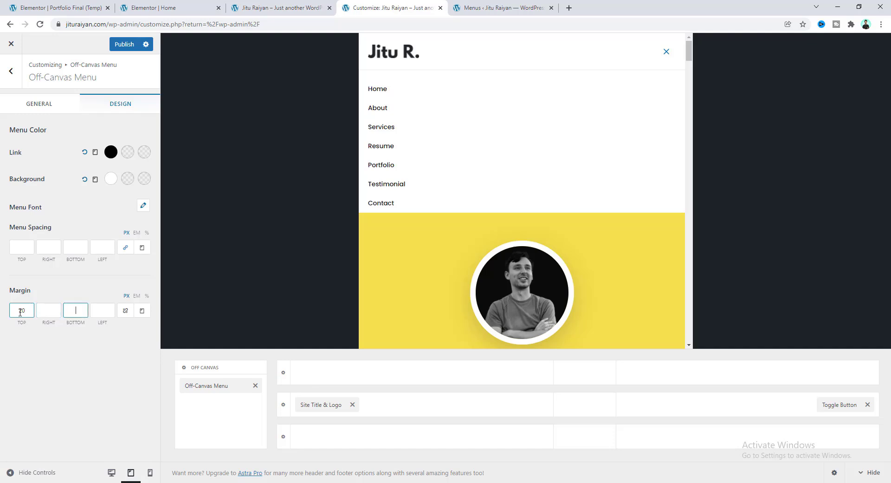
pyautogui.write('20')
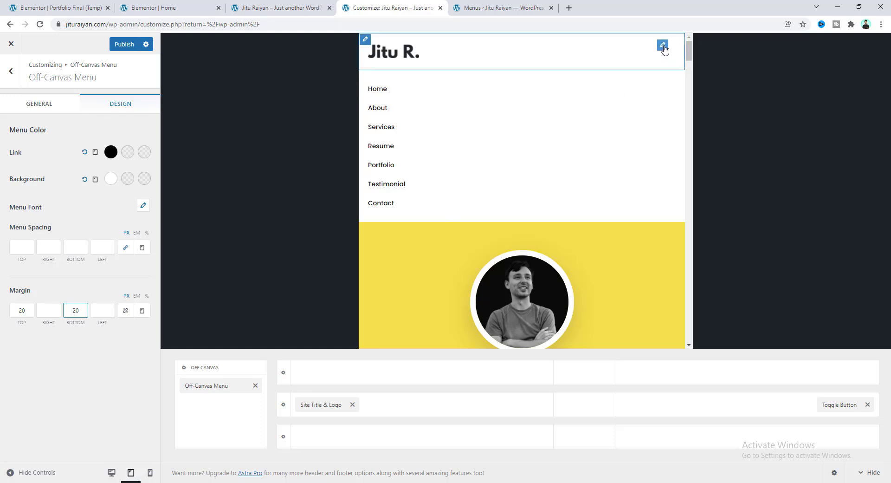
# Colour the Toggle Button icon near-black and switch the preview to mobile size.
pyautogui.click(664, 47)
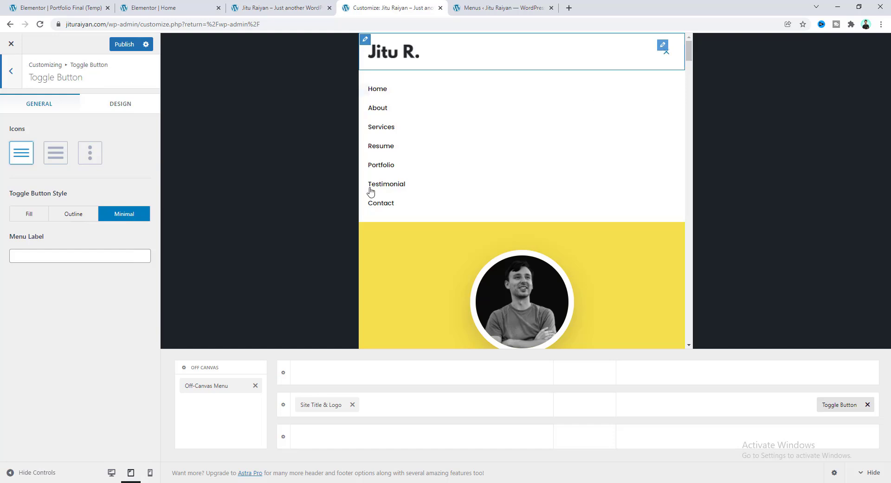
pyautogui.click(122, 108)
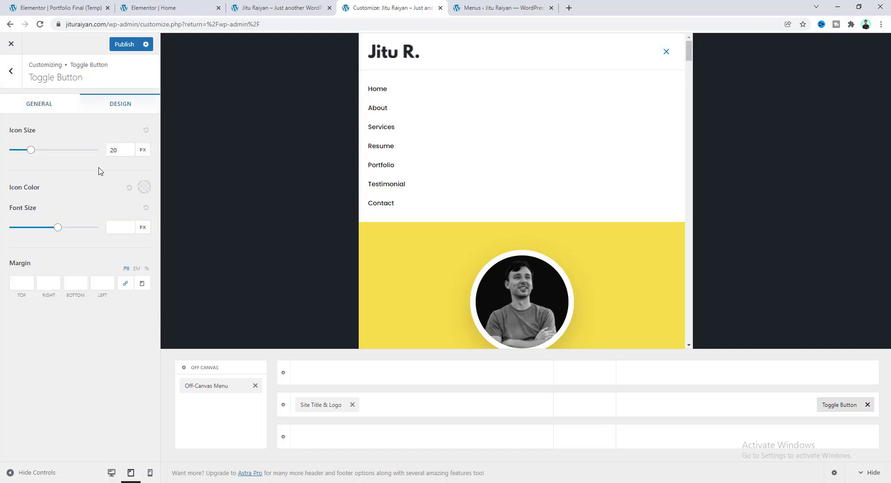
pyautogui.click(144, 187)
pyautogui.moveTo(121, 204); pyautogui.dragTo(4, 286)
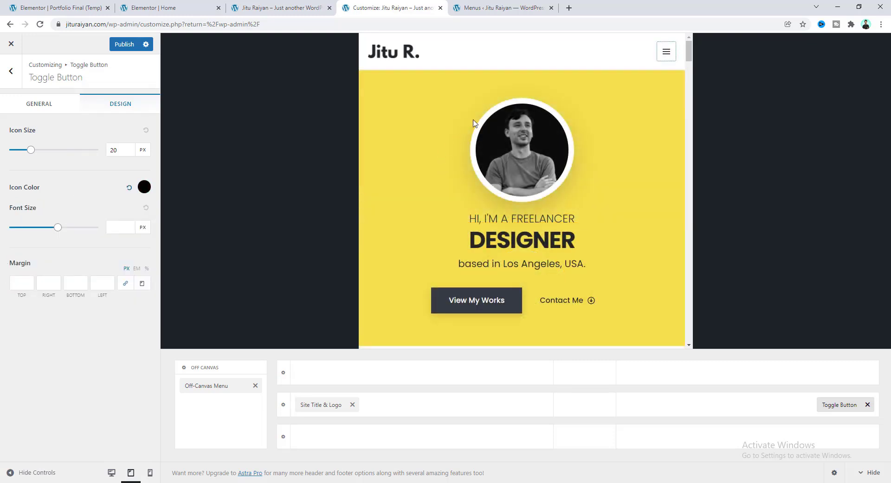
pyautogui.click(151, 473)
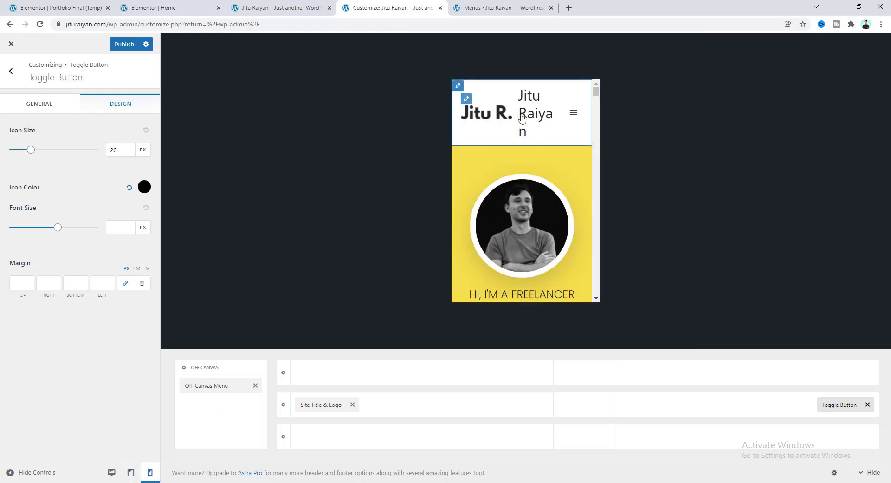
# Hide the site title beside the logo and check the mobile menu in the preview.
pyautogui.click(467, 99)
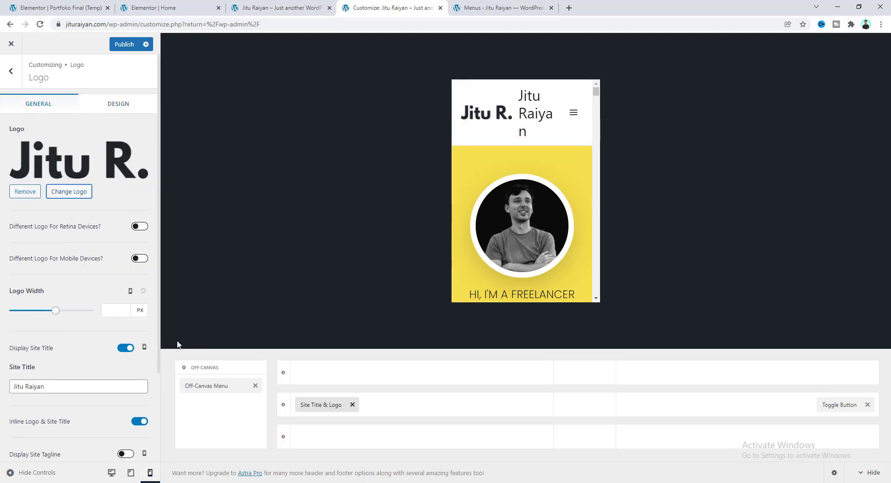
pyautogui.click(126, 348)
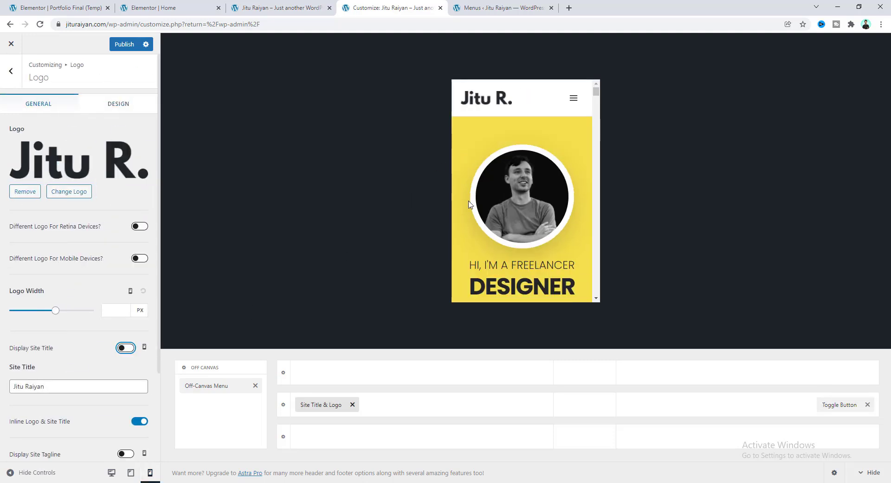
pyautogui.click(573, 98)
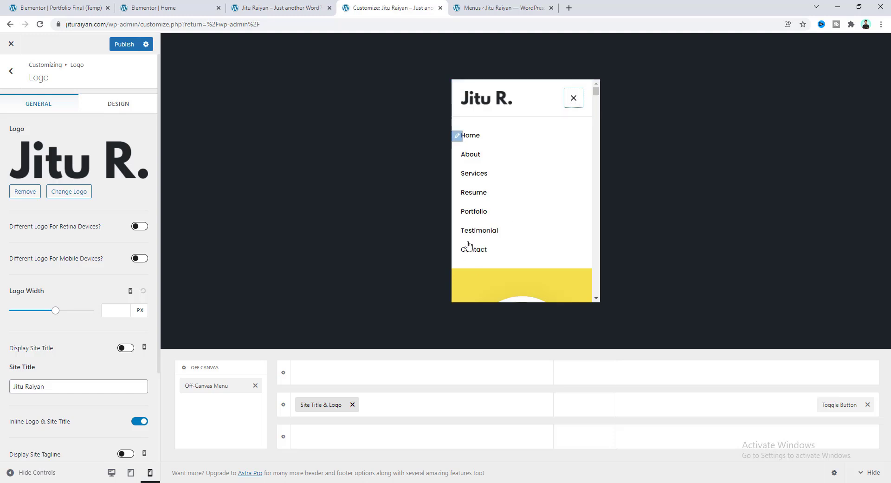
pyautogui.click(574, 98)
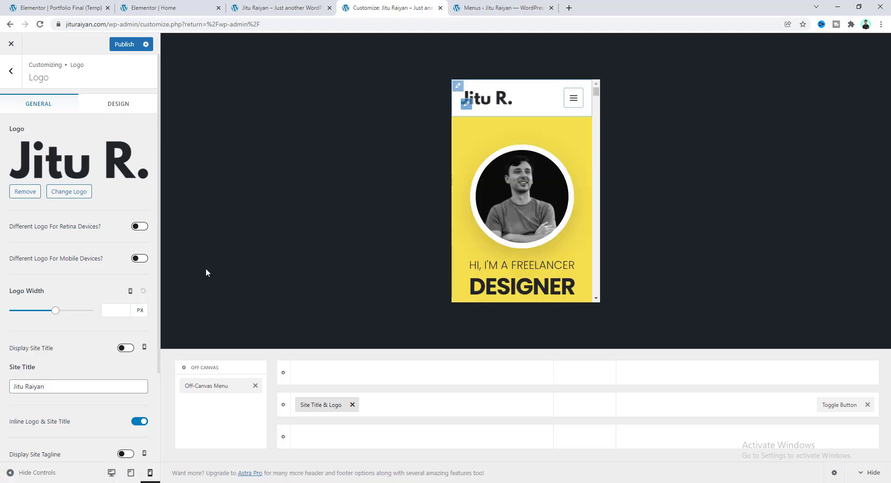
# Set the mobile logo width to 100 px.
pyautogui.click(111, 311)
pyautogui.write('100')
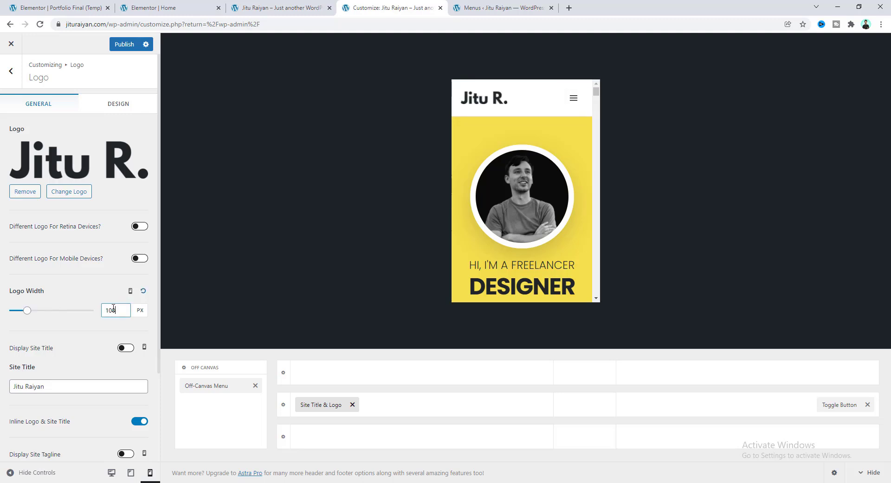
pyautogui.click(83, 338)
pyautogui.scroll(-3, 513, 198)
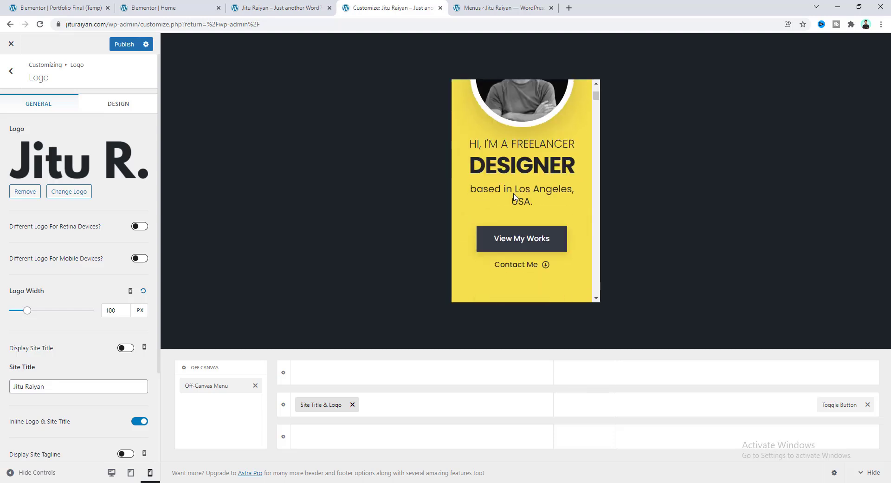
pyautogui.scroll(3, 514, 199)
pyautogui.moveTo(596, 91); pyautogui.dragTo(596, 287)
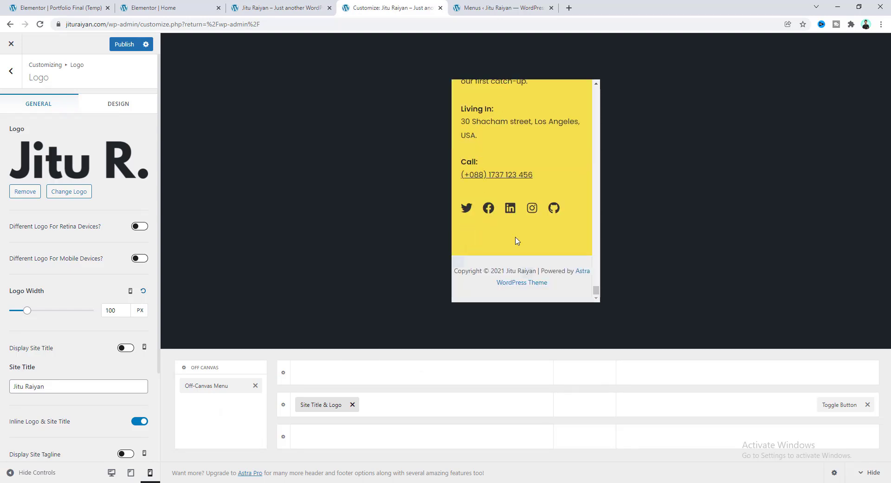
# Switch the preview back to desktop and open the footer copyright settings.
pyautogui.click(112, 473)
pyautogui.moveTo(533, 331); pyautogui.dragTo(524, 336)
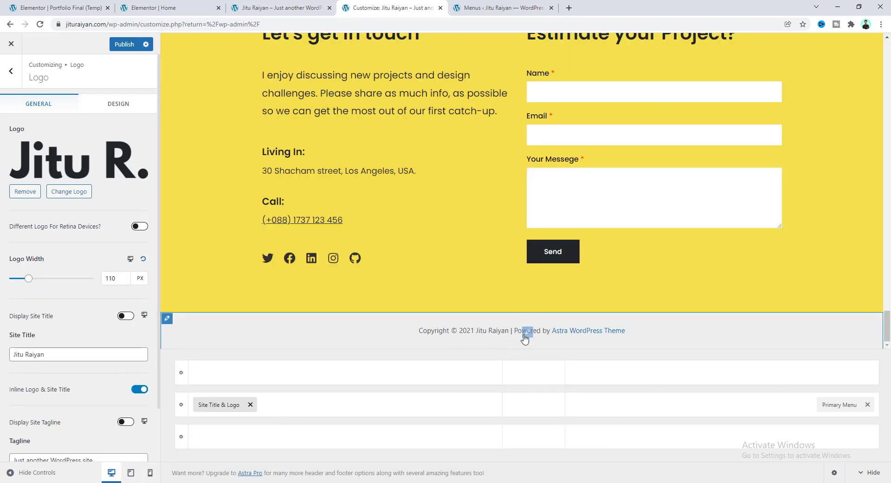
pyautogui.click(525, 336)
# Replace the footer text with 'Copyright 2021, [site owner's name]. All right reserved.'.
pyautogui.moveTo(67, 243); pyautogui.dragTo(25, 234)
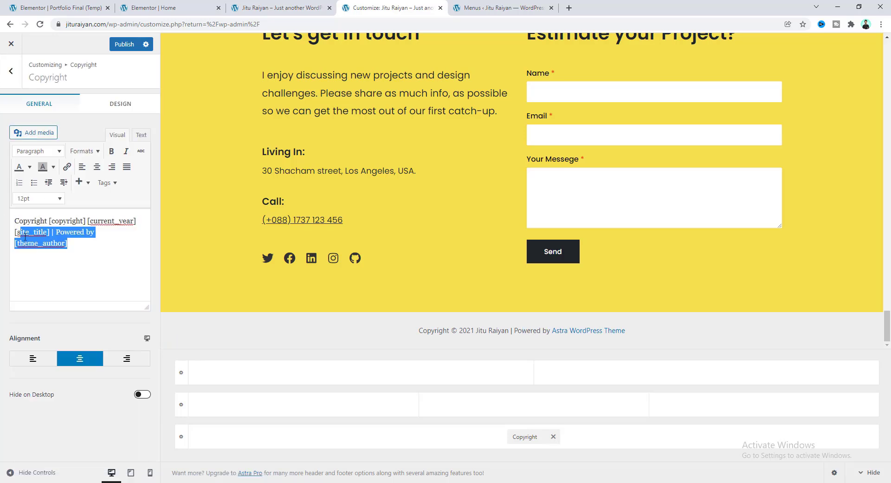
pyautogui.click(88, 250)
pyautogui.moveTo(97, 246); pyautogui.dragTo(1, 216)
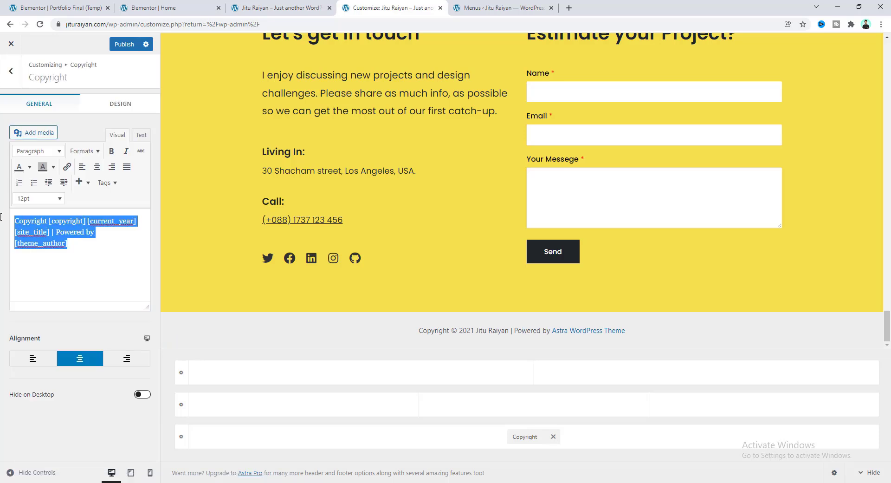
pyautogui.press('BackSpace')
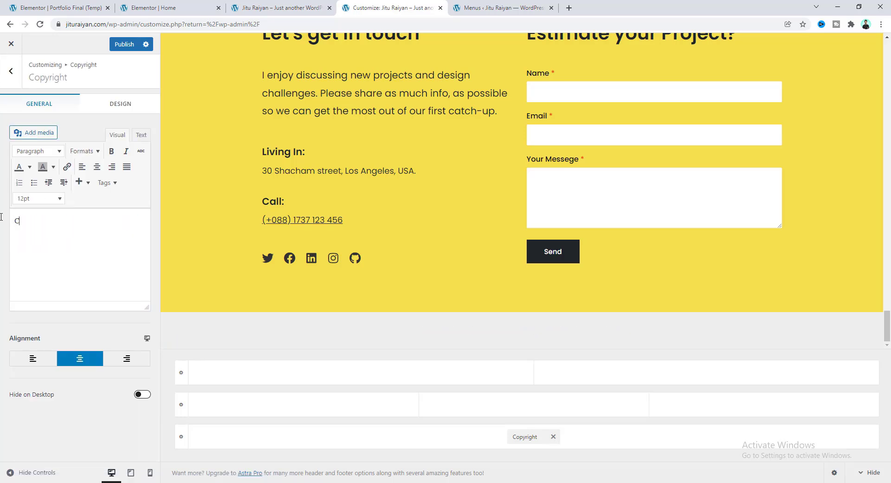
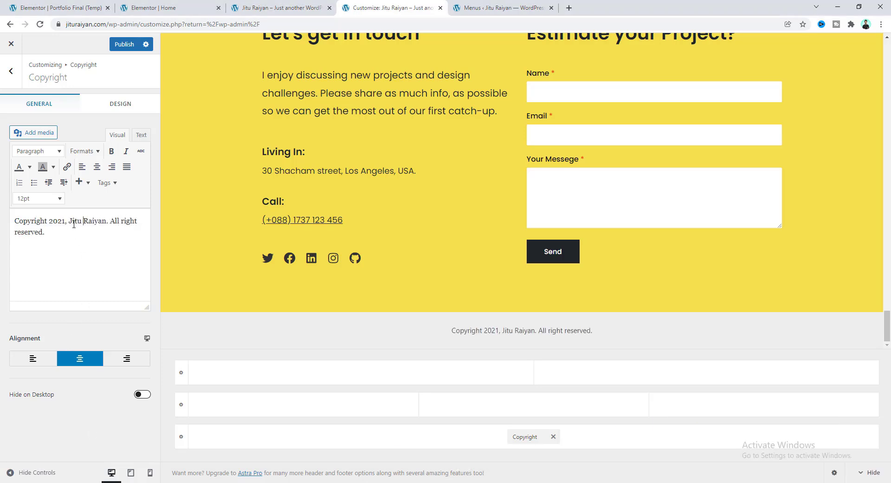
# Make the copyright text colour white in the Design options.
pyautogui.click(129, 111)
pyautogui.click(145, 130)
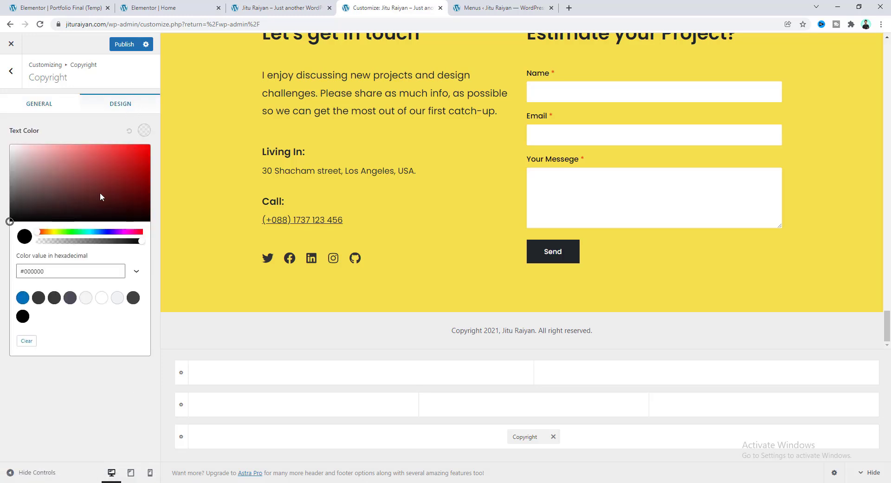
pyautogui.click(48, 198)
pyautogui.moveTo(49, 198); pyautogui.dragTo(4, 139)
pyautogui.click(2, 141)
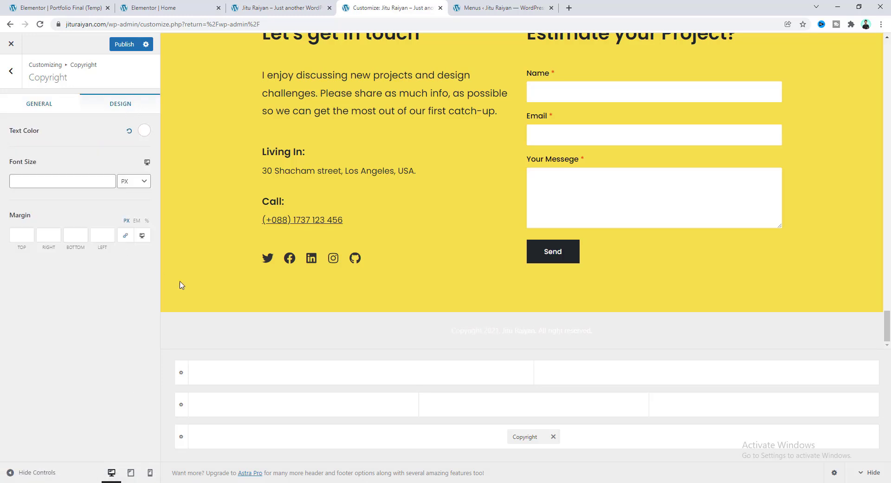
pyautogui.click(166, 319)
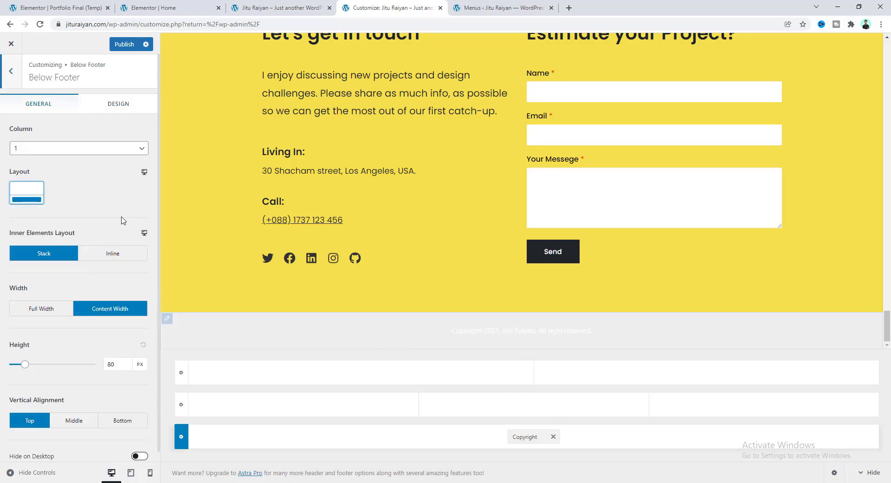
# Give the below-footer bar a dark #212529 background, then go back to Footer Builder.
pyautogui.click(125, 110)
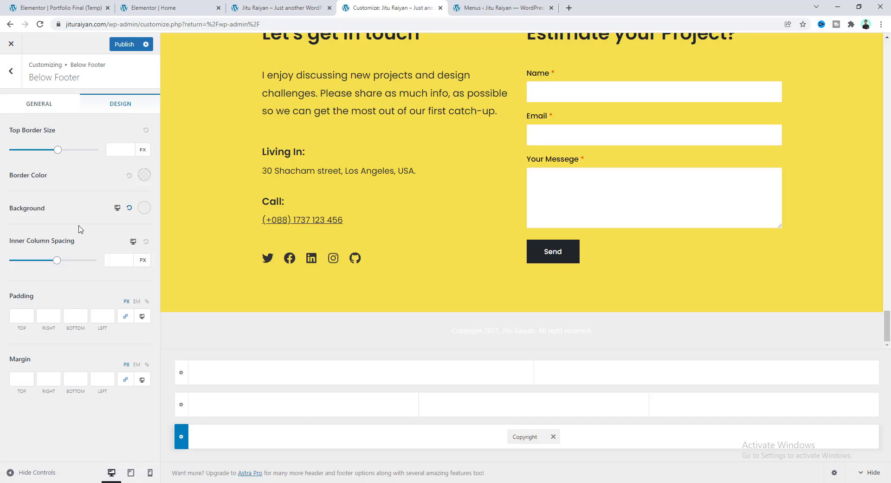
pyautogui.click(144, 208)
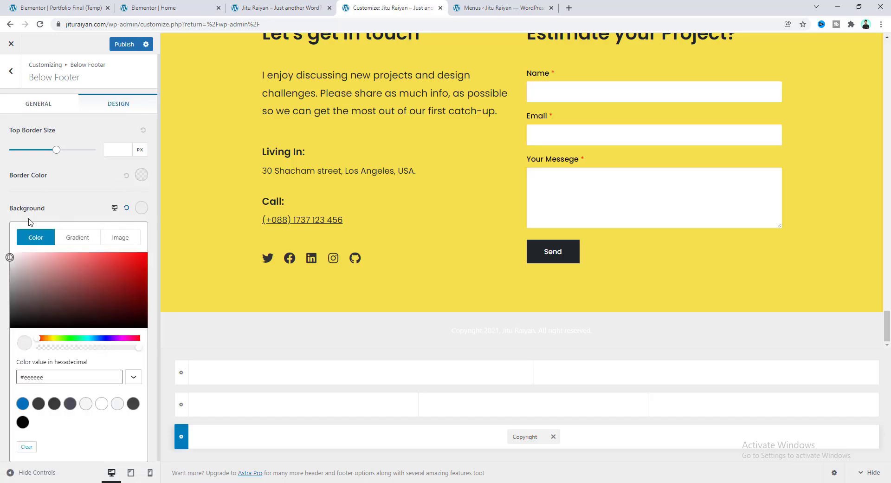
pyautogui.click(37, 316)
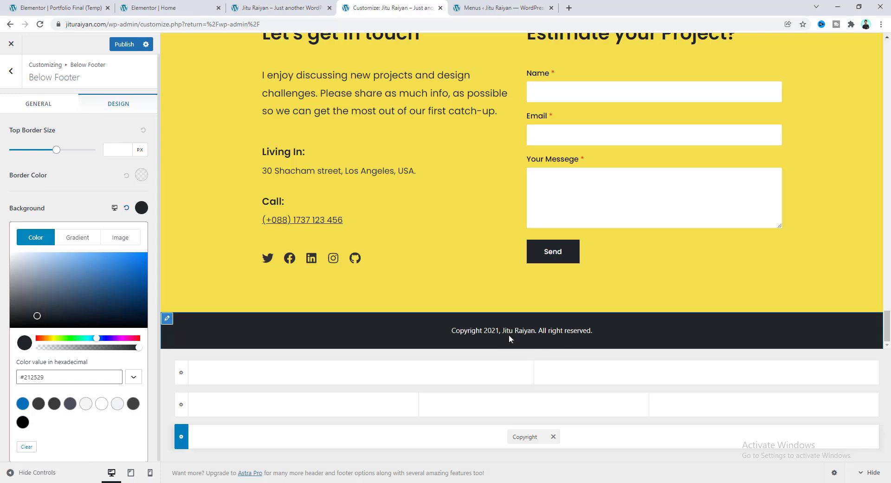
pyautogui.click(86, 213)
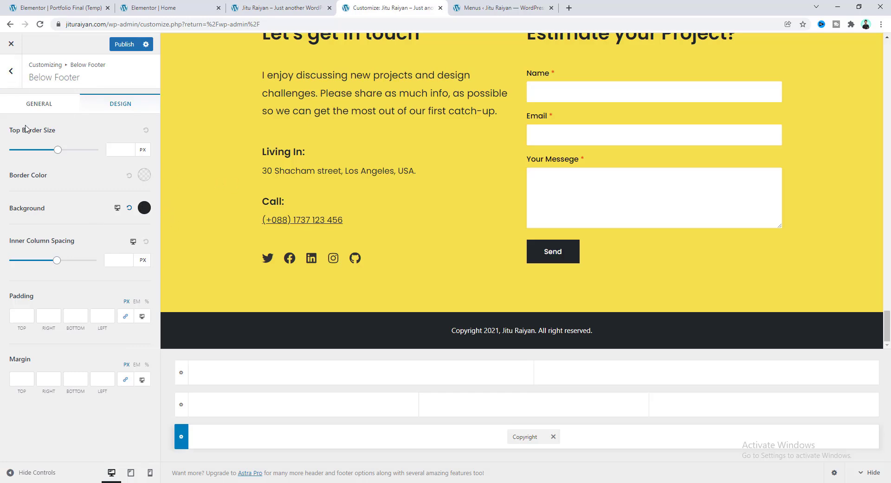
pyautogui.click(12, 74)
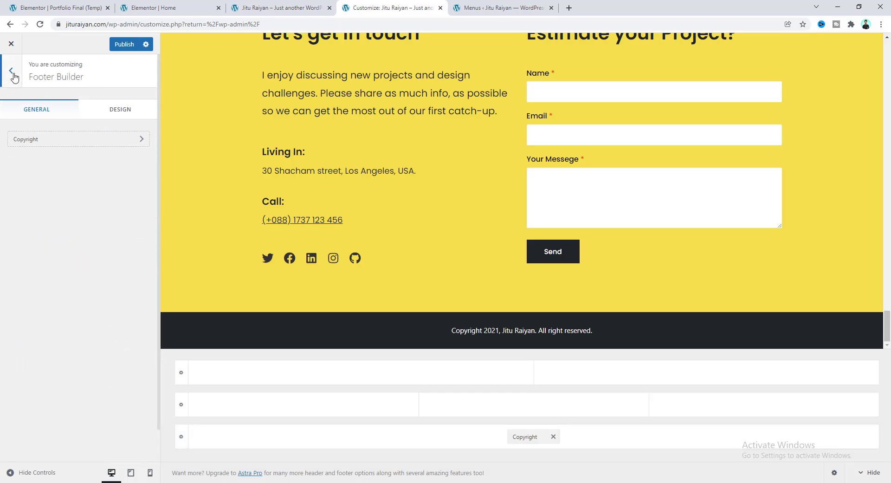
# Set the body font family to Poppins under Global > Typography.
pyautogui.click(11, 72)
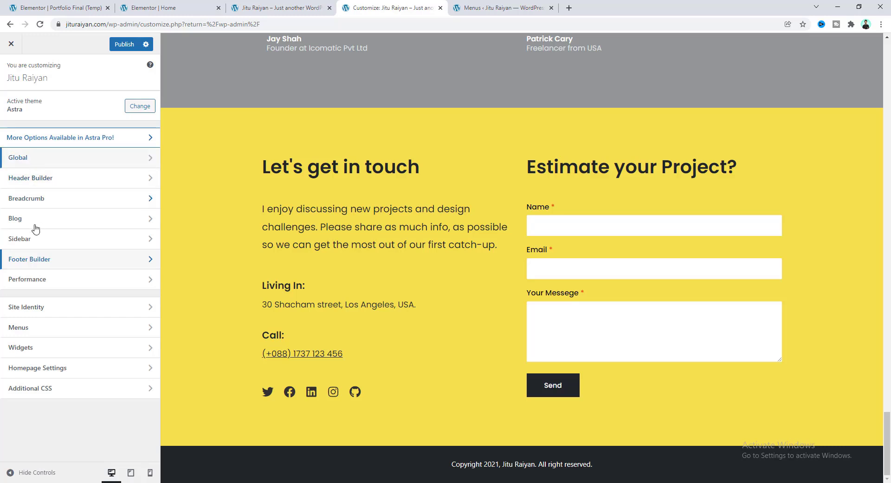
pyautogui.click(58, 160)
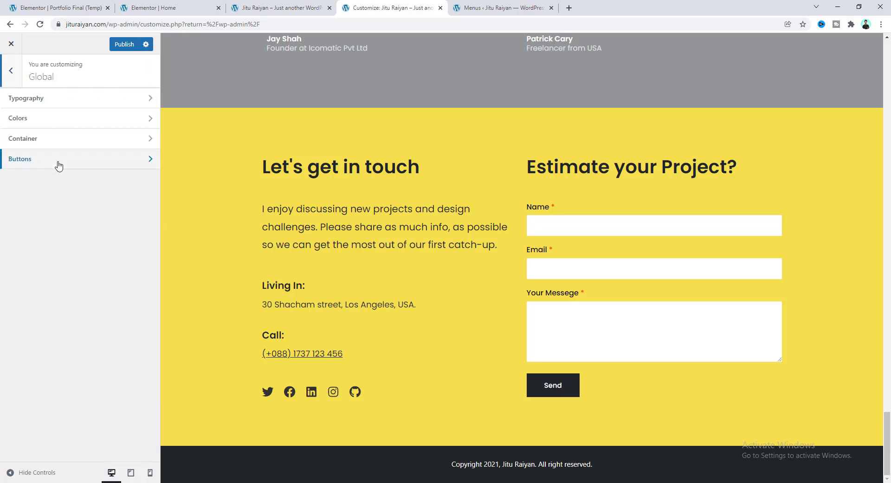
pyautogui.click(58, 99)
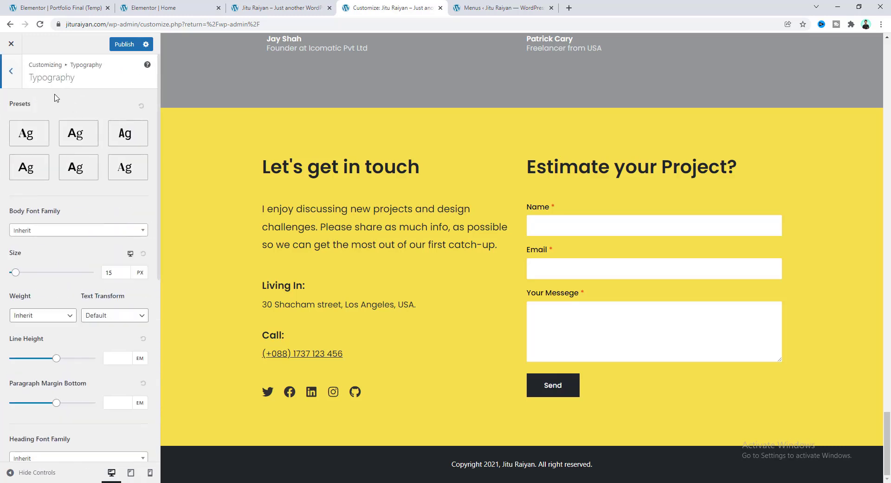
pyautogui.click(55, 230)
pyautogui.write('popp')
pyautogui.click(55, 278)
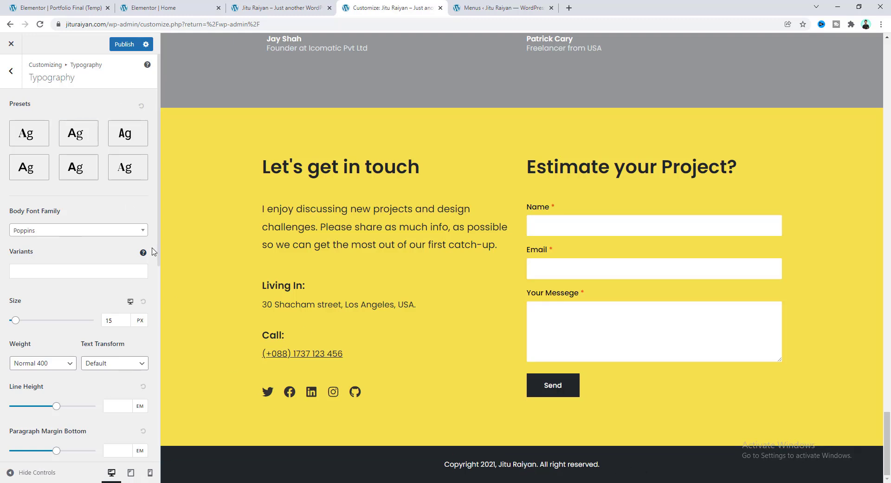
# Publish the Customizer changes and load the live site's homepage in a new tab.
pyautogui.click(127, 46)
pyautogui.click(106, 452)
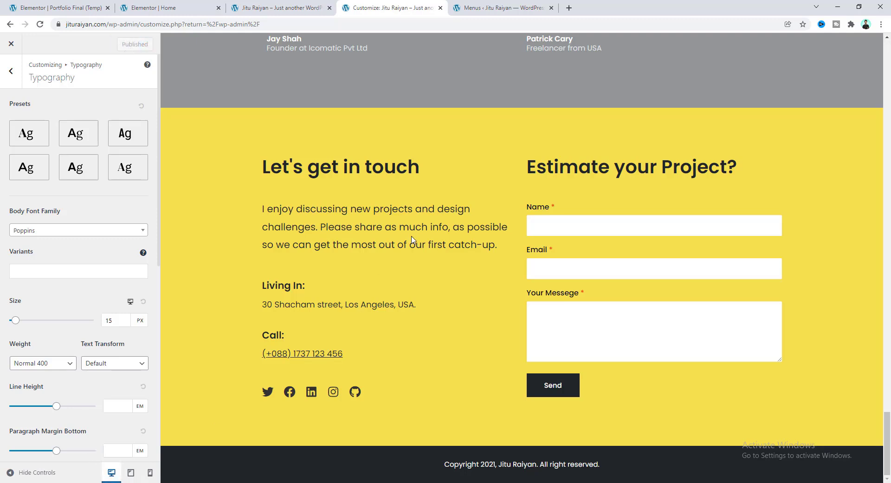
pyautogui.click(569, 8)
pyautogui.press('Return')
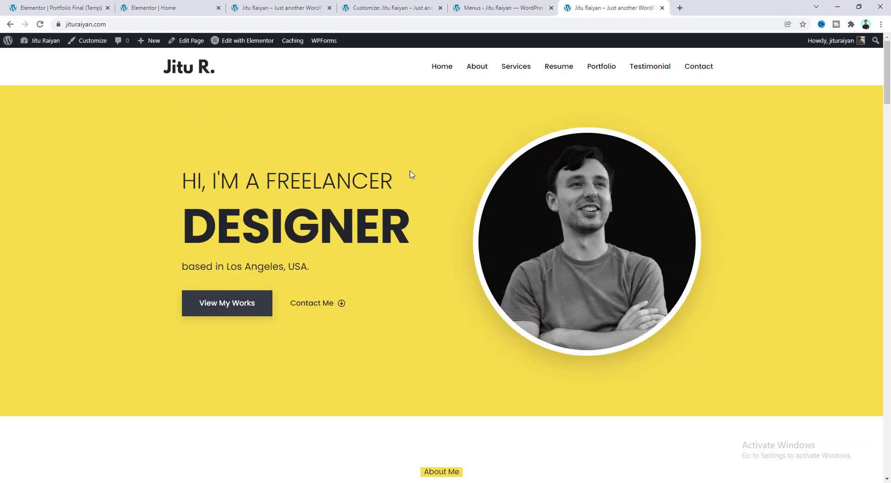
pyautogui.moveTo(890, 66); pyautogui.dragTo(890, 173)
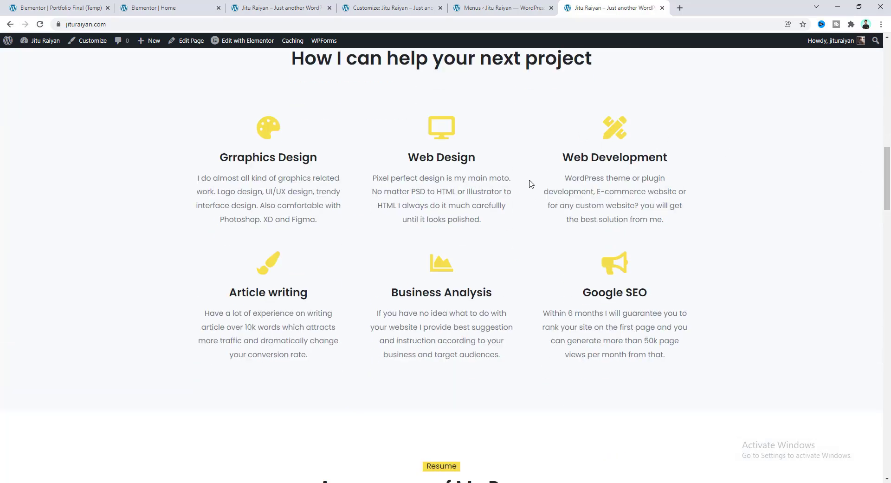
pyautogui.scroll(-20, 531, 183)
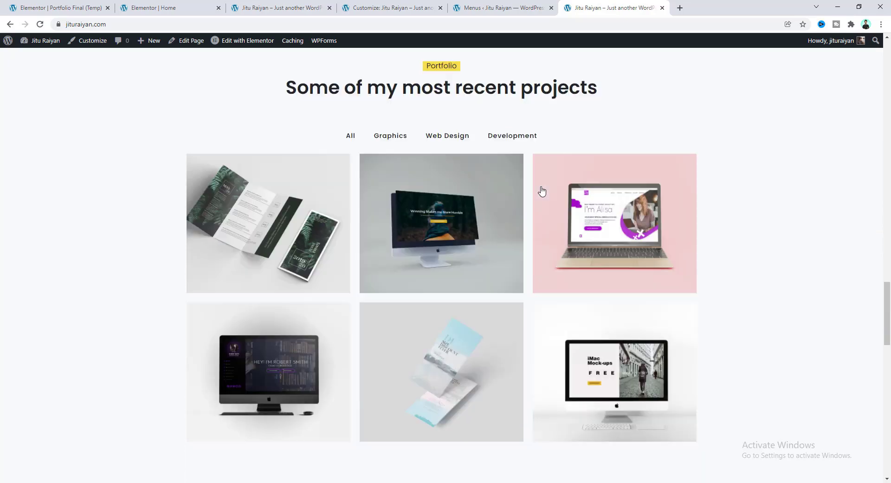
pyautogui.scroll(-15, 541, 190)
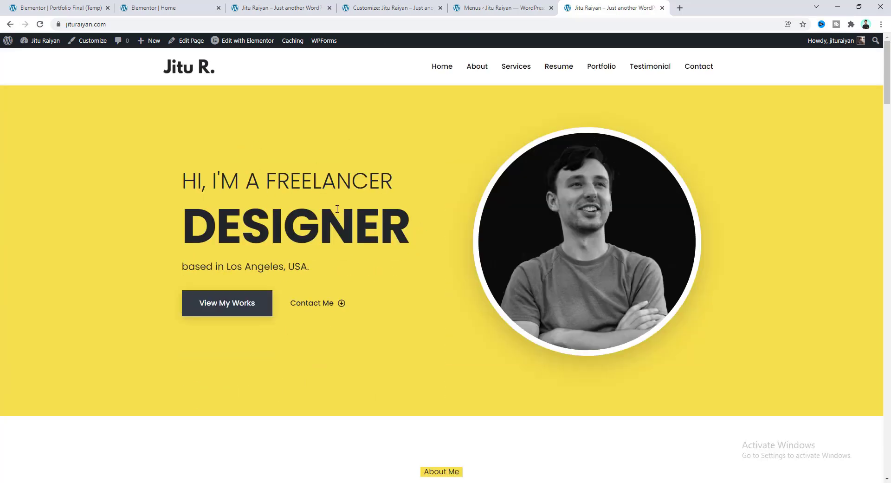
pyautogui.rightClick(221, 157)
# Preview the live homepage at a tablet width of about 864 px and scroll through it.
pyautogui.click(268, 282)
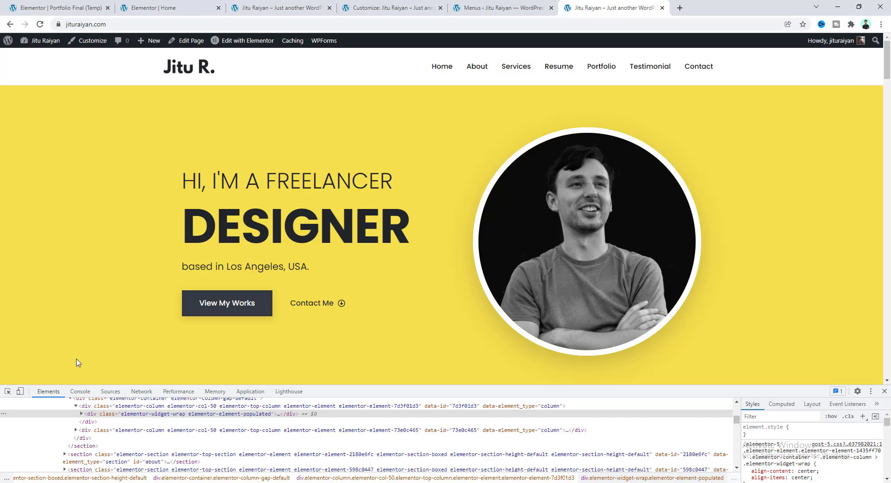
pyautogui.click(19, 394)
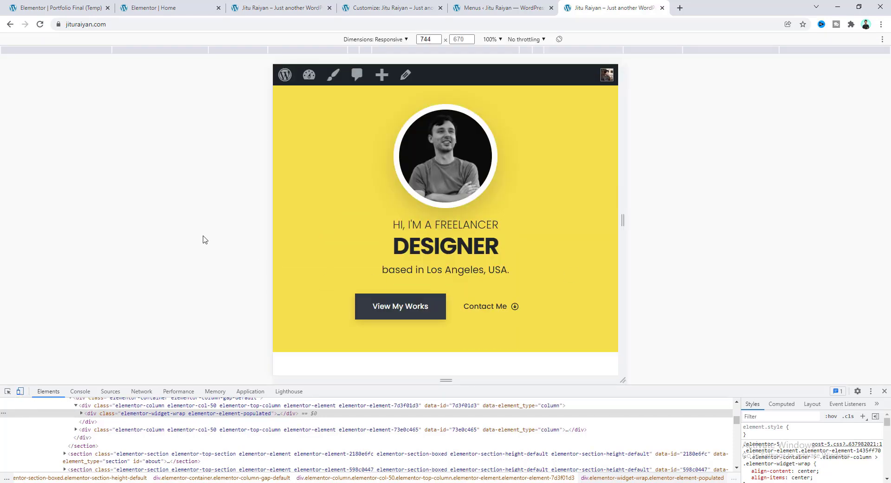
pyautogui.moveTo(622, 223); pyautogui.dragTo(671, 227)
pyautogui.scroll(4, 567, 248)
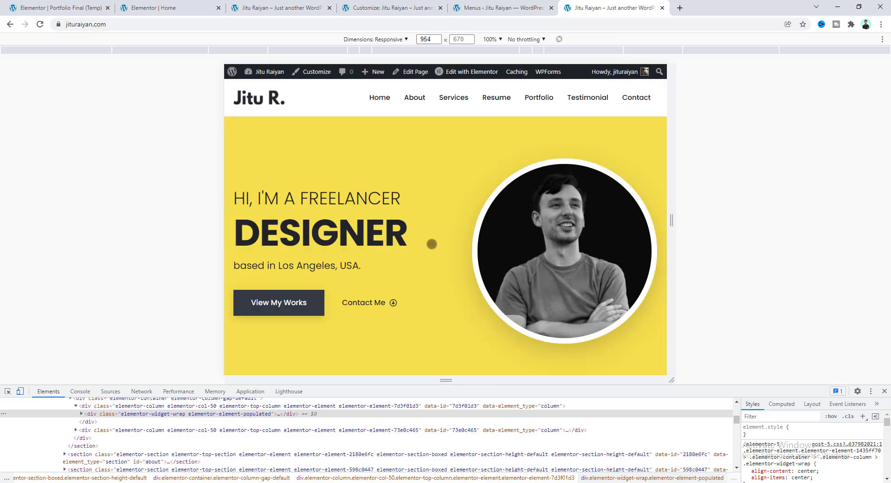
pyautogui.scroll(-10, 432, 243)
pyautogui.scroll(-15, 431, 245)
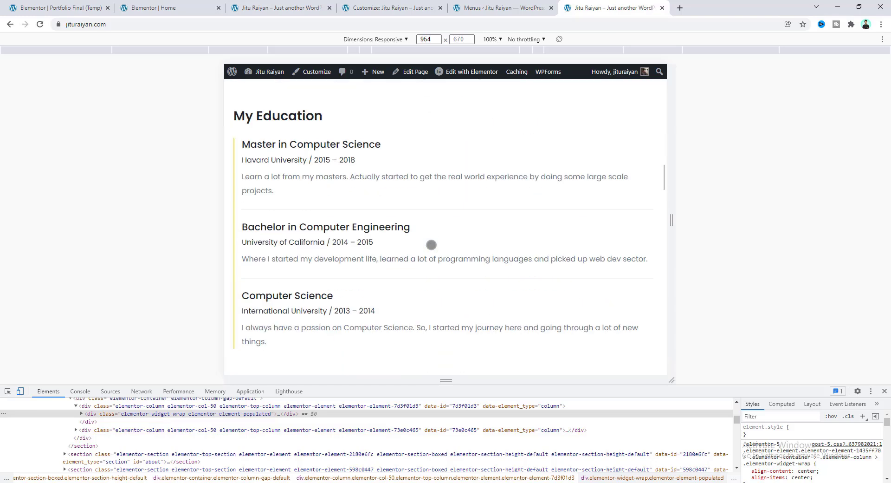
pyautogui.scroll(-15, 429, 244)
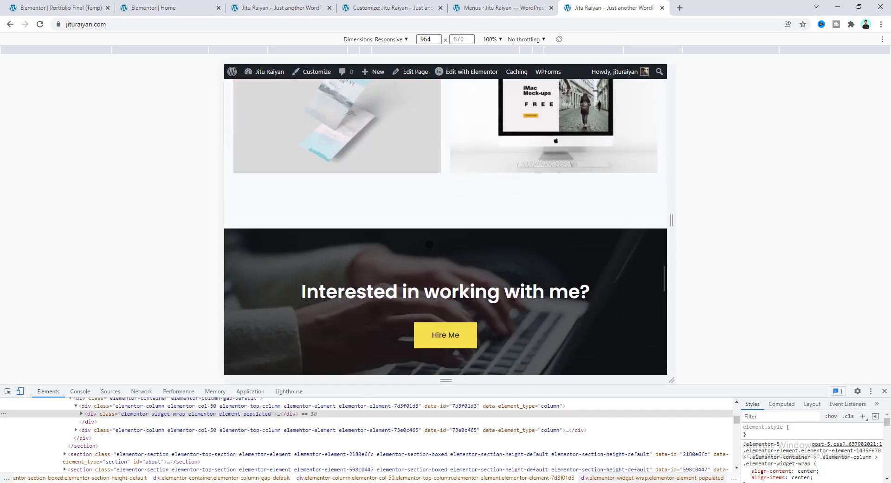
pyautogui.scroll(-2, 427, 243)
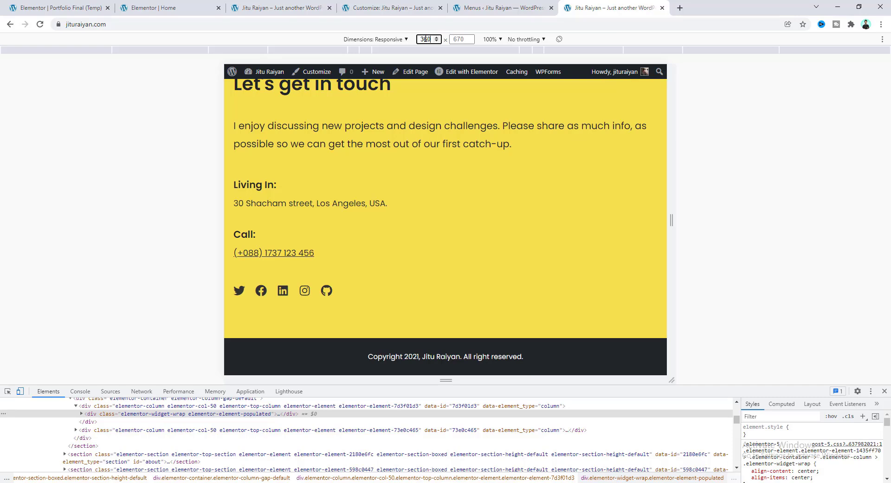
# Check the page at 360 px mobile width, testing the hamburger menu and scrolling down.
pyautogui.press('Return')
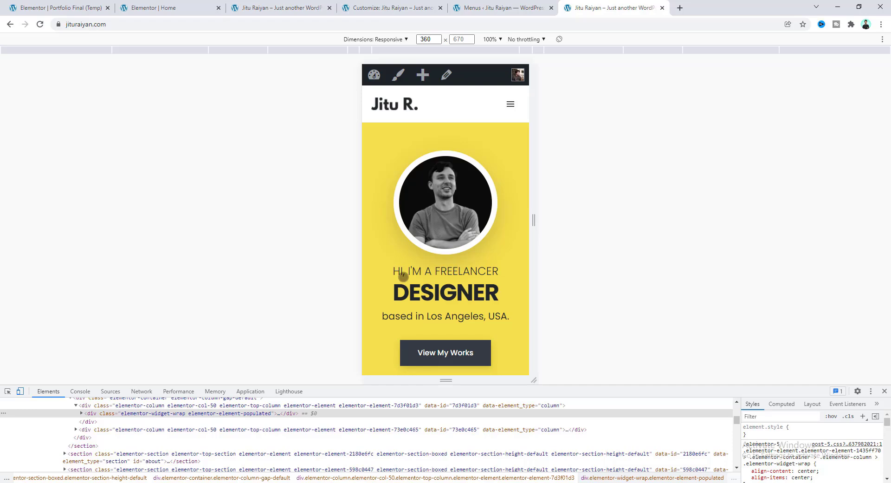
pyautogui.click(511, 103)
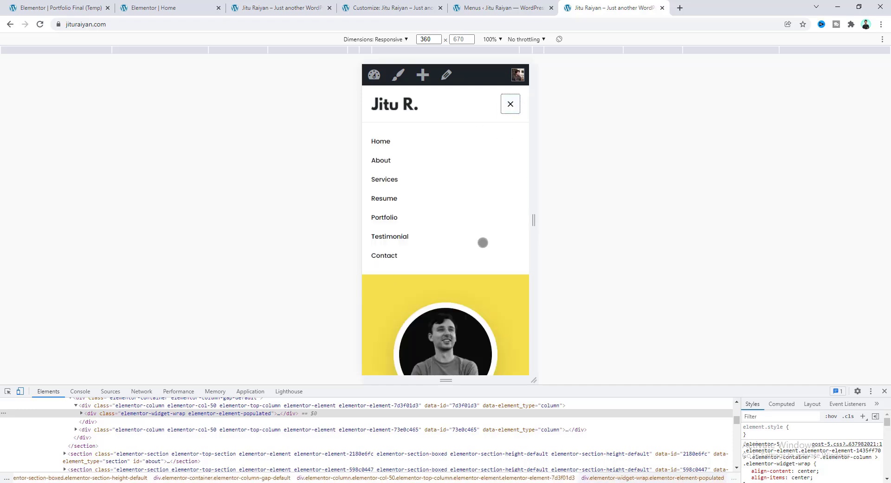
pyautogui.click(510, 104)
pyautogui.scroll(-10, 480, 250)
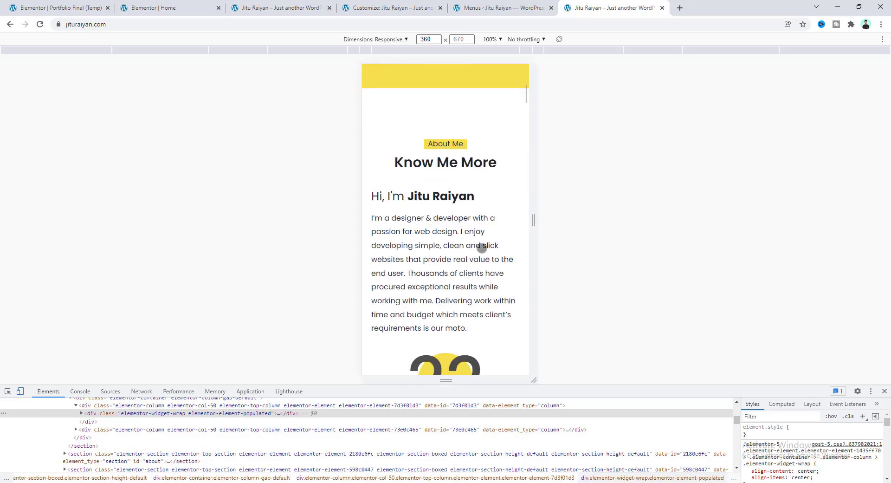
pyautogui.scroll(-15, 481, 247)
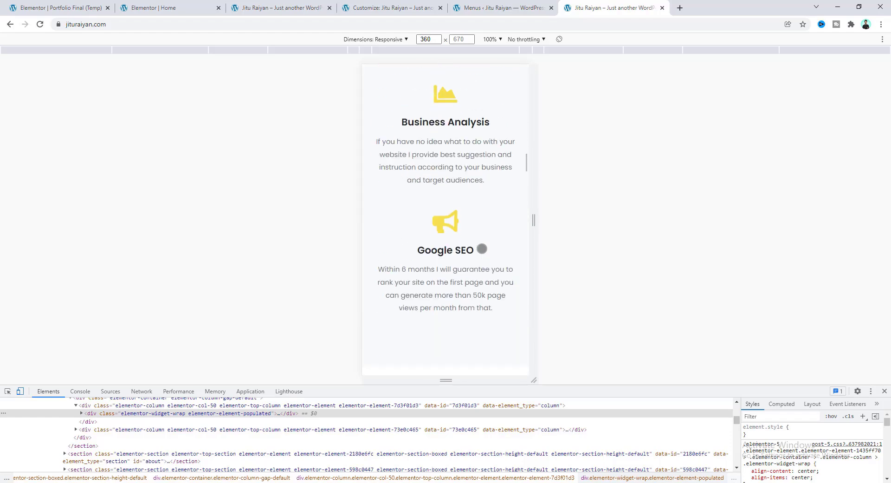
pyautogui.scroll(-15, 482, 248)
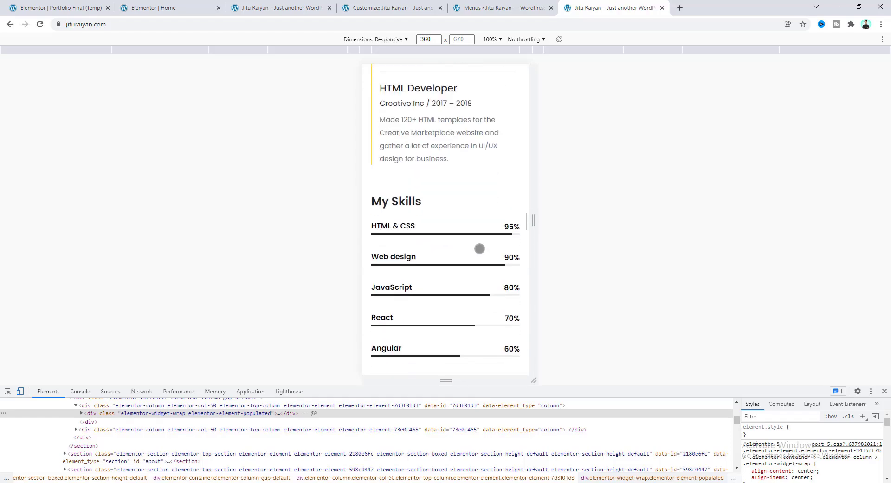
pyautogui.scroll(-15, 477, 248)
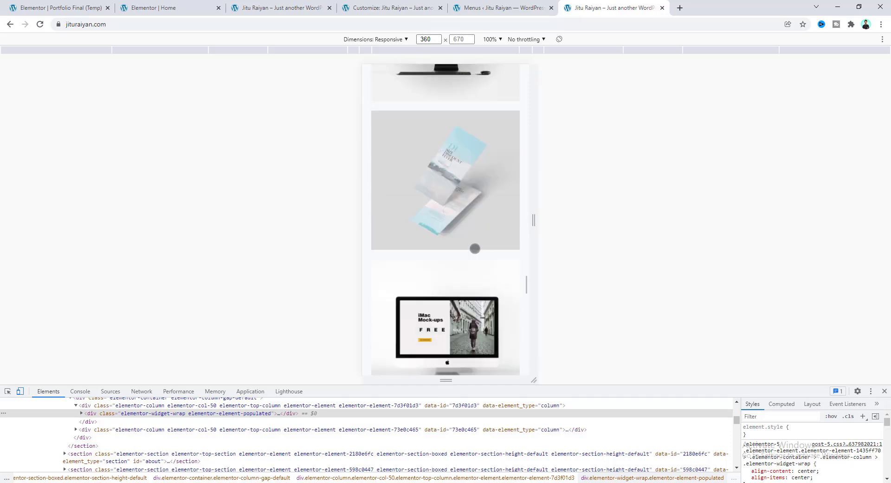
pyautogui.scroll(-15, 473, 248)
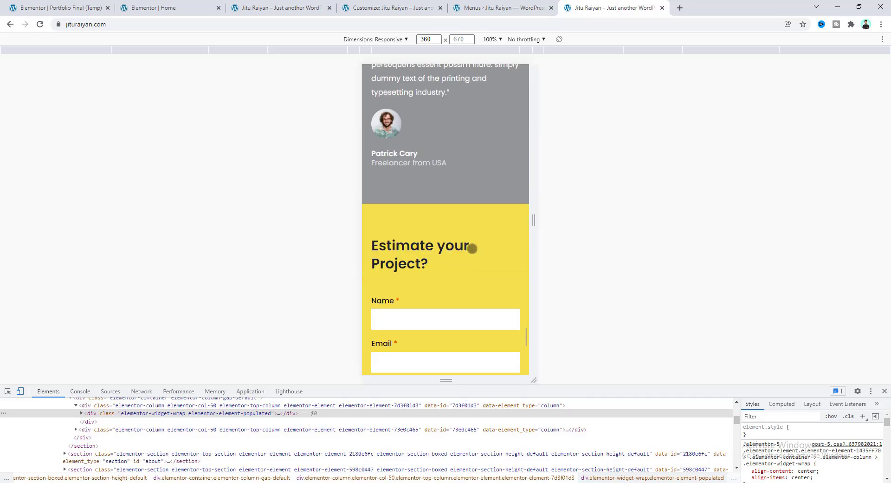
pyautogui.scroll(-5, 472, 249)
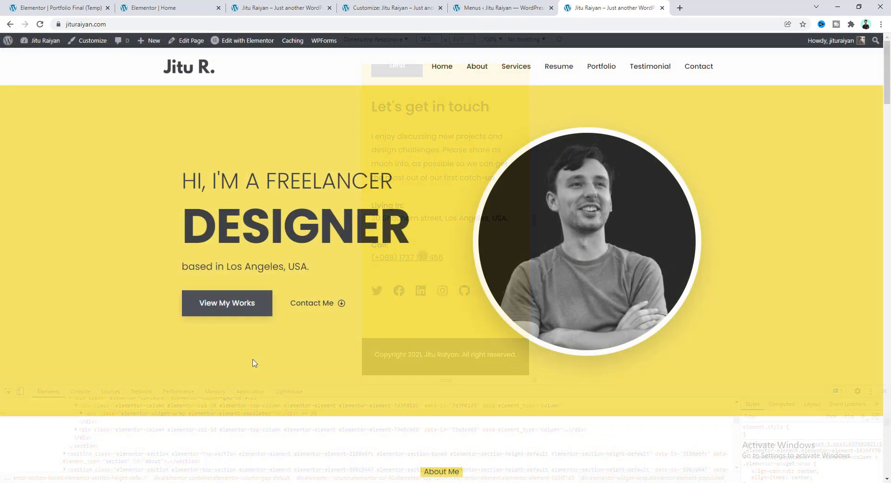